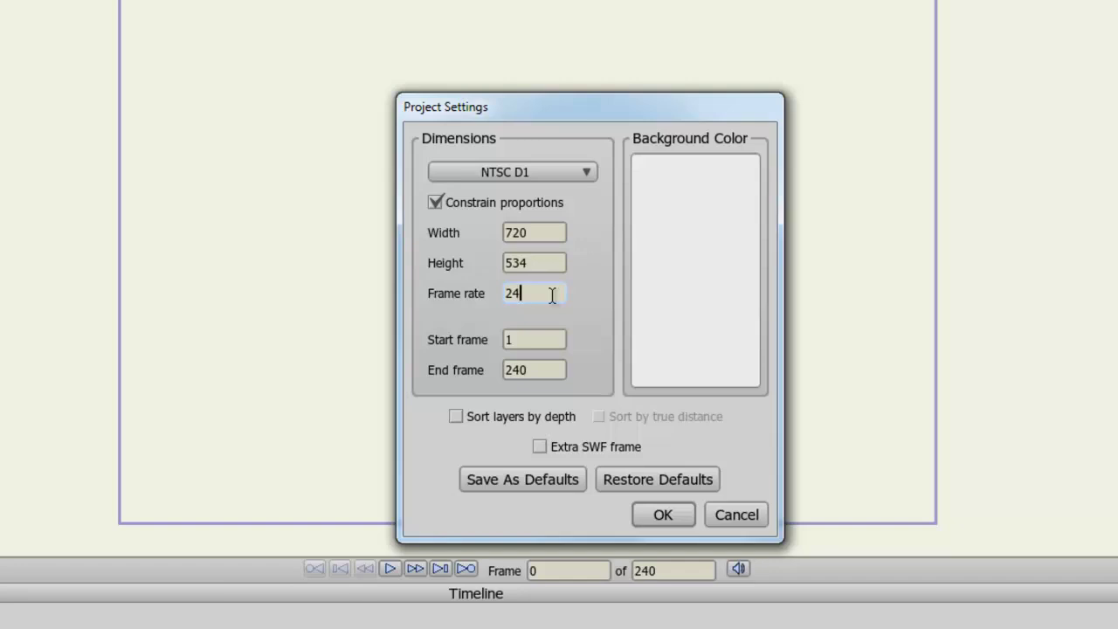
# Accept the NTSC D1 project settings at 24 frames per second, and review and accept the general preferences
pyautogui.click(664, 516)
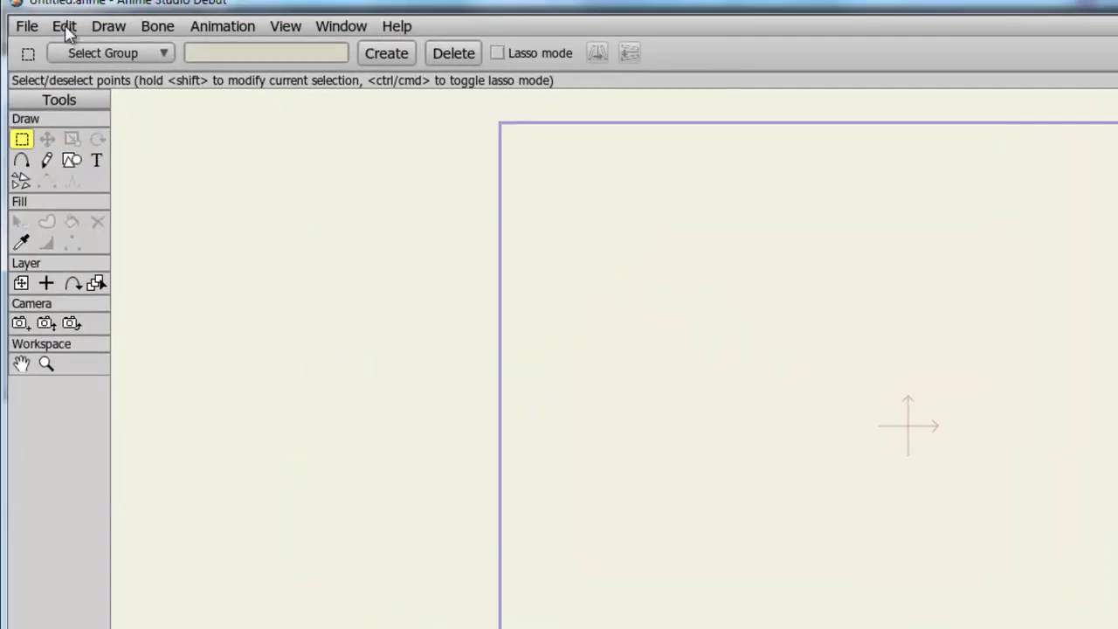
pyautogui.click(64, 26)
pyautogui.click(70, 264)
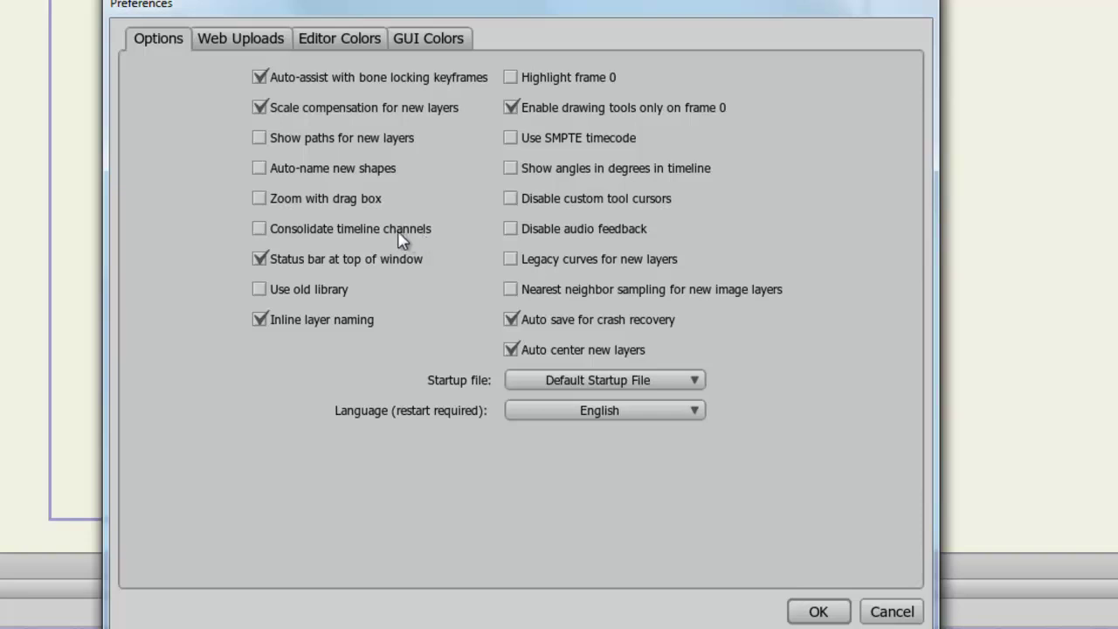
pyautogui.click(819, 612)
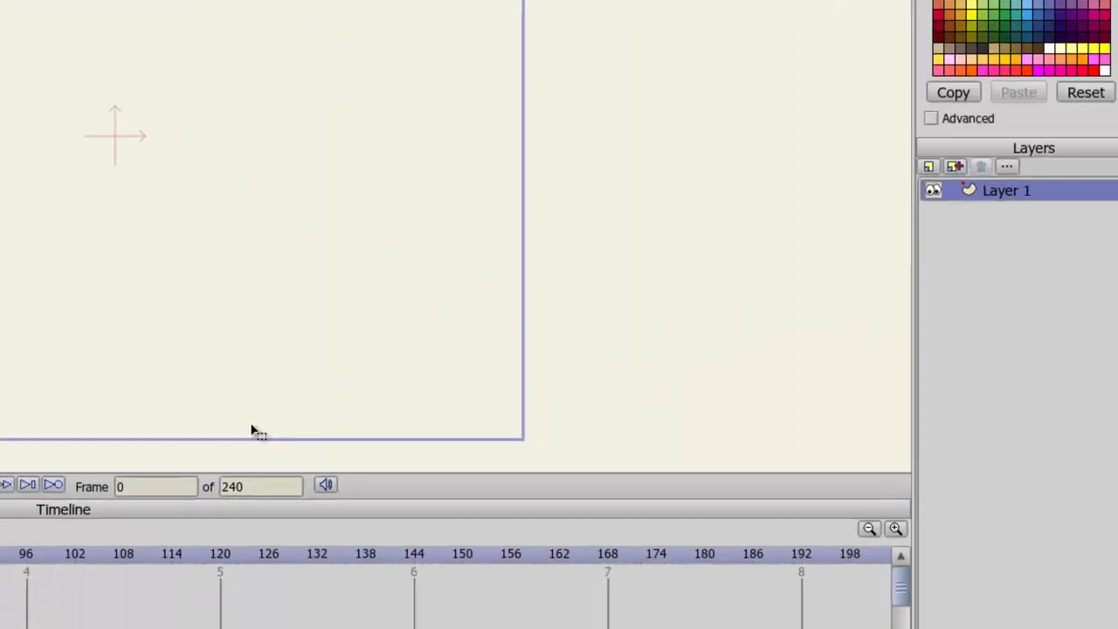
# Rename Layer 1 as Sky in its layer settings
pyautogui.doubleClick(987, 178)
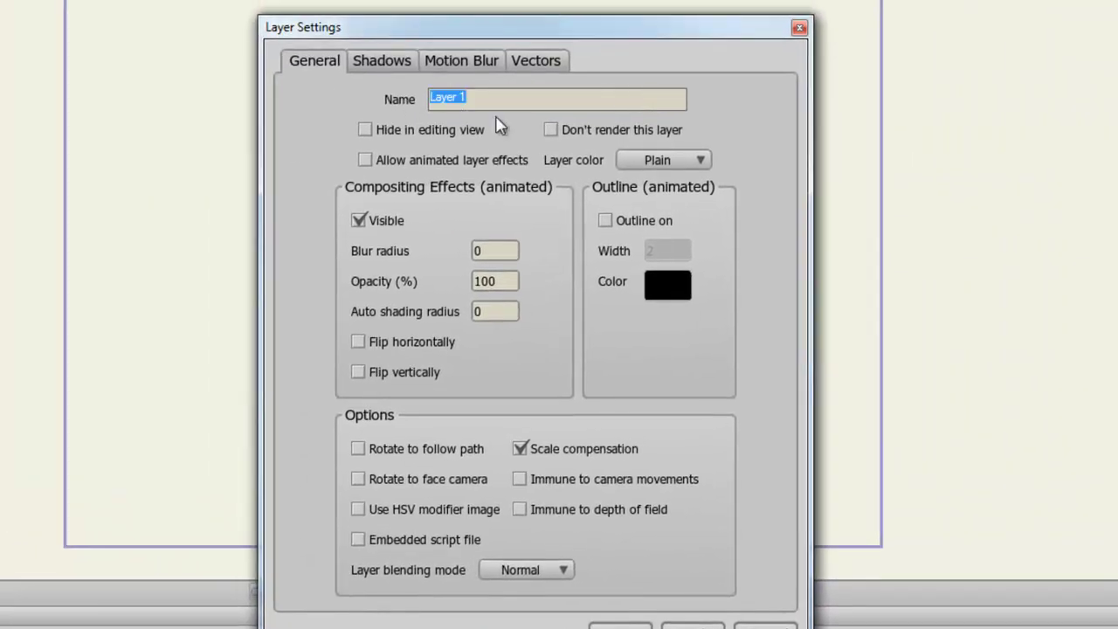
pyautogui.write('Sky')
pyautogui.click(619, 627)
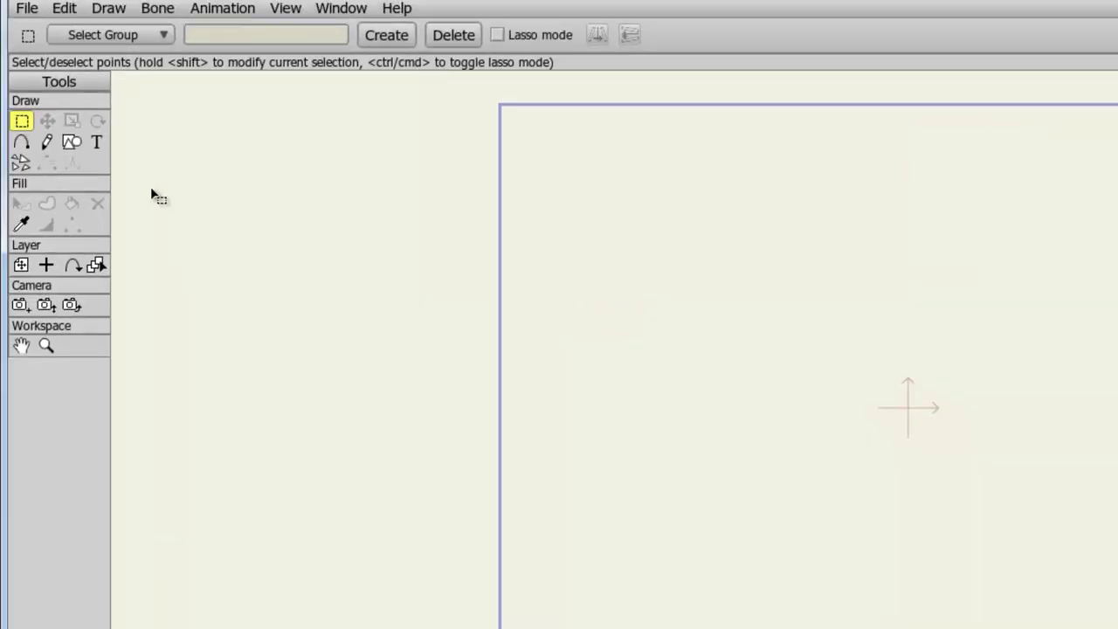
# Set up shape drawing with a linear Gradient effect running from dark blue 07148F to black
pyautogui.click(72, 147)
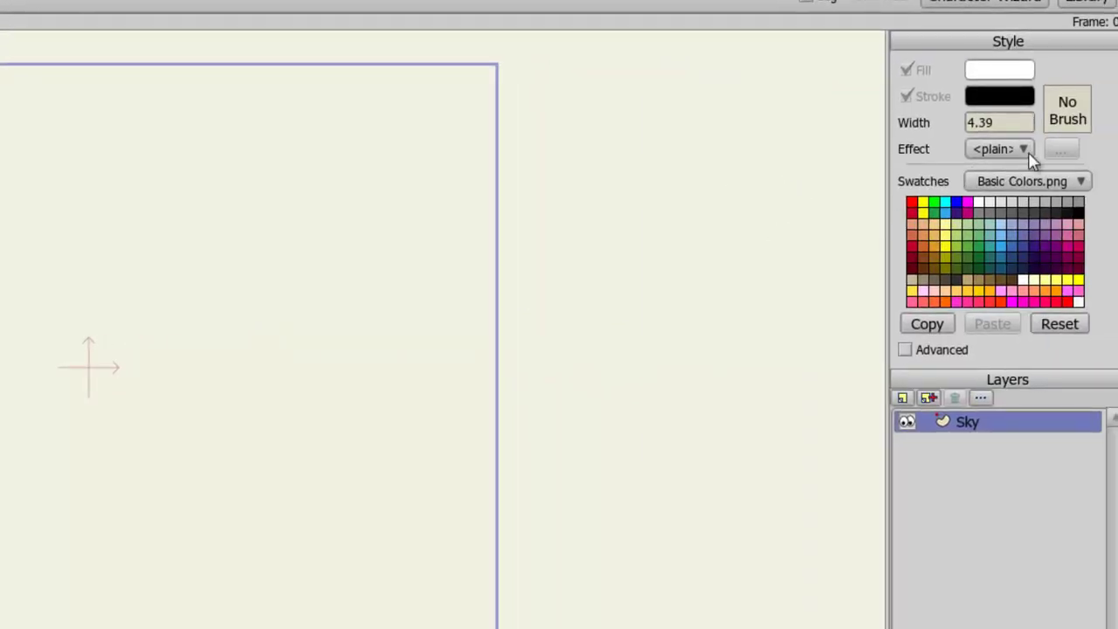
pyautogui.click(1023, 150)
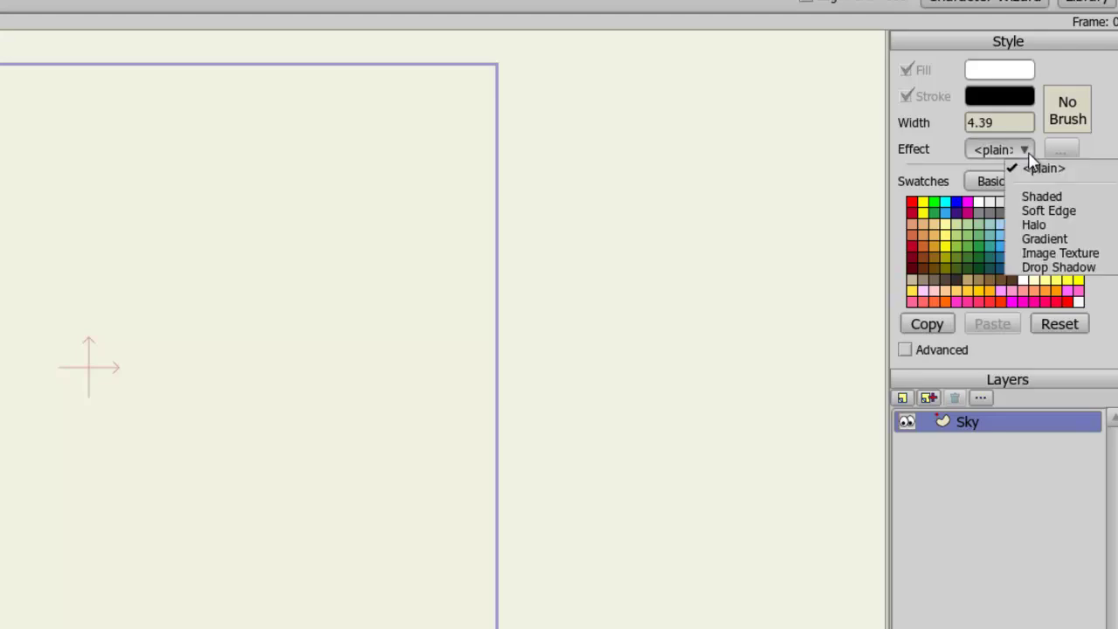
pyautogui.click(1045, 238)
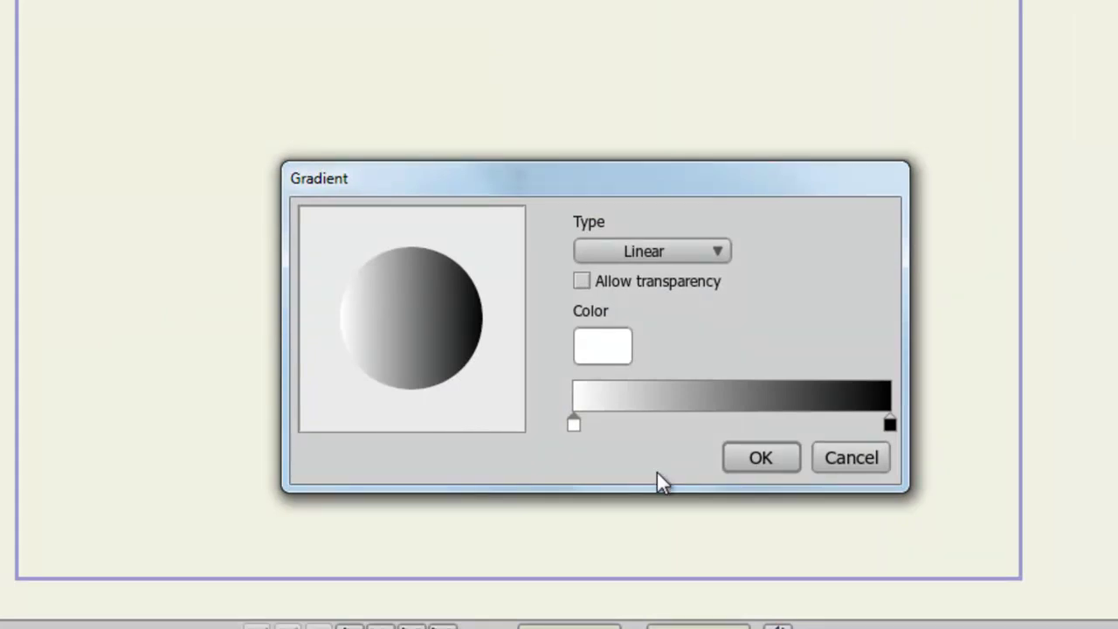
pyautogui.doubleClick(571, 423)
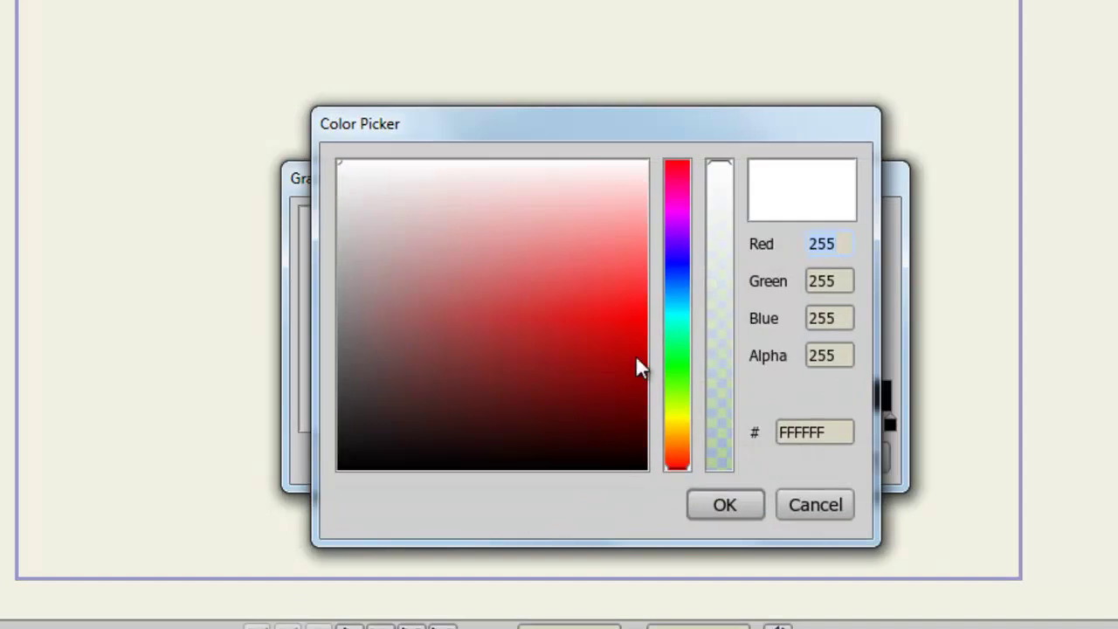
pyautogui.click(678, 265)
pyautogui.moveTo(603, 275); pyautogui.dragTo(617, 375)
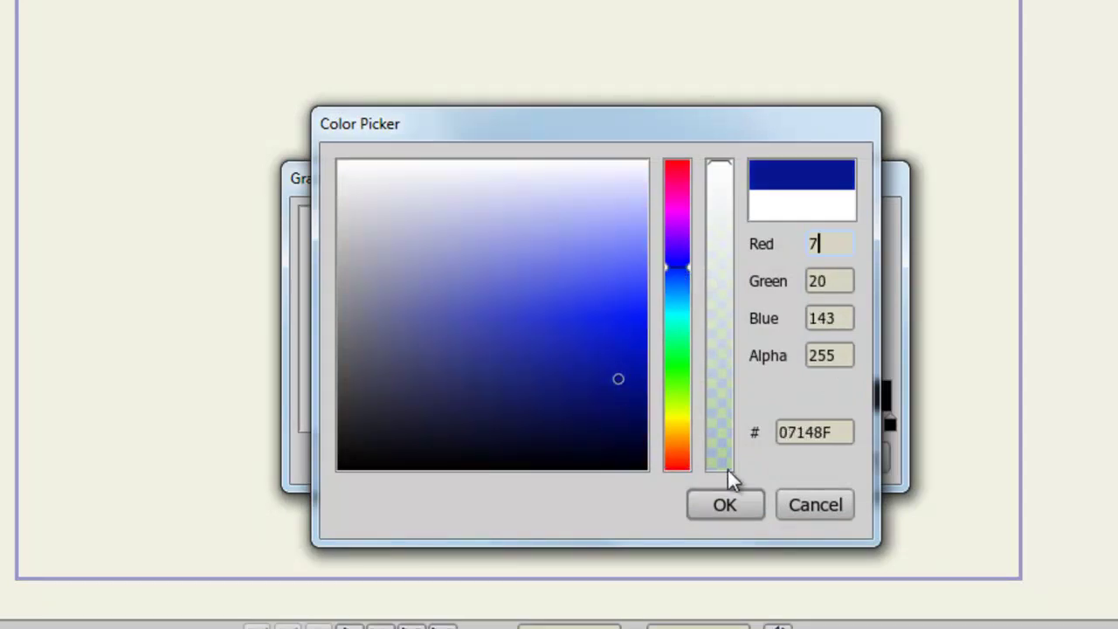
pyautogui.click(726, 502)
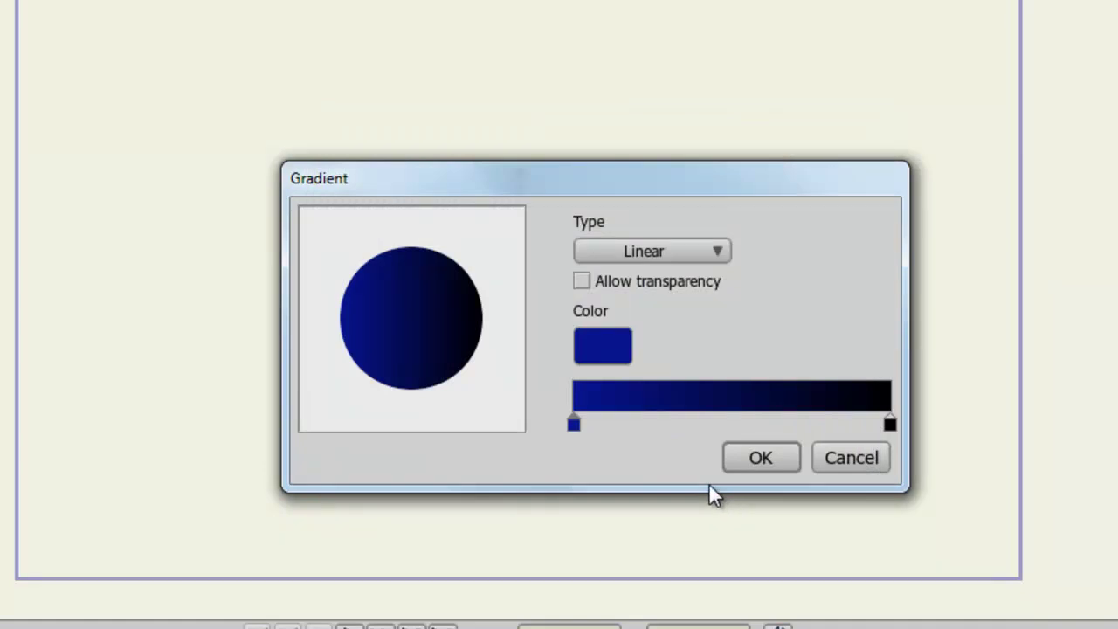
pyautogui.click(771, 461)
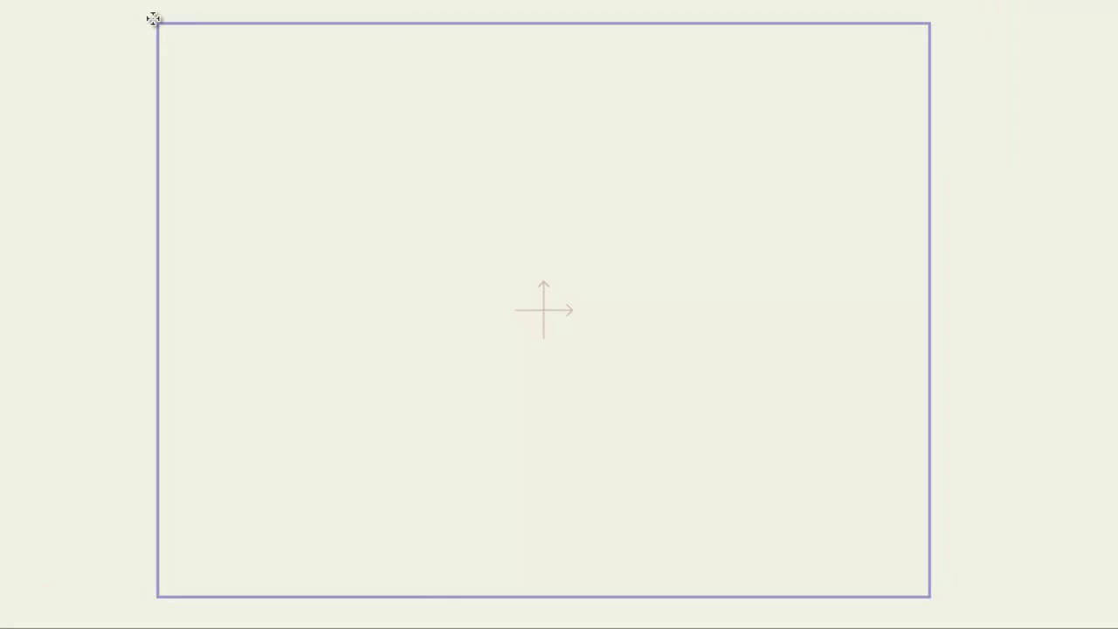
# Draw a rectangle slightly larger than the frame on the Sky layer and shift its gradient downward so the blue sits near the base
pyautogui.moveTo(152, 19); pyautogui.dragTo(938, 608)
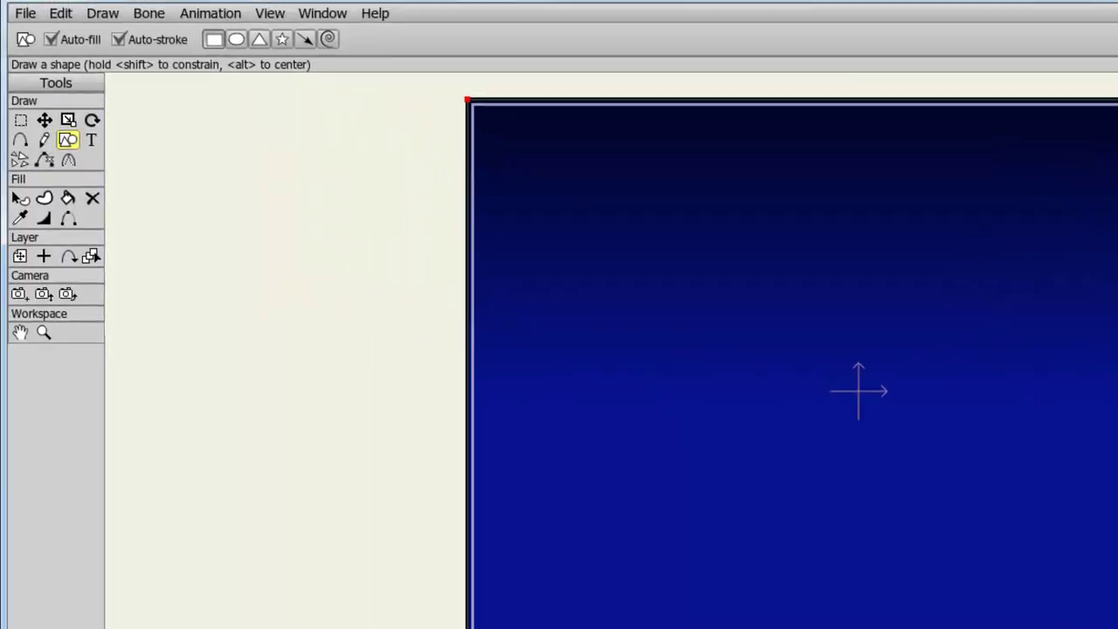
pyautogui.click(21, 201)
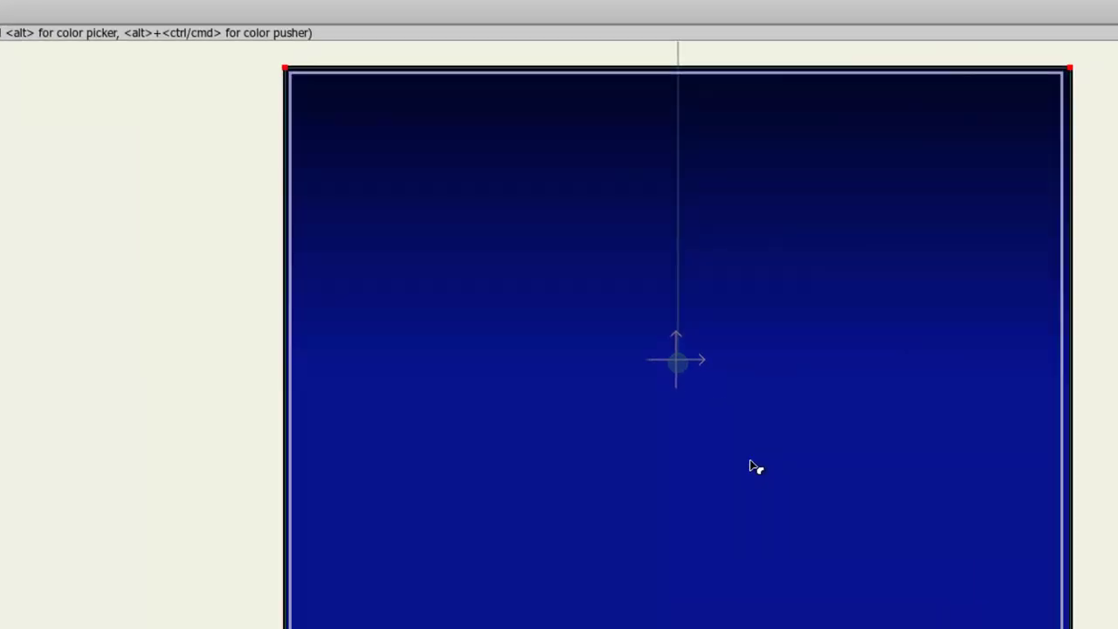
pyautogui.moveTo(681, 366); pyautogui.dragTo(680, 500)
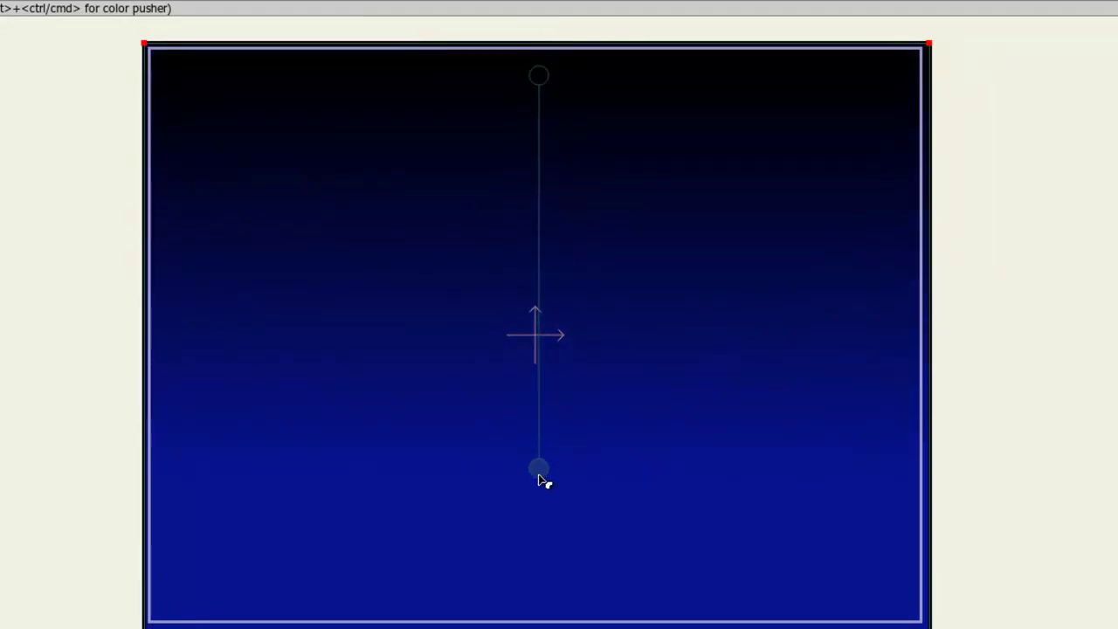
pyautogui.moveTo(540, 474); pyautogui.dragTo(534, 559)
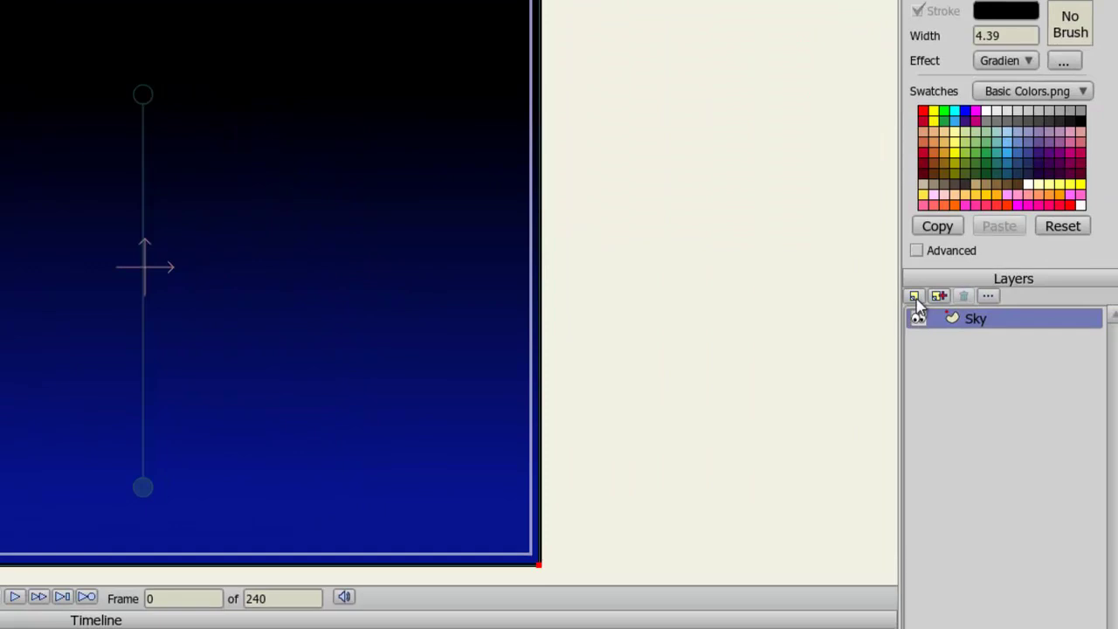
# Add a new vector layer above Sky and name it Land
pyautogui.click(914, 296)
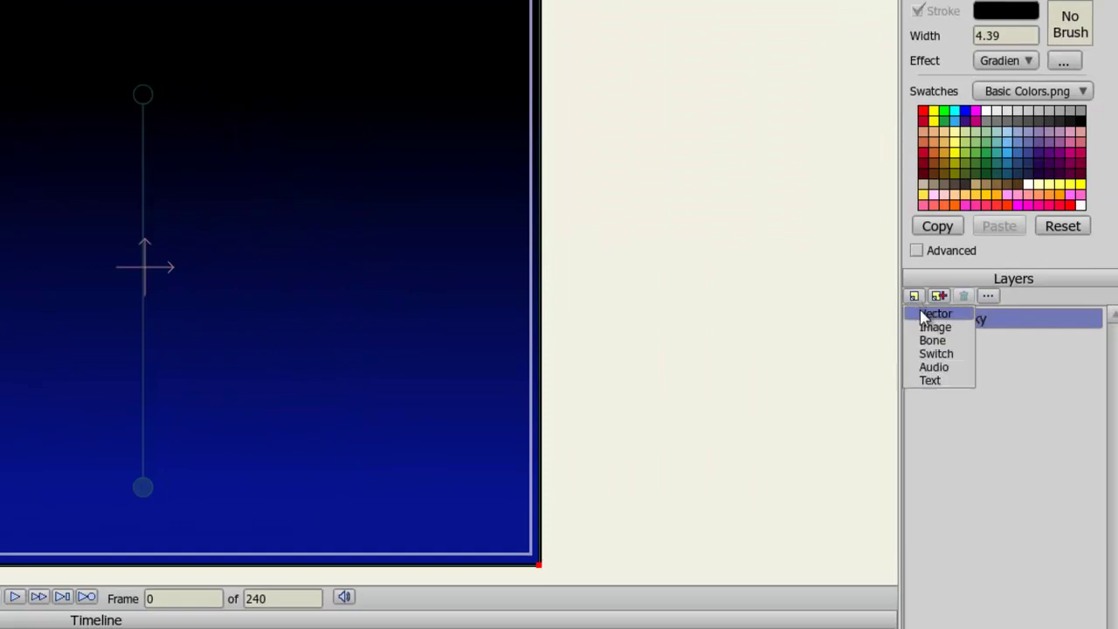
pyautogui.click(926, 315)
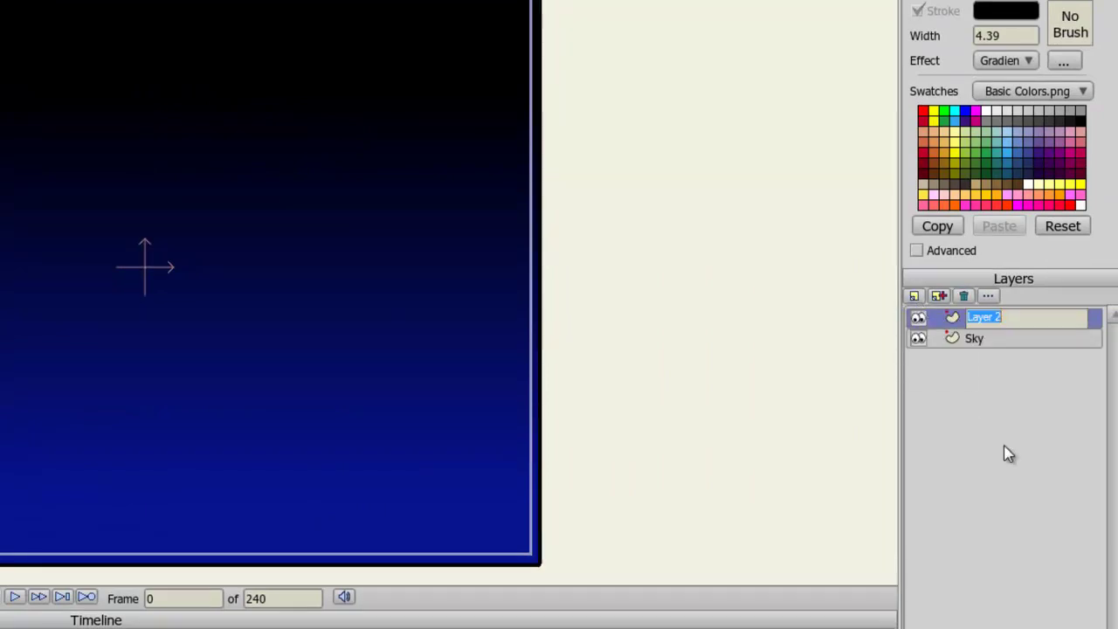
pyautogui.write('Land')
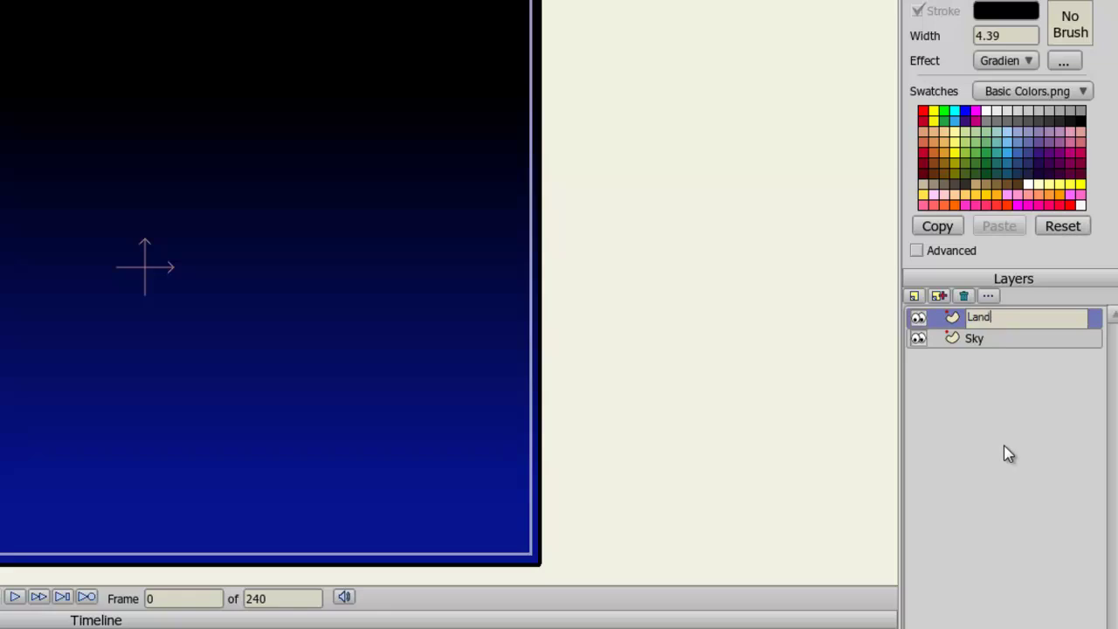
pyautogui.press('Return')
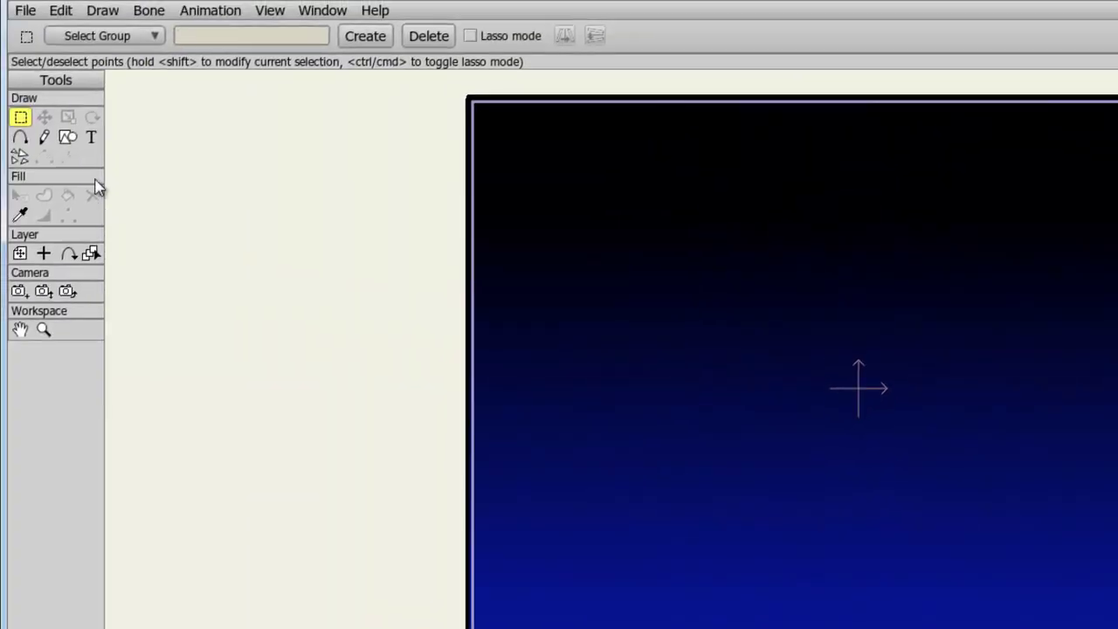
# Choose the oval shape for drawing and apply the Shaded effect with a light angle of about 207 degrees
pyautogui.click(68, 138)
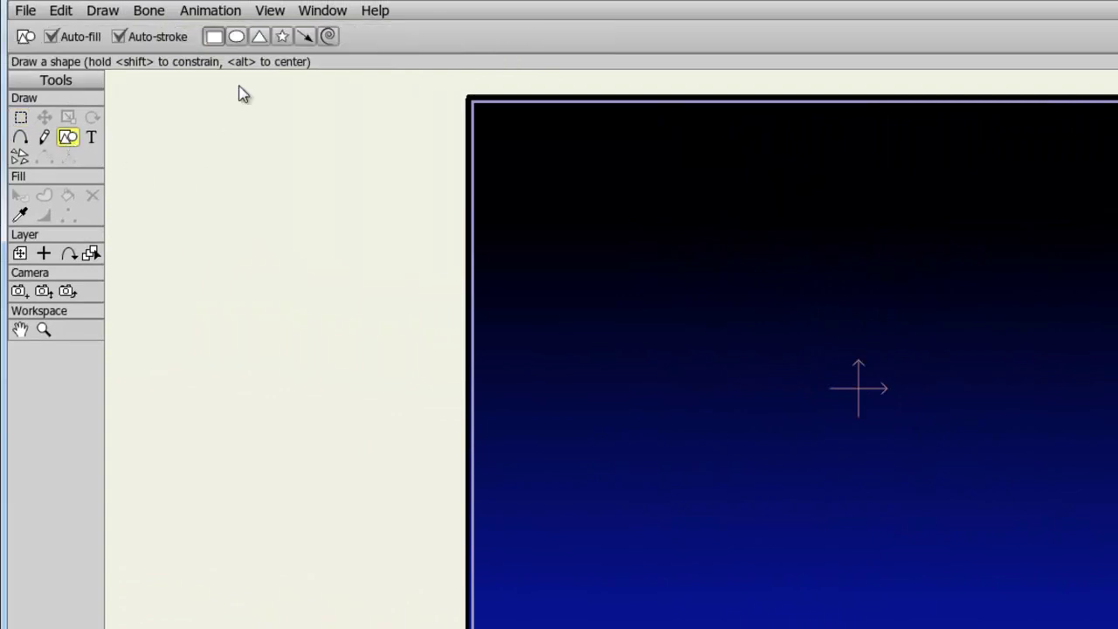
pyautogui.click(239, 38)
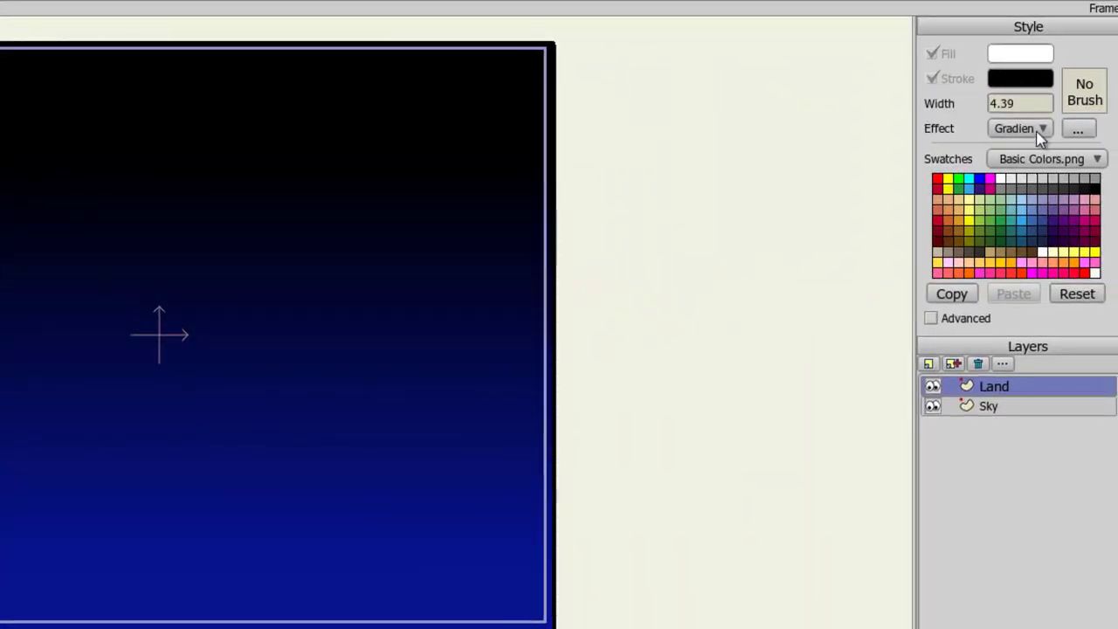
pyautogui.click(1042, 131)
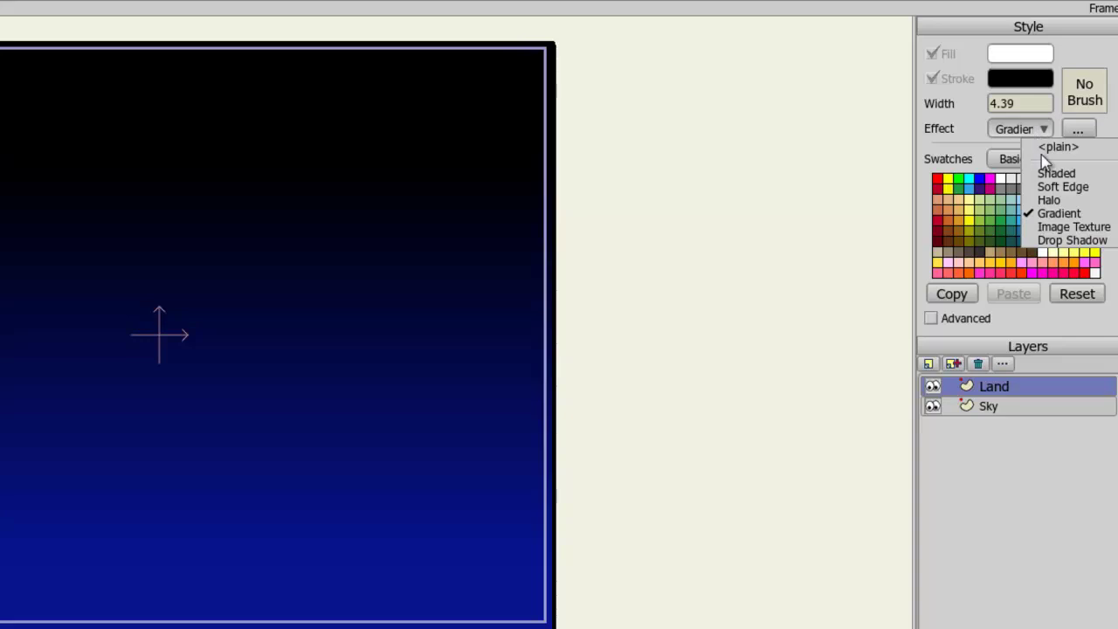
pyautogui.click(1047, 178)
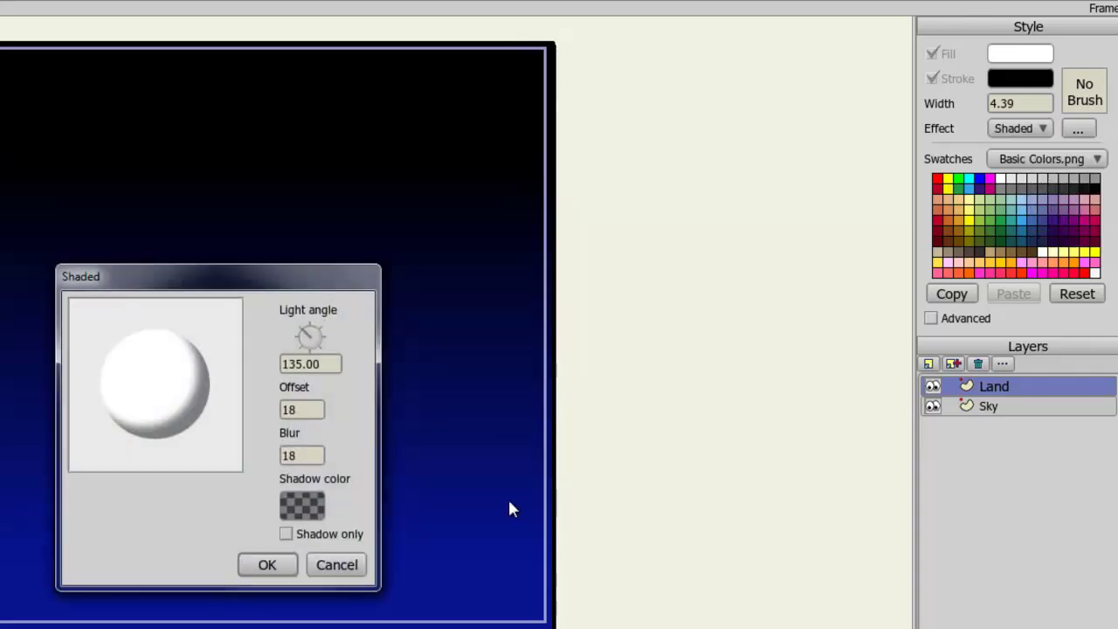
pyautogui.click(308, 335)
pyautogui.moveTo(308, 333)
pyautogui.mouseDown()
pyautogui.moveTo(267, 347)
pyautogui.moveTo(256, 366)
pyautogui.mouseUp()
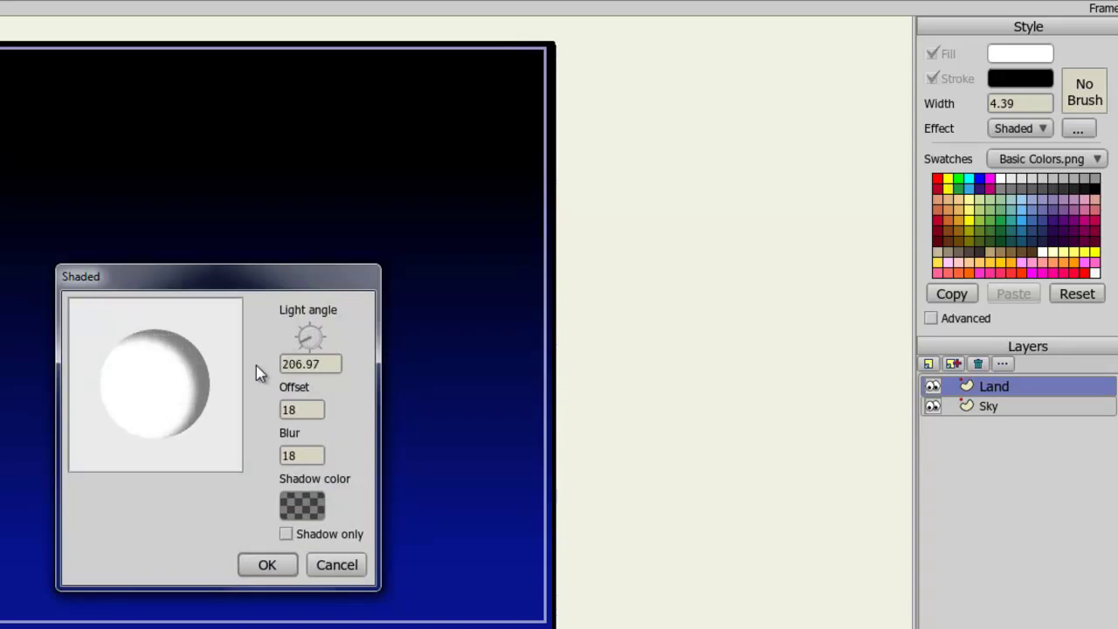
pyautogui.click(268, 565)
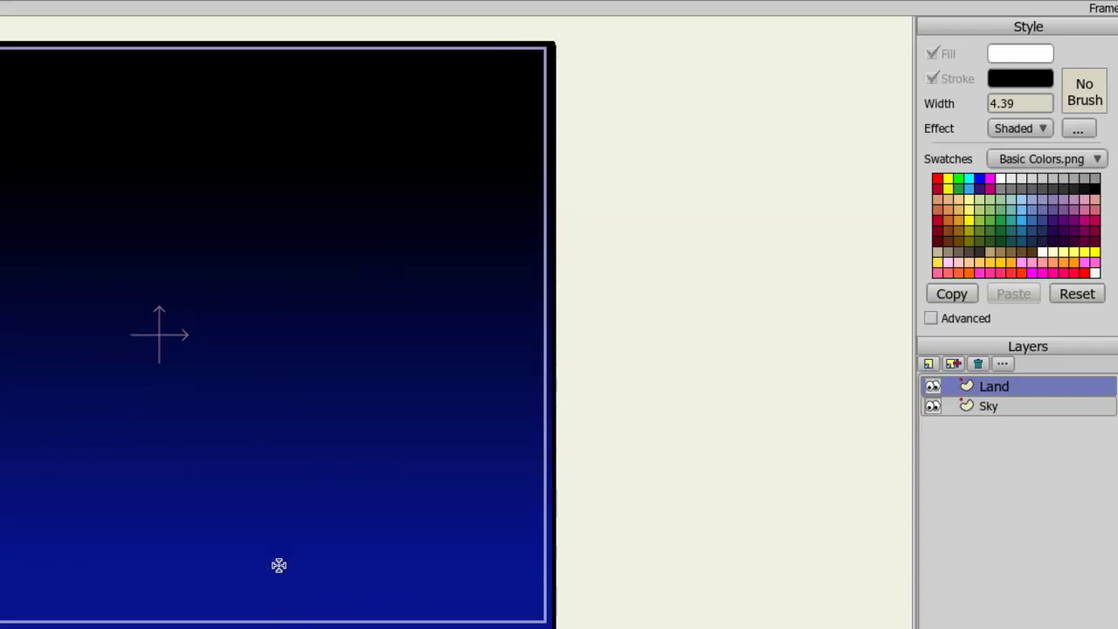
# Set the fill colour to light grey DADADA and the stroke width to 4
pyautogui.click(1007, 52)
pyautogui.click(29, 355)
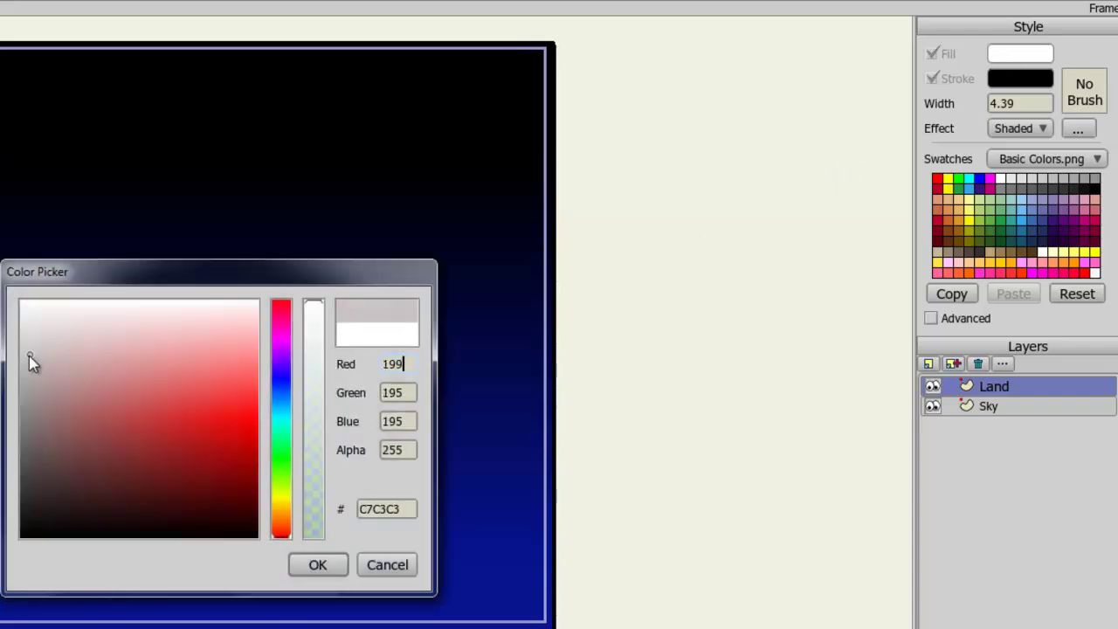
pyautogui.moveTo(29, 356); pyautogui.dragTo(21, 334)
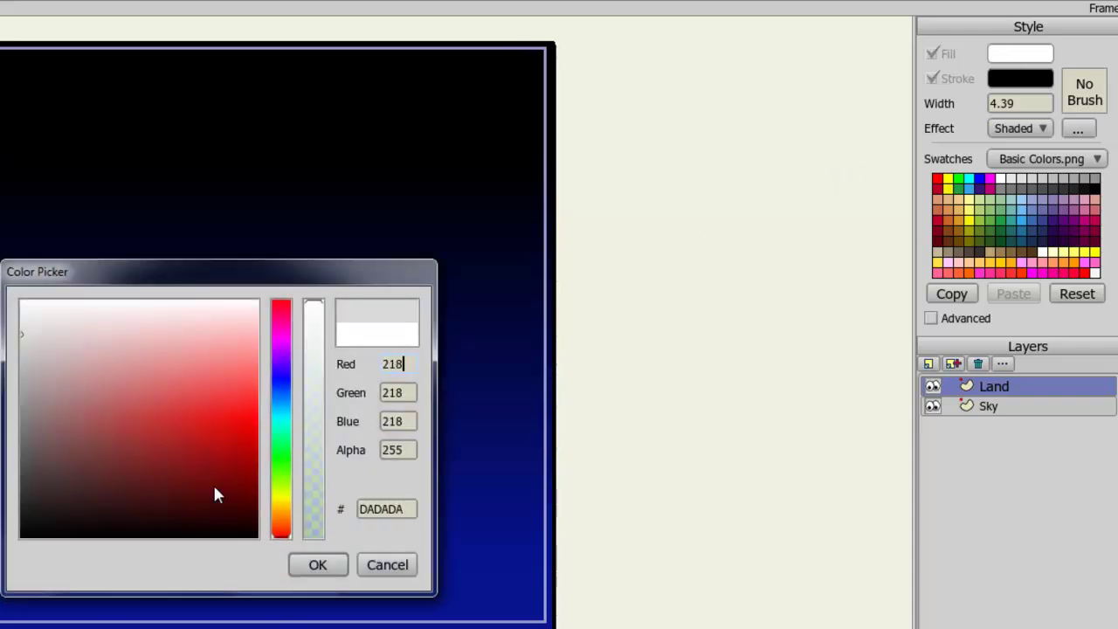
pyautogui.click(315, 566)
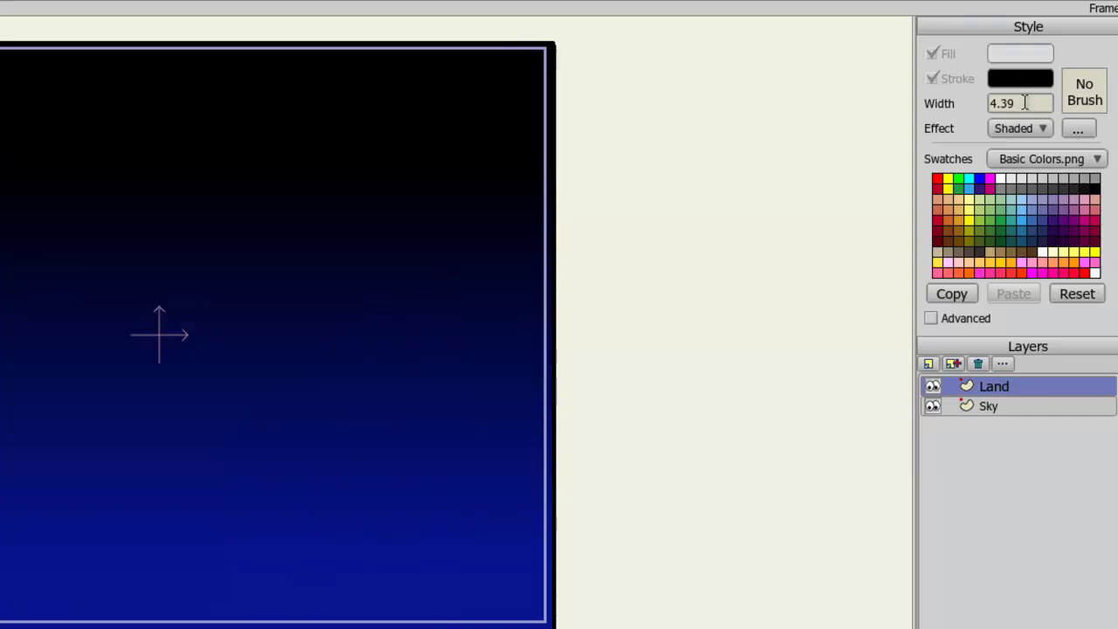
pyautogui.moveTo(1025, 103); pyautogui.dragTo(951, 105)
pyautogui.write('4')
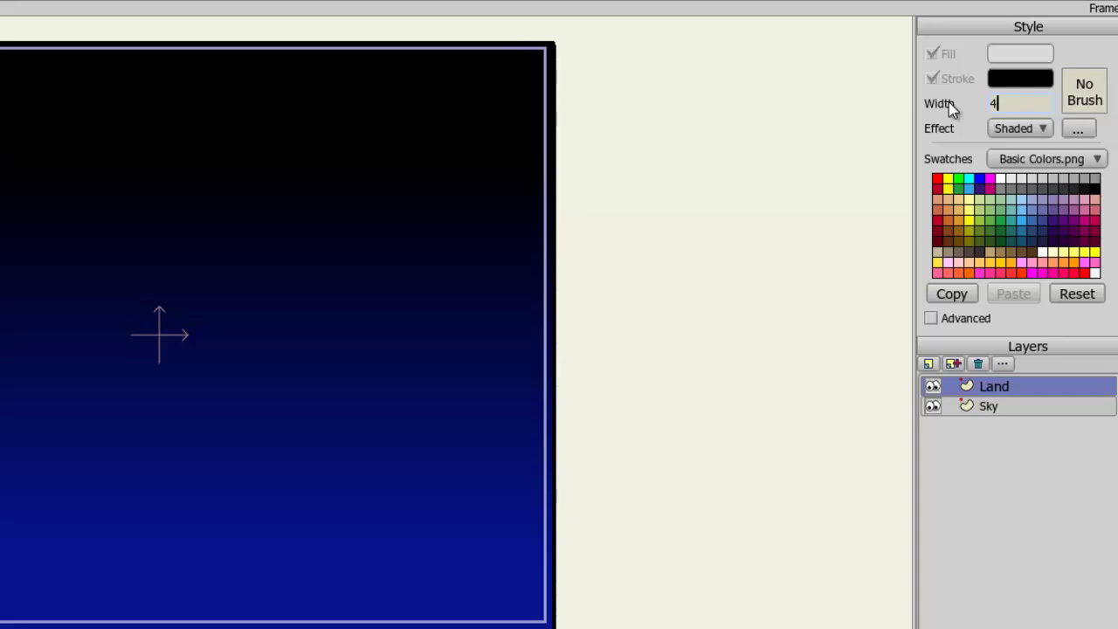
pyautogui.press('Return')
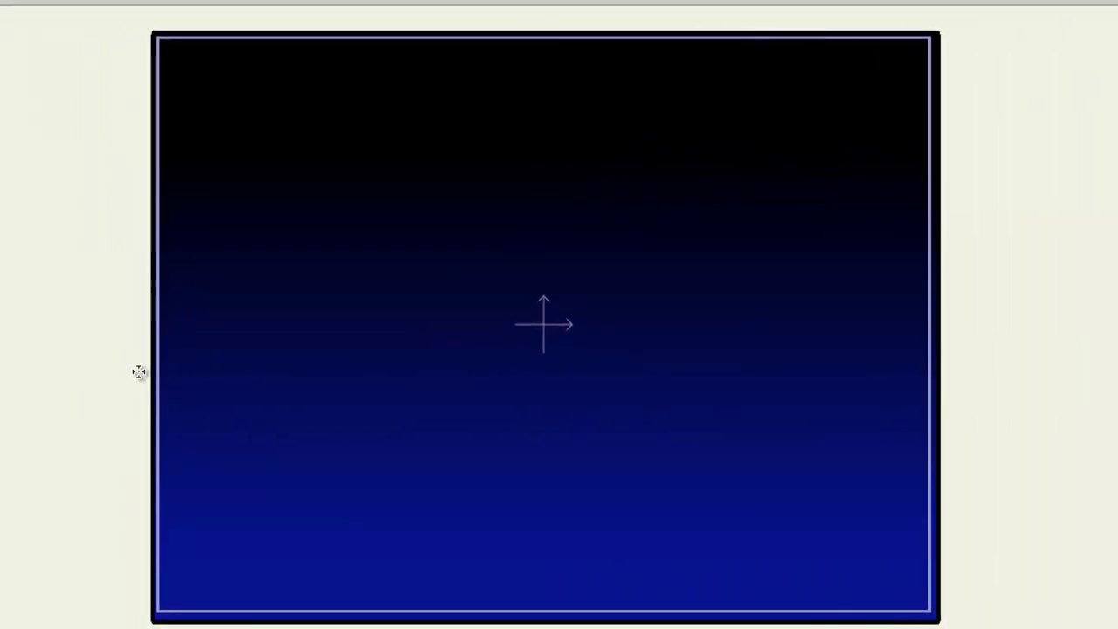
# Draw a wide oval across the lower part of the frame and move the Land layer slightly down to position it as ground
pyautogui.moveTo(137, 372); pyautogui.dragTo(884, 626)
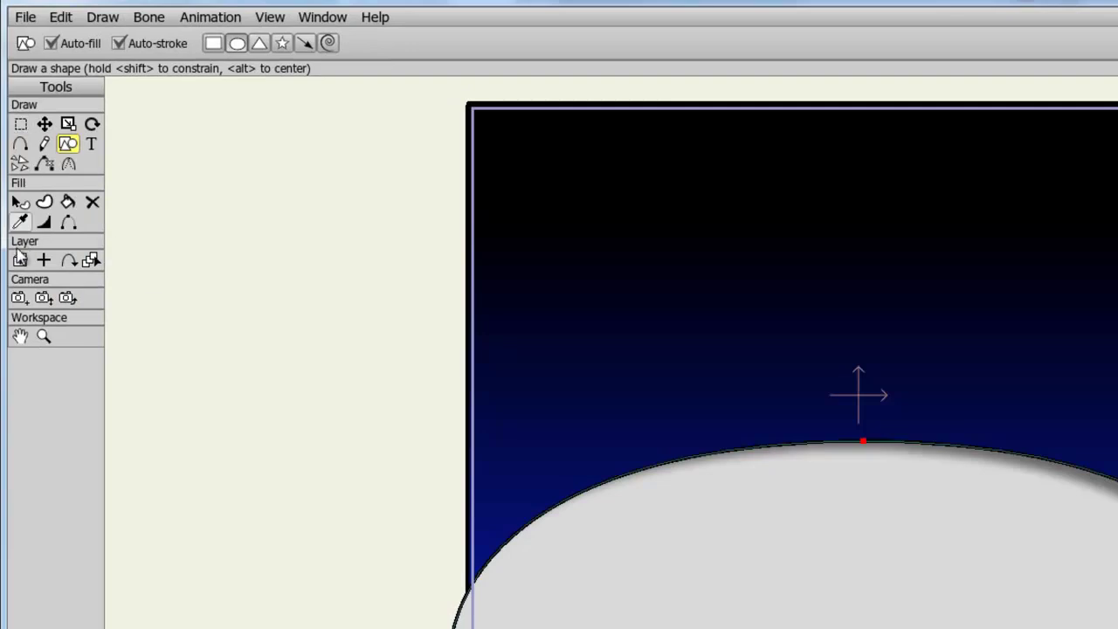
pyautogui.click(19, 262)
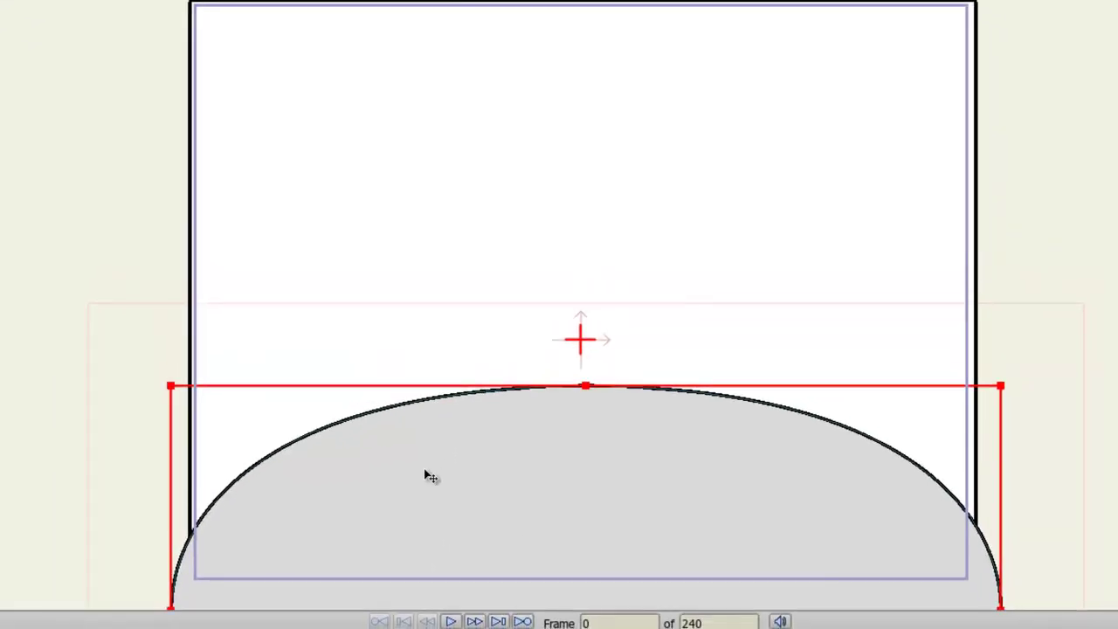
pyautogui.moveTo(430, 476)
pyautogui.mouseDown()
pyautogui.moveTo(427, 509)
pyautogui.moveTo(427, 495)
pyautogui.mouseUp()
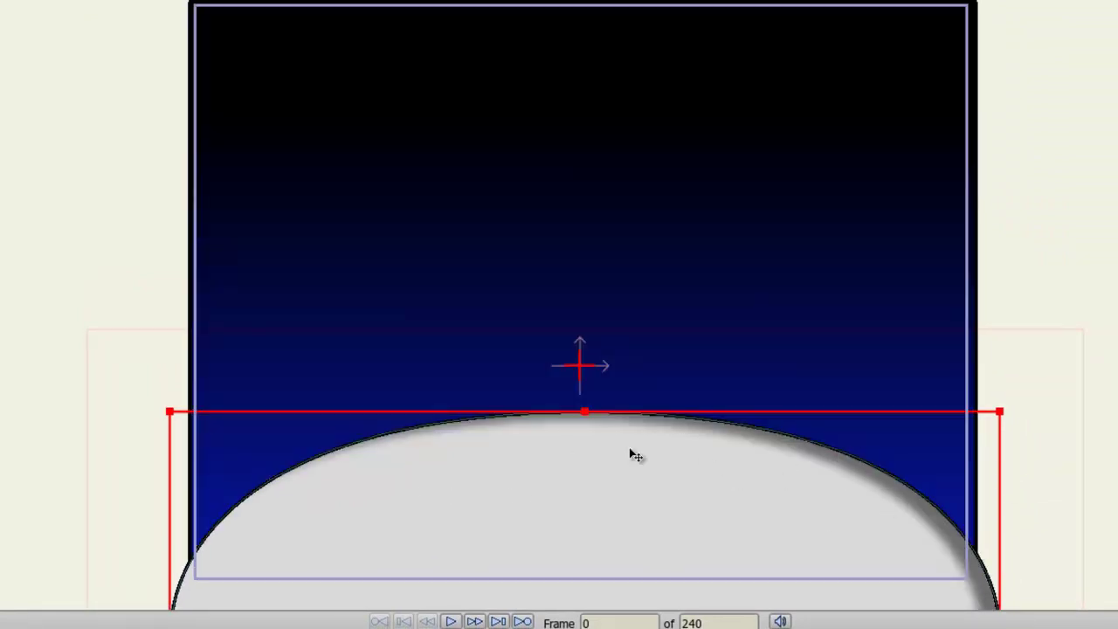
pyautogui.click(1074, 510)
pyautogui.moveTo(848, 526); pyautogui.dragTo(853, 528)
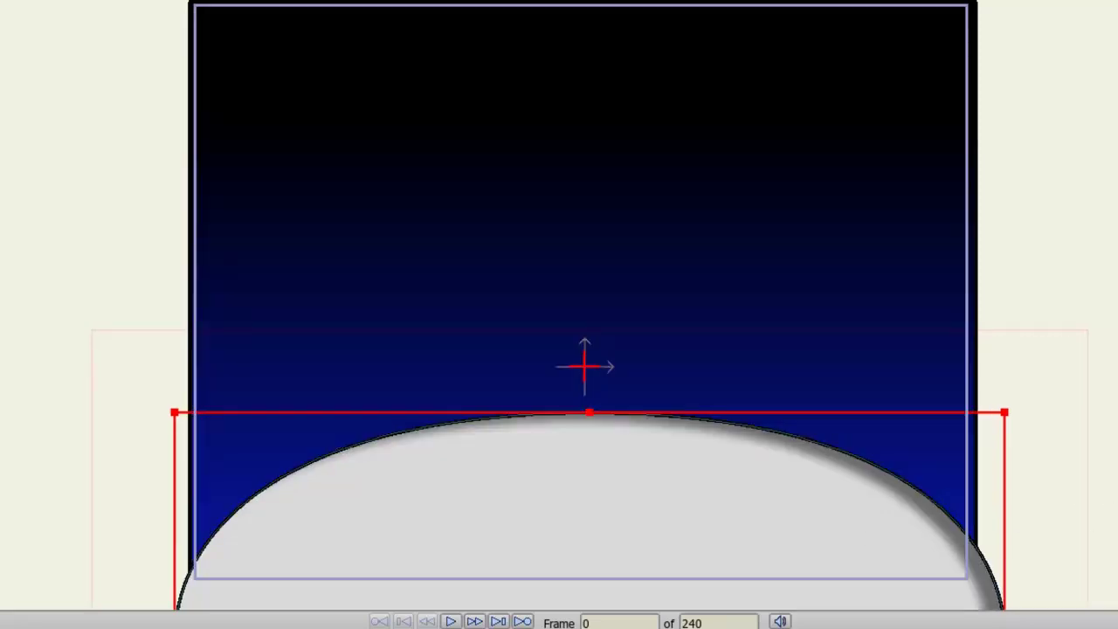
# Set the fill colour for new shapes to a darker, neutral grey than the land
pyautogui.click(68, 118)
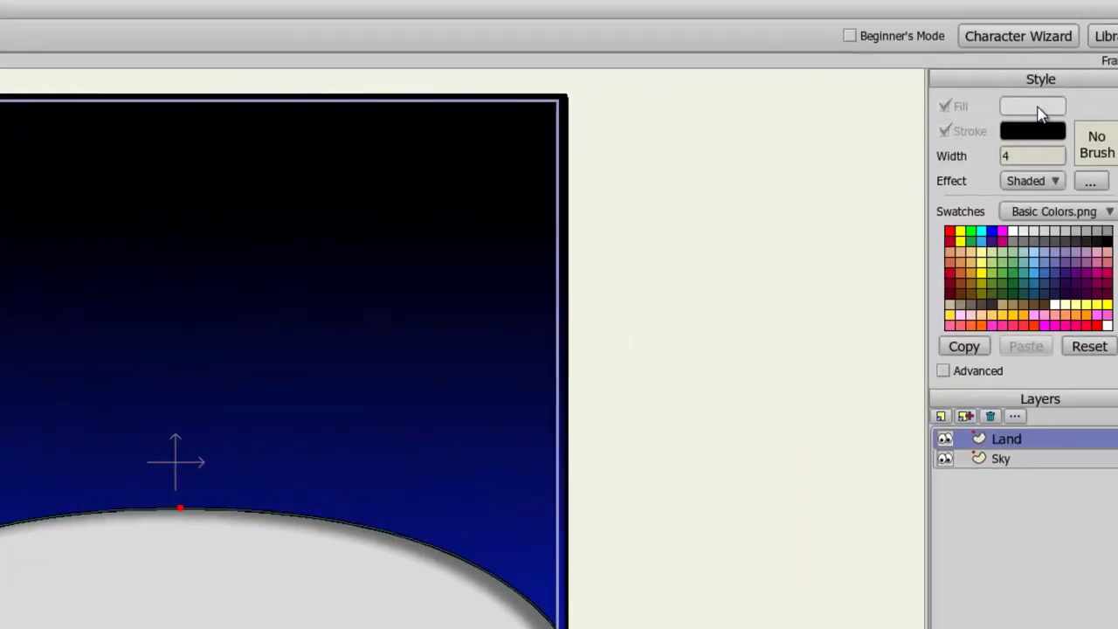
pyautogui.click(1038, 111)
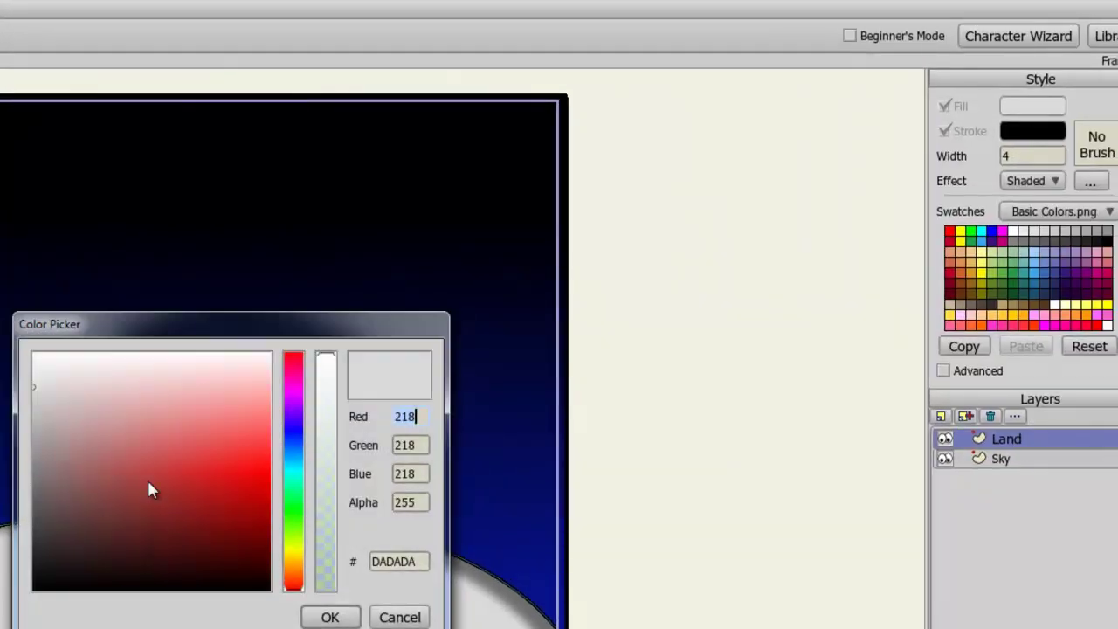
pyautogui.moveTo(45, 391); pyautogui.dragTo(35, 448)
pyautogui.click(329, 618)
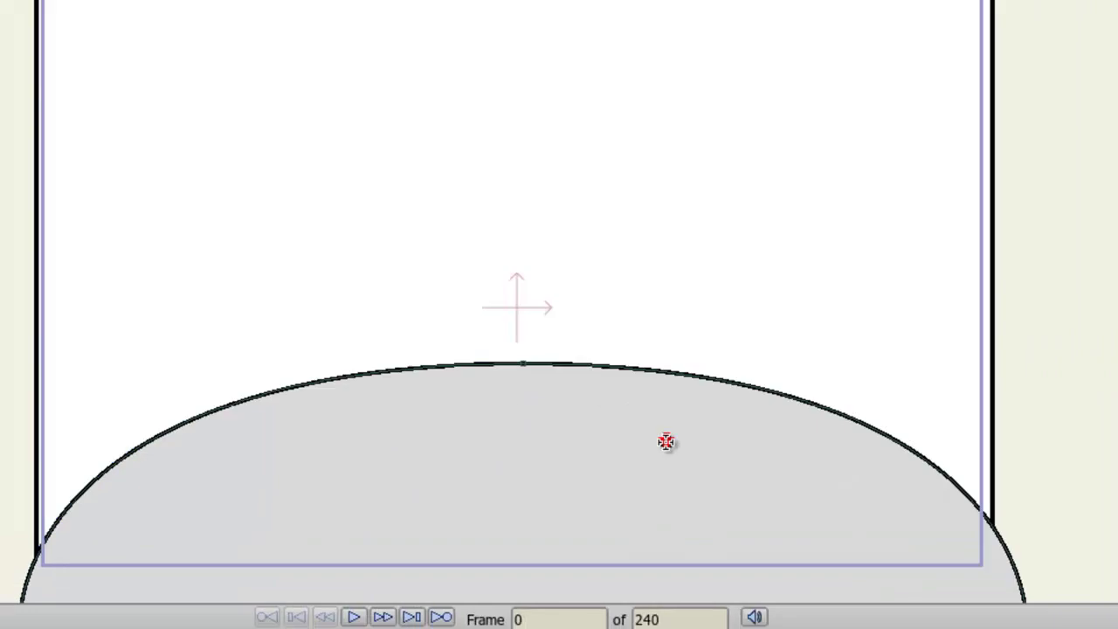
# Draw seven ovals of varying sizes across the land as craters, with the largest on the right side of the surface
pyautogui.moveTo(722, 413)
pyautogui.mouseDown()
pyautogui.moveTo(859, 507)
pyautogui.moveTo(926, 515)
pyautogui.moveTo(916, 501)
pyautogui.moveTo(908, 516)
pyautogui.mouseUp()
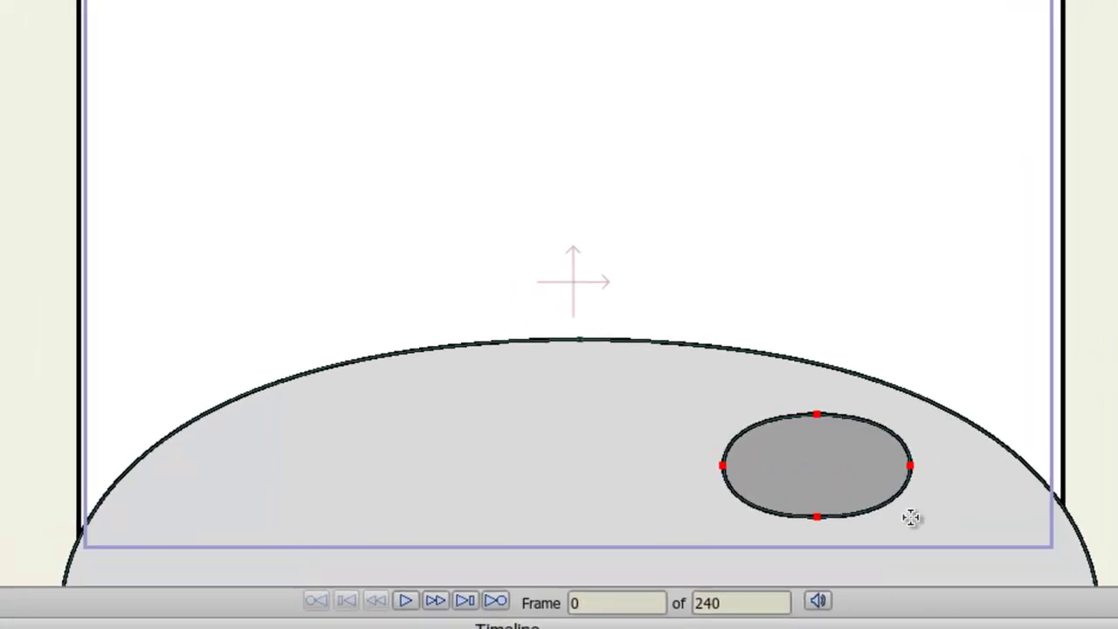
pyautogui.moveTo(505, 441); pyautogui.dragTo(586, 504)
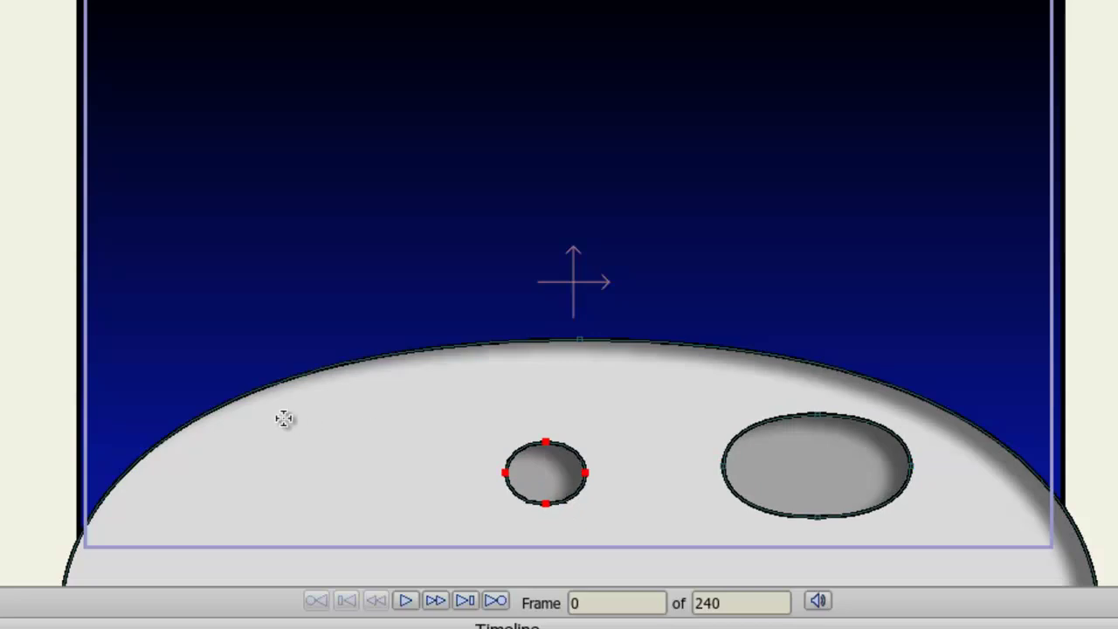
pyautogui.moveTo(246, 414); pyautogui.dragTo(355, 487)
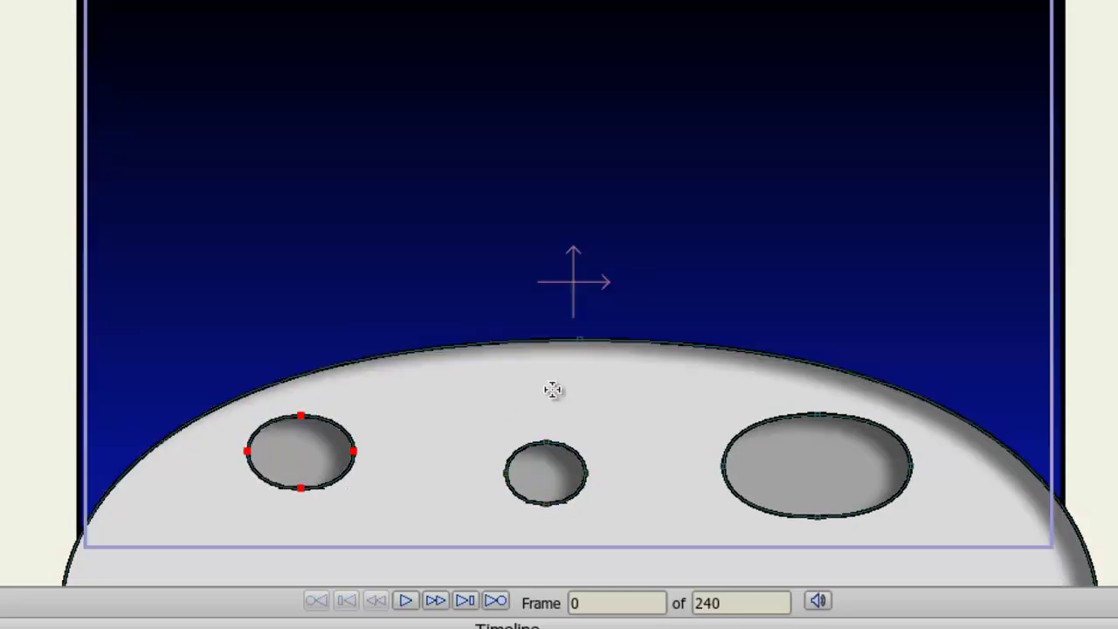
pyautogui.moveTo(539, 359); pyautogui.dragTo(626, 408)
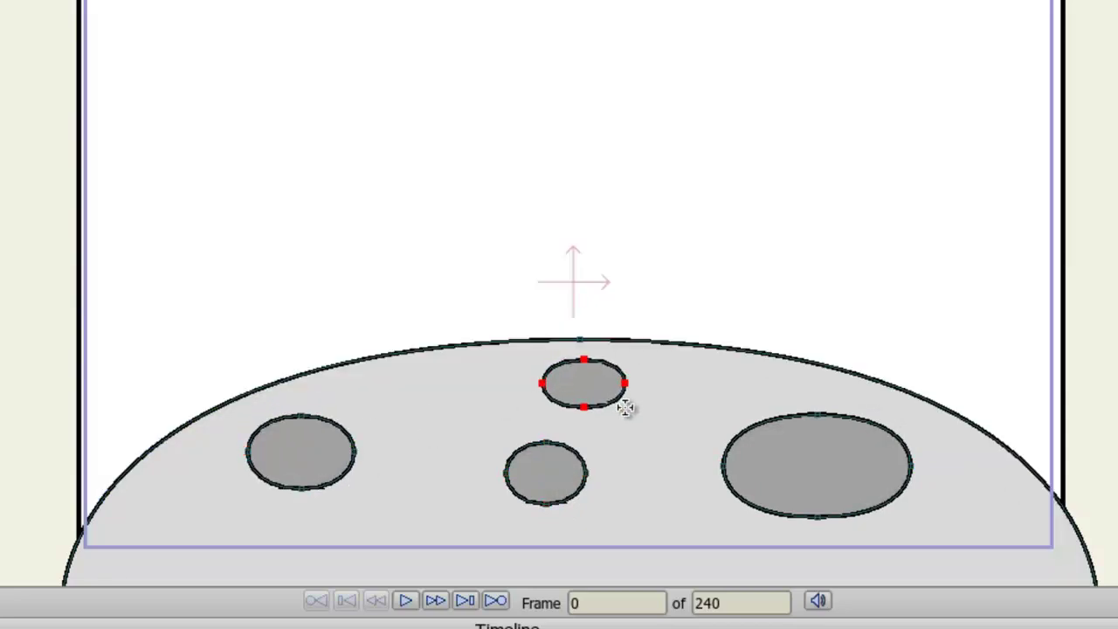
pyautogui.moveTo(360, 505); pyautogui.dragTo(462, 583)
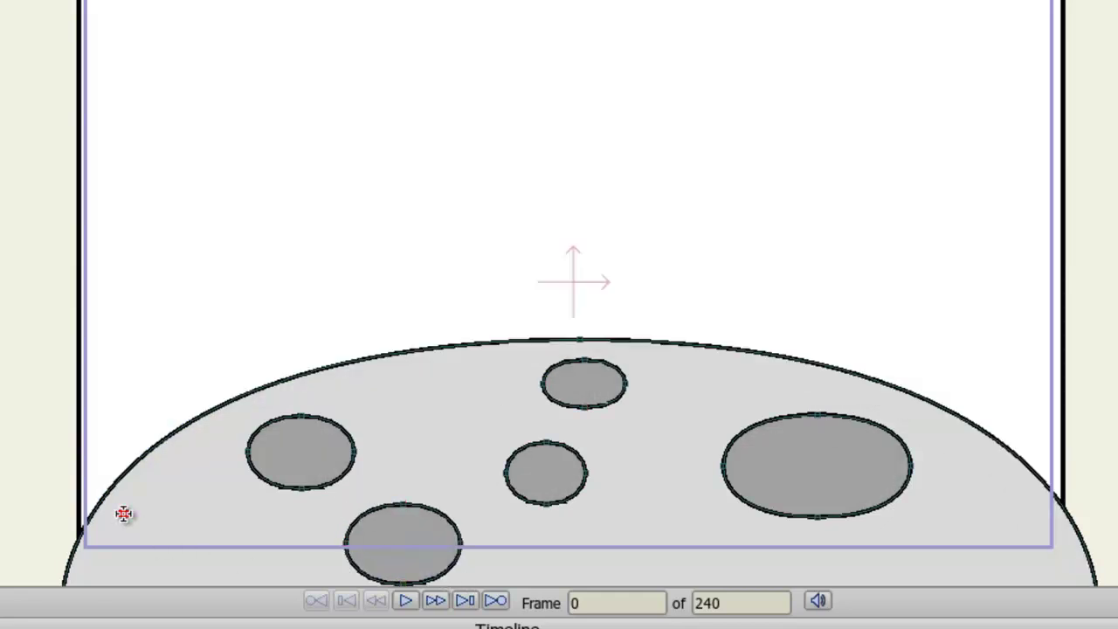
pyautogui.moveTo(123, 513); pyautogui.dragTo(209, 579)
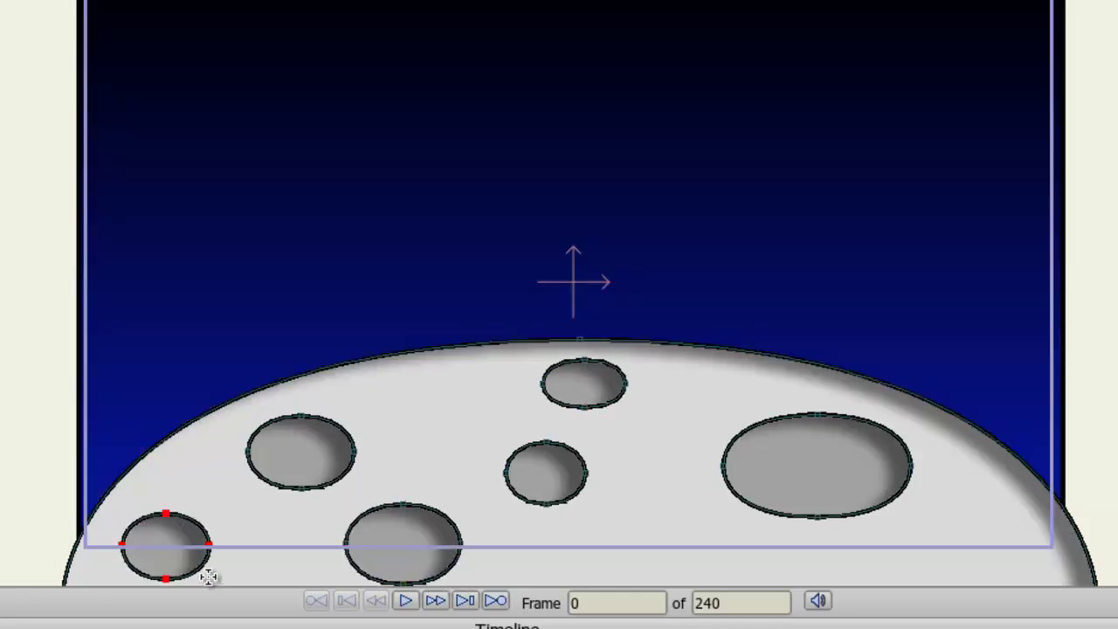
pyautogui.moveTo(939, 517); pyautogui.dragTo(1034, 587)
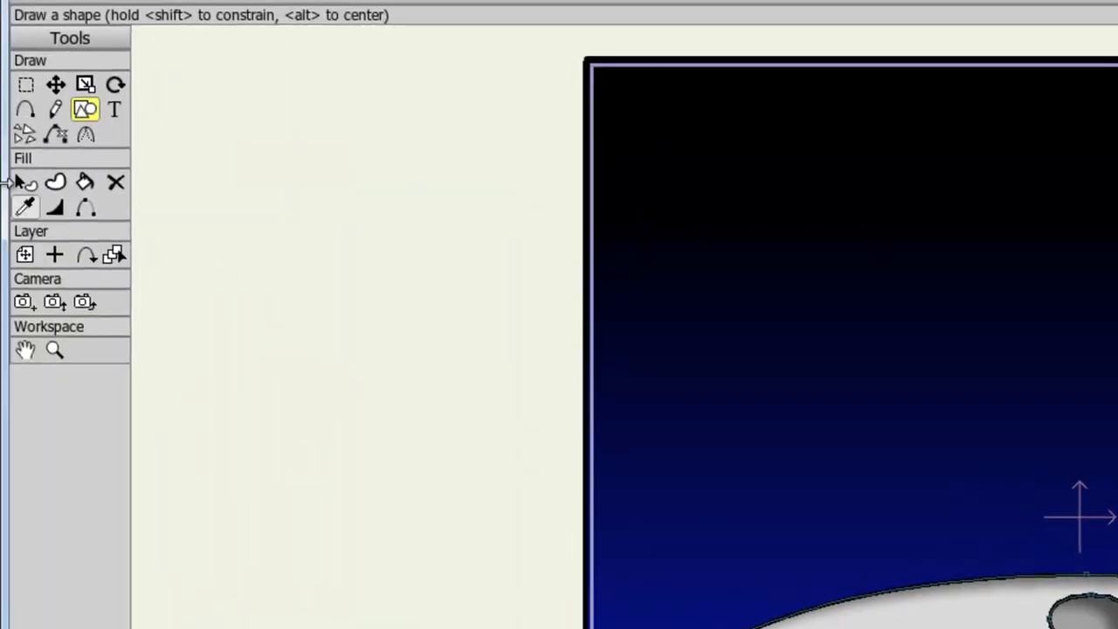
# Select the largest crater's shape, set its stroke colour to grey 656565, and deselect it
pyautogui.click(18, 184)
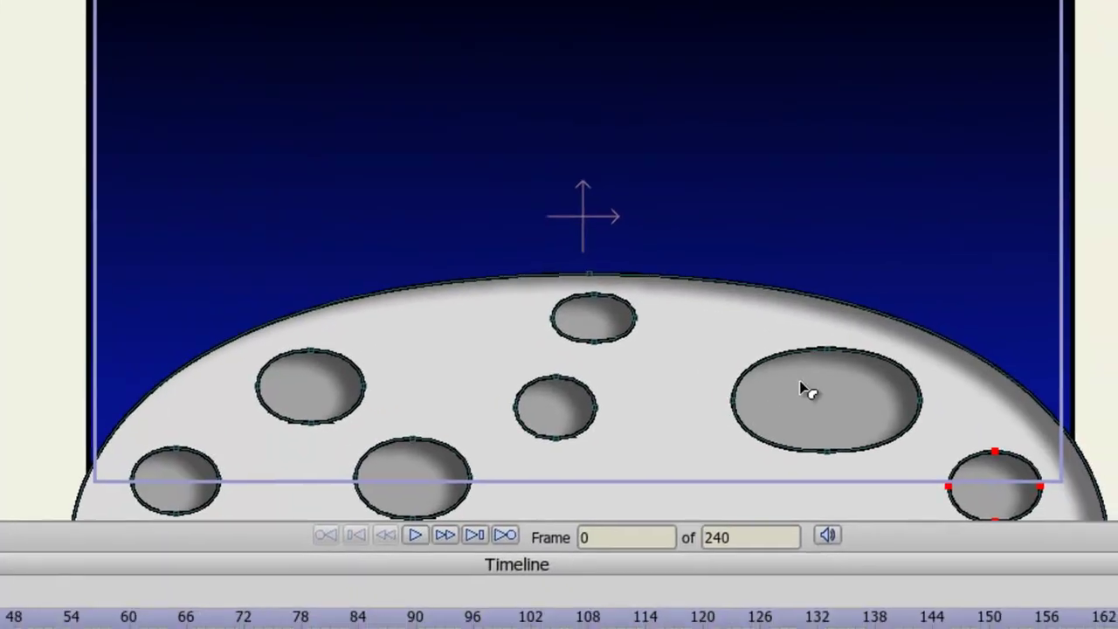
pyautogui.click(802, 384)
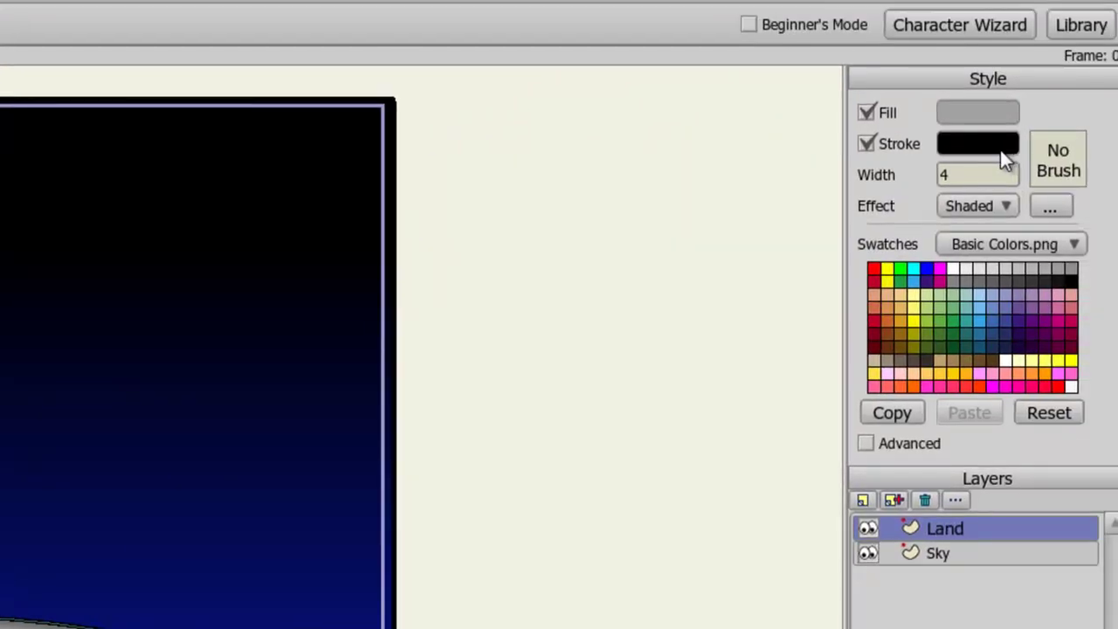
pyautogui.click(1001, 150)
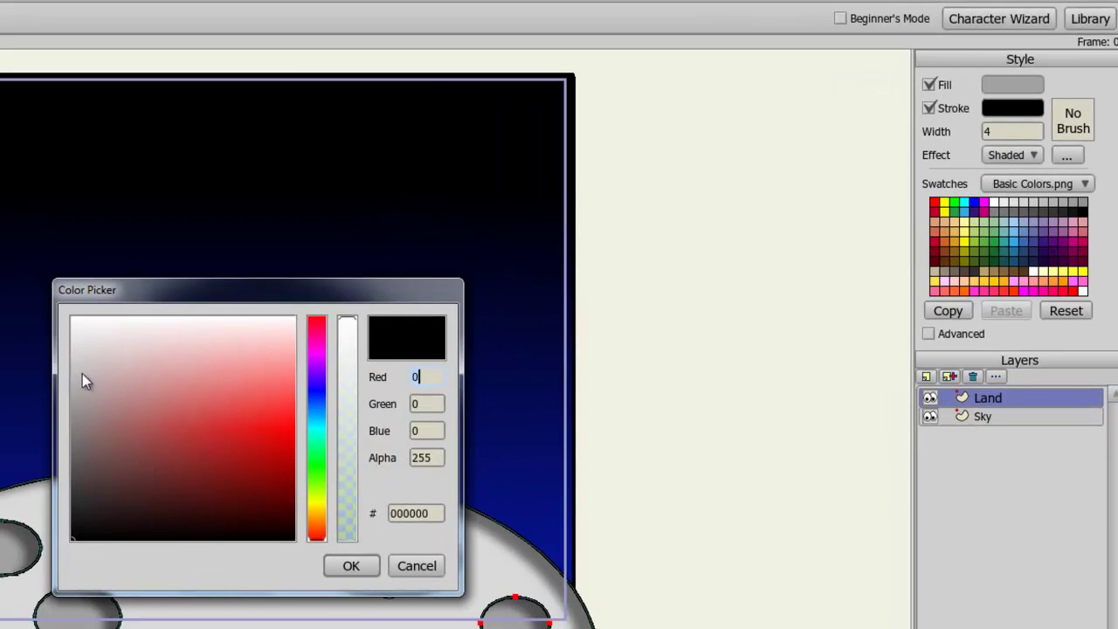
pyautogui.moveTo(83, 373); pyautogui.dragTo(61, 452)
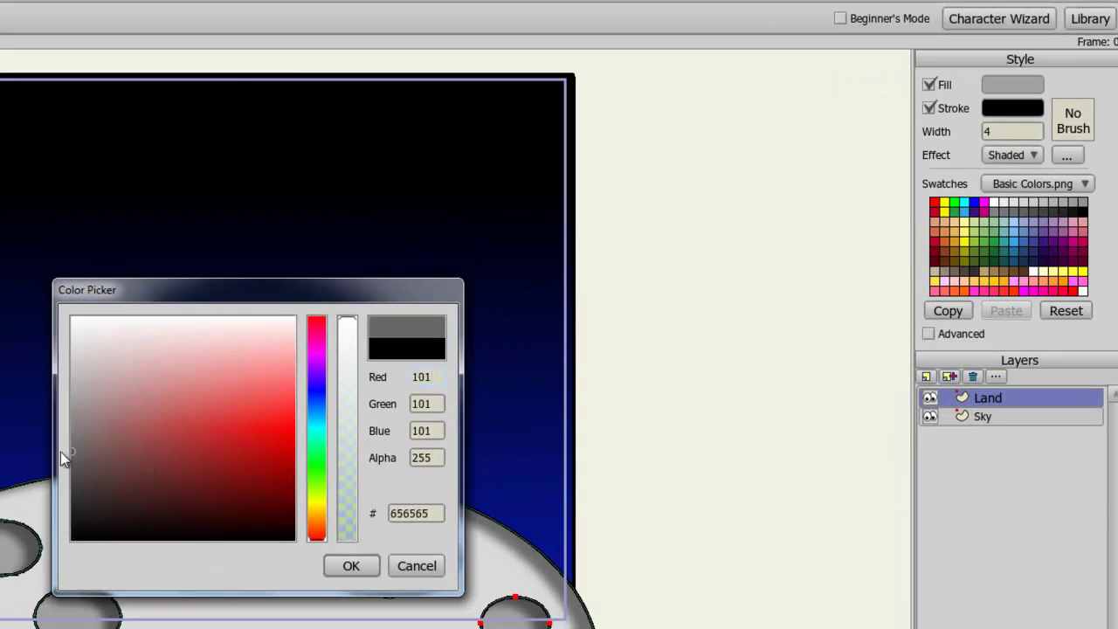
pyautogui.click(357, 566)
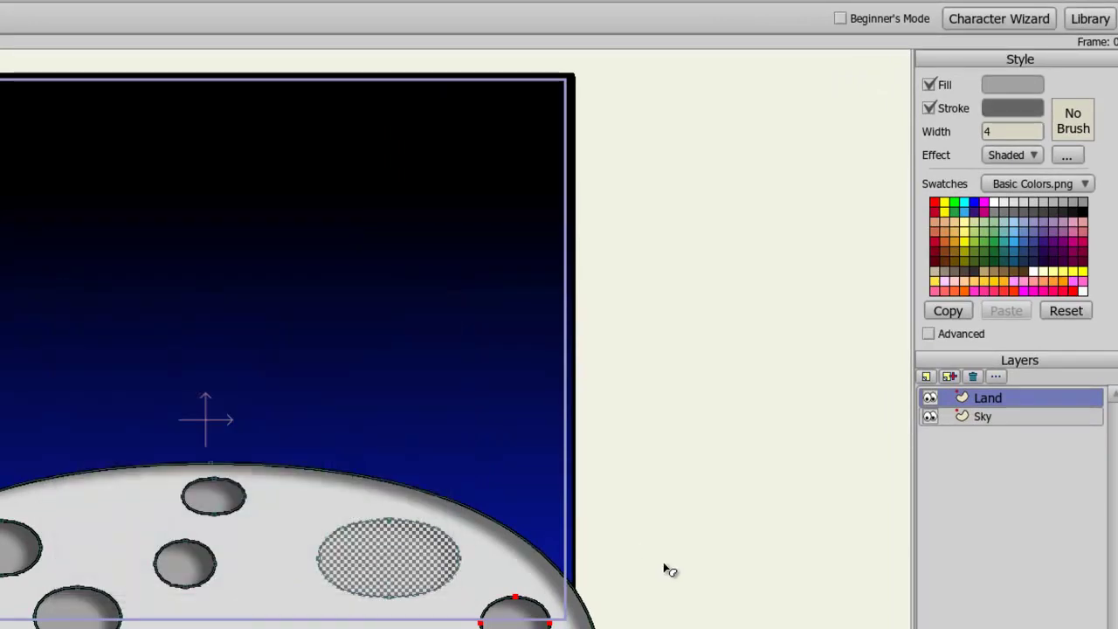
pyautogui.moveTo(664, 565); pyautogui.dragTo(641, 494)
pyautogui.press('Return')
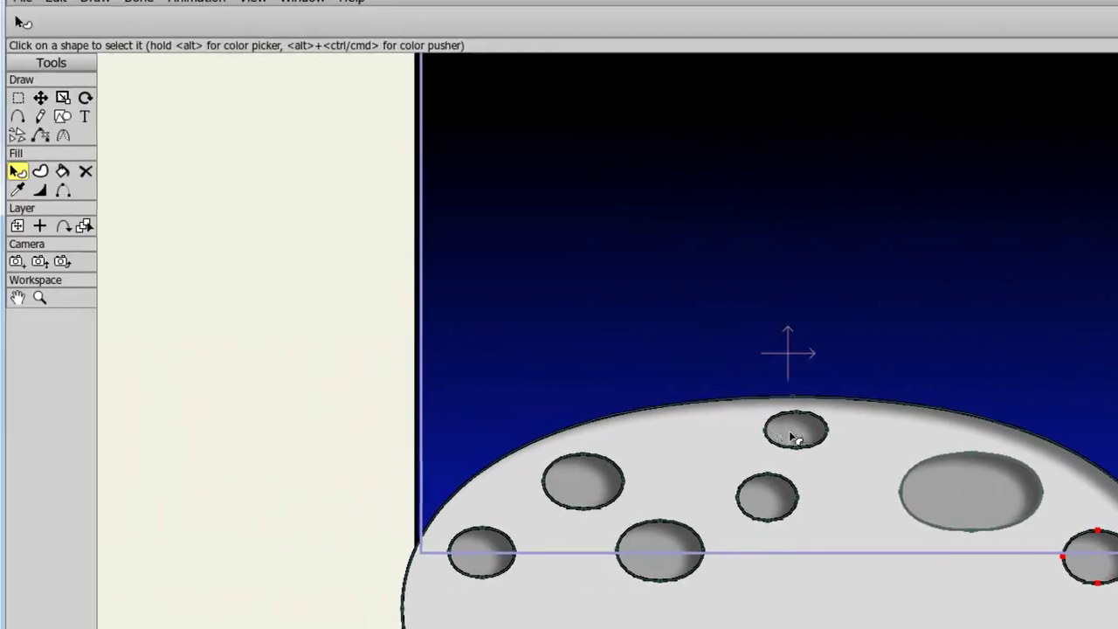
# Copy the largest crater's style onto the small crater near the land's crest and the small crater below it
pyautogui.click(191, 432)
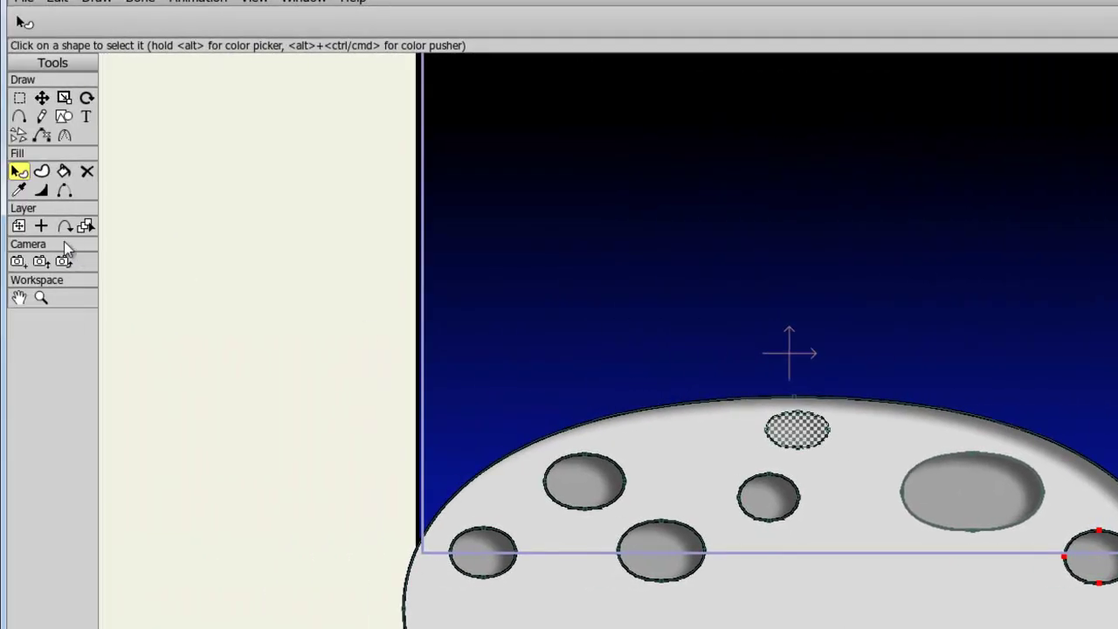
pyautogui.click(17, 190)
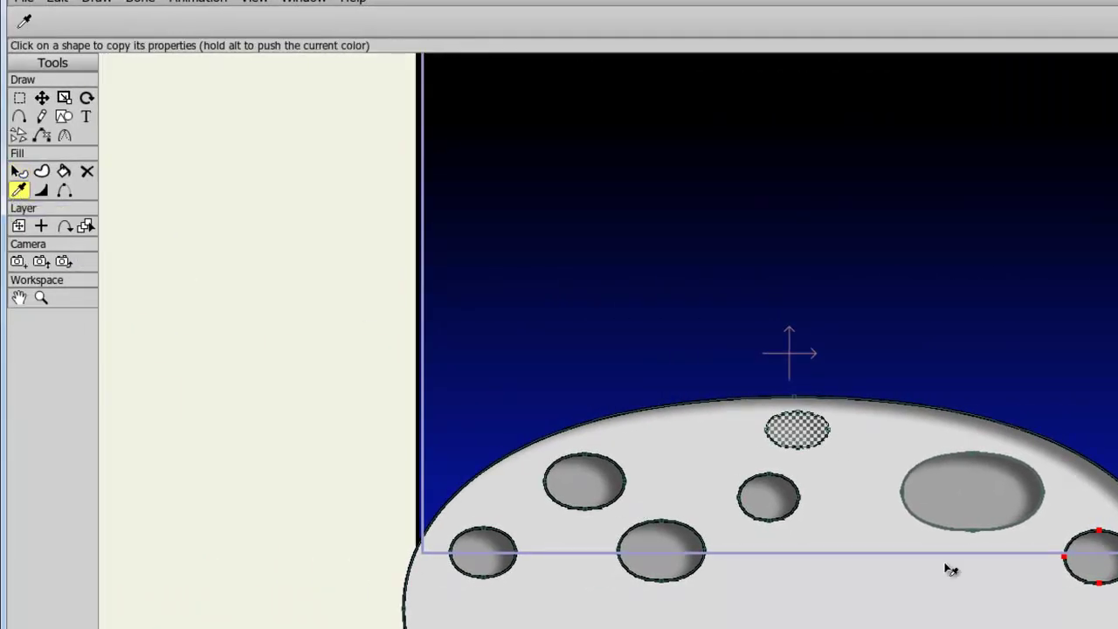
pyautogui.click(977, 505)
pyautogui.click(17, 171)
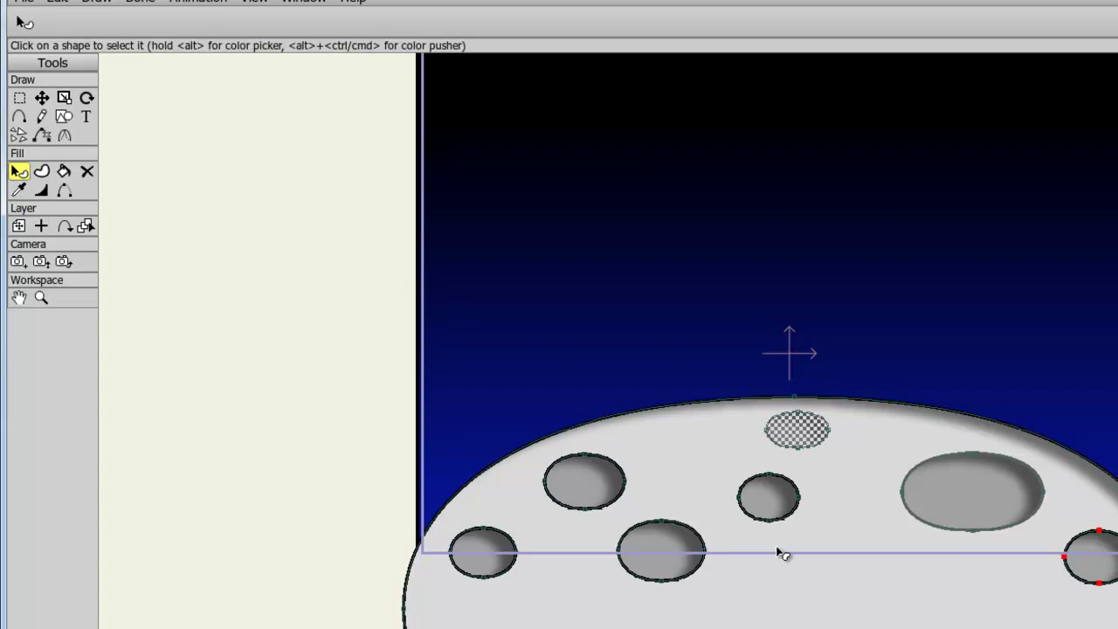
pyautogui.click(763, 496)
pyautogui.click(18, 190)
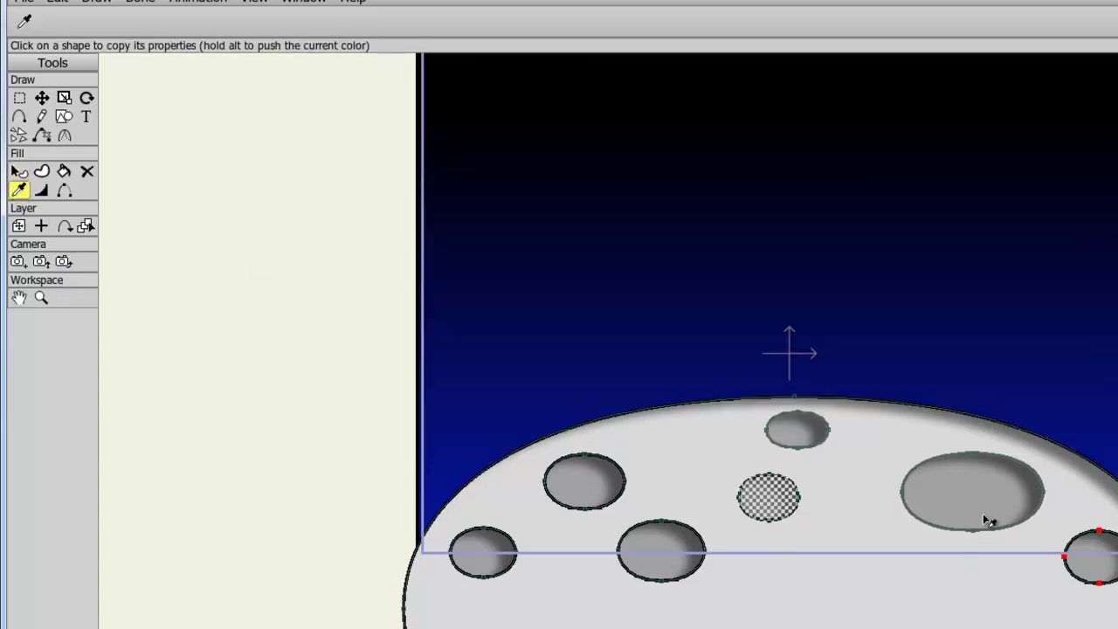
pyautogui.click(988, 521)
# Copy the largest crater's style onto the upper-left crater and the lower crater just left of the land's centre
pyautogui.click(19, 173)
pyautogui.click(620, 477)
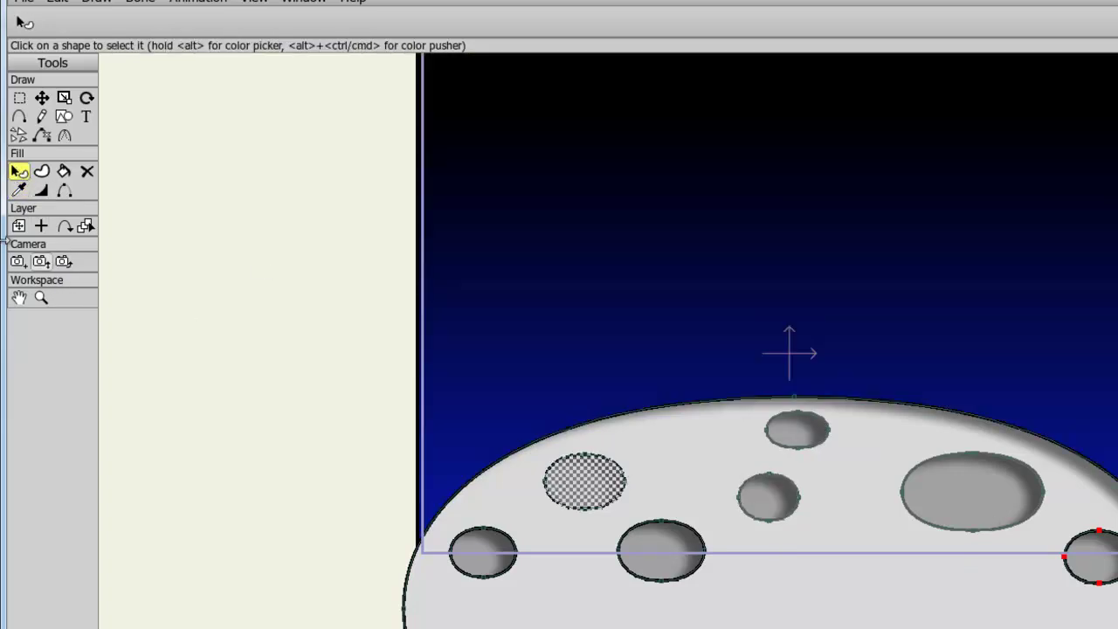
pyautogui.click(18, 190)
pyautogui.click(1000, 489)
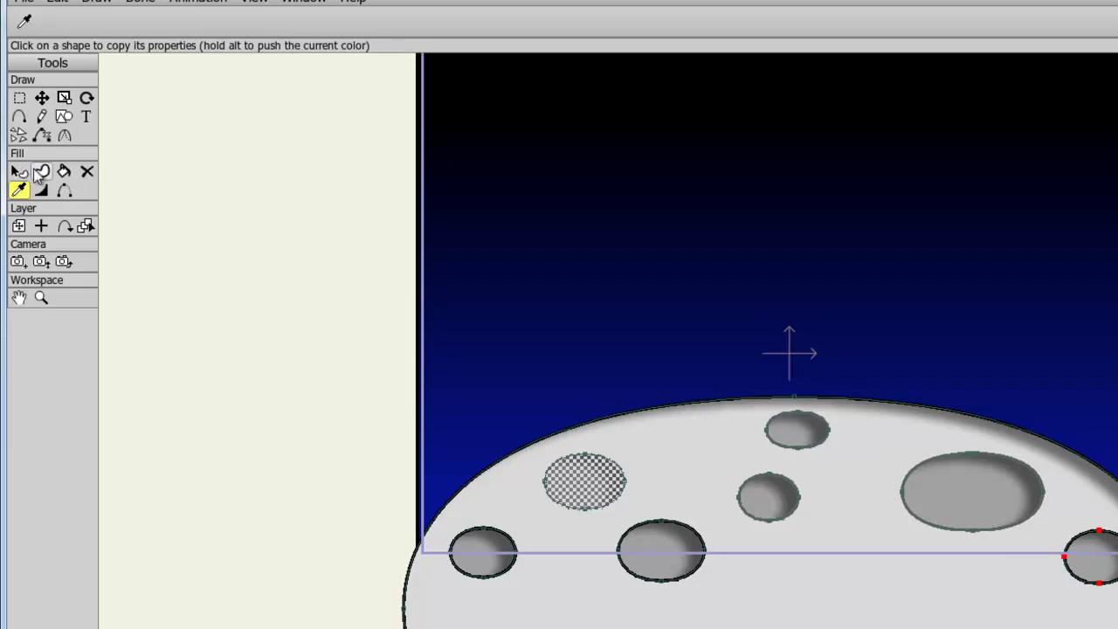
pyautogui.click(18, 172)
pyautogui.click(675, 548)
pyautogui.click(18, 189)
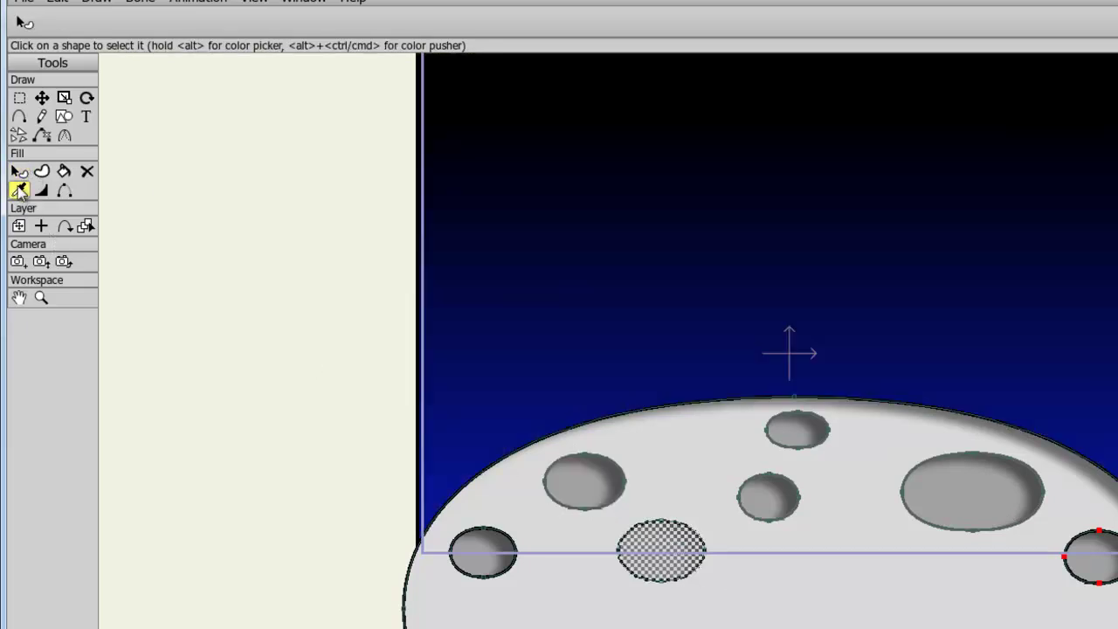
pyautogui.click(944, 499)
# Copy the largest crater's style onto the two remaining craters at the land's far left and far right edges
pyautogui.click(18, 171)
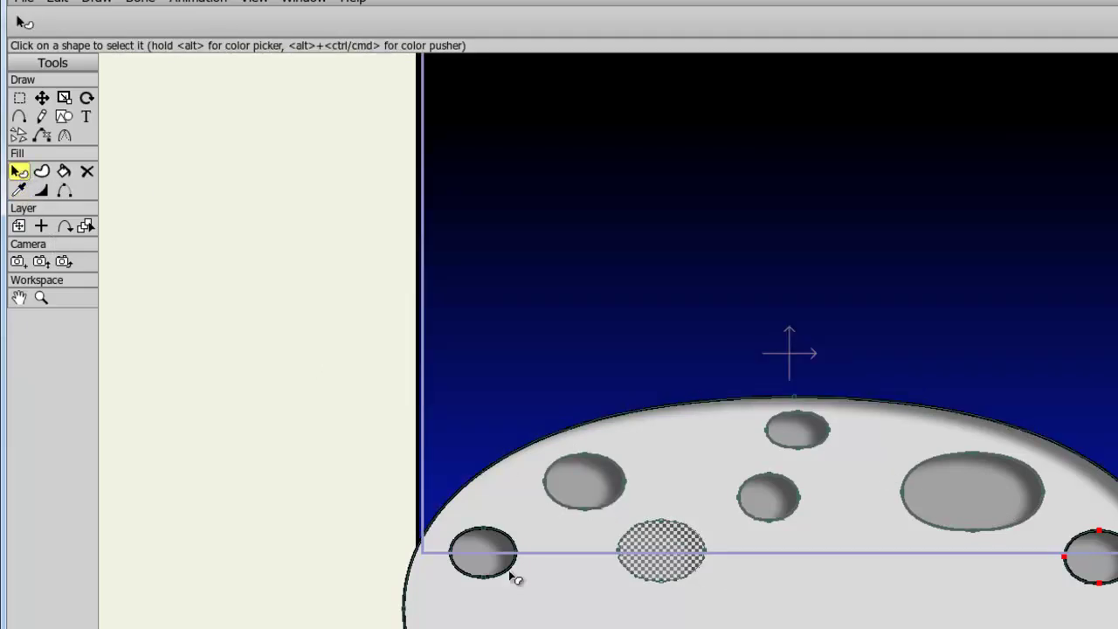
pyautogui.click(505, 575)
pyautogui.click(18, 190)
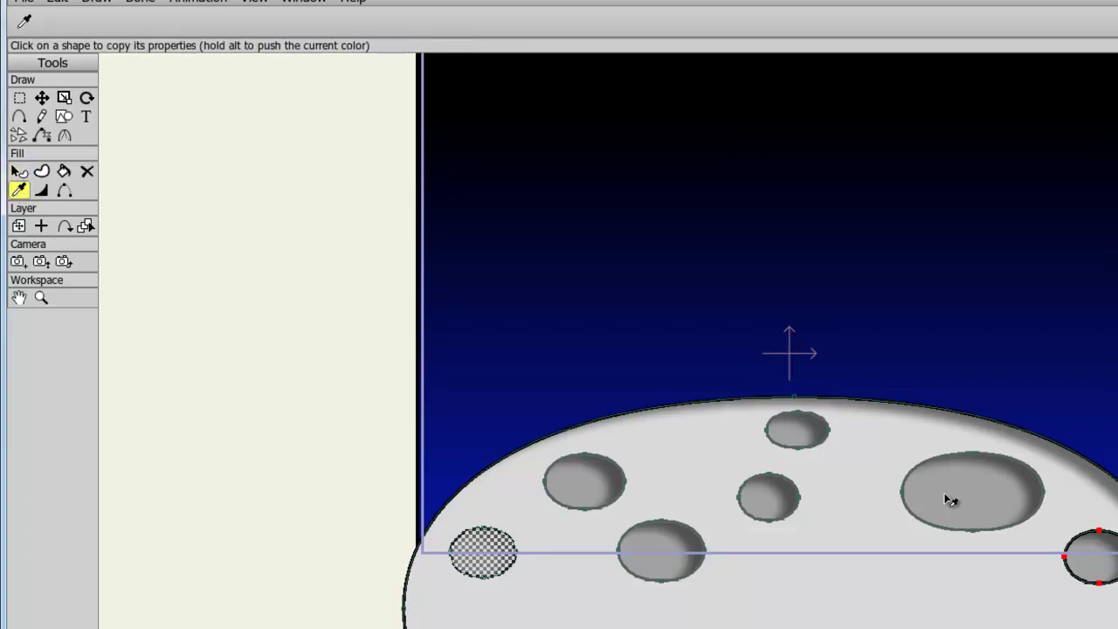
pyautogui.click(952, 500)
pyautogui.click(24, 177)
pyautogui.click(1099, 559)
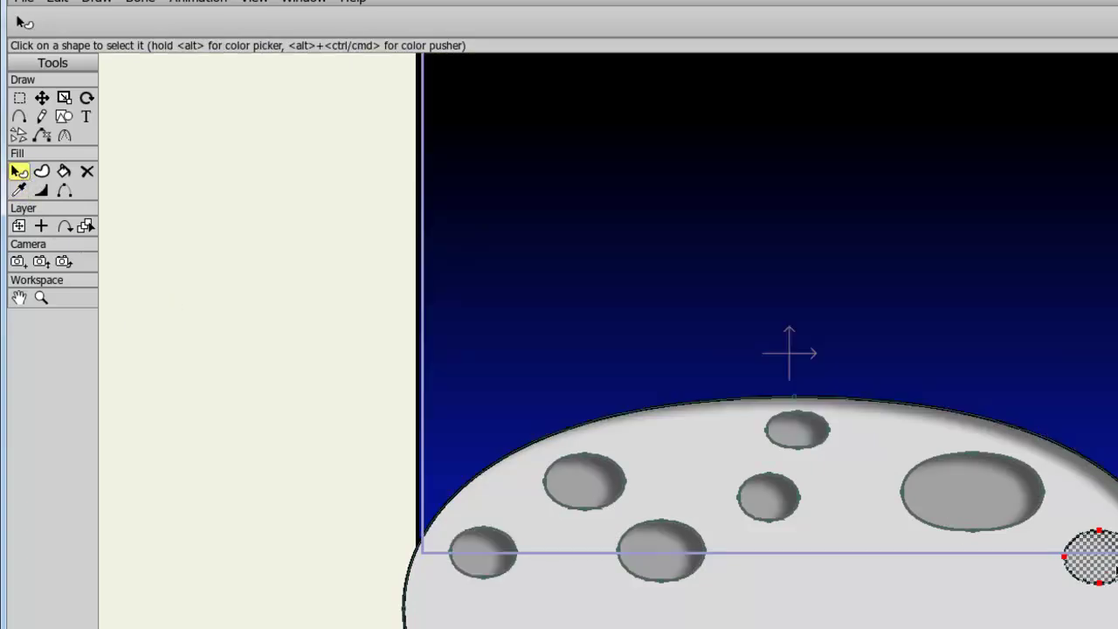
pyautogui.click(20, 191)
pyautogui.click(964, 491)
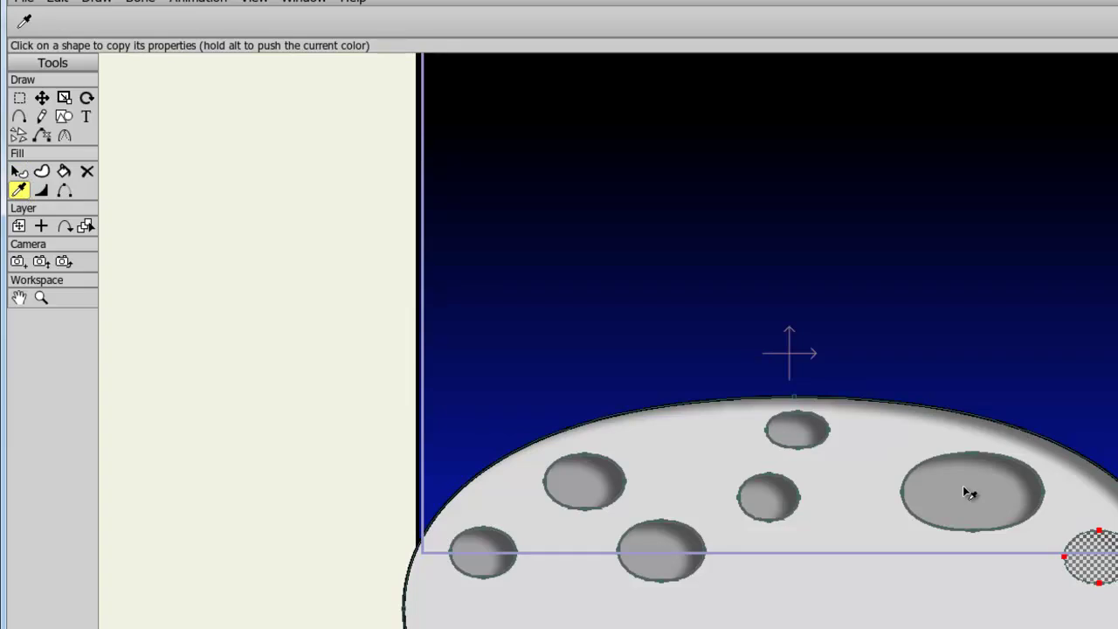
pyautogui.moveTo(1007, 353); pyautogui.dragTo(1001, 432)
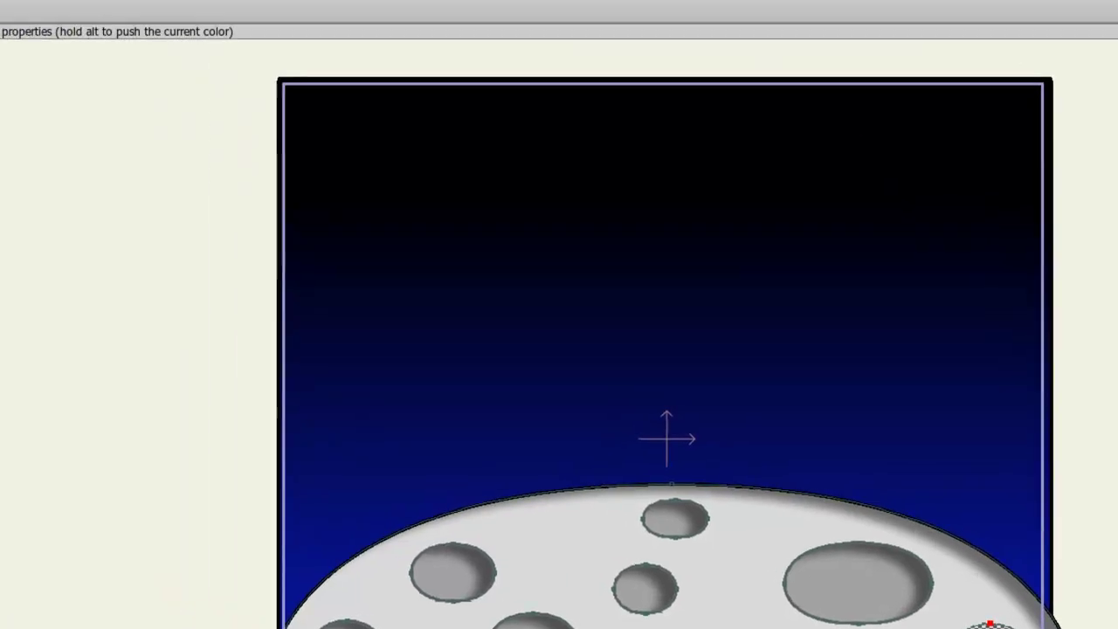
# Render a preview of the current frame to check the craters and close the render
pyautogui.click(15, 40)
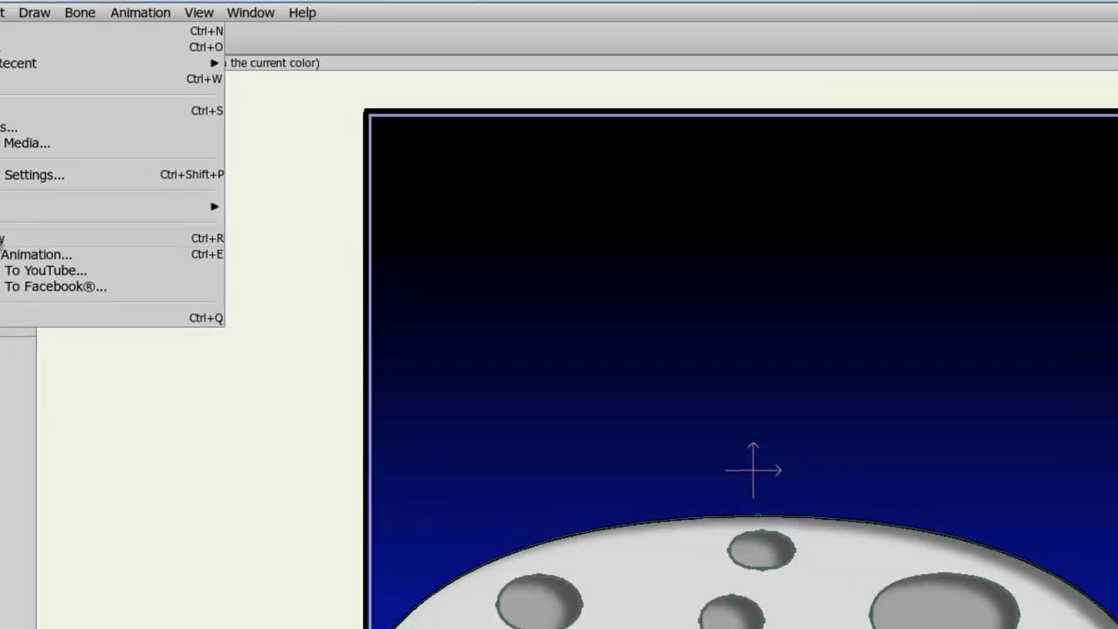
pyautogui.click(35, 264)
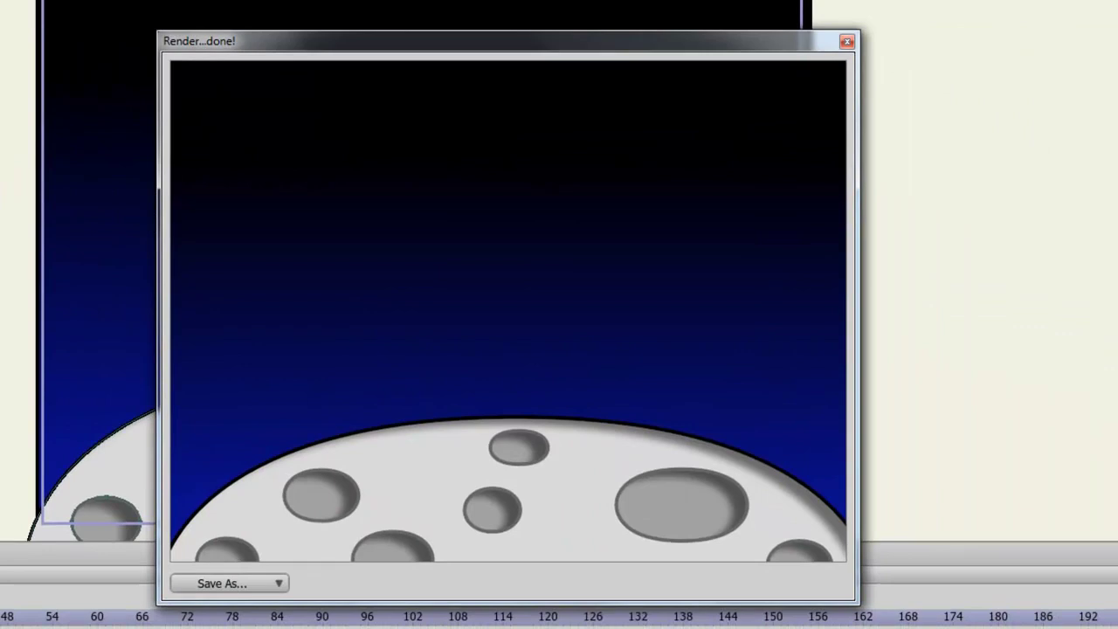
pyautogui.click(847, 41)
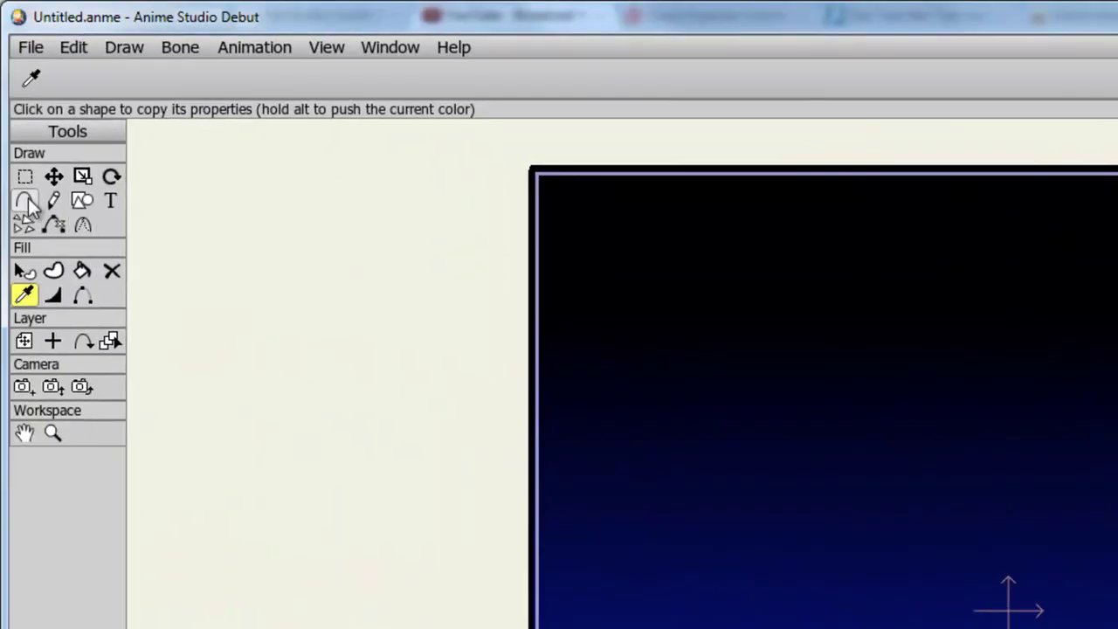
# Turn off sharp corners and add four smooth points along the land's outline, two on each side of the crest
pyautogui.click(28, 199)
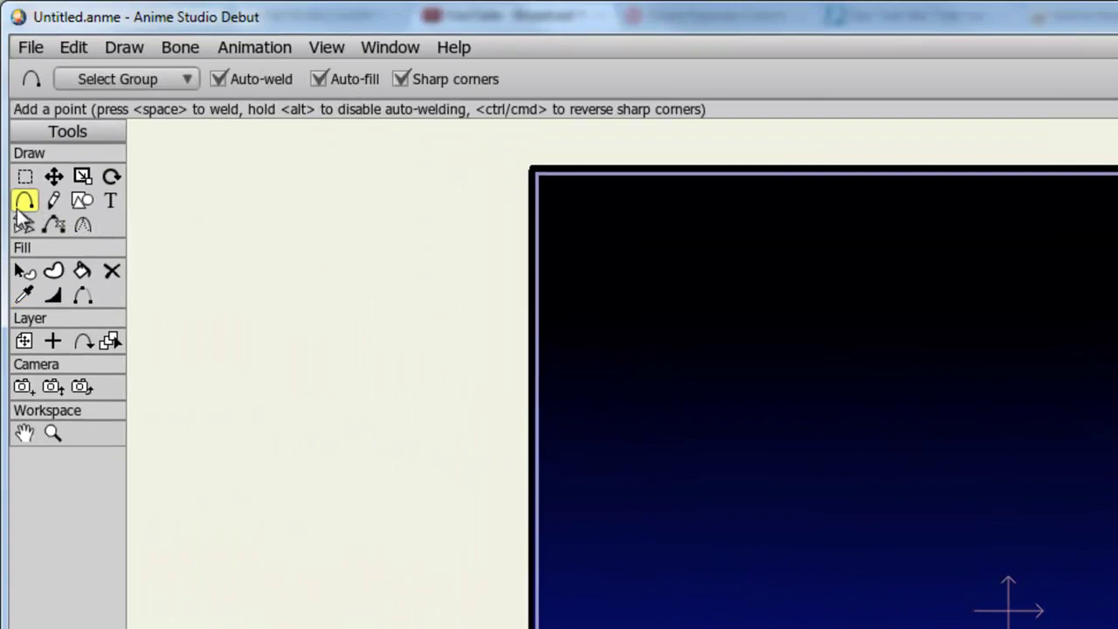
pyautogui.click(400, 79)
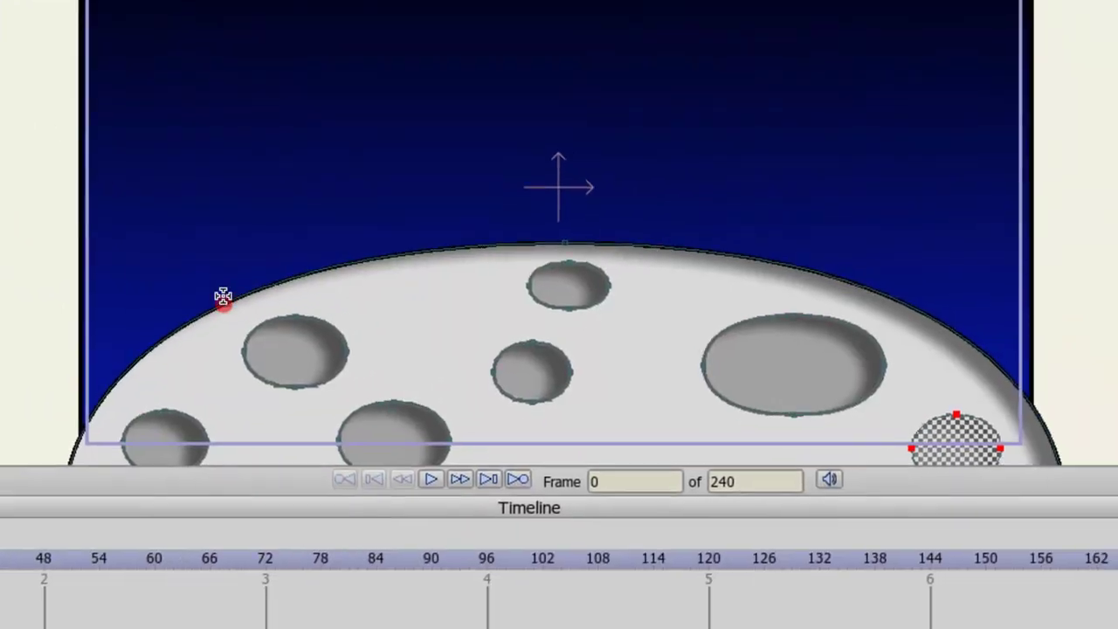
pyautogui.click(223, 298)
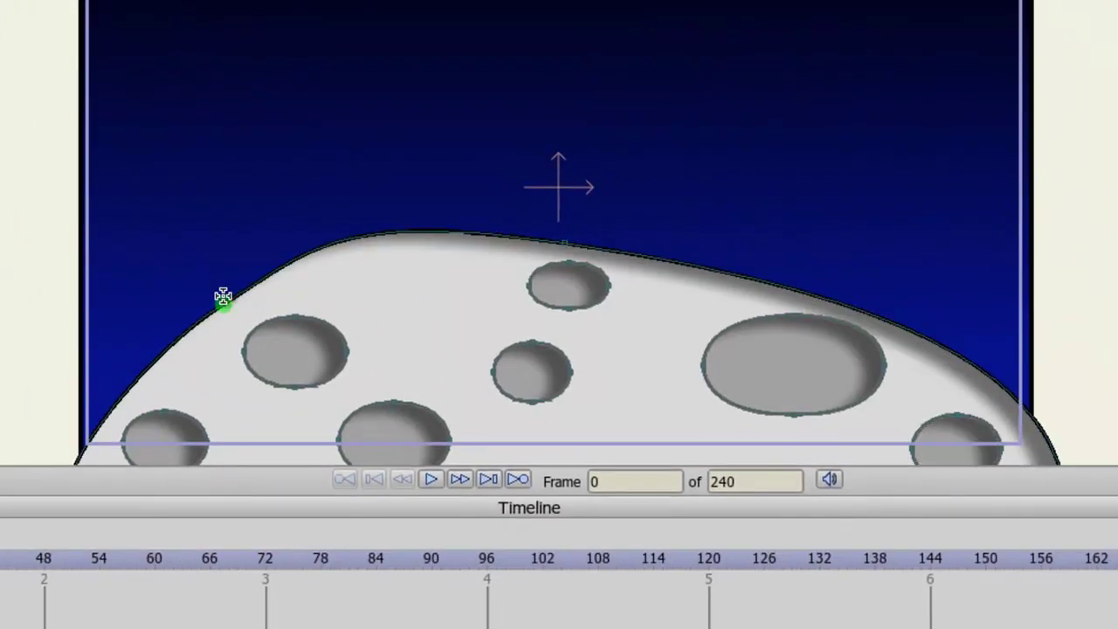
pyautogui.click(902, 324)
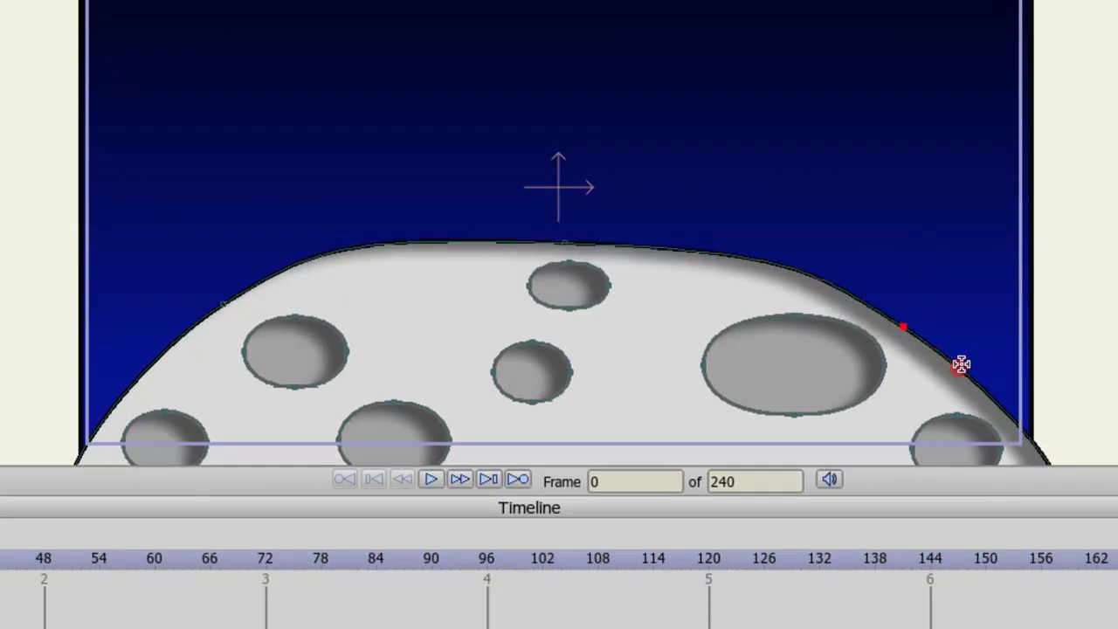
pyautogui.click(739, 259)
pyautogui.click(379, 253)
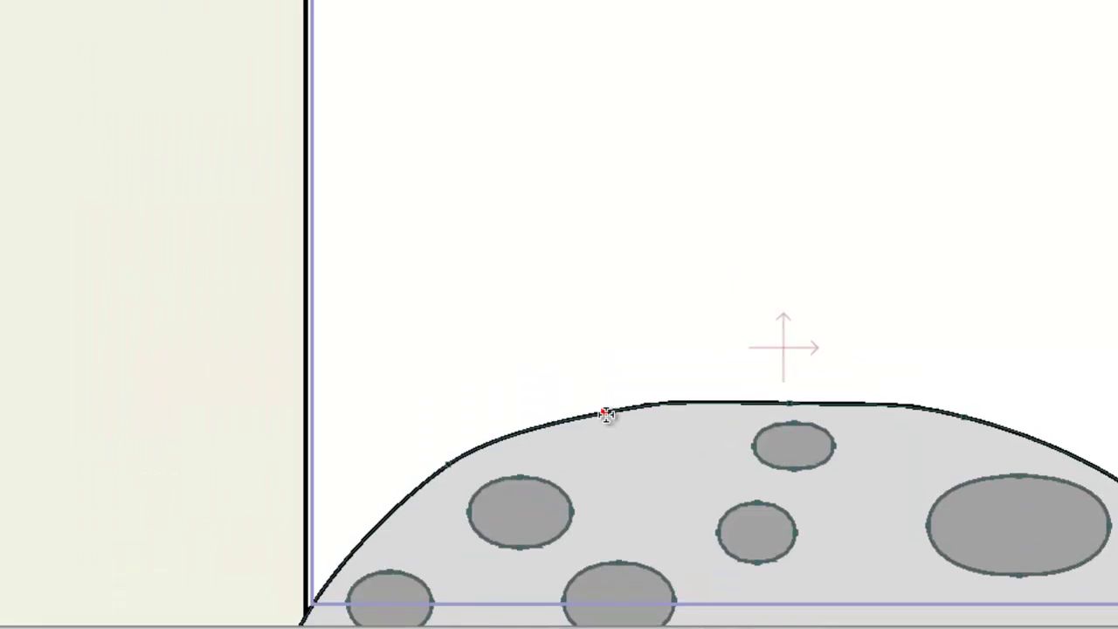
# Translate the outline points along the land's crest and both slopes to smooth the hill into an even curve
pyautogui.click(52, 75)
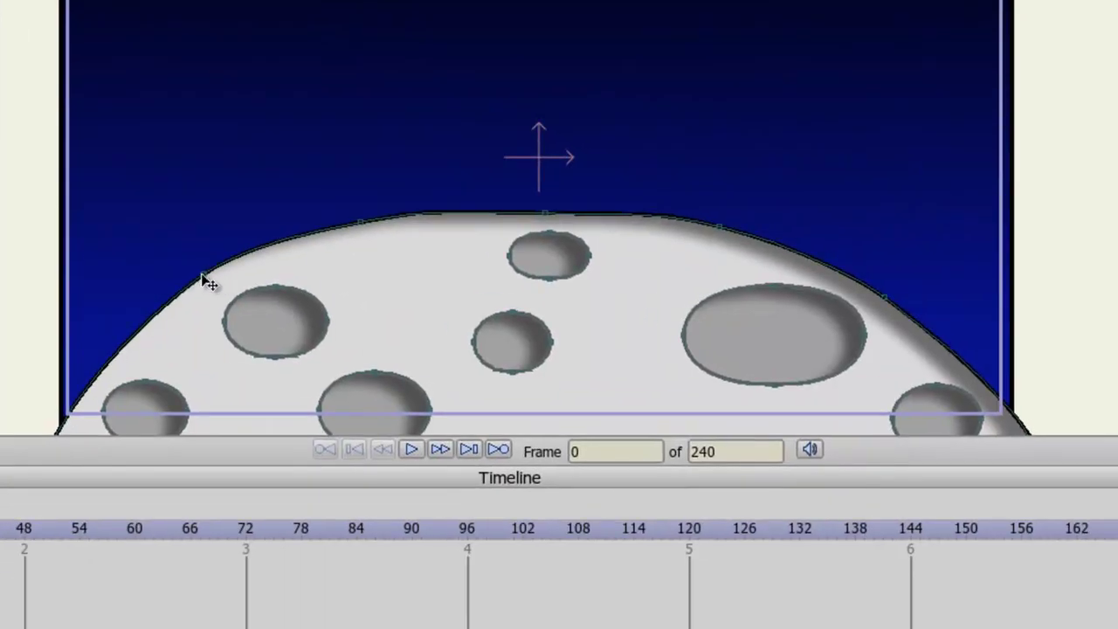
pyautogui.moveTo(673, 626); pyautogui.dragTo(646, 628)
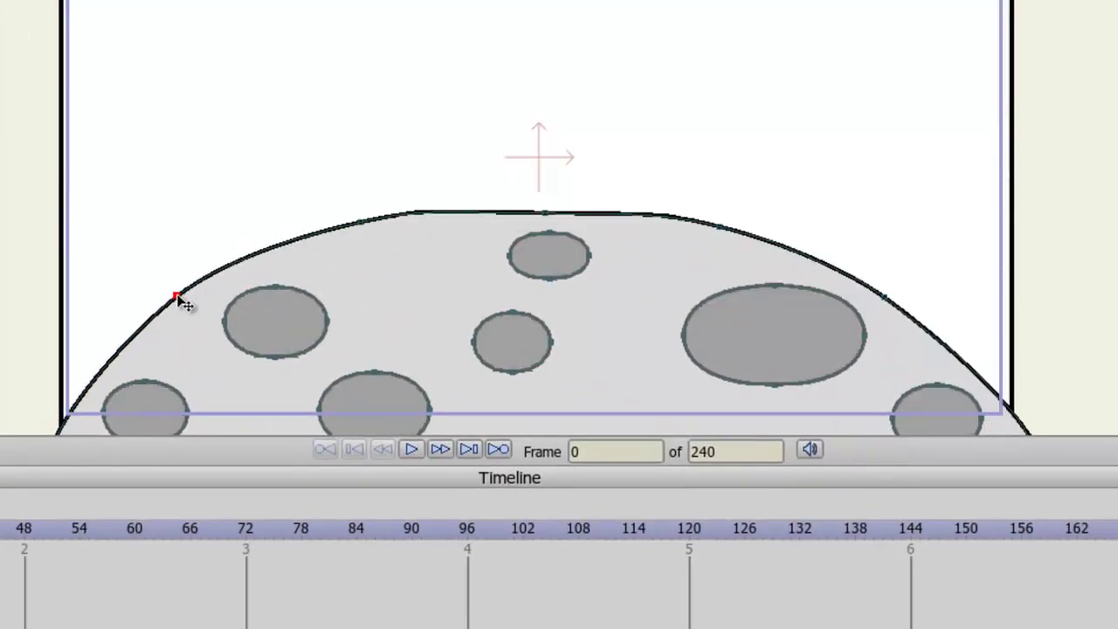
pyautogui.moveTo(178, 299); pyautogui.dragTo(158, 320)
pyautogui.moveTo(360, 224)
pyautogui.mouseDown()
pyautogui.moveTo(366, 250)
pyautogui.moveTo(358, 232)
pyautogui.mouseUp()
pyautogui.moveTo(545, 213); pyautogui.dragTo(547, 211)
pyautogui.moveTo(721, 230)
pyautogui.mouseDown()
pyautogui.moveTo(739, 242)
pyautogui.moveTo(721, 233)
pyautogui.mouseUp()
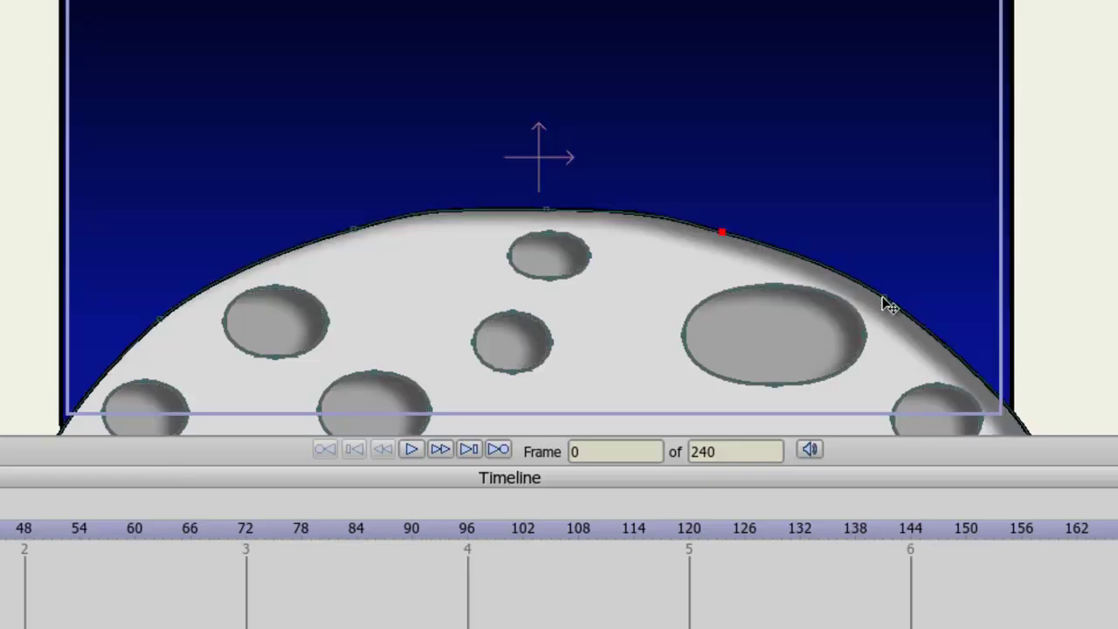
pyautogui.moveTo(883, 298); pyautogui.dragTo(890, 299)
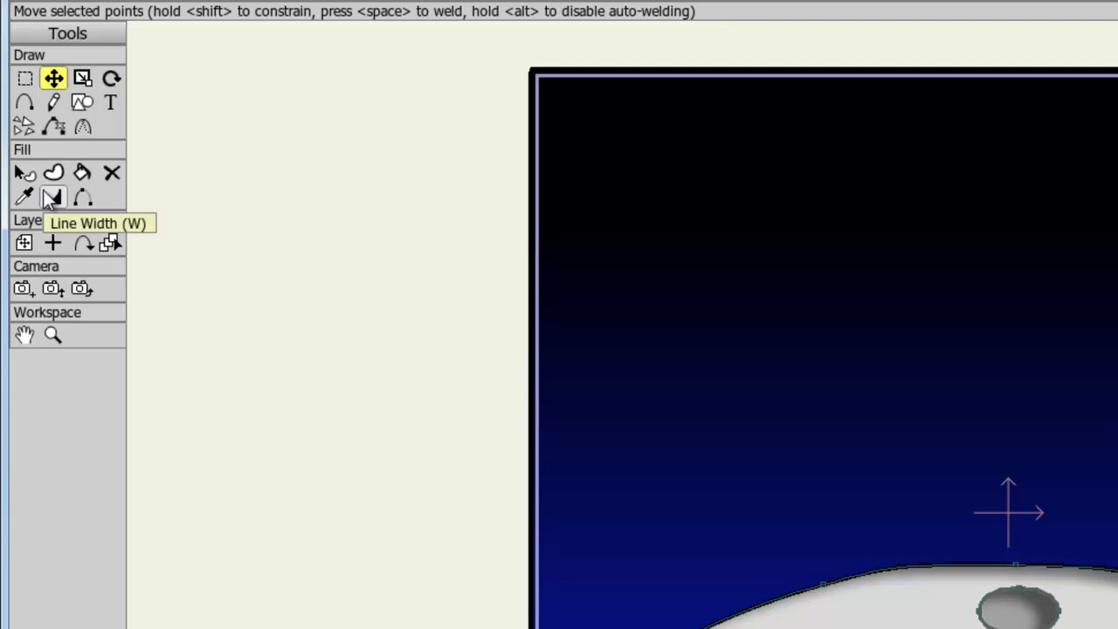
# Vary the land outline's line width: thicken the upper-left and lower-right points, thin the upper-right and lower-left points
pyautogui.click(49, 198)
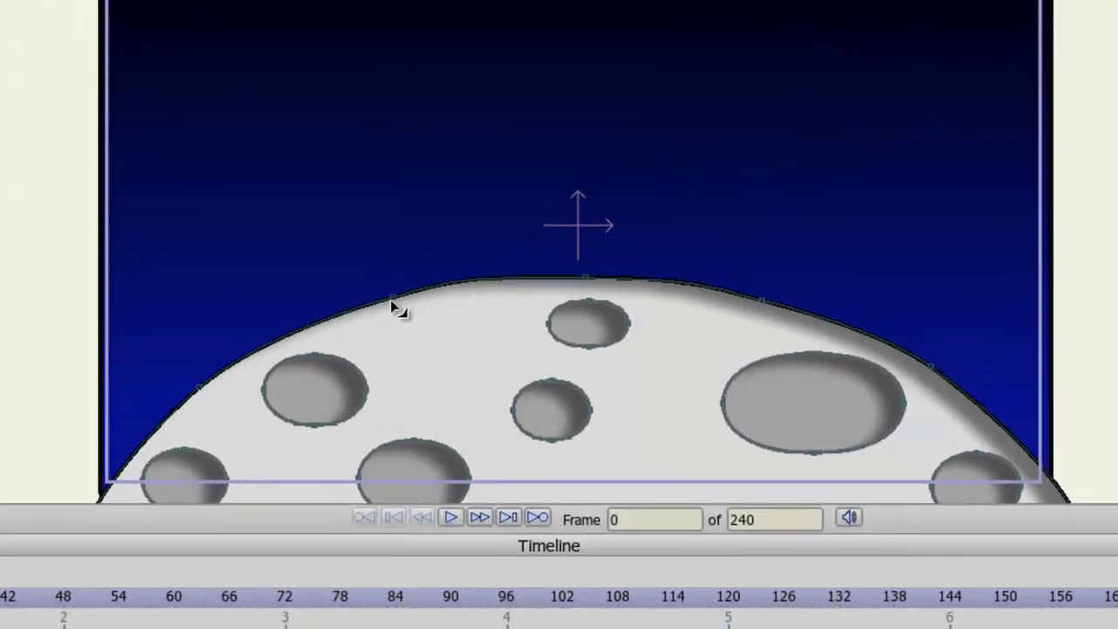
pyautogui.moveTo(391, 297)
pyautogui.mouseDown()
pyautogui.moveTo(337, 309)
pyautogui.moveTo(524, 309)
pyautogui.moveTo(464, 320)
pyautogui.mouseUp()
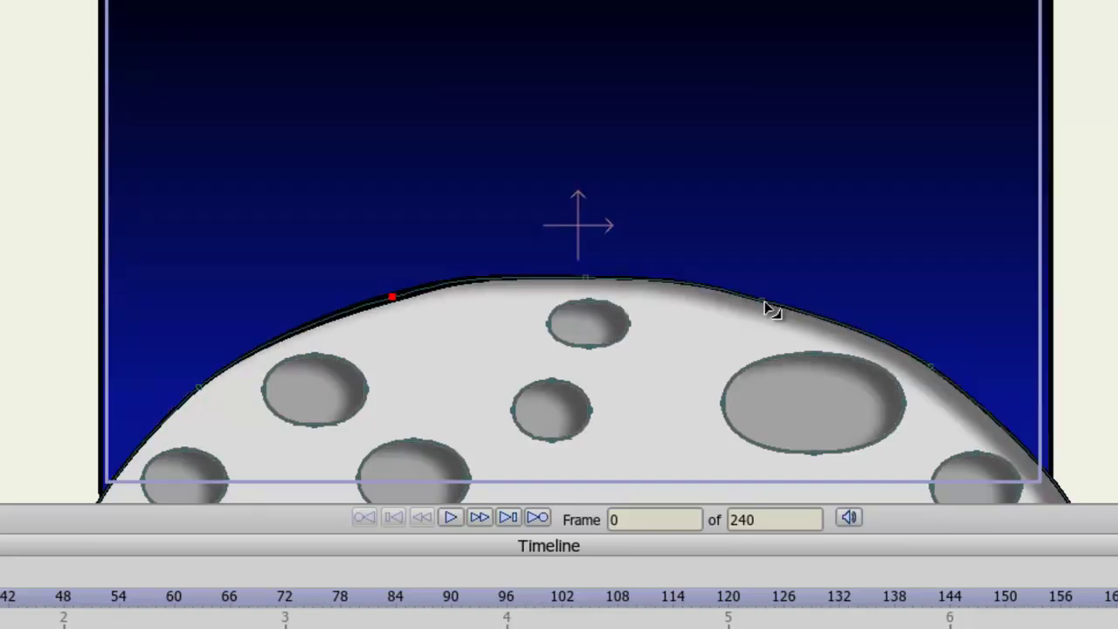
pyautogui.moveTo(765, 304); pyautogui.dragTo(732, 307)
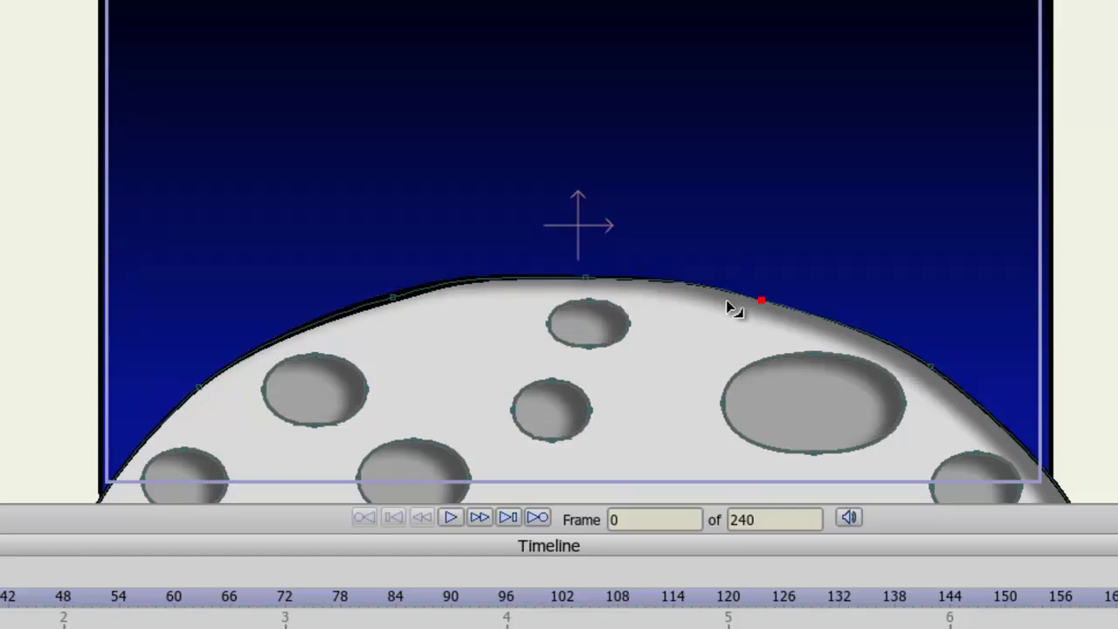
pyautogui.moveTo(932, 368); pyautogui.dragTo(959, 377)
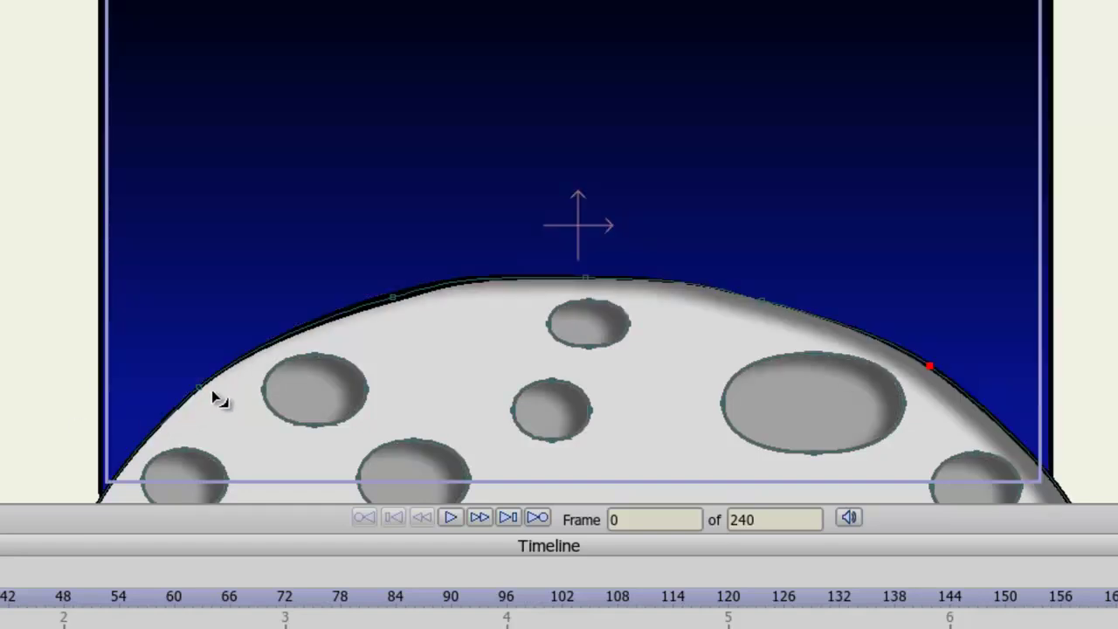
pyautogui.moveTo(197, 385); pyautogui.dragTo(193, 388)
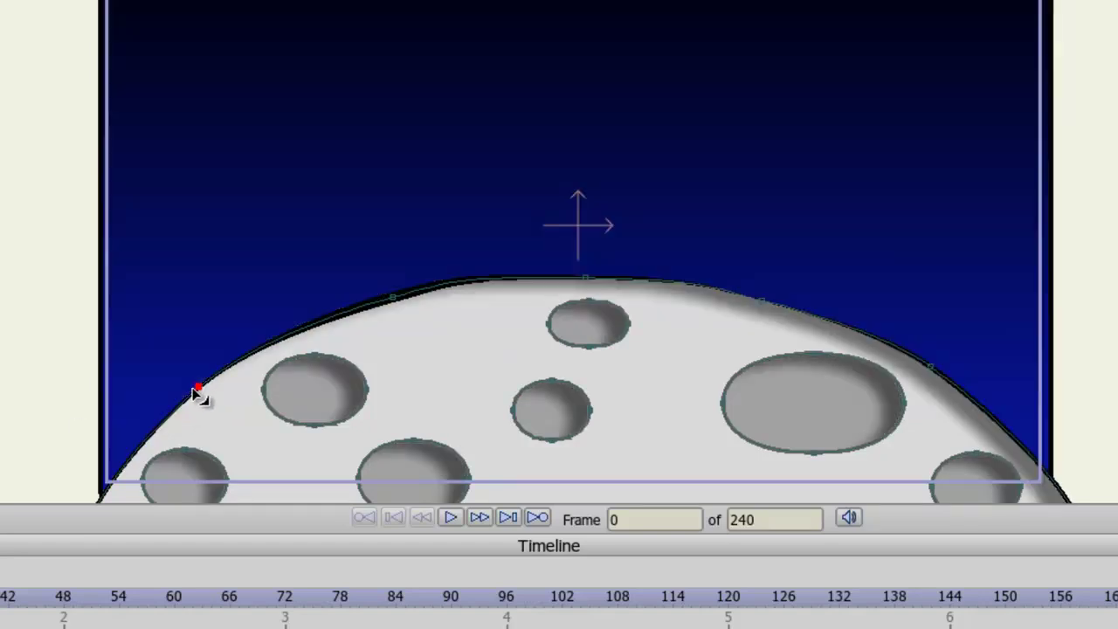
# Thicken the upper-left crater's right edge, thin the central crater's right edge and thicken its left, and thin the crest crater's lower edge
pyautogui.click(366, 390)
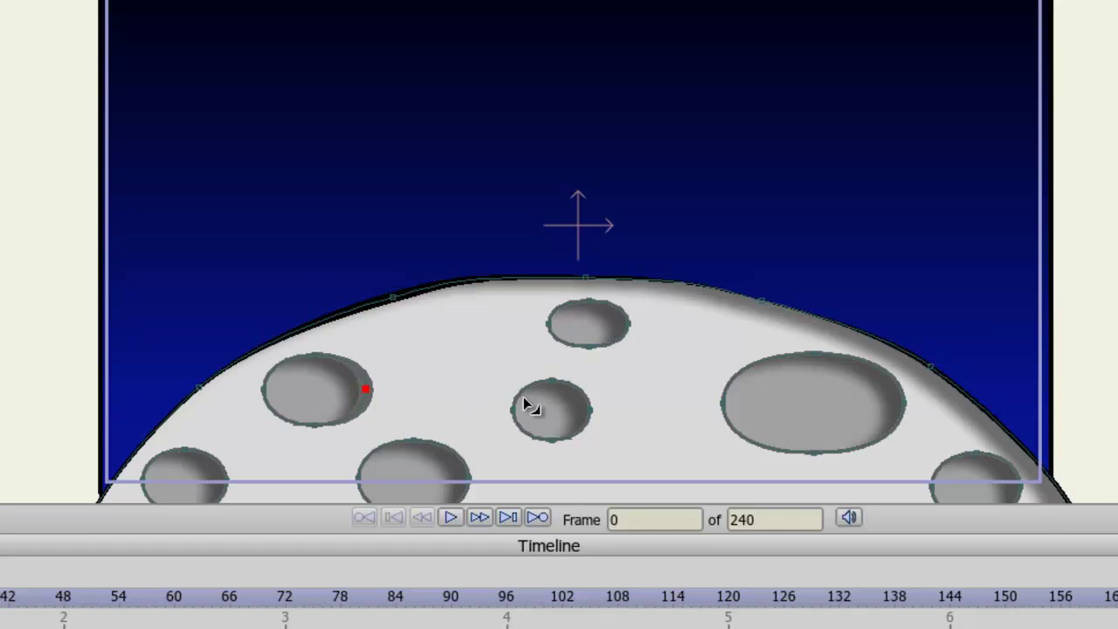
pyautogui.click(590, 410)
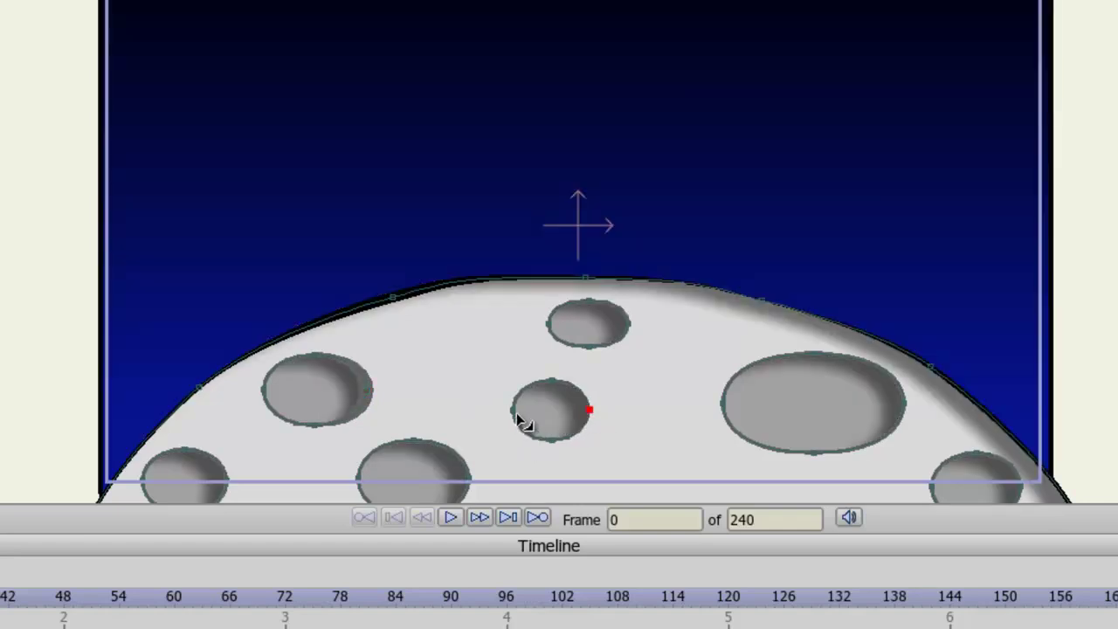
pyautogui.click(512, 411)
pyautogui.click(589, 347)
# Thin the largest crater's left edge and the lower crater's right edge, and thicken the far-left crater's left edge
pyautogui.click(720, 402)
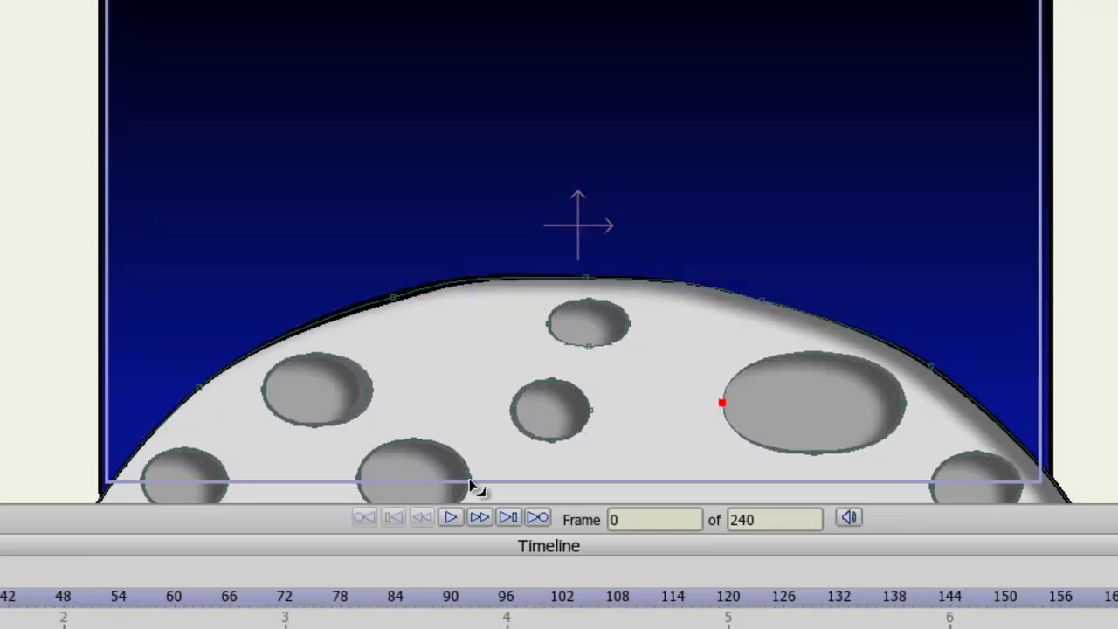
pyautogui.click(470, 479)
pyautogui.click(140, 481)
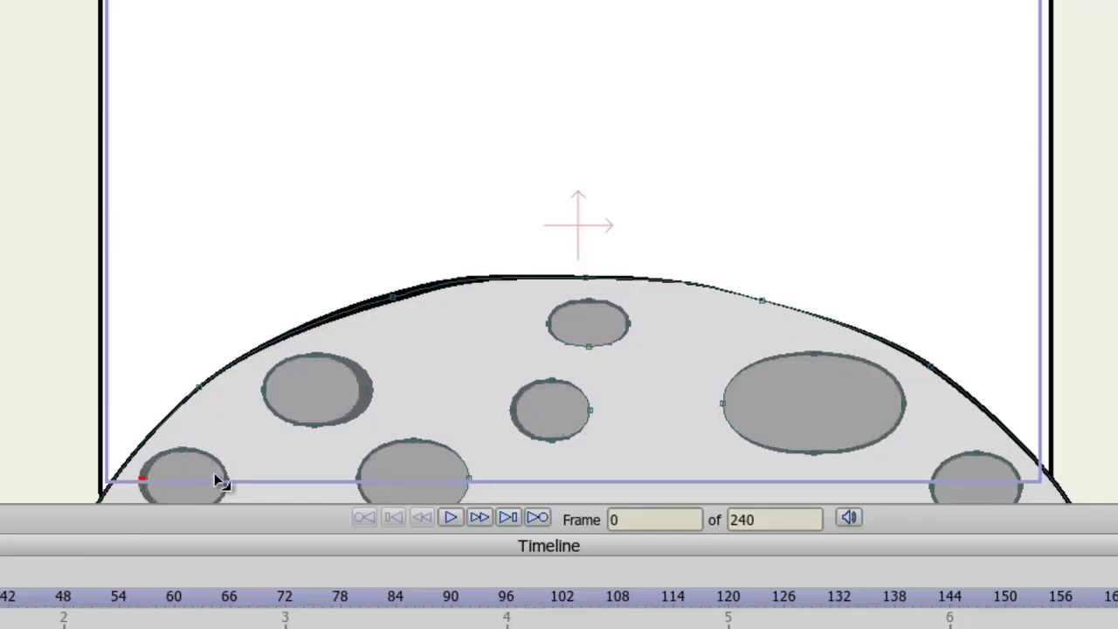
pyautogui.moveTo(141, 479); pyautogui.dragTo(87, 481)
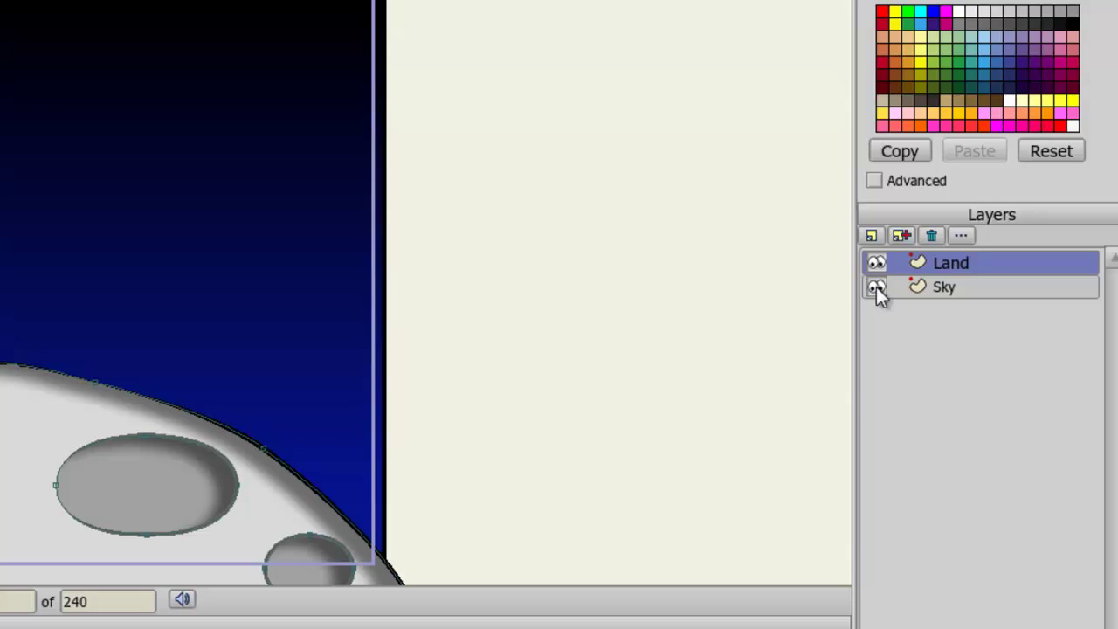
# Add a new vector layer above Land and name it Stars
pyautogui.click(876, 286)
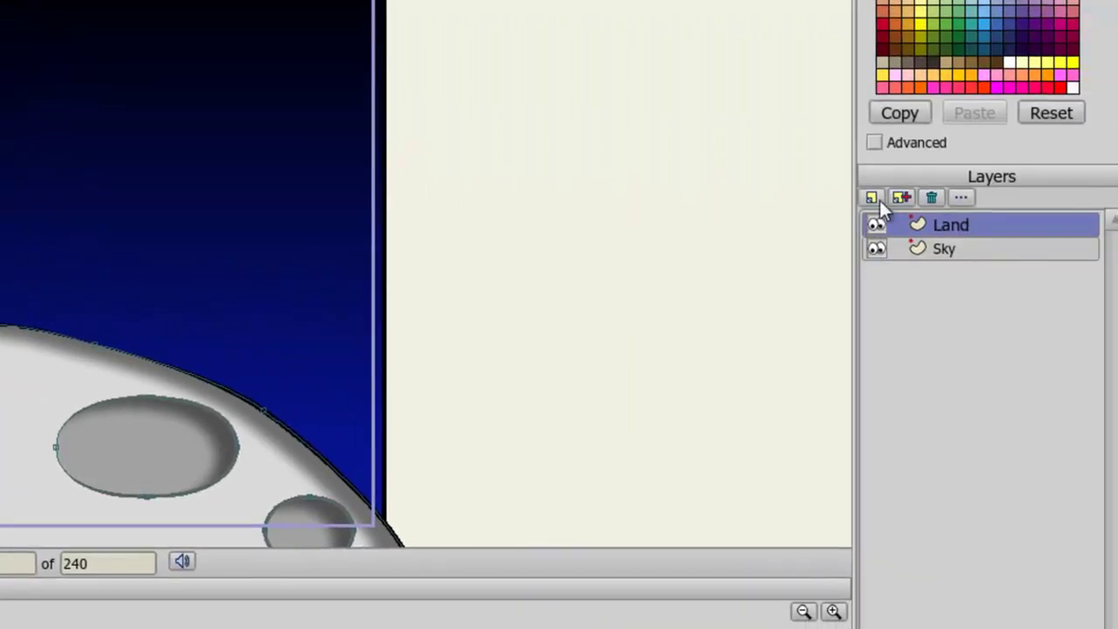
pyautogui.click(872, 199)
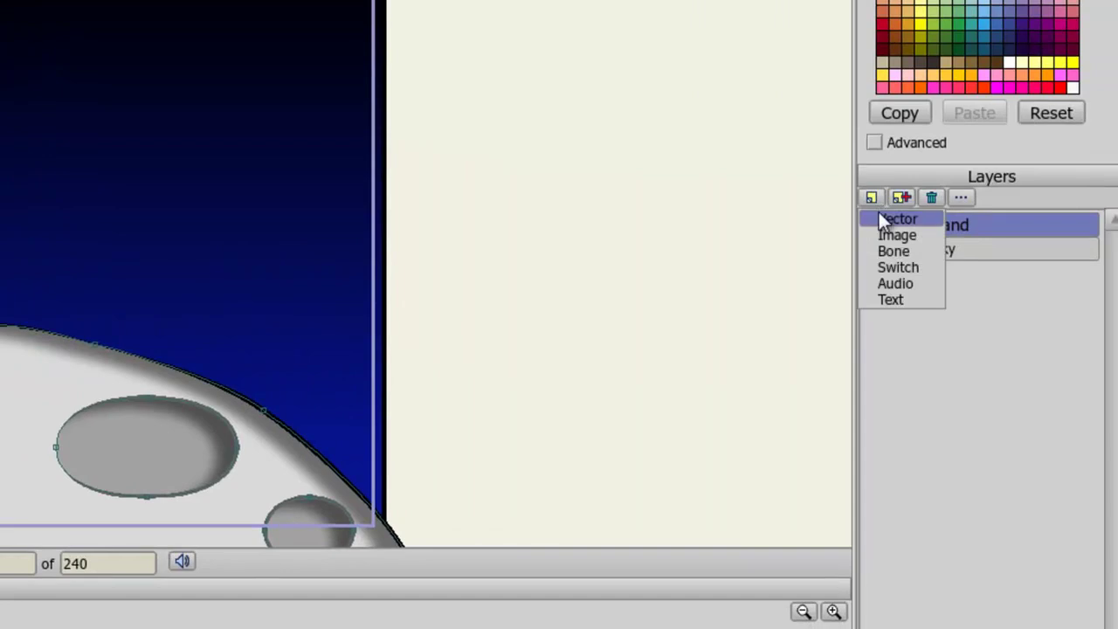
pyautogui.click(879, 214)
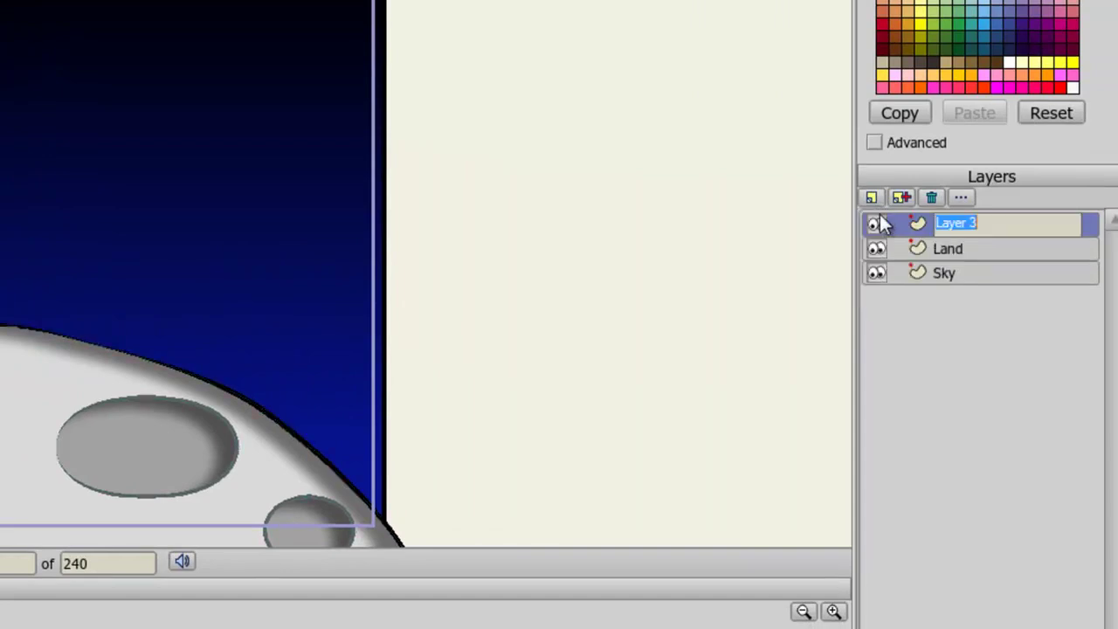
pyautogui.write('Sta')
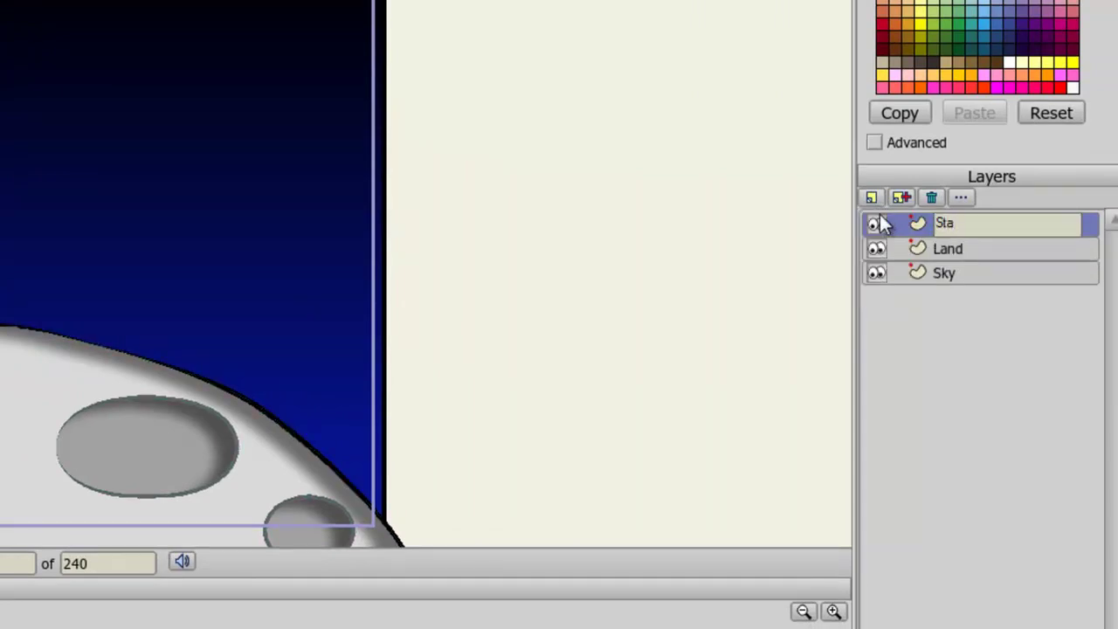
pyautogui.write('rs')
pyautogui.press('Return')
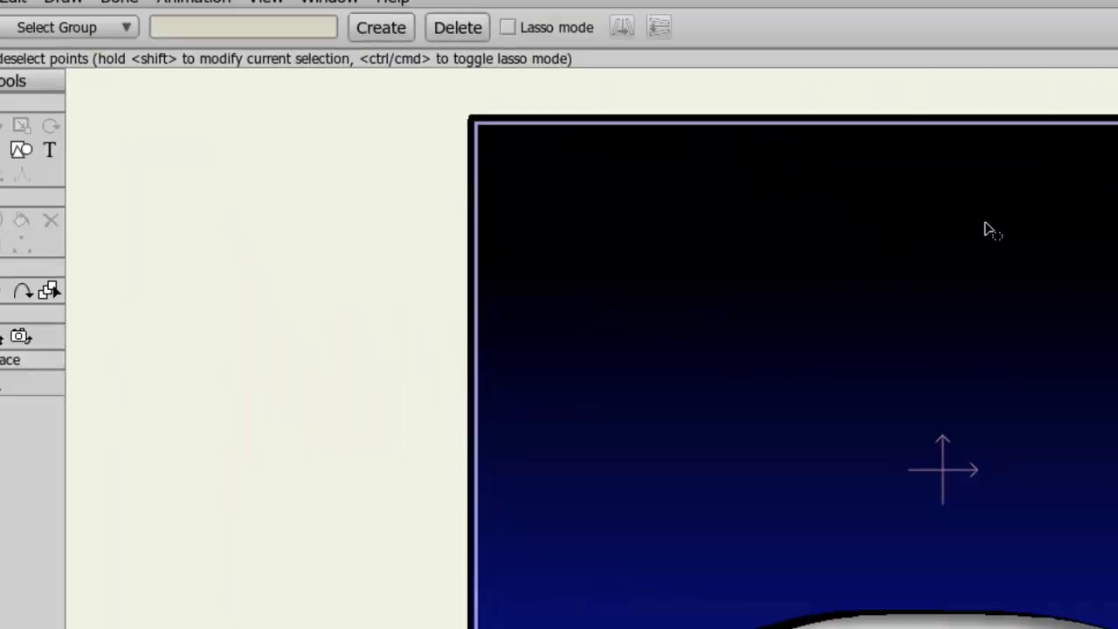
# Choose the star shape for drawing and set the stroke color to a golden yellow
pyautogui.click(81, 169)
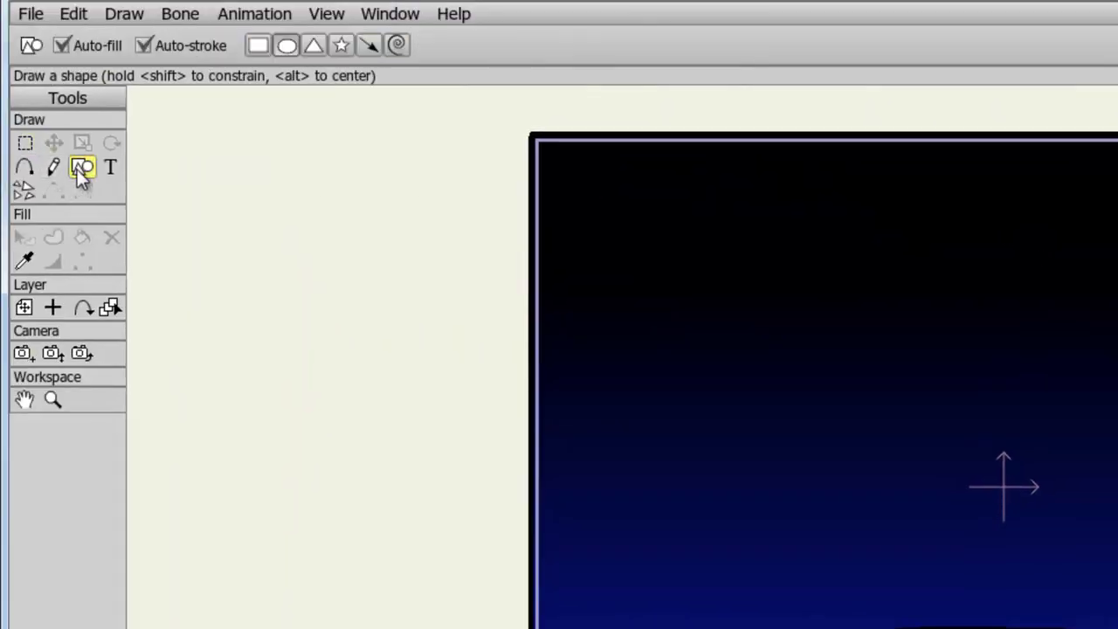
pyautogui.click(342, 48)
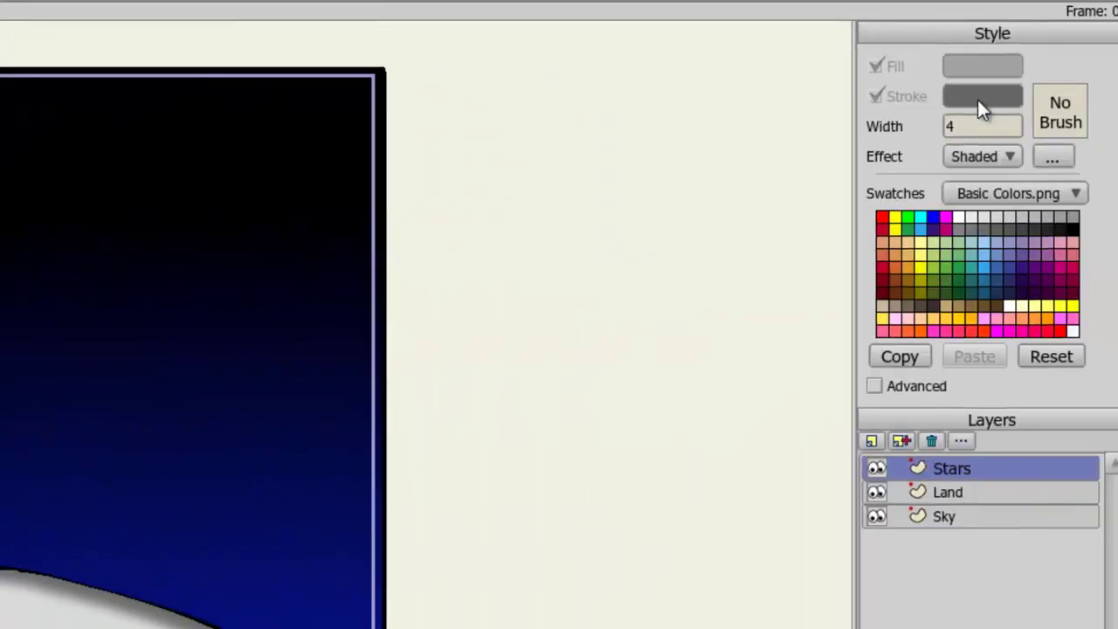
pyautogui.click(977, 99)
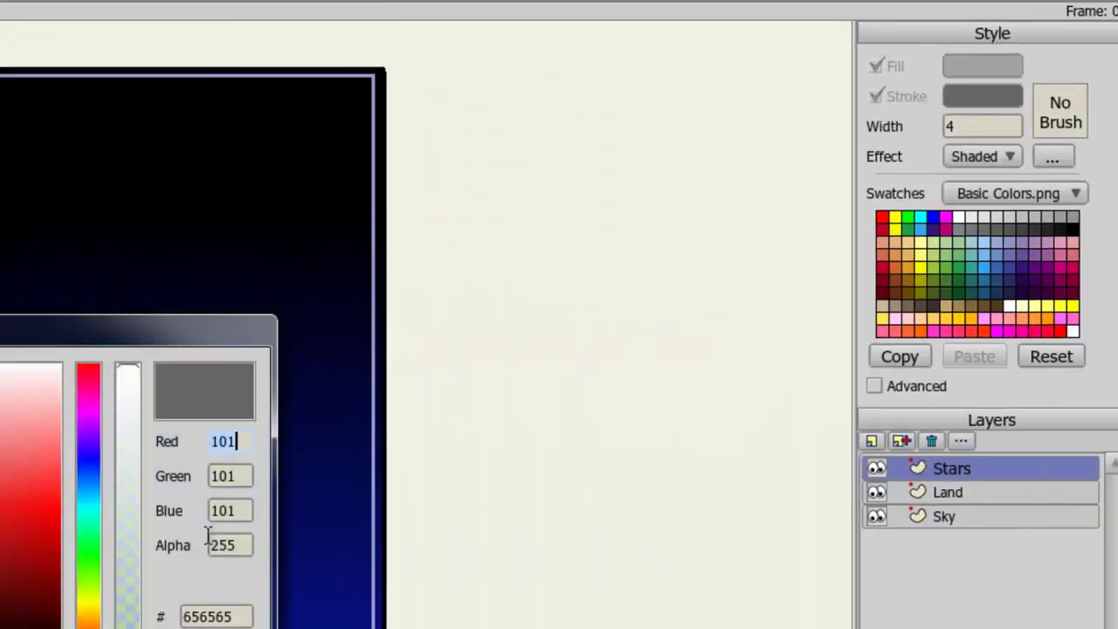
pyautogui.click(89, 601)
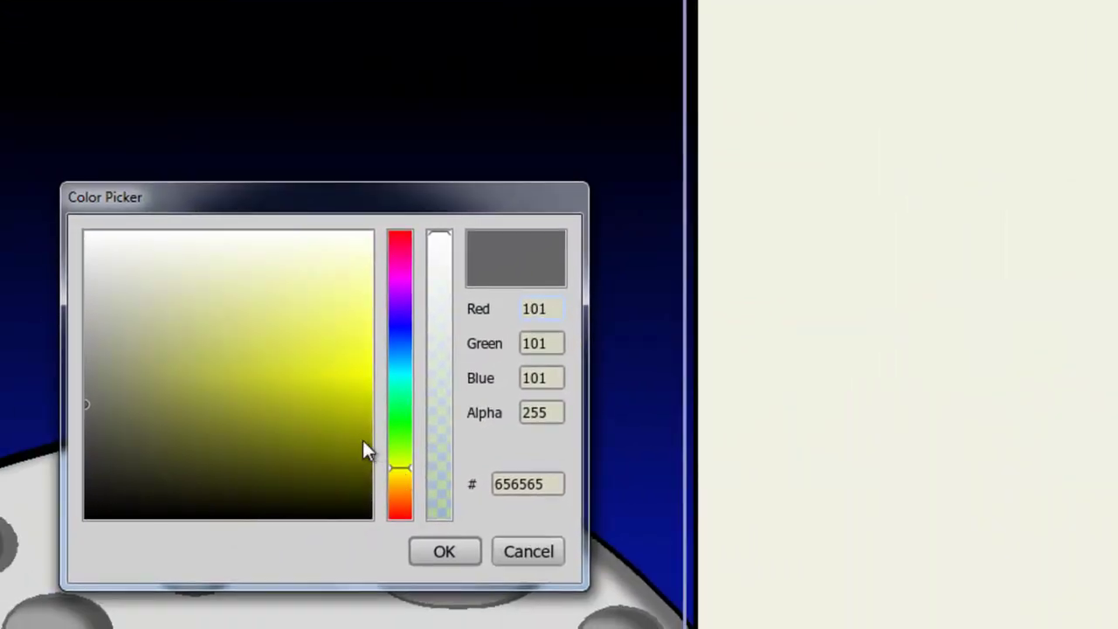
pyautogui.click(407, 477)
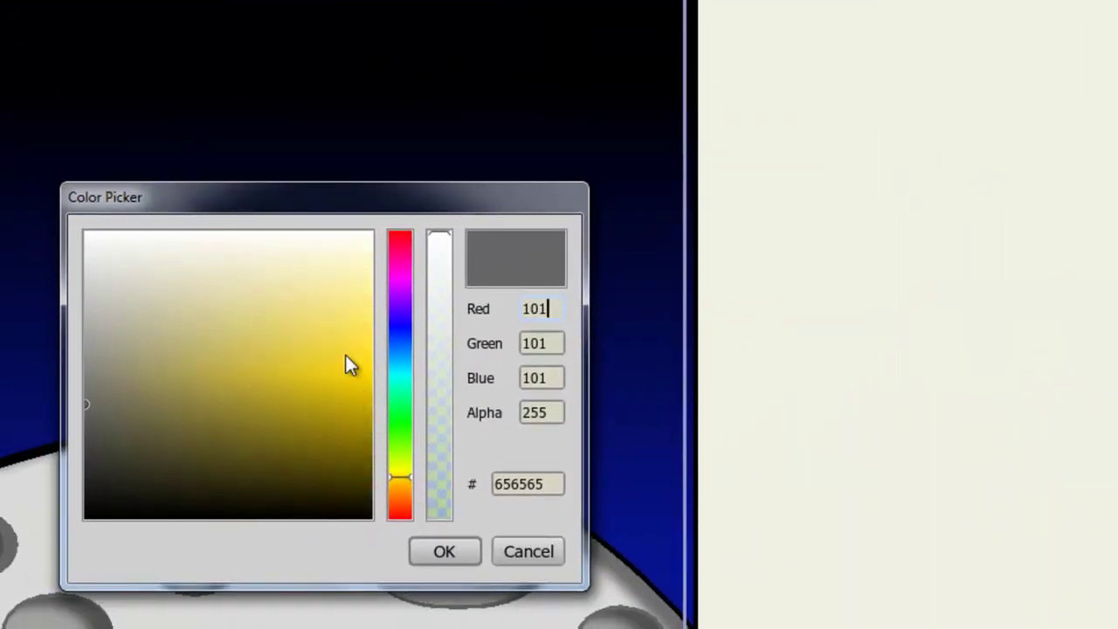
pyautogui.moveTo(345, 354)
pyautogui.mouseDown()
pyautogui.moveTo(331, 389)
pyautogui.moveTo(322, 380)
pyautogui.moveTo(347, 390)
pyautogui.mouseUp()
pyautogui.click(429, 545)
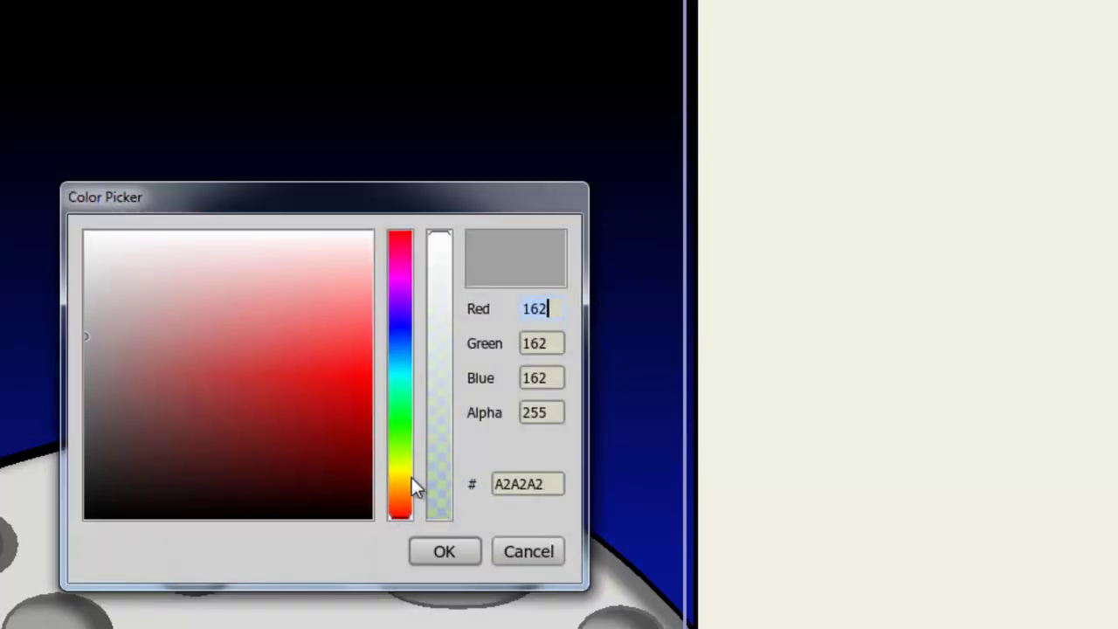
# Set the fill color to bright yellow (FDFF39) and the style effect to plain
pyautogui.click(408, 470)
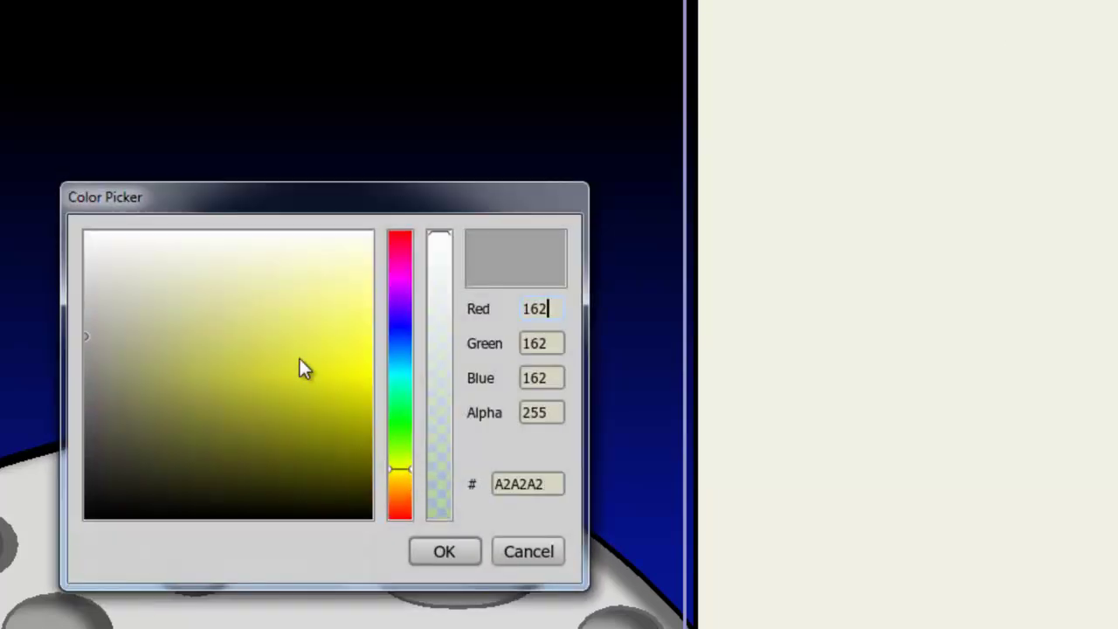
pyautogui.moveTo(299, 359); pyautogui.dragTo(382, 343)
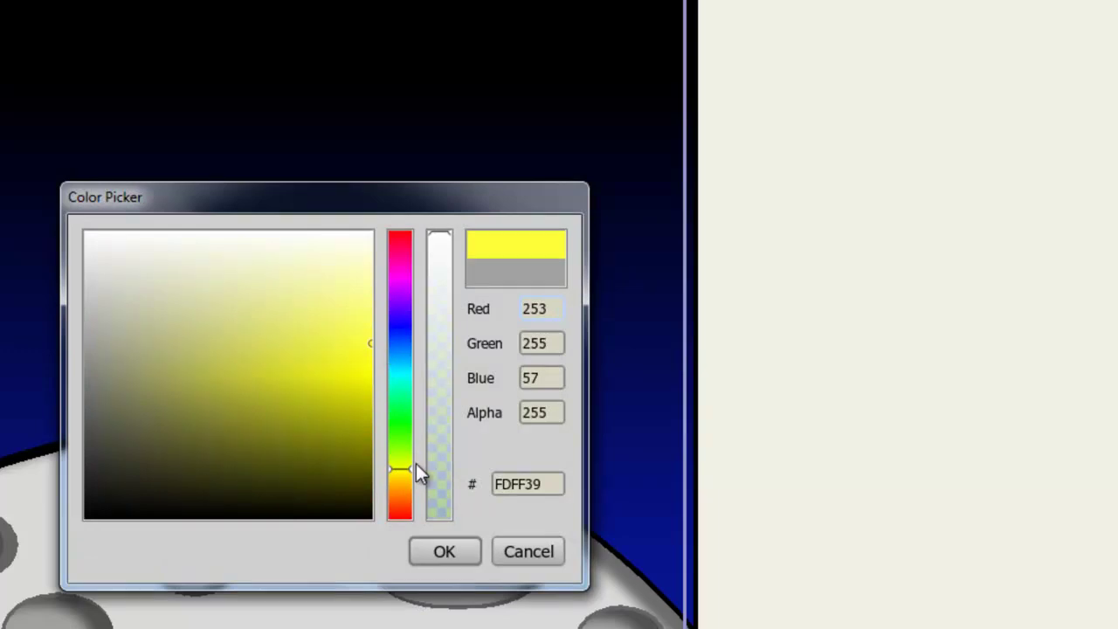
pyautogui.click(445, 548)
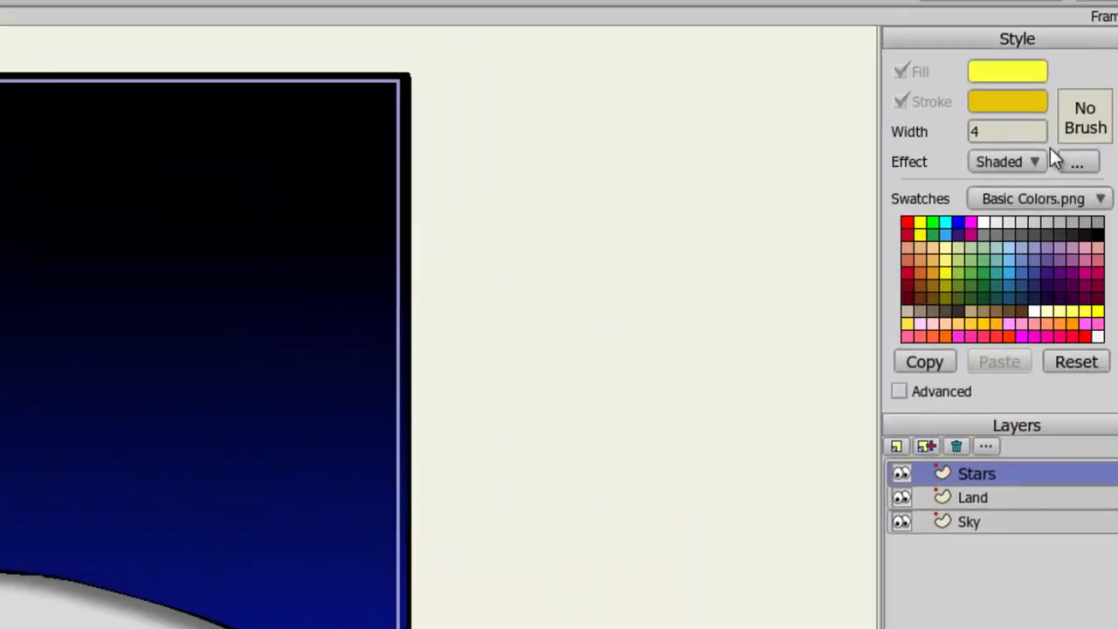
pyautogui.click(980, 173)
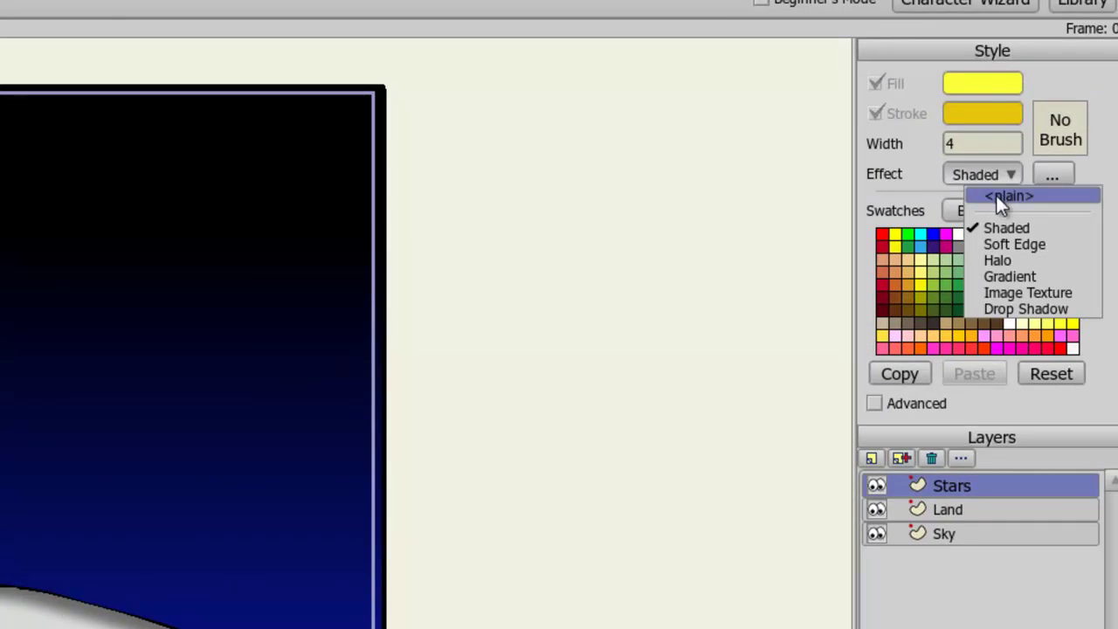
pyautogui.click(996, 196)
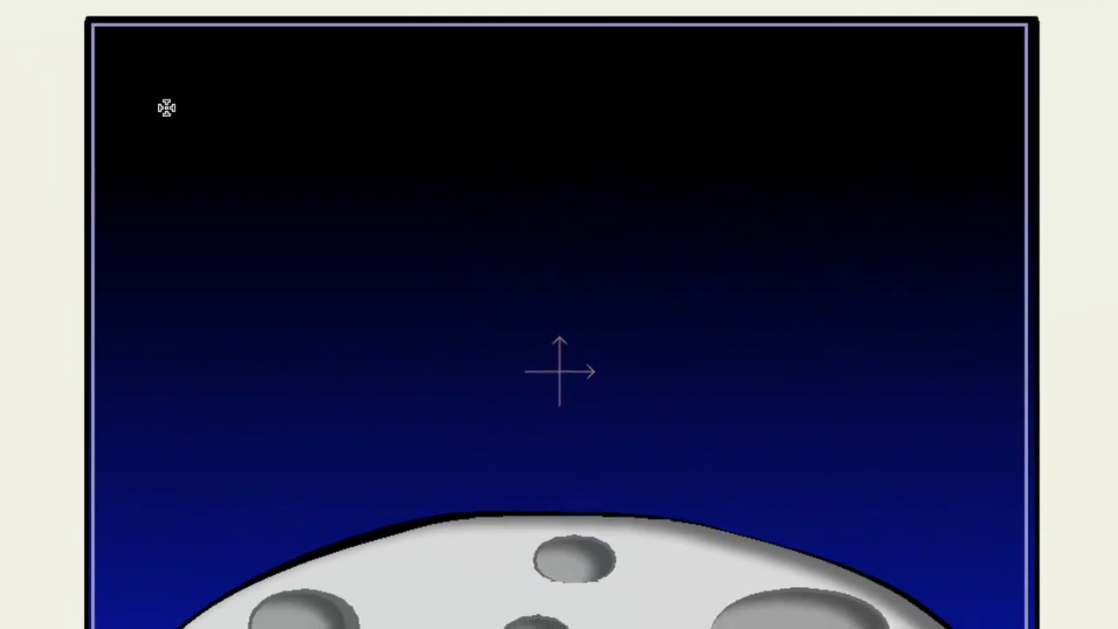
# Draw a tilted yellow star near the sky's upper-left corner on the Stars layer
pyautogui.moveTo(166, 107); pyautogui.dragTo(190, 149)
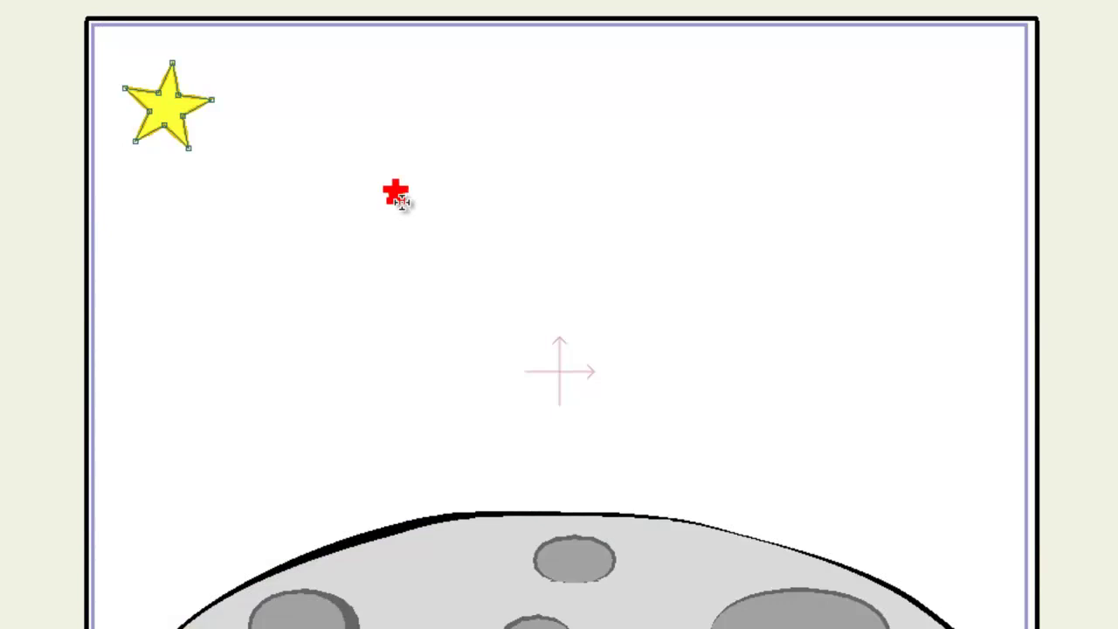
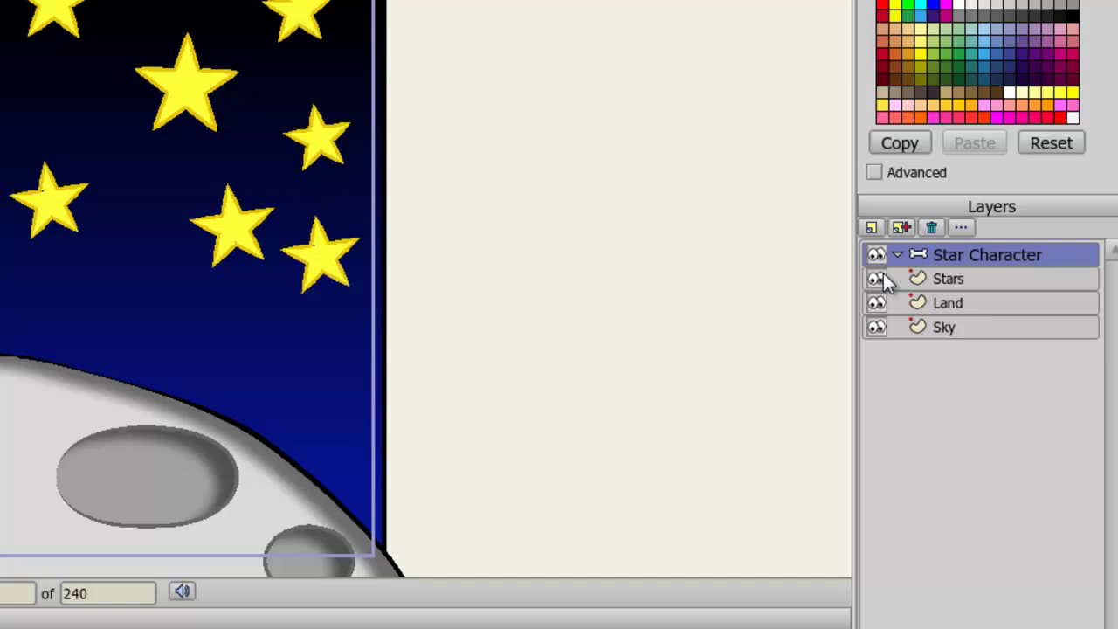
# Add a new vector layer named Body and nest it inside the Star Character bone layer
pyautogui.click(876, 232)
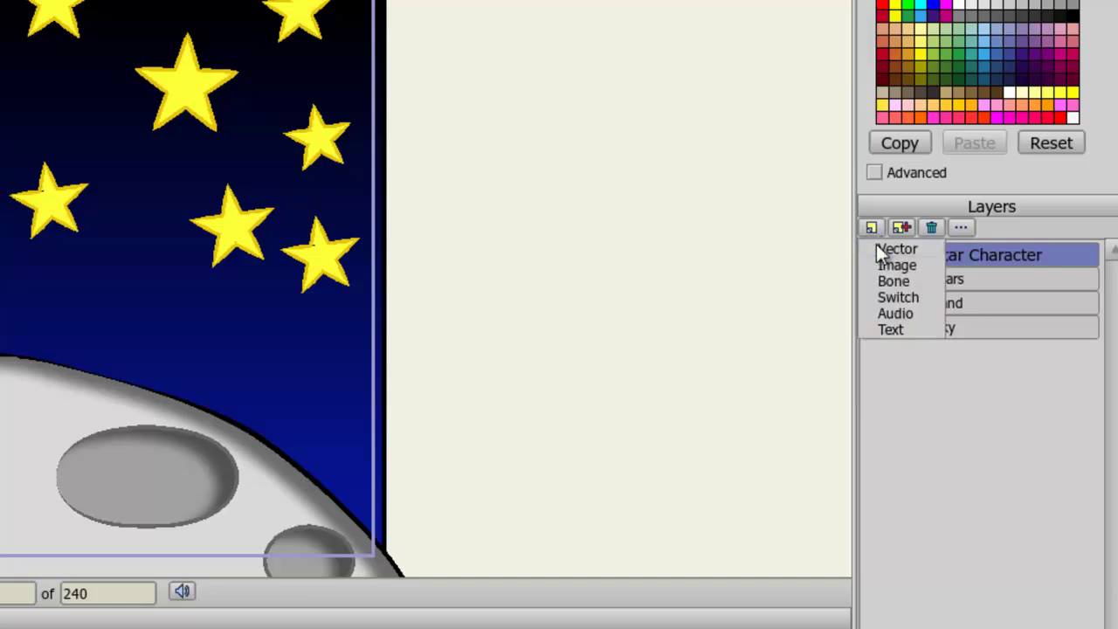
pyautogui.click(878, 245)
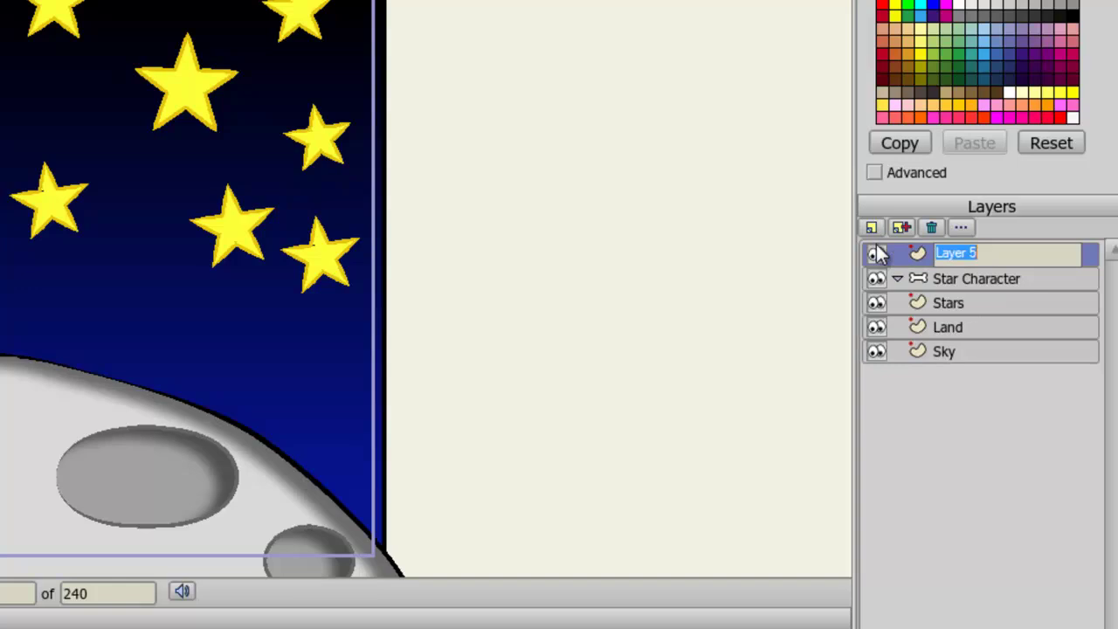
pyautogui.write('Body')
pyautogui.press('Return')
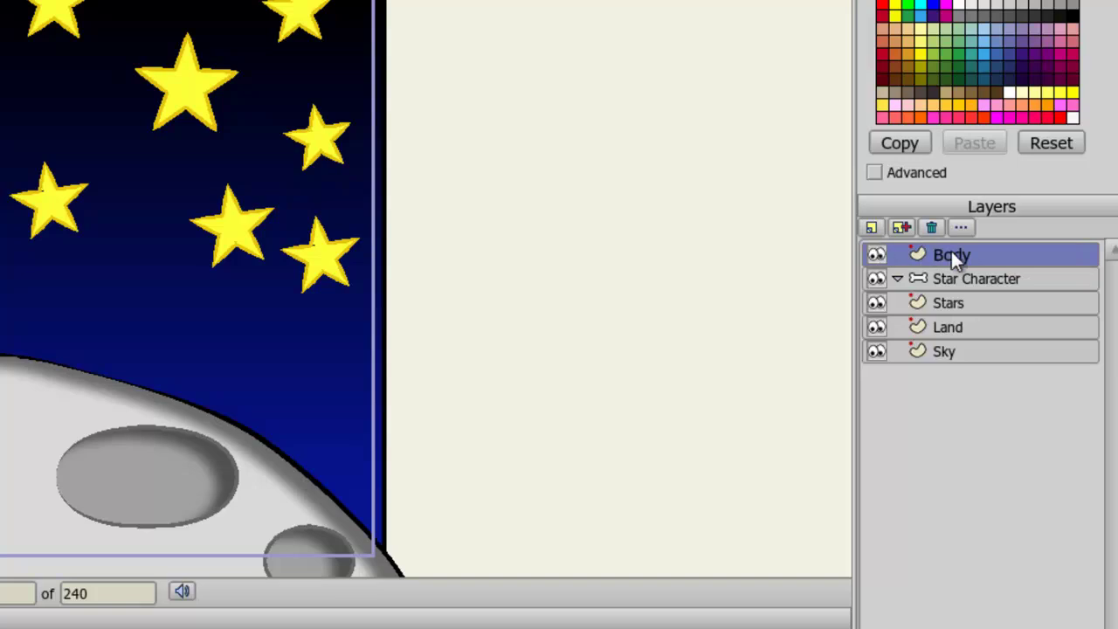
pyautogui.moveTo(960, 254); pyautogui.dragTo(974, 283)
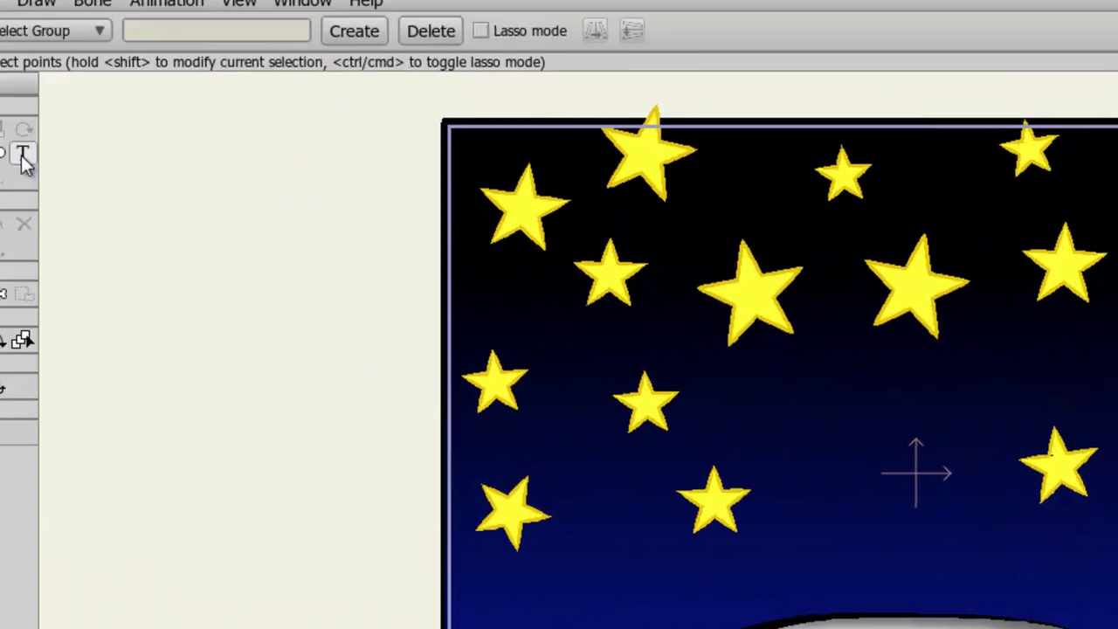
# Draw a large yellow star at the canvas center on the Body layer and set the layer's origin at its middle
pyautogui.click(84, 179)
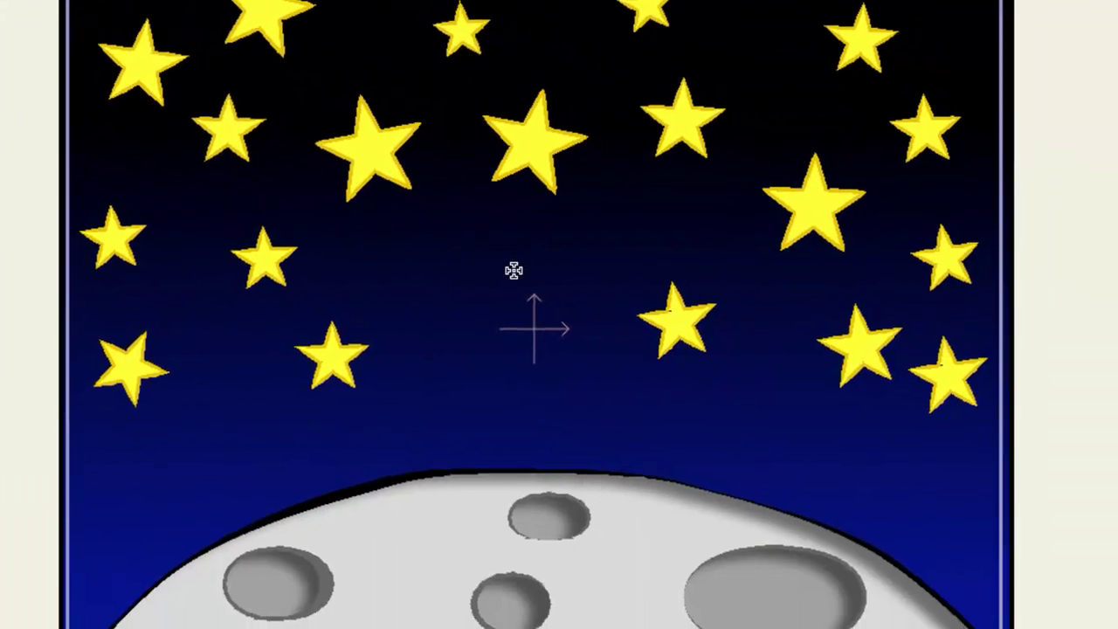
pyautogui.moveTo(506, 253); pyautogui.dragTo(553, 319)
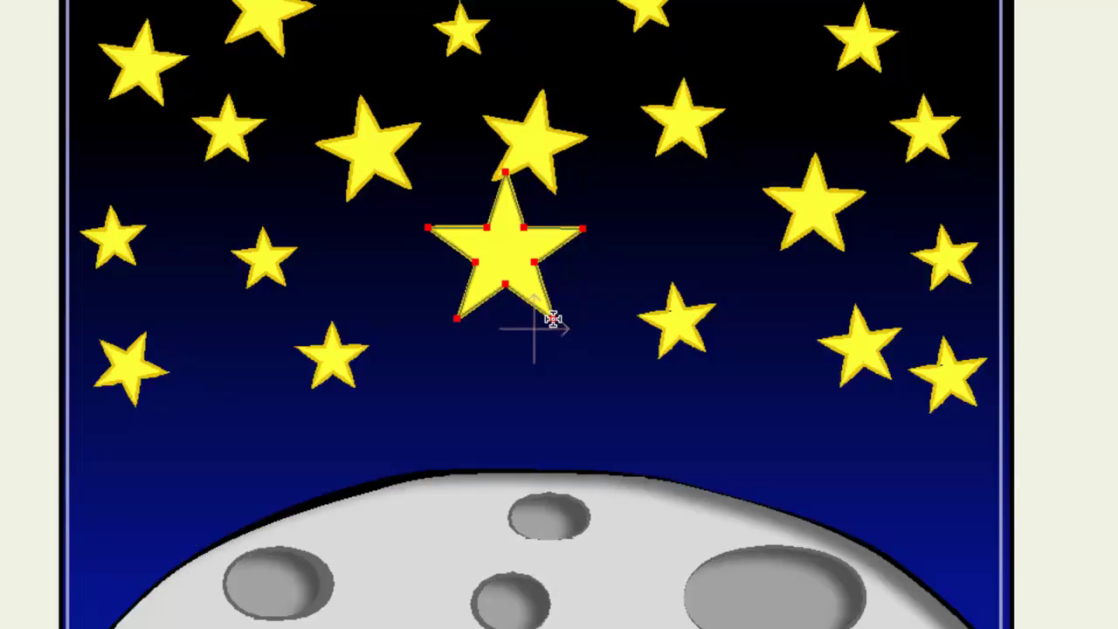
pyautogui.moveTo(501, 230); pyautogui.dragTo(528, 303)
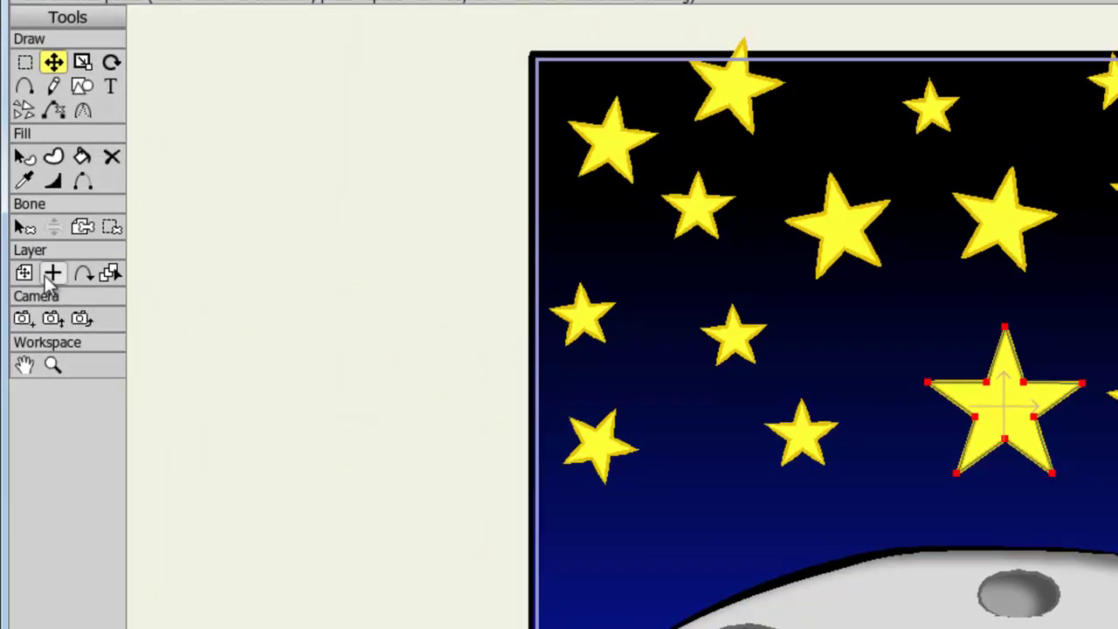
pyautogui.click(49, 275)
pyautogui.moveTo(1019, 415)
pyautogui.mouseDown()
pyautogui.moveTo(959, 384)
pyautogui.moveTo(1020, 407)
pyautogui.moveTo(972, 427)
pyautogui.moveTo(1014, 410)
pyautogui.moveTo(1006, 406)
pyautogui.mouseUp()
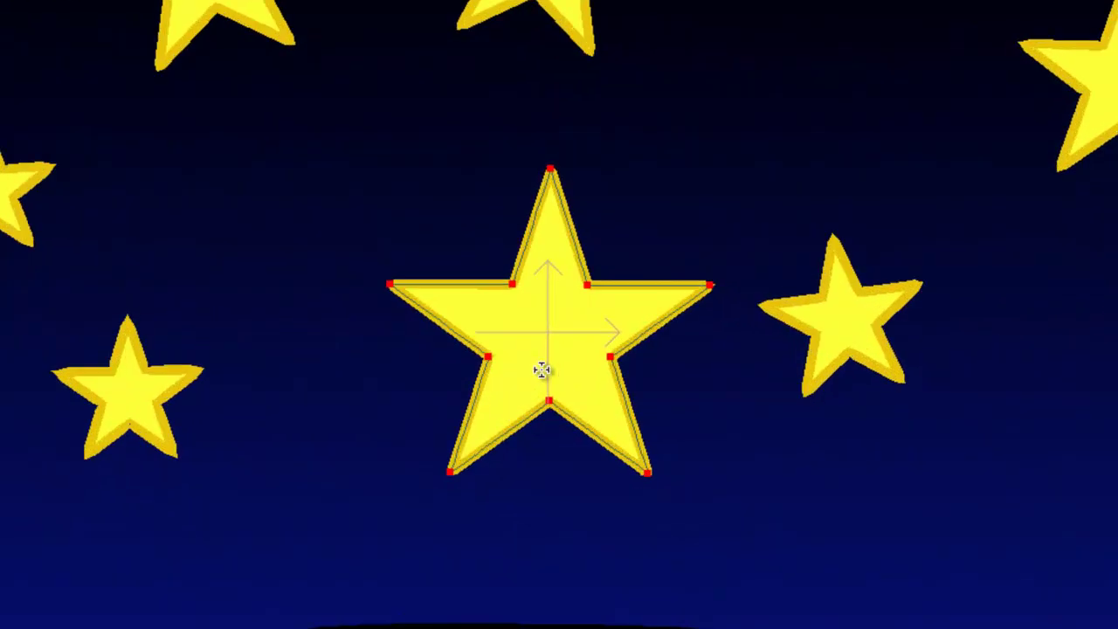
# Hide the Stars, Land and Sky layers so only the star character shows, and make the Star Character layer active
pyautogui.moveTo(512, 440); pyautogui.dragTo(632, 392)
pyautogui.scroll(2, 580, 347)
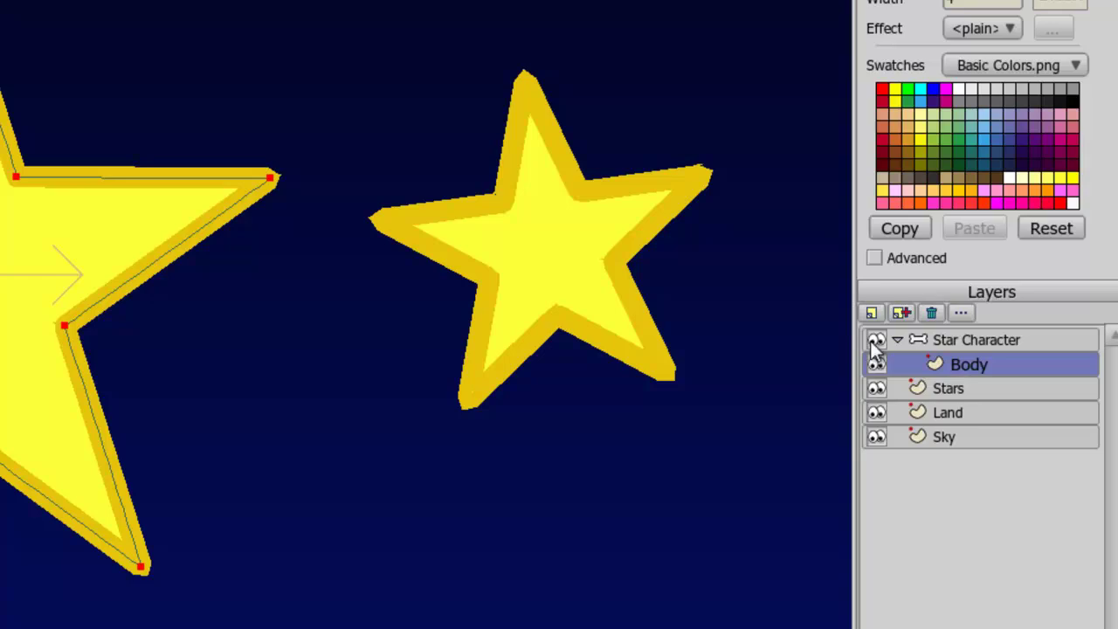
pyautogui.keyDown('alt'); pyautogui.click(871, 341); pyautogui.keyUp('alt')
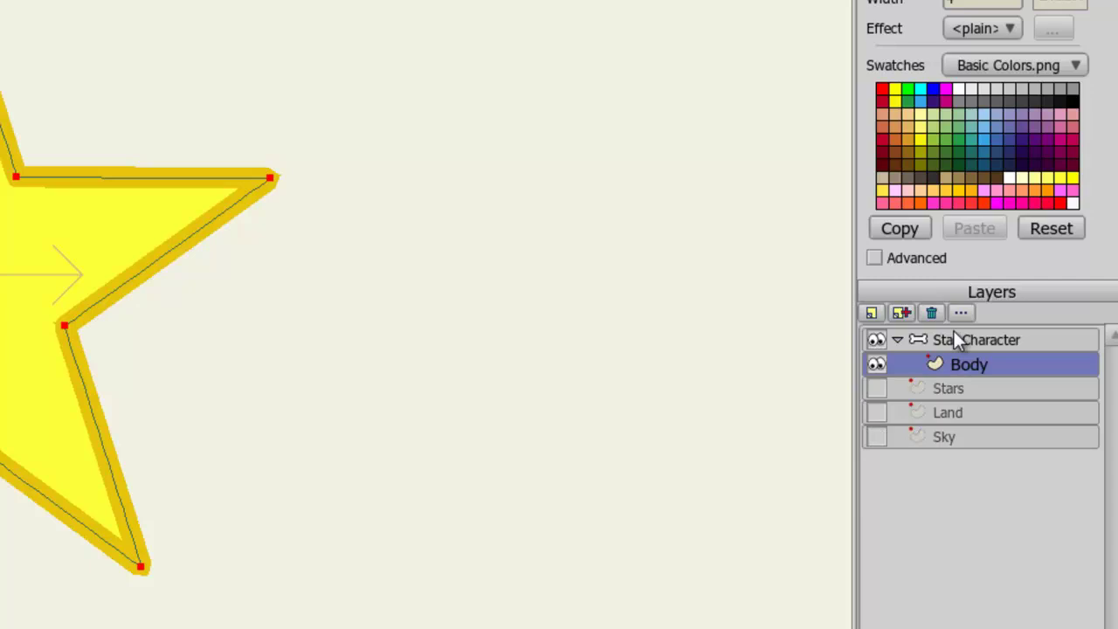
pyautogui.click(1003, 343)
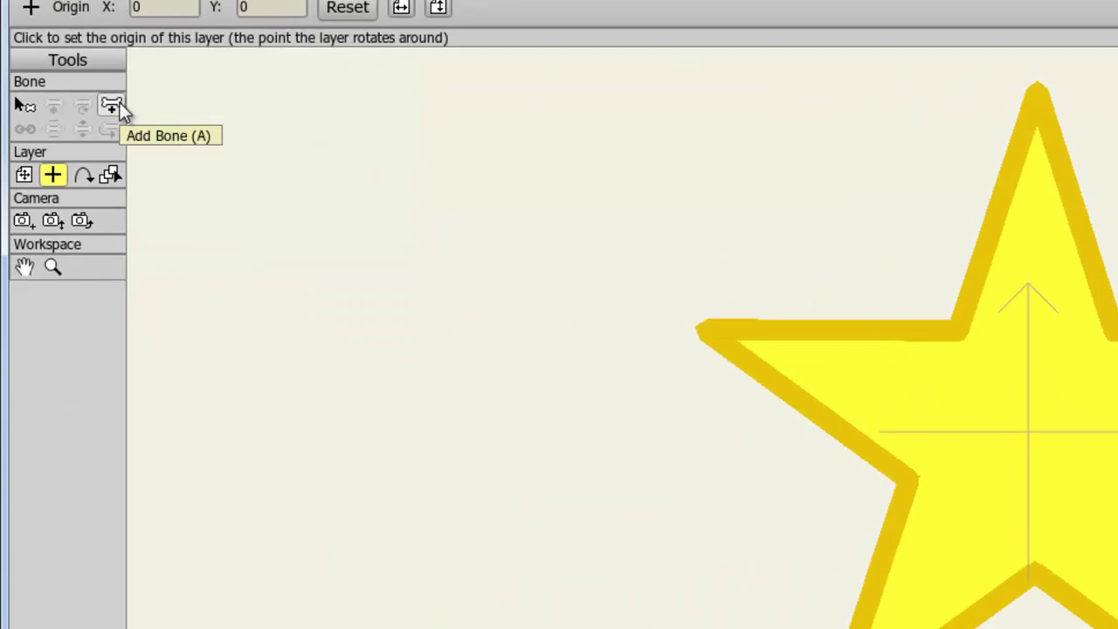
# Add five separate, unparented bones to the star, one running from near its center into each point
pyautogui.click(120, 102)
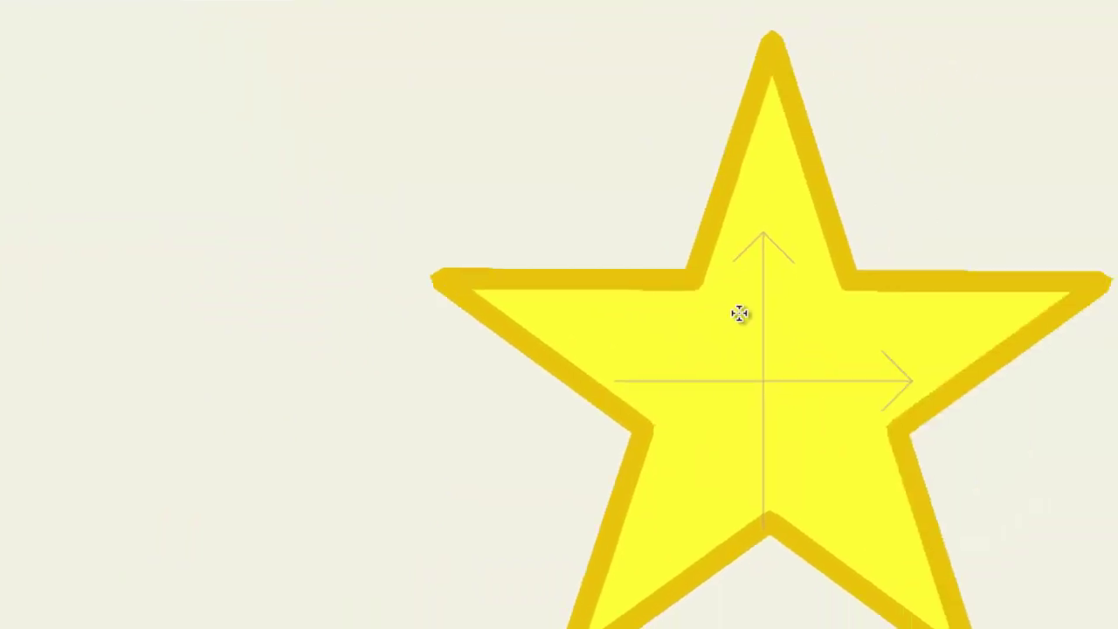
pyautogui.moveTo(569, 304); pyautogui.dragTo(568, 58)
pyautogui.moveTo(617, 324); pyautogui.dragTo(847, 262)
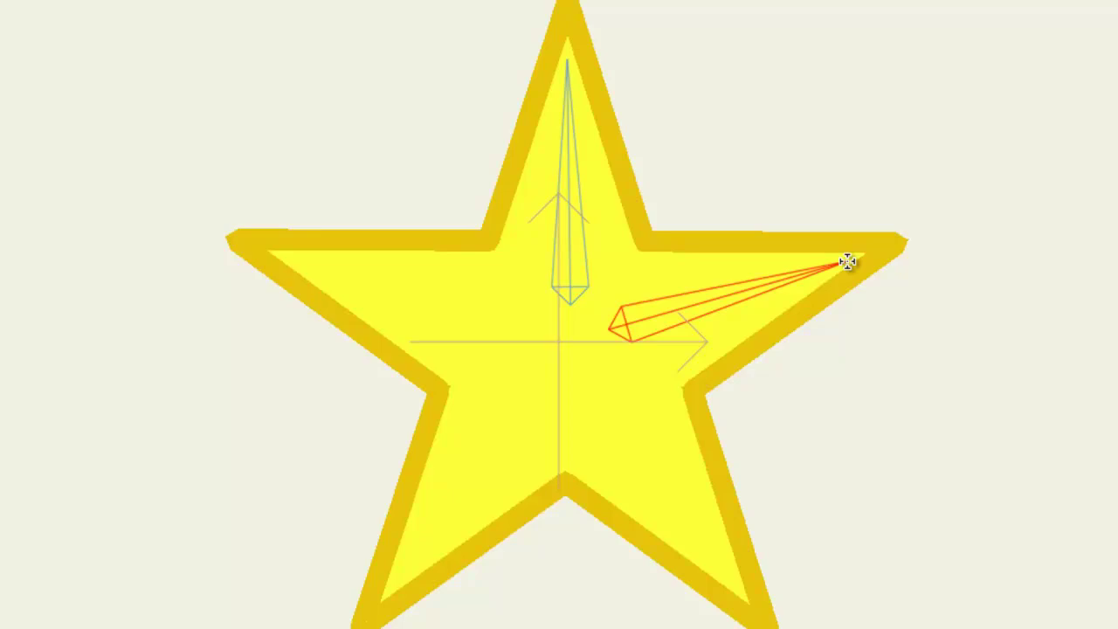
pyautogui.press('Up')
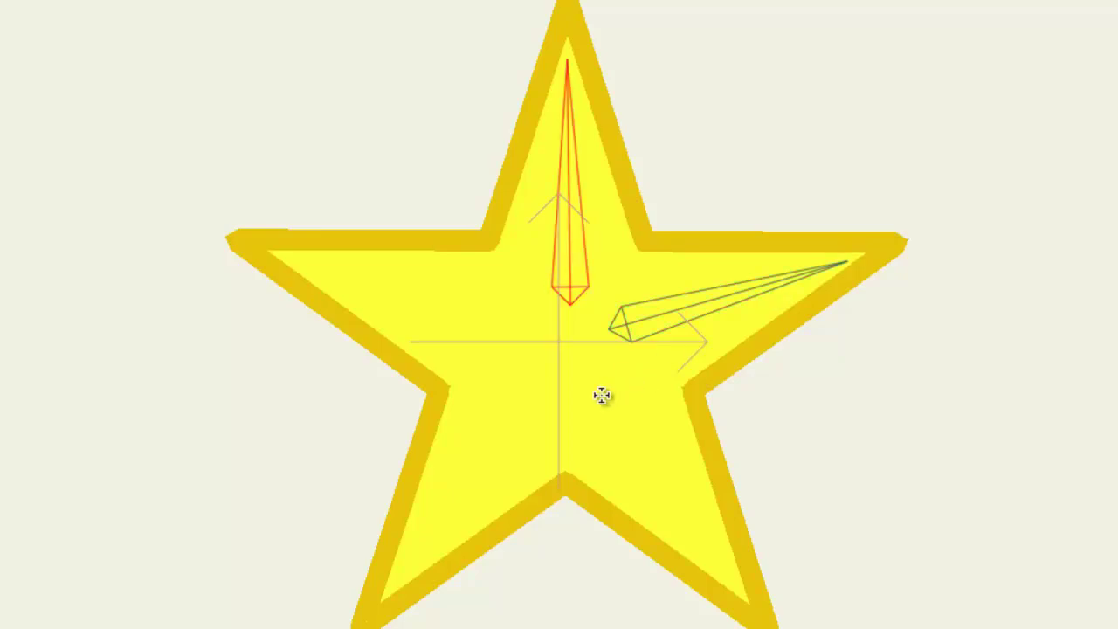
pyautogui.moveTo(587, 387); pyautogui.dragTo(739, 593)
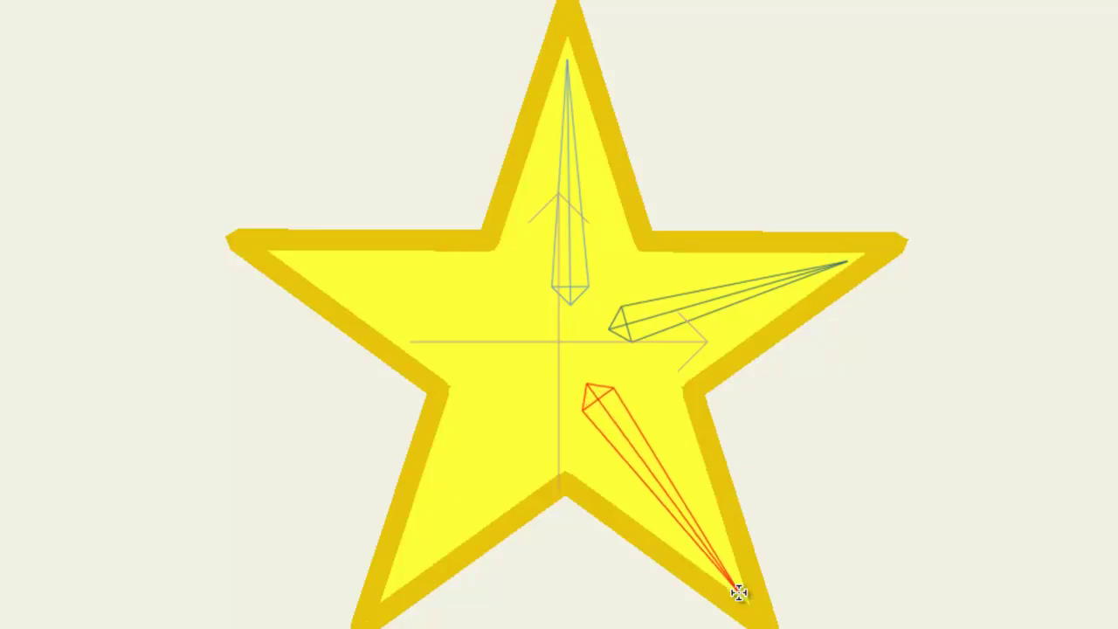
pyautogui.press('Up')
pyautogui.moveTo(538, 398); pyautogui.dragTo(399, 580)
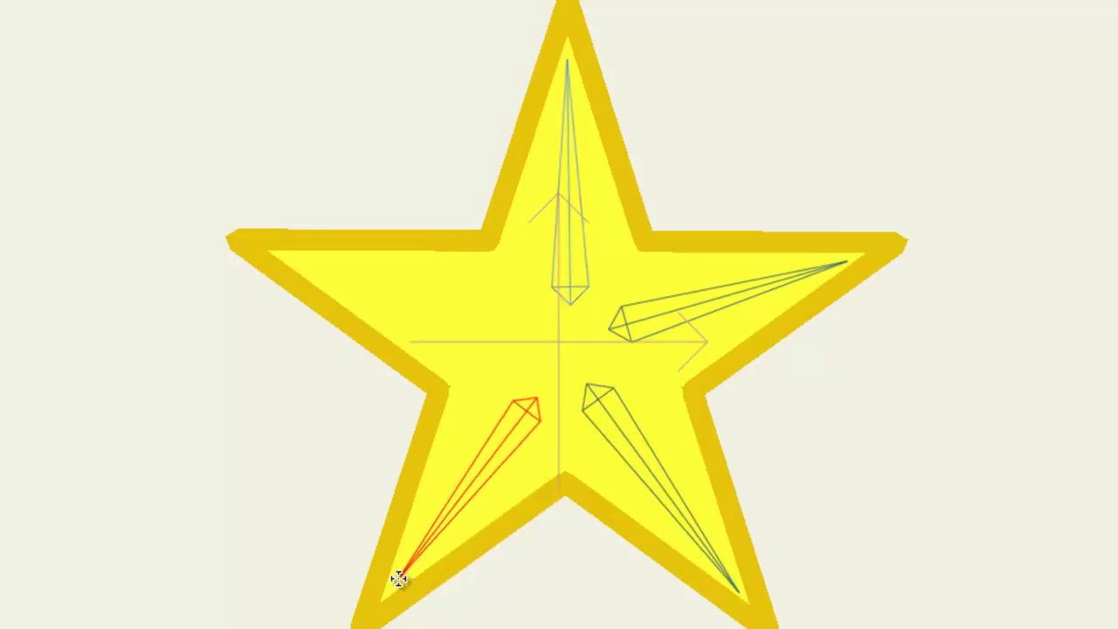
pyautogui.press('Up')
pyautogui.moveTo(531, 339); pyautogui.dragTo(295, 258)
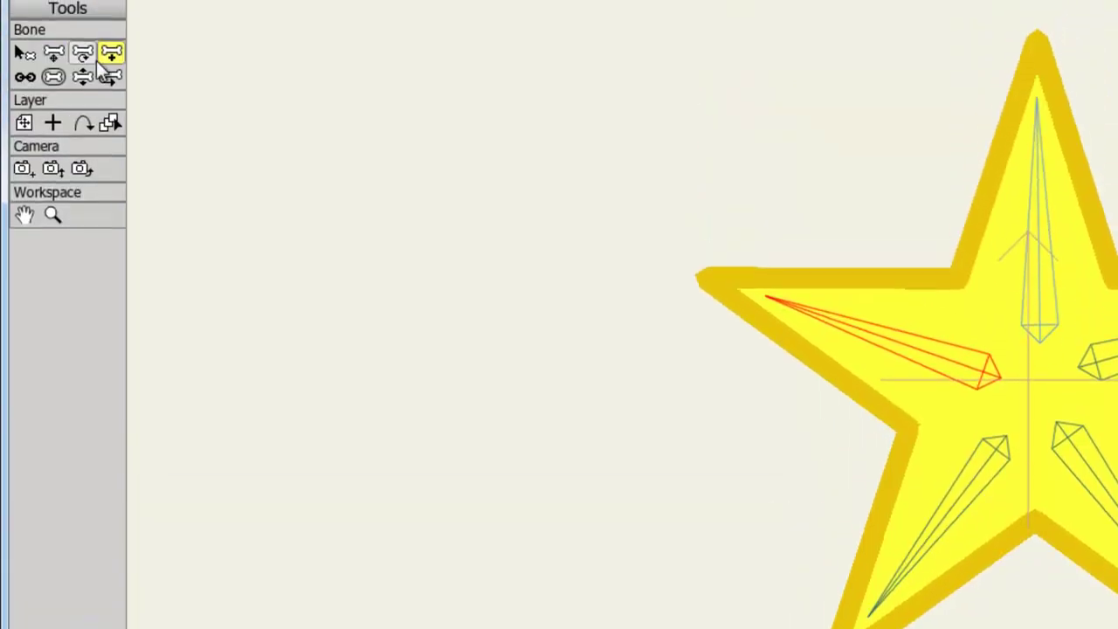
# Test-bend the star's arms, and shrink the strength region of all five bones to fit their star points
pyautogui.click(86, 77)
pyautogui.moveTo(751, 379); pyautogui.dragTo(839, 316)
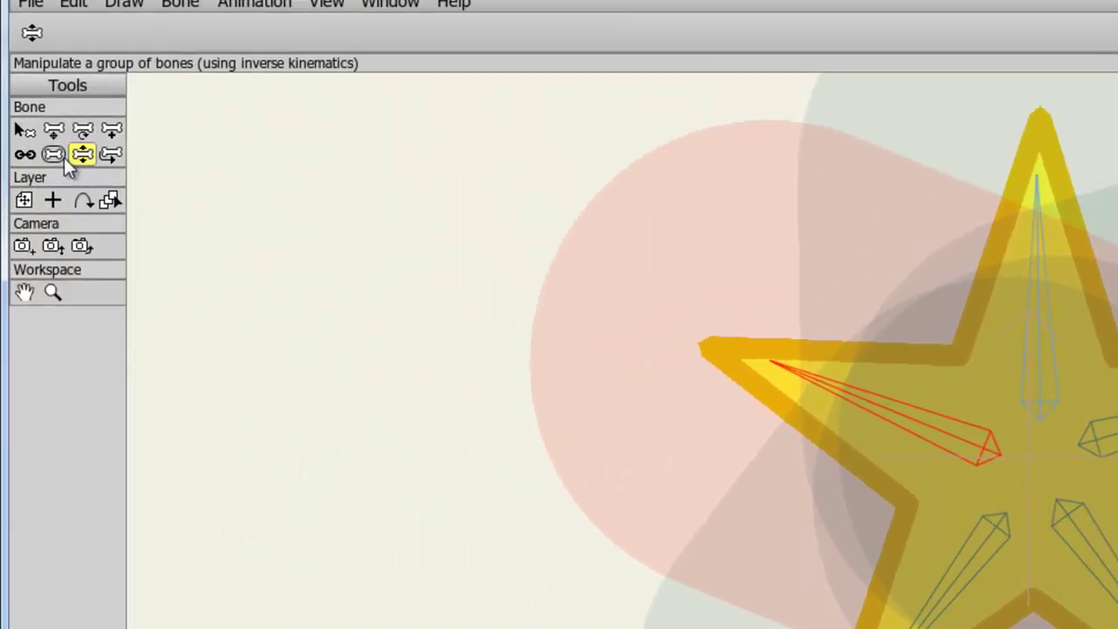
pyautogui.click(57, 156)
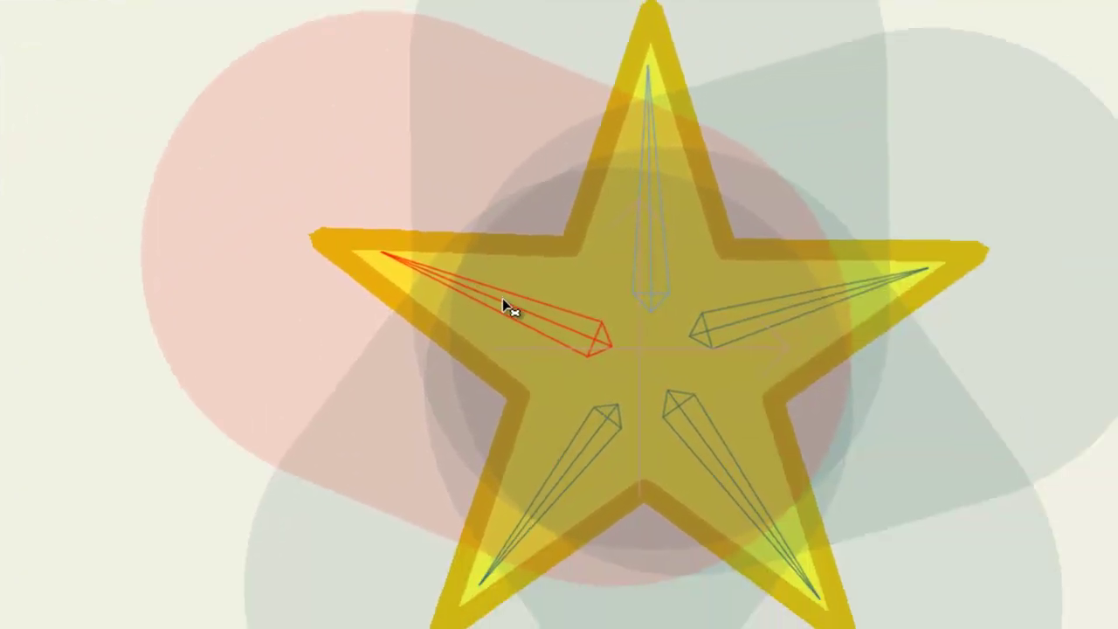
pyautogui.moveTo(865, 401); pyautogui.dragTo(819, 413)
pyautogui.moveTo(371, 291); pyautogui.dragTo(298, 303)
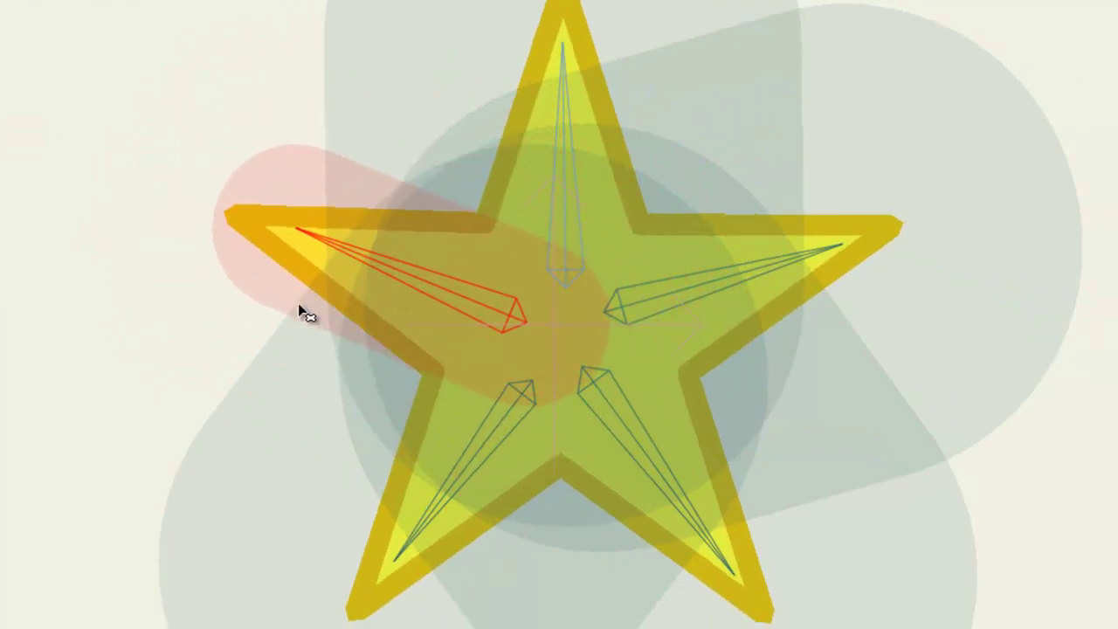
pyautogui.moveTo(462, 448); pyautogui.dragTo(348, 478)
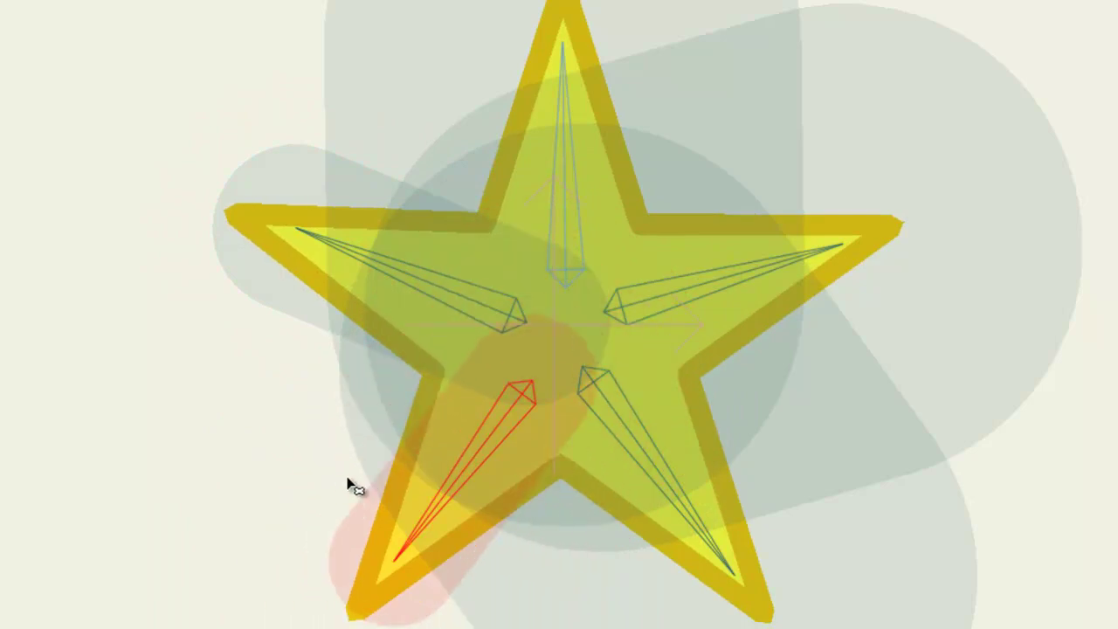
pyautogui.moveTo(610, 486); pyautogui.dragTo(514, 518)
pyautogui.moveTo(713, 287); pyautogui.dragTo(584, 348)
pyautogui.click(535, 177)
pyautogui.moveTo(540, 185); pyautogui.dragTo(437, 251)
# Test the rig by bending the star's arms with their bones, and return the star to its rest pose
pyautogui.moveTo(322, 254); pyautogui.dragTo(379, 245)
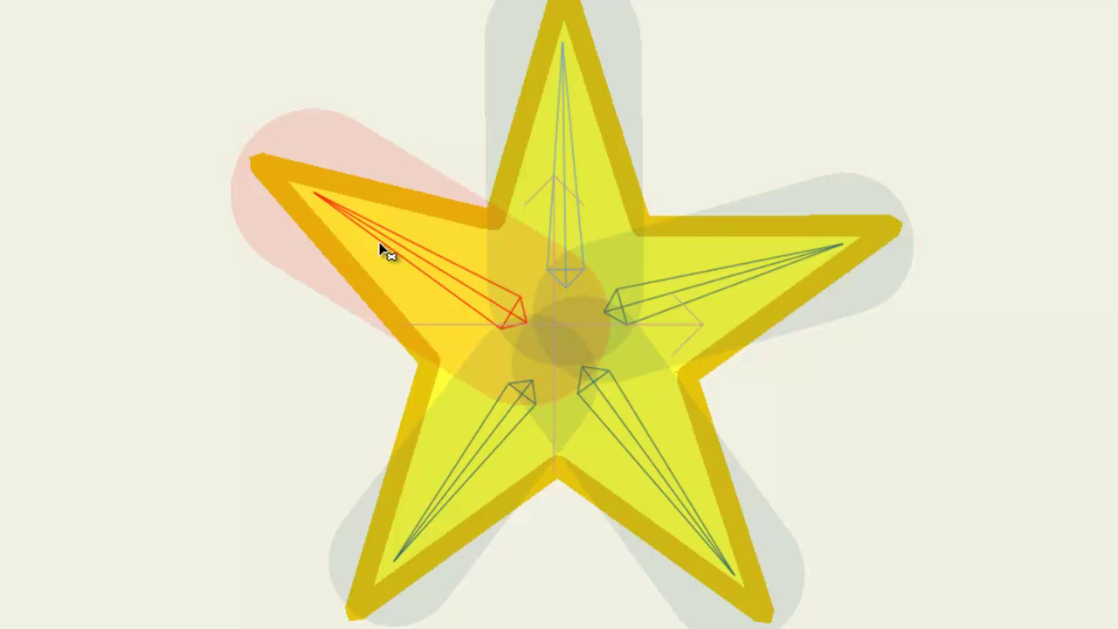
pyautogui.moveTo(433, 508); pyautogui.dragTo(300, 469)
pyautogui.moveTo(679, 526); pyautogui.dragTo(594, 616)
pyautogui.moveTo(415, 439); pyautogui.dragTo(376, 505)
pyautogui.moveTo(574, 573); pyautogui.dragTo(793, 543)
pyautogui.moveTo(780, 262); pyautogui.dragTo(799, 200)
pyautogui.moveTo(652, 96); pyautogui.dragTo(611, 70)
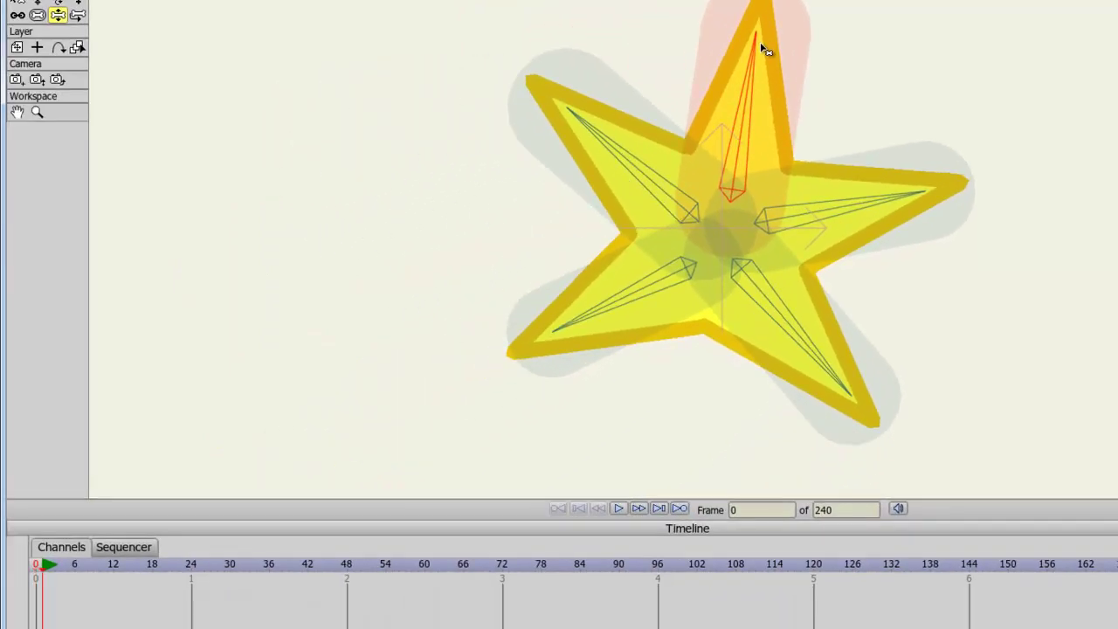
pyautogui.press('Right')
pyautogui.press('Left')
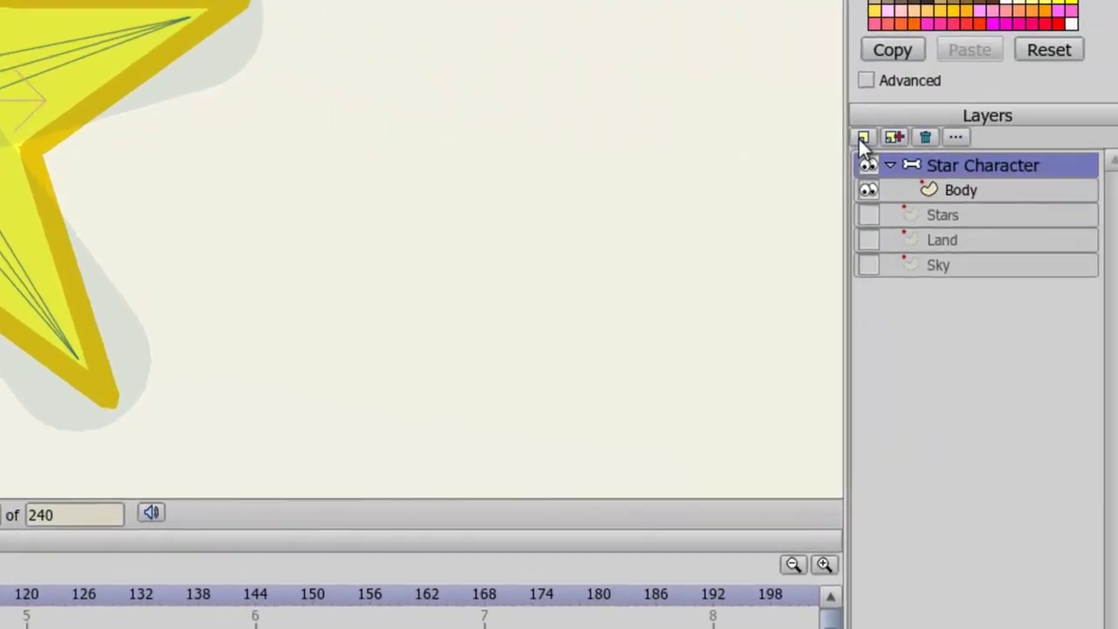
# Add a switch layer named Eyes and nest it inside Star Character above Body
pyautogui.click(860, 138)
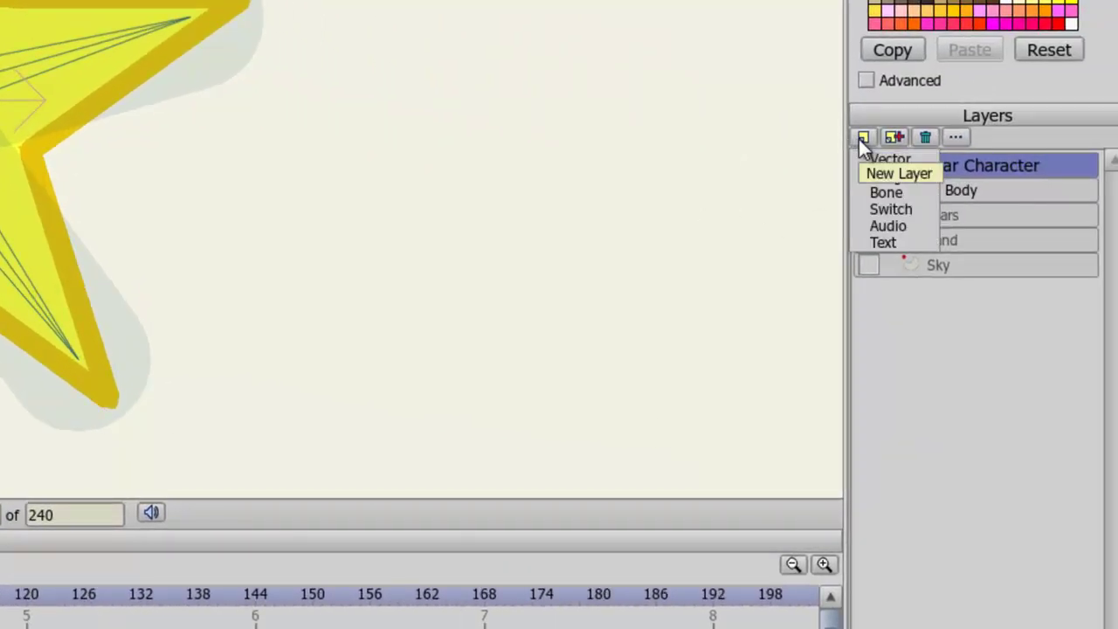
pyautogui.click(890, 207)
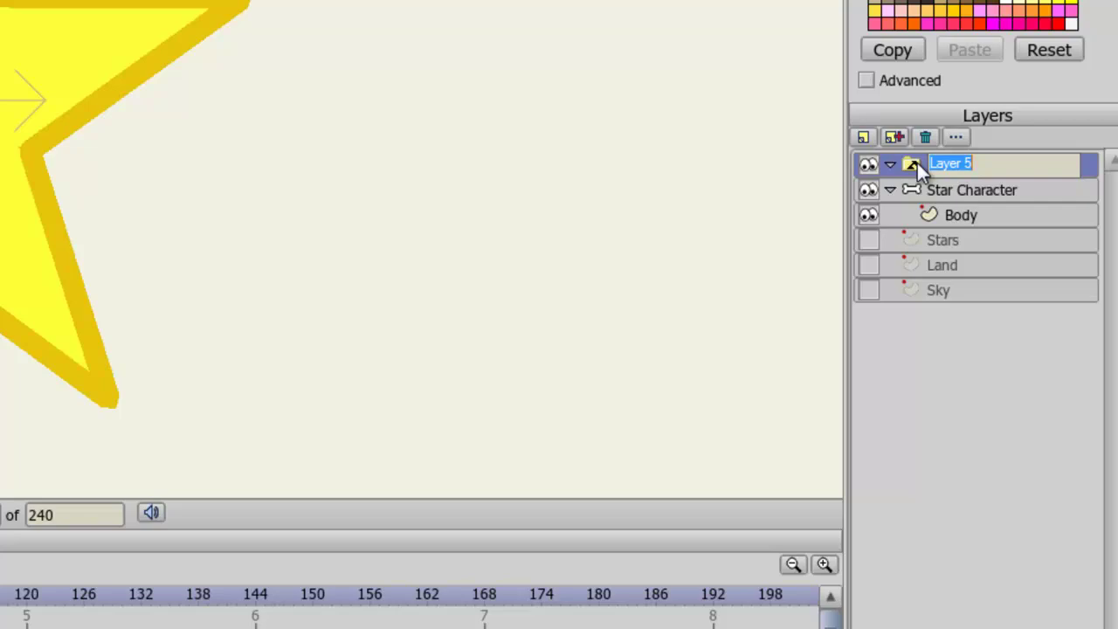
pyautogui.write('Eyes')
pyautogui.press('Return')
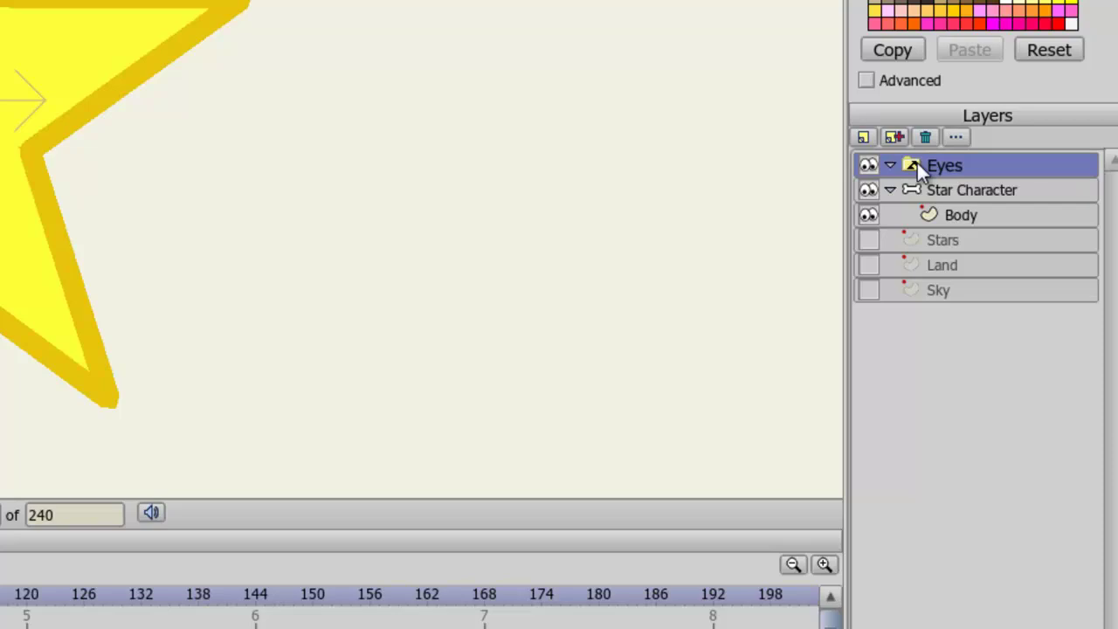
pyautogui.moveTo(917, 162); pyautogui.dragTo(940, 198)
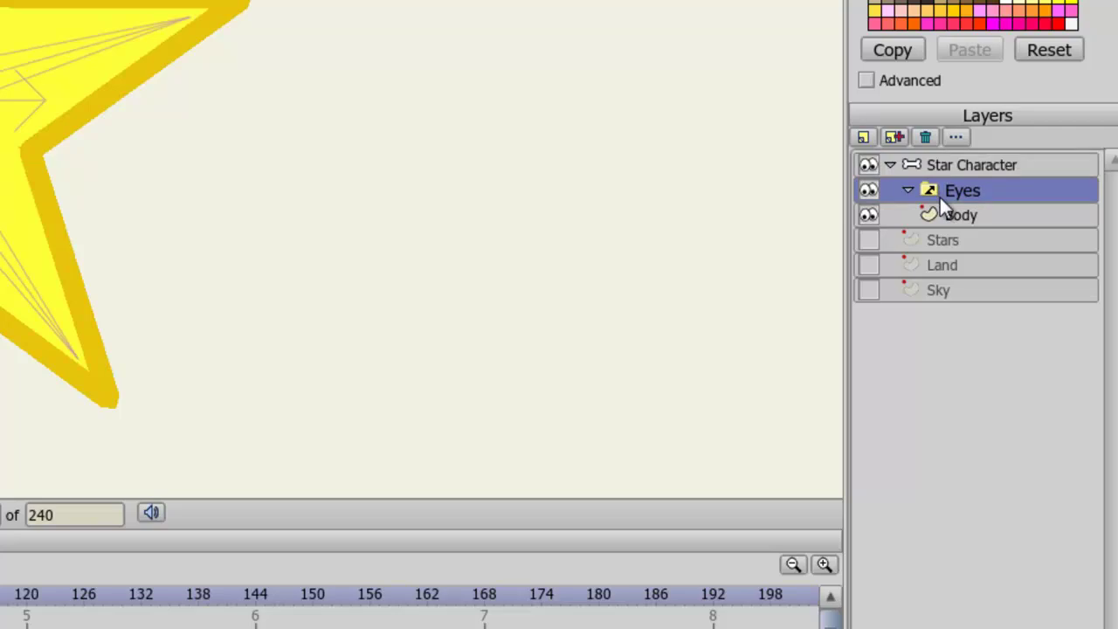
# Add a new vector layer inside the Eyes switch layer and rename it Closed
pyautogui.click(863, 138)
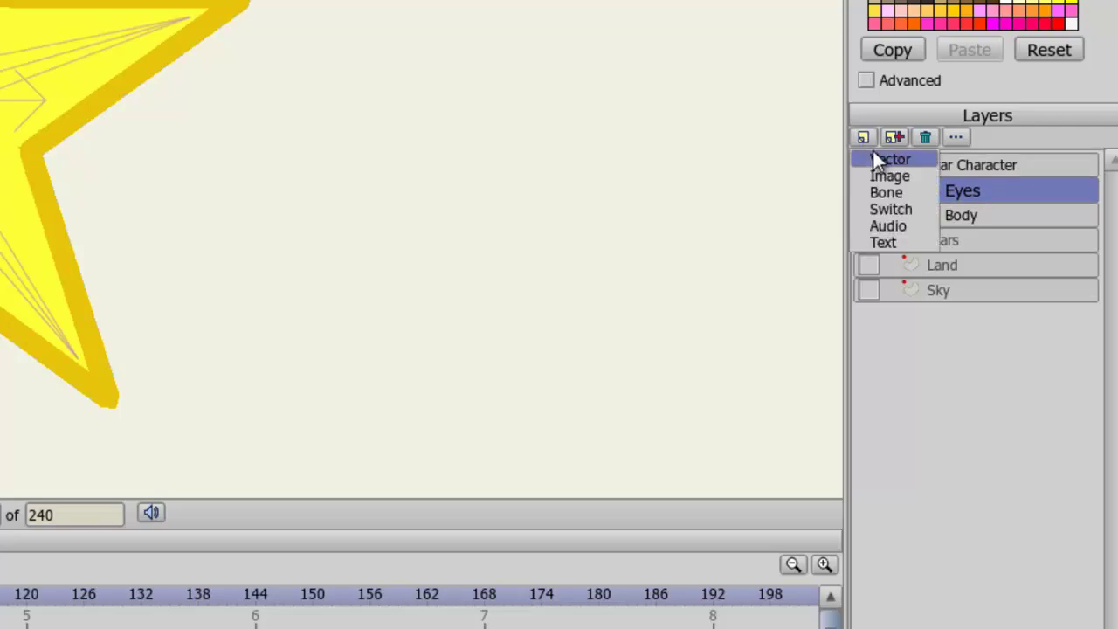
pyautogui.click(876, 159)
pyautogui.moveTo(933, 187); pyautogui.dragTo(935, 217)
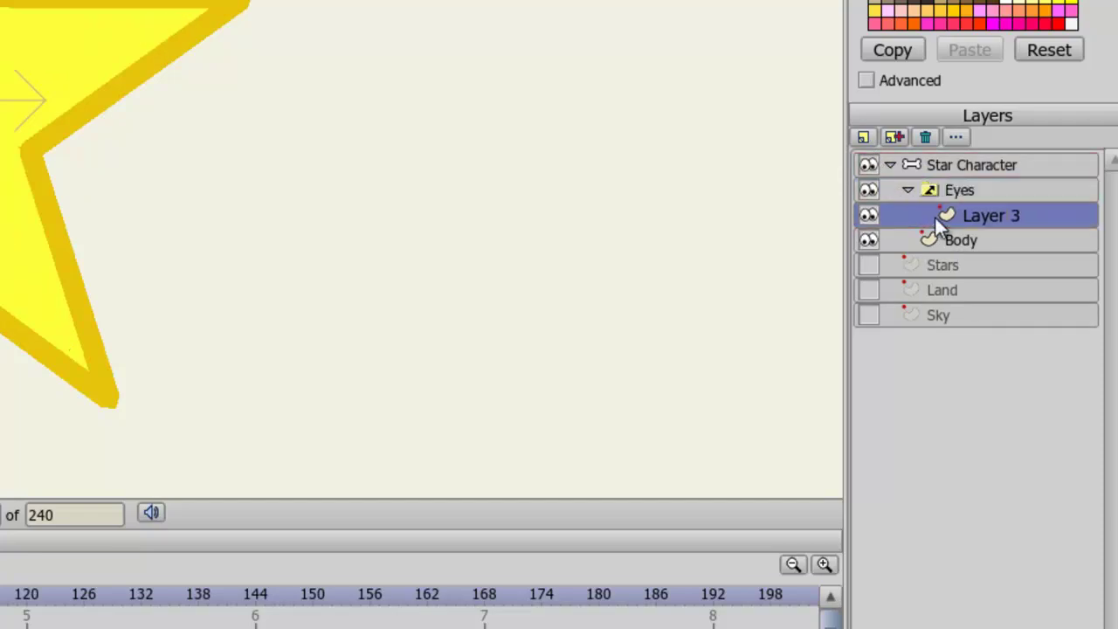
pyautogui.doubleClick(1000, 220)
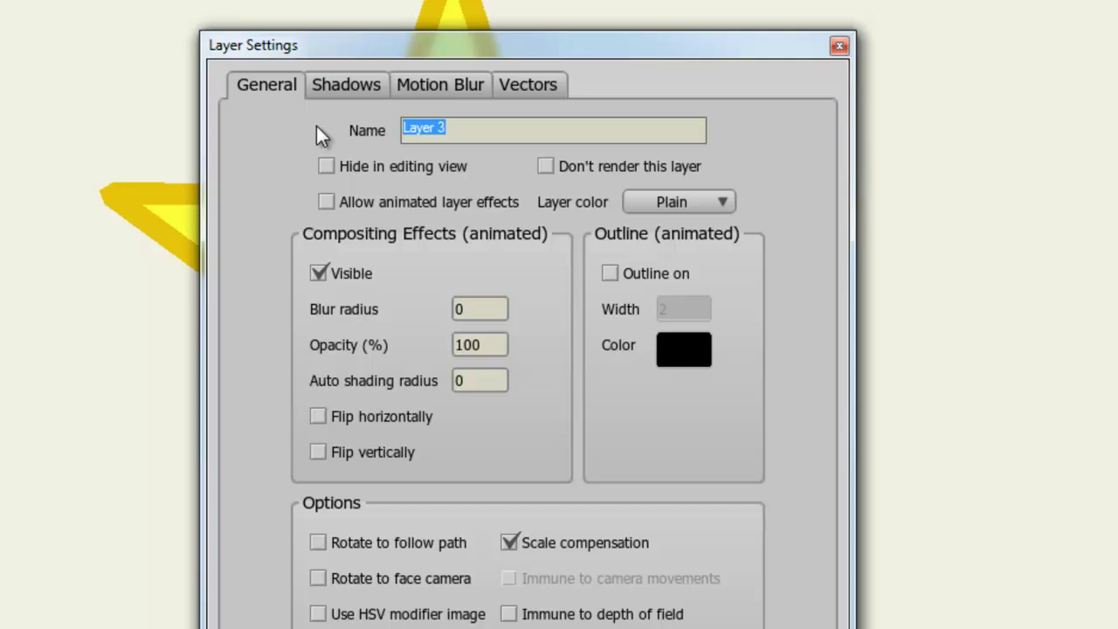
pyautogui.write('Closew')
pyautogui.press('BackSpace')
pyautogui.write('d')
pyautogui.press('Return')
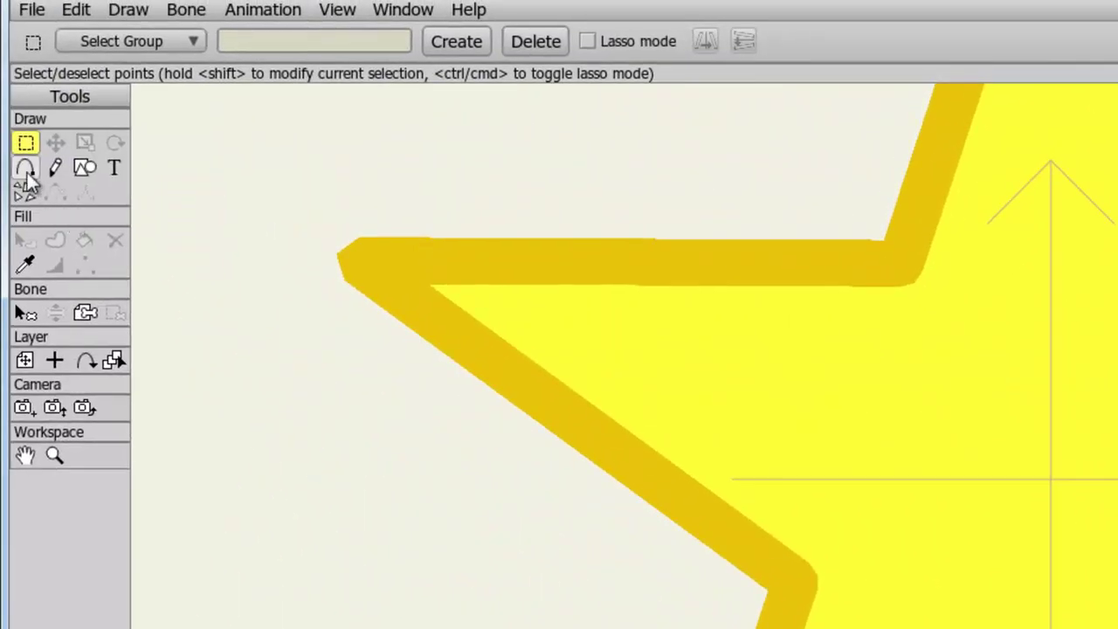
# Enable sharp corners for Add Point, and set the stroke to a darker gold with a width of 2
pyautogui.click(25, 171)
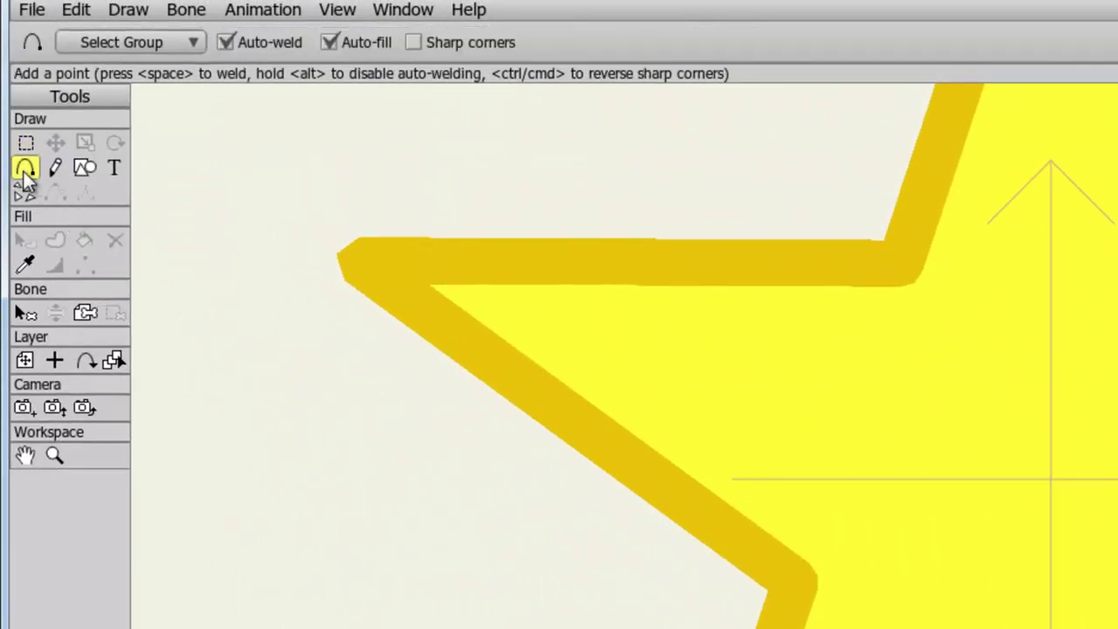
pyautogui.click(414, 44)
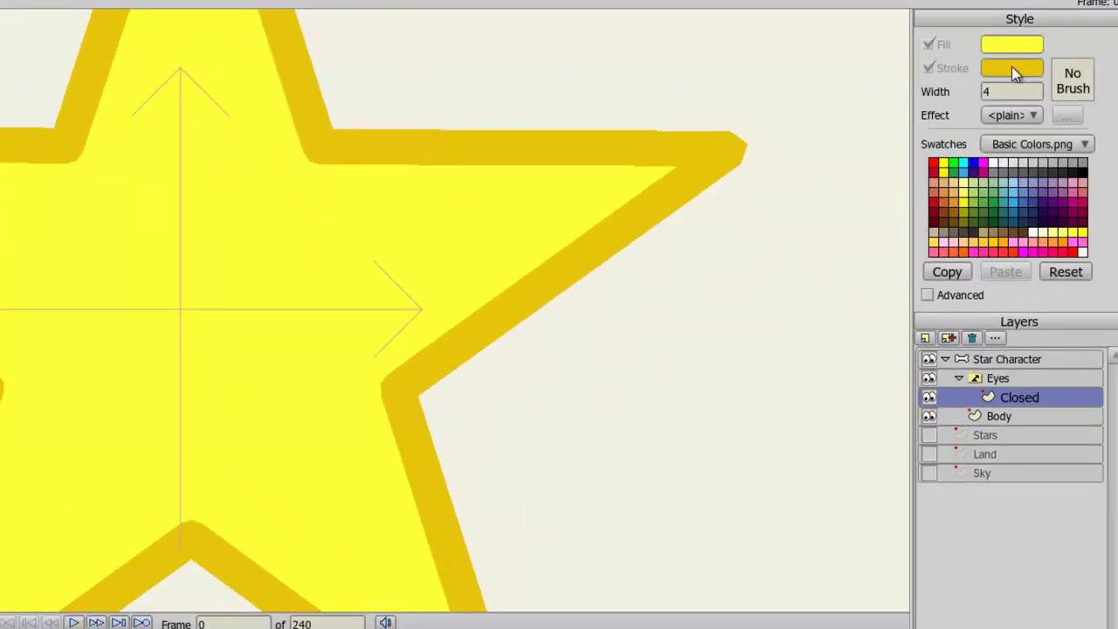
pyautogui.click(1012, 67)
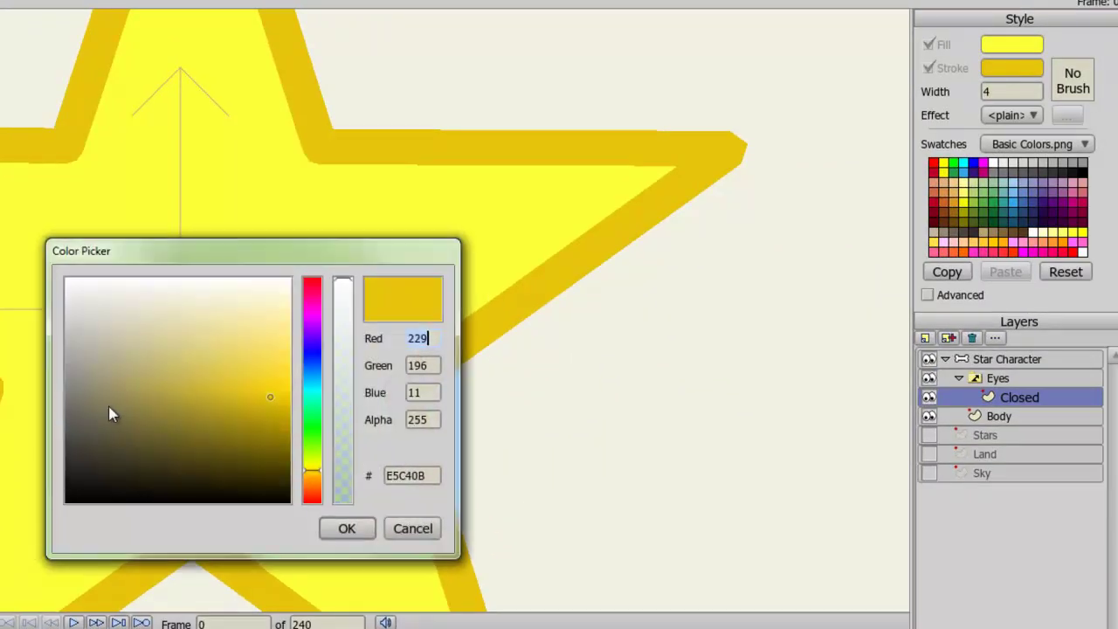
pyautogui.moveTo(269, 396); pyautogui.dragTo(257, 417)
pyautogui.click(349, 527)
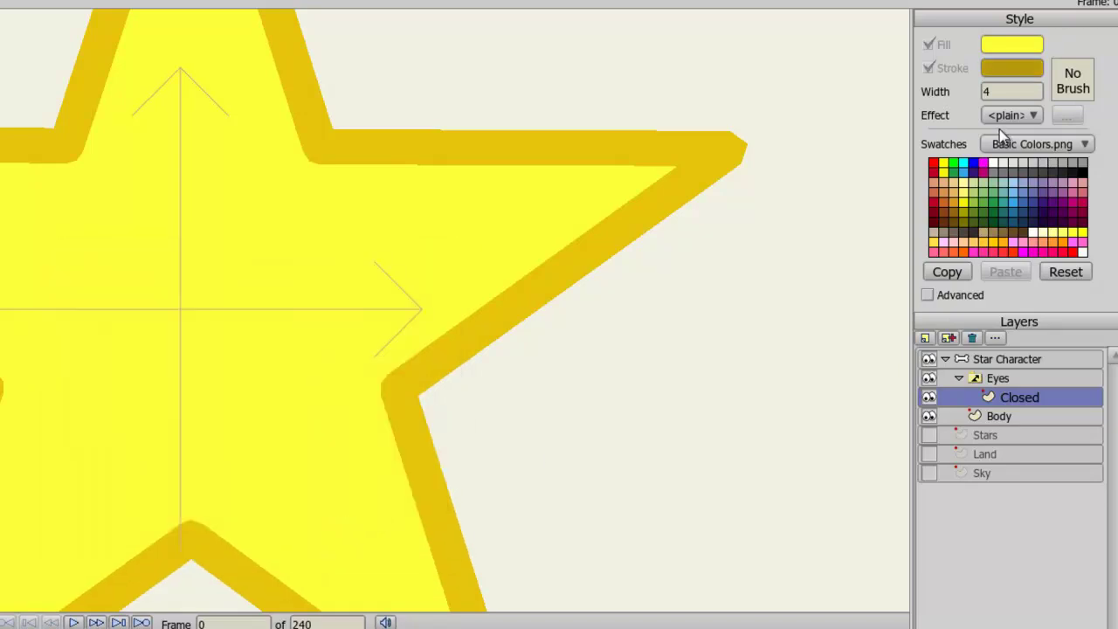
pyautogui.moveTo(1009, 94); pyautogui.dragTo(905, 108)
pyautogui.write('2')
pyautogui.press('Return')
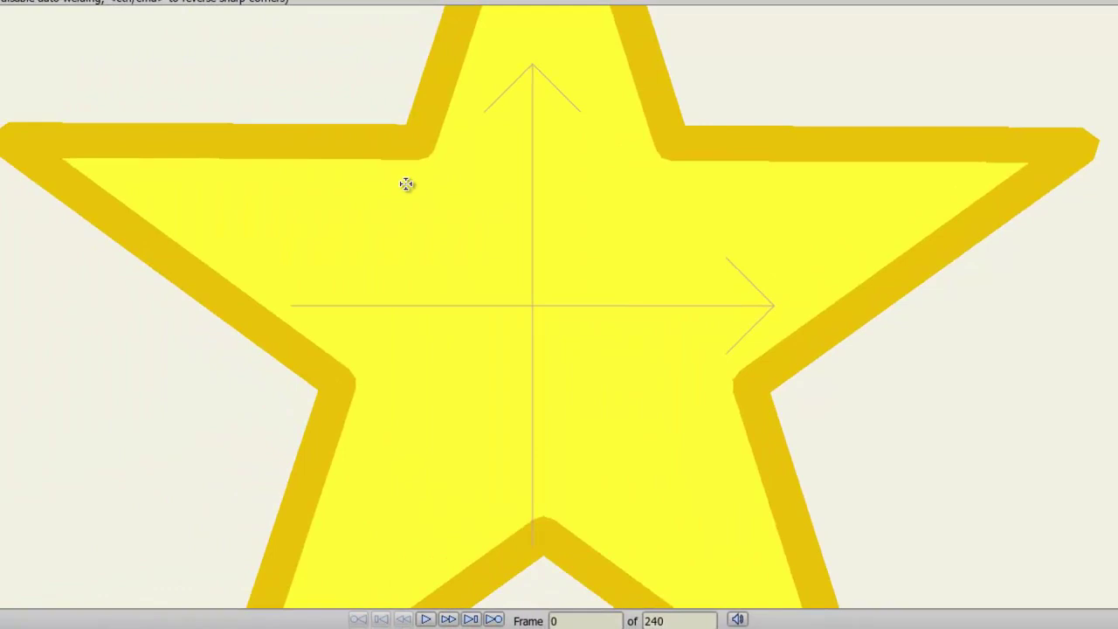
# Draw two short horizontal lines side by side as closed eyes on the star, and apply a stroke only to both
pyautogui.moveTo(397, 185); pyautogui.dragTo(684, 185)
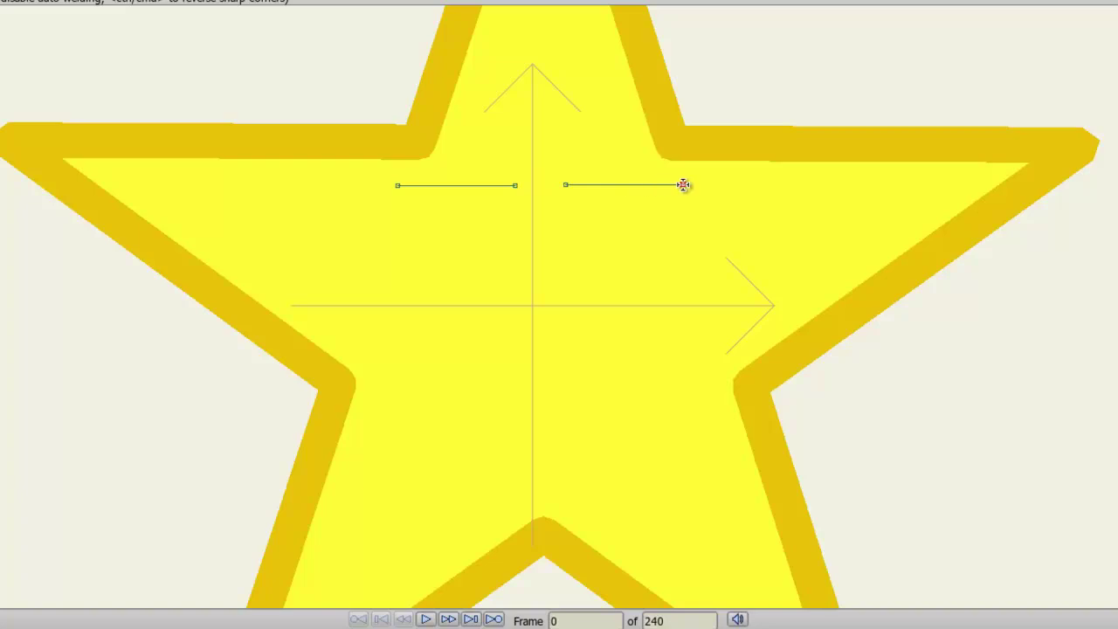
pyautogui.press('Return')
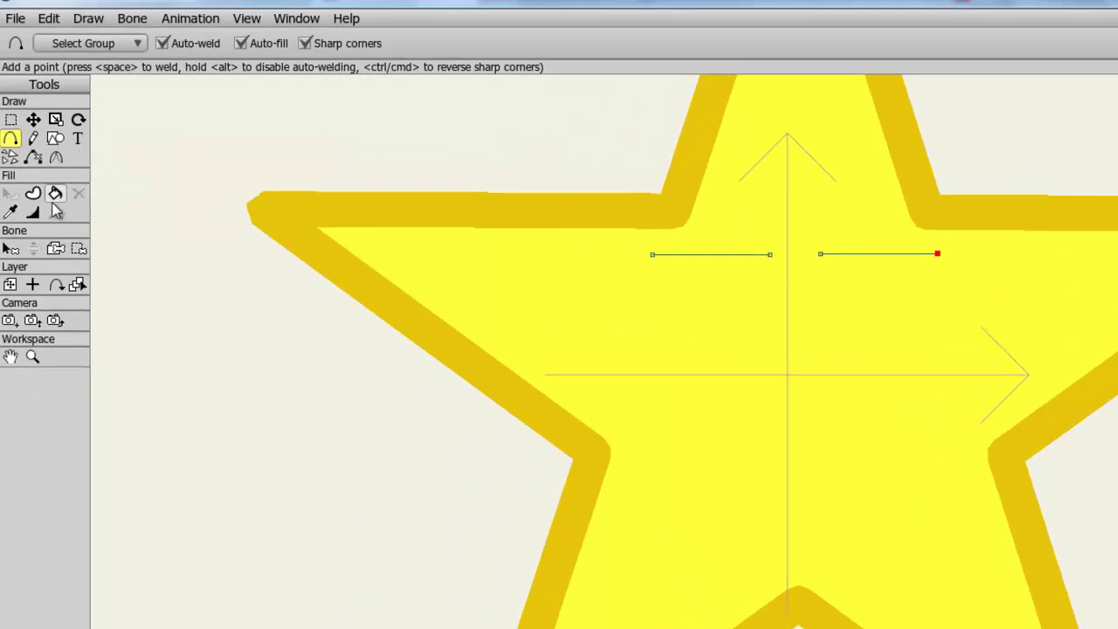
pyautogui.click(60, 195)
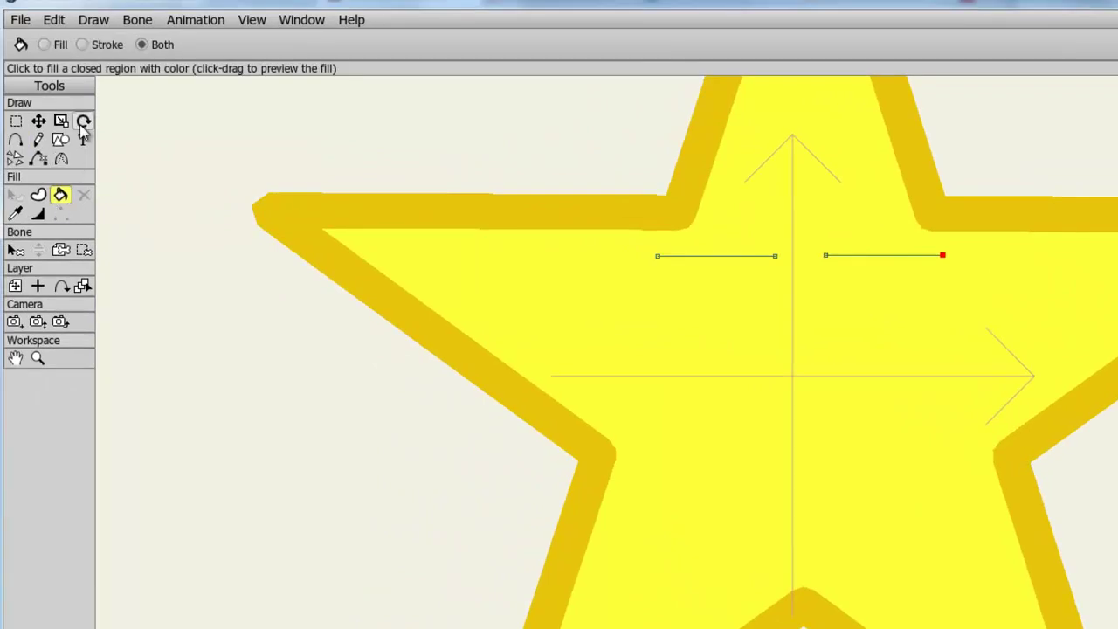
pyautogui.click(97, 47)
pyautogui.click(709, 260)
pyautogui.click(708, 261)
pyautogui.click(879, 253)
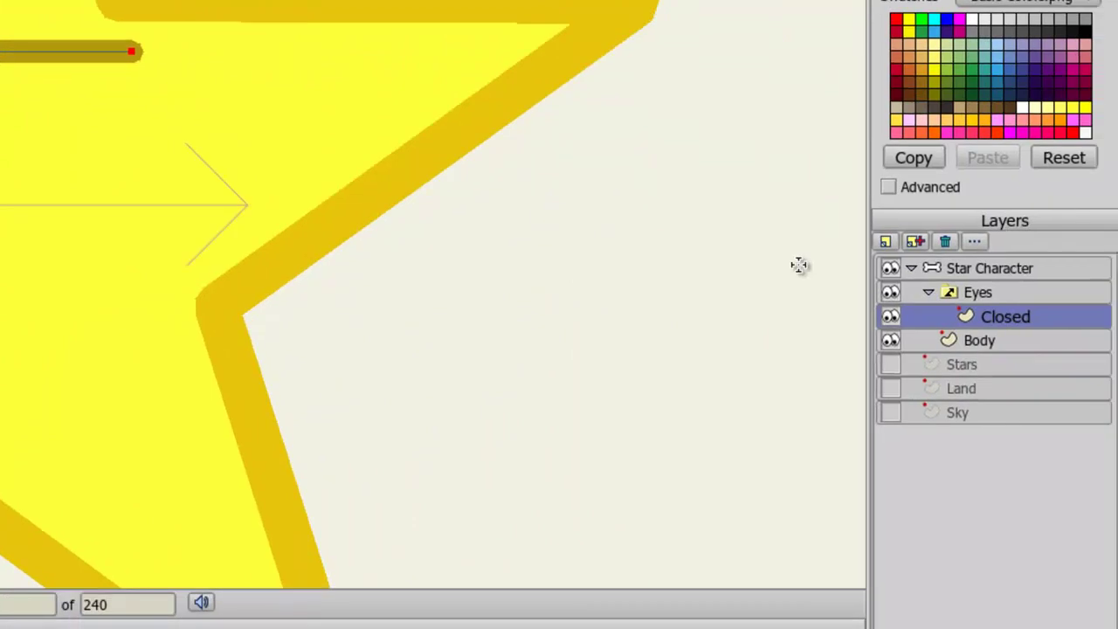
# Add a vector layer named Slightly Open above Closed inside the Eyes switch layer
pyautogui.click(873, 243)
pyautogui.click(876, 259)
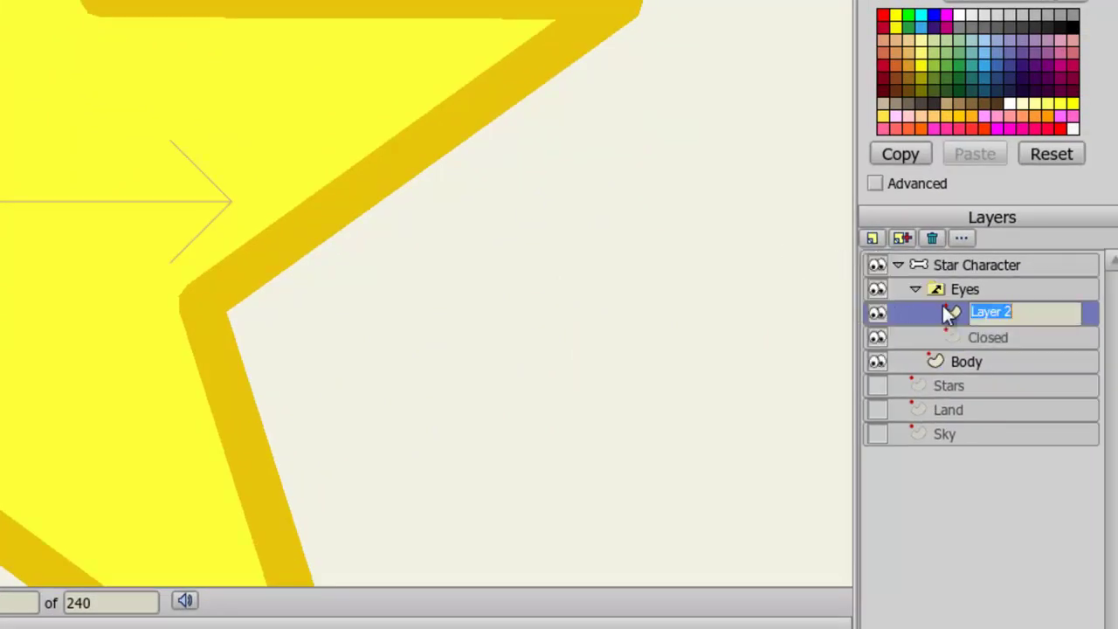
pyautogui.write('Slightly Open')
pyautogui.press('Return')
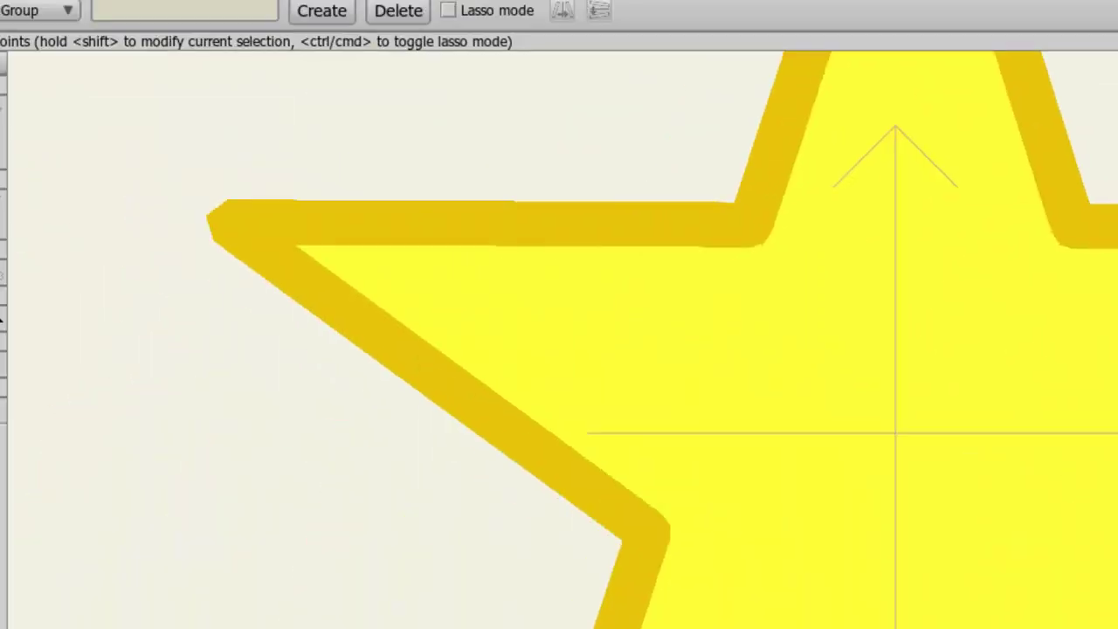
# Activate the Draw Shape tool with the oval shape, and set the fill color to white (FFFFFF)
pyautogui.click(80, 161)
pyautogui.click(293, 41)
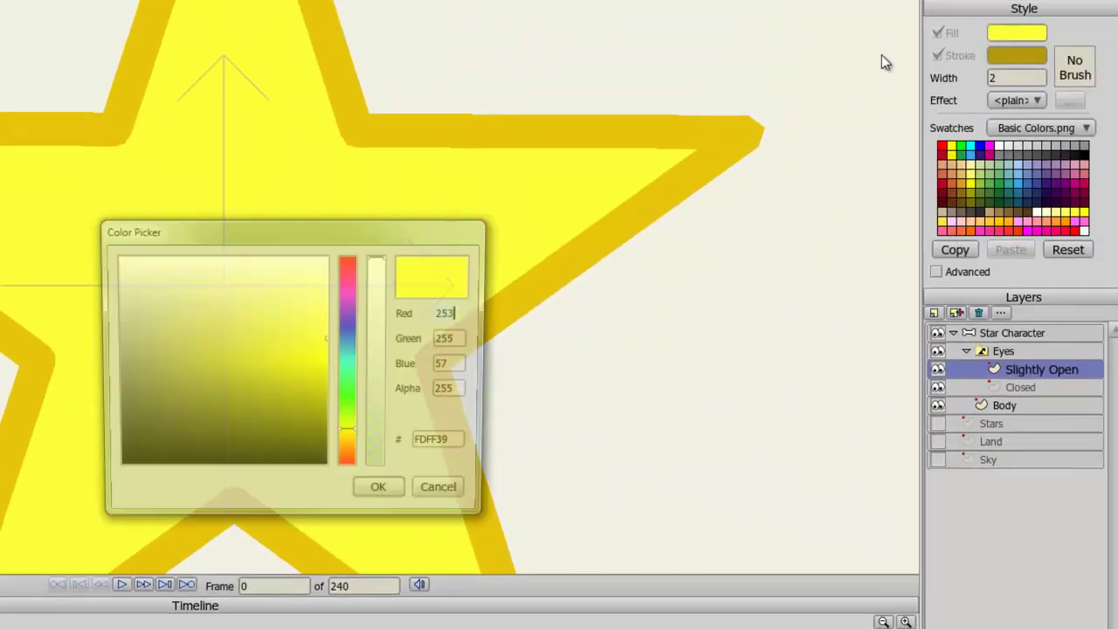
pyautogui.moveTo(189, 341); pyautogui.dragTo(75, 217)
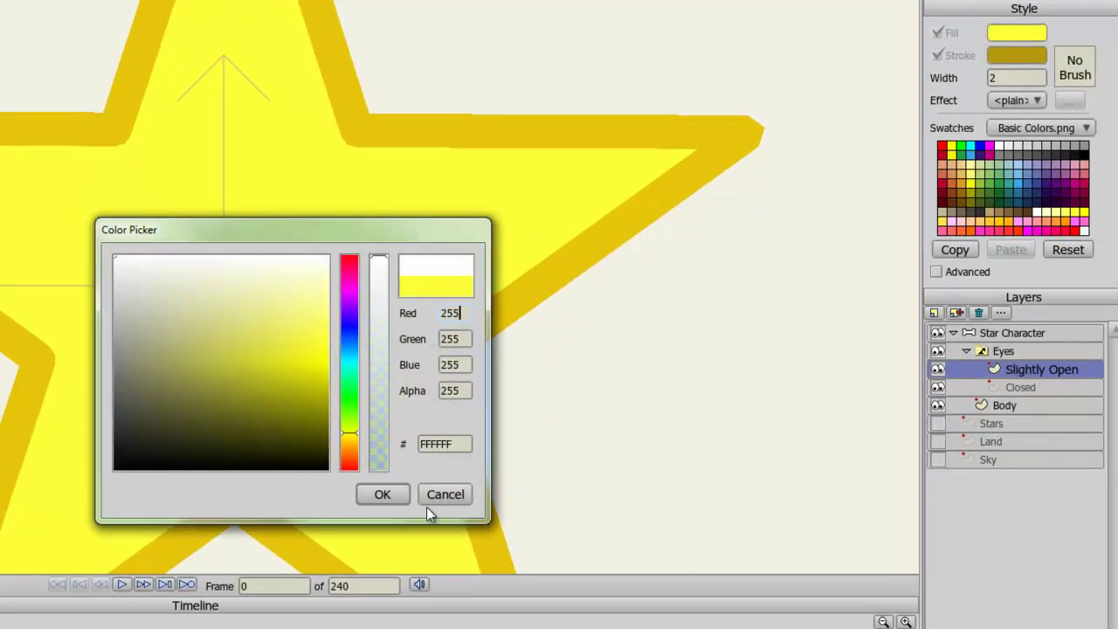
pyautogui.click(393, 491)
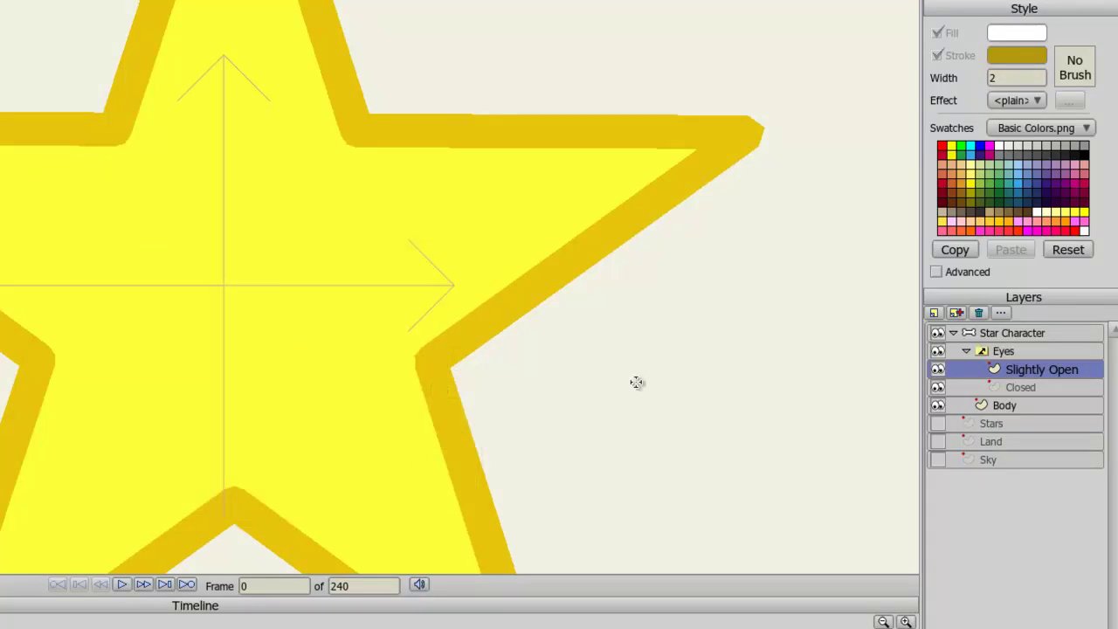
# Draw a flat oval for the left eye on Slightly Open, and shift it to line up with the left closed-eye line
pyautogui.click(1027, 387)
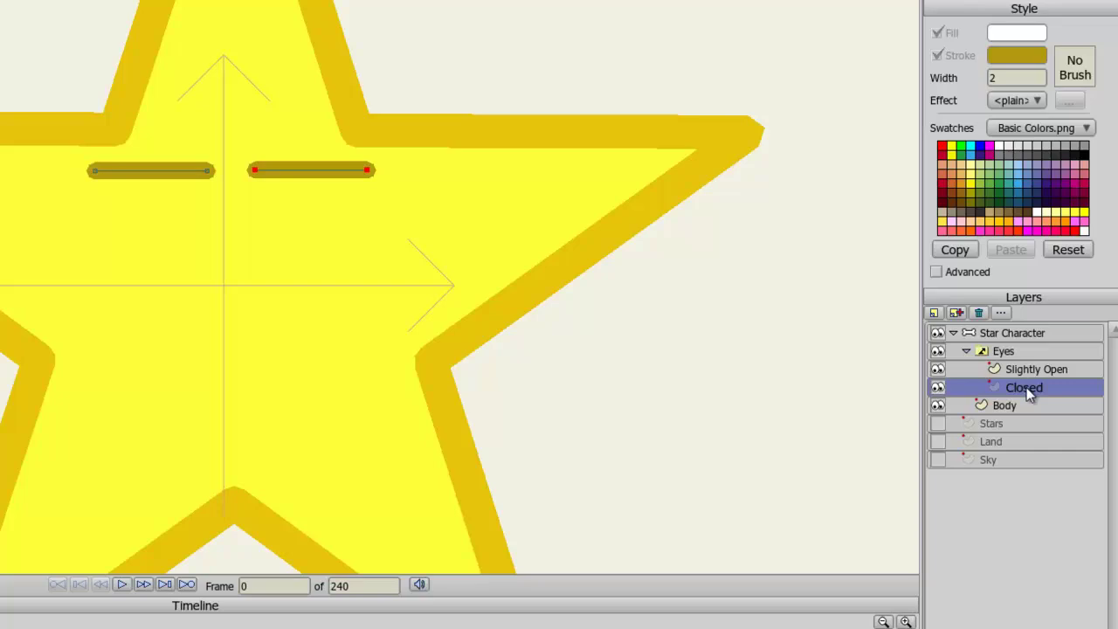
pyautogui.click(1028, 370)
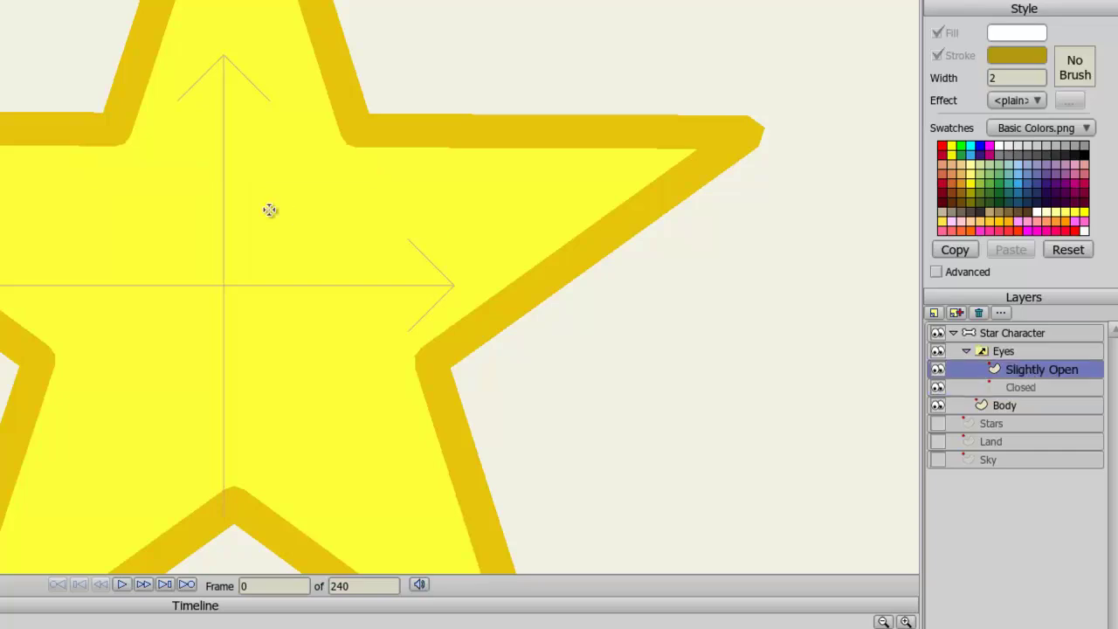
pyautogui.moveTo(92, 157); pyautogui.dragTo(241, 193)
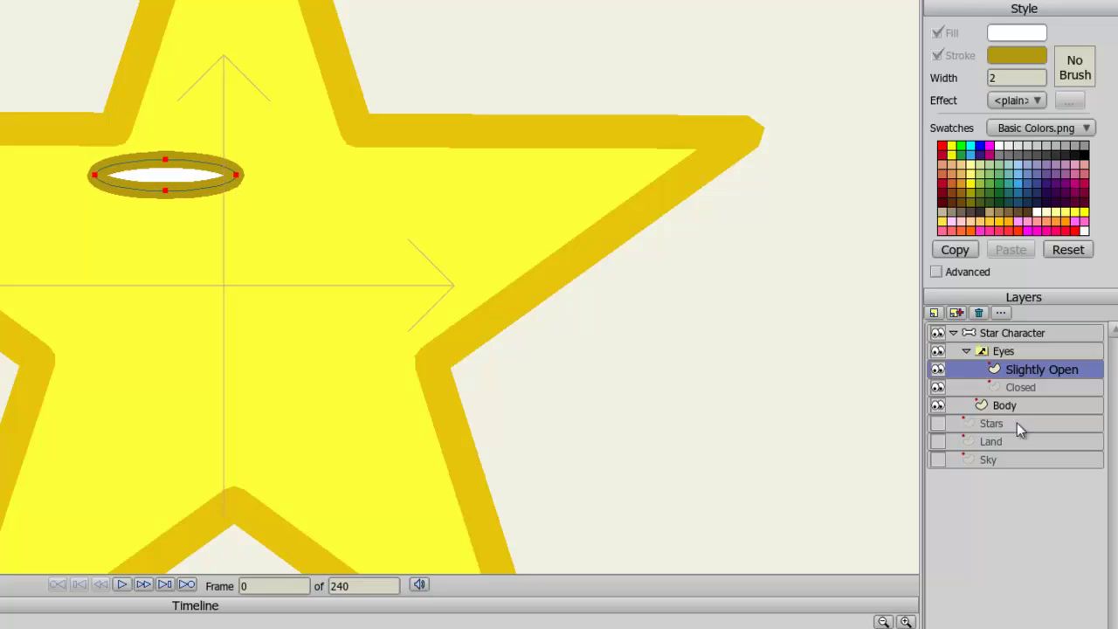
pyautogui.click(1058, 390)
pyautogui.click(1041, 373)
pyautogui.moveTo(175, 171); pyautogui.dragTo(164, 175)
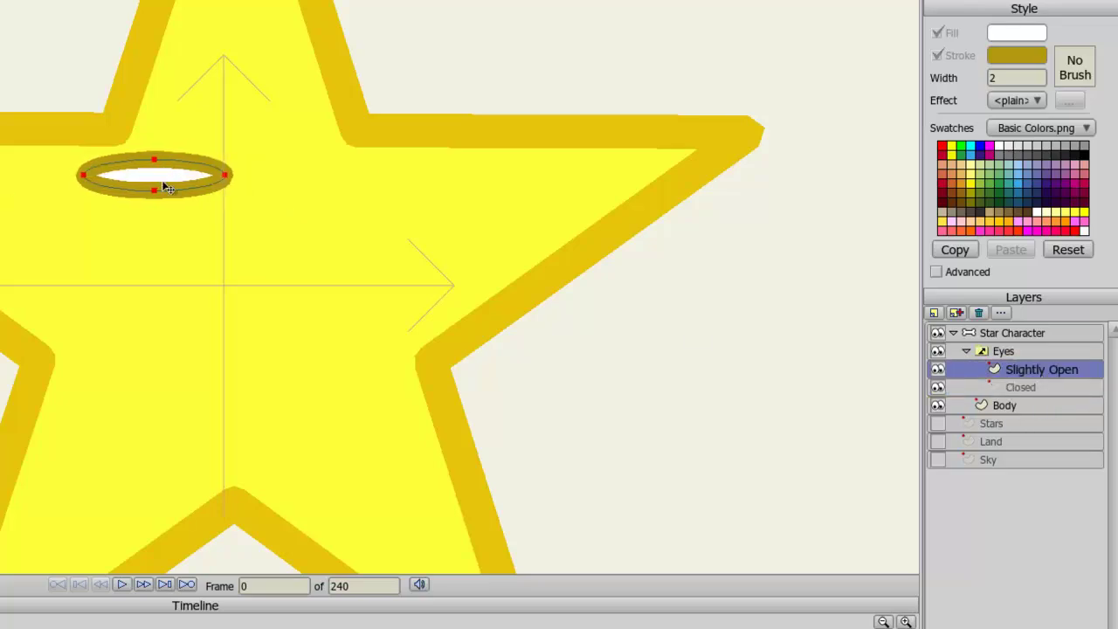
# Draw a matching flat oval for the right eye on Slightly Open, and nudge it level with the left one
pyautogui.click(1040, 386)
pyautogui.click(1041, 372)
pyautogui.moveTo(240, 150); pyautogui.dragTo(379, 184)
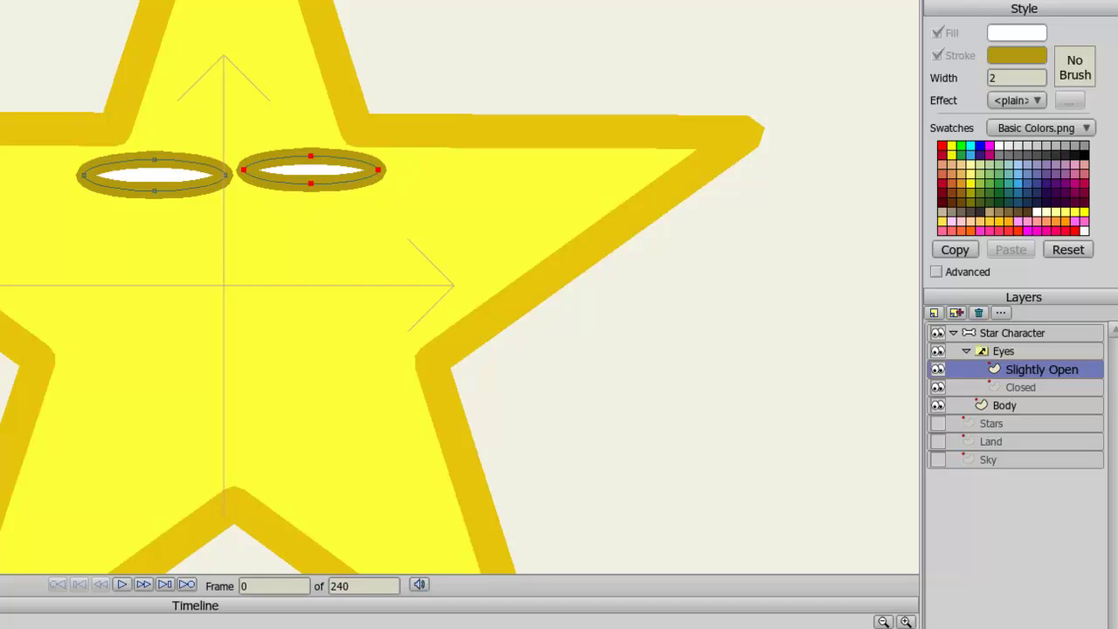
pyautogui.moveTo(306, 171); pyautogui.dragTo(303, 176)
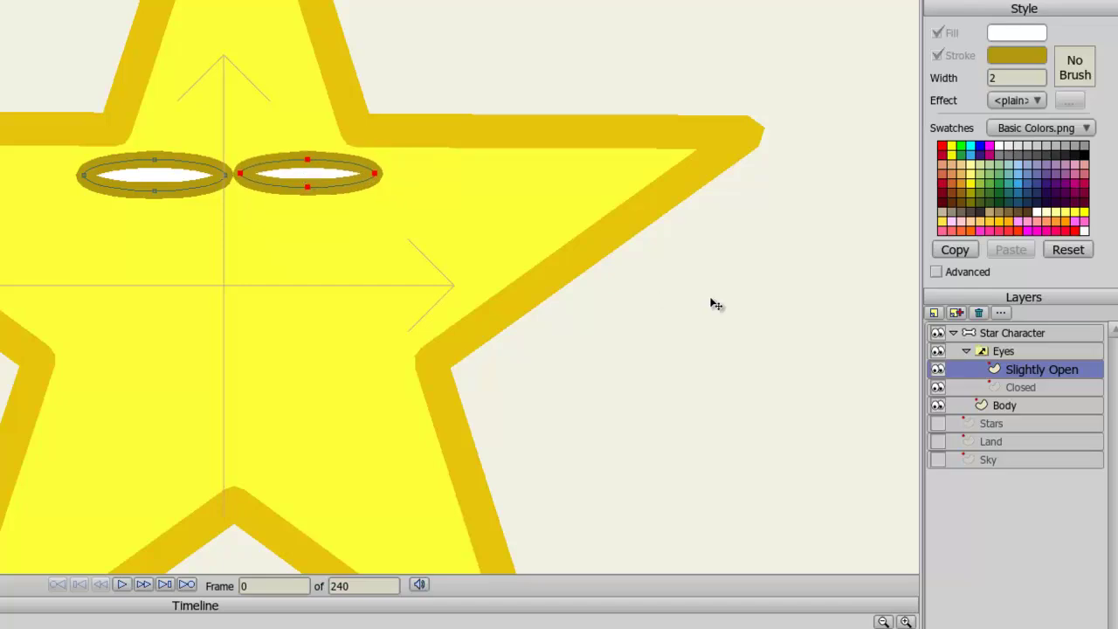
# Compare the Slightly Open and Closed layers, and nudge both slightly open eyes to align with the closed-eye lines
pyautogui.click(1020, 387)
pyautogui.click(1025, 371)
pyautogui.click(1025, 390)
pyautogui.click(1025, 377)
pyautogui.click(1022, 404)
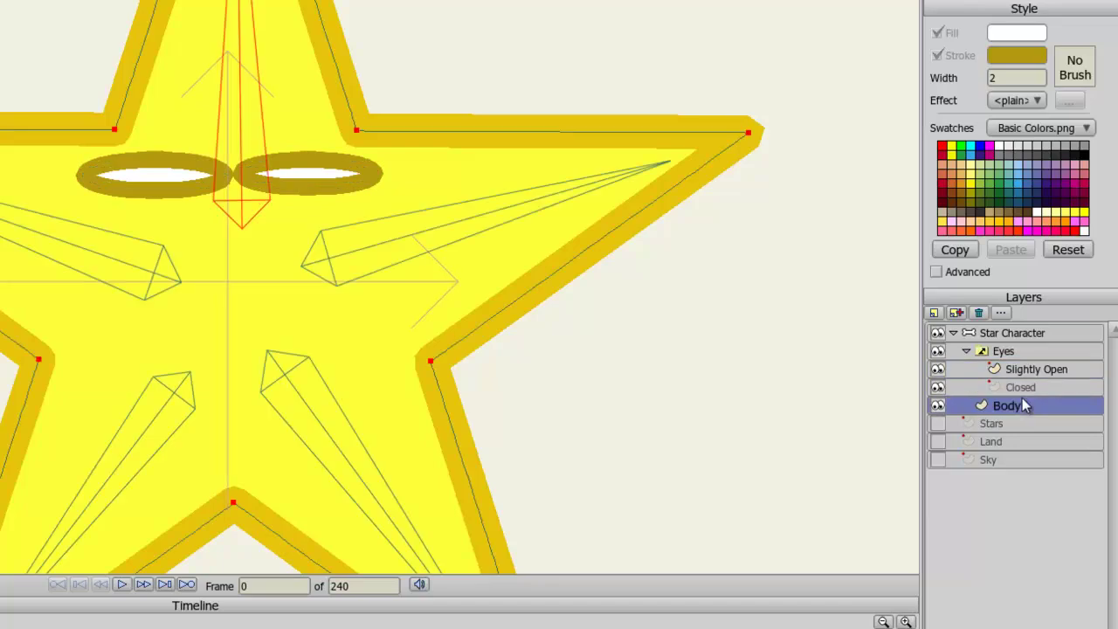
pyautogui.click(1023, 388)
pyautogui.click(1024, 371)
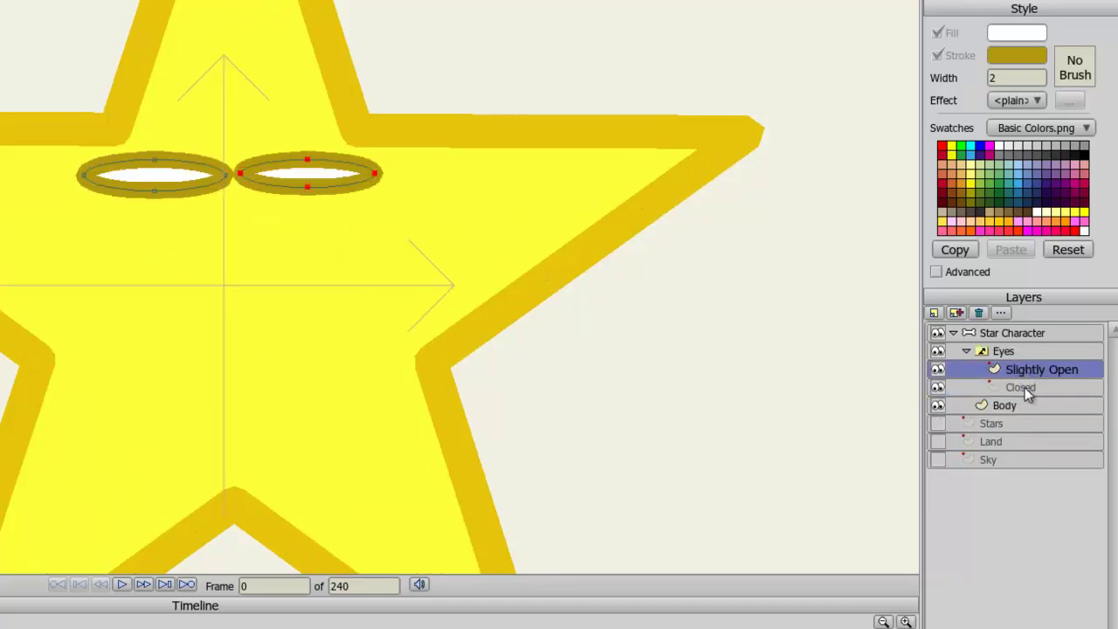
pyautogui.click(173, 180)
pyautogui.moveTo(318, 182); pyautogui.dragTo(313, 178)
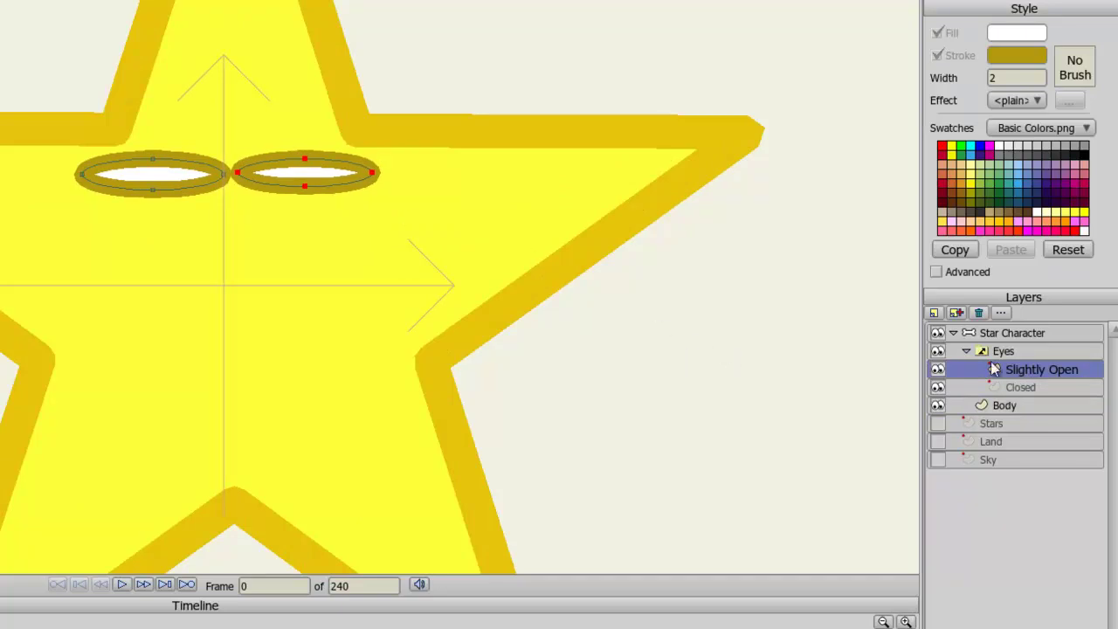
# Add a vector layer named Open above Slightly Open inside the Eyes switch layer
pyautogui.click(934, 313)
pyautogui.click(936, 329)
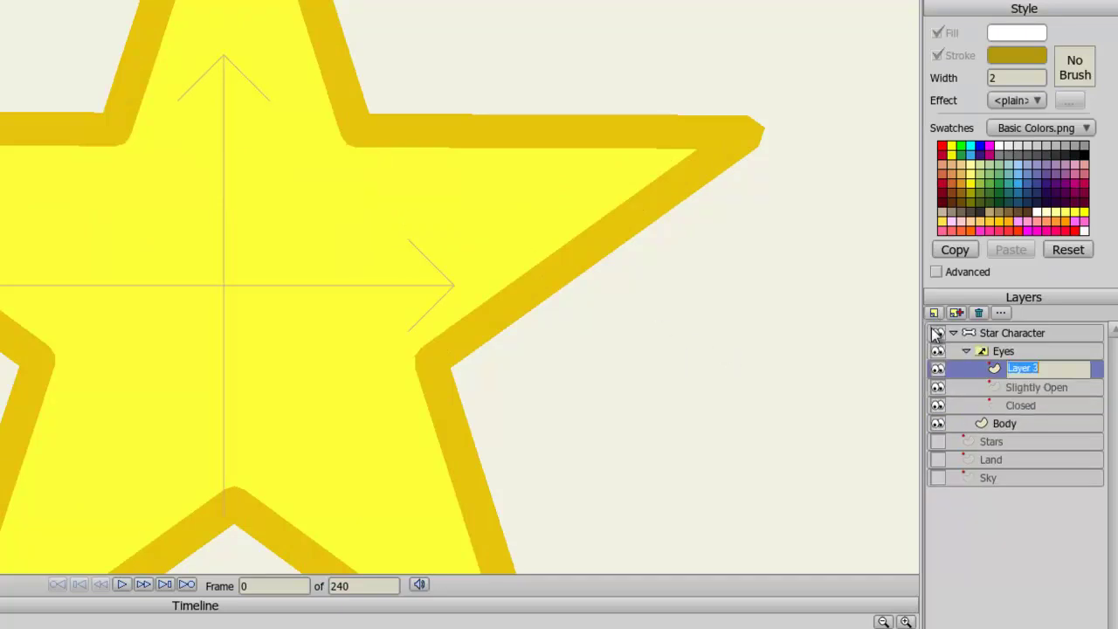
pyautogui.write('Open')
pyautogui.press('Return')
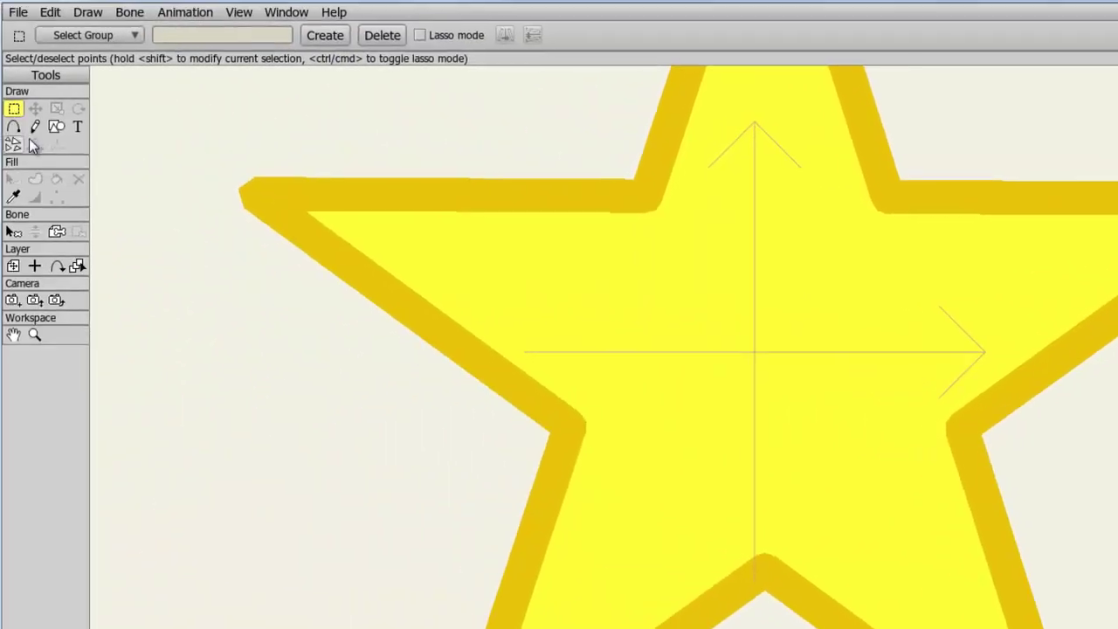
# Draw a large round white left eye on the Open layer, and move it up beside the star's vertical center line
pyautogui.click(60, 130)
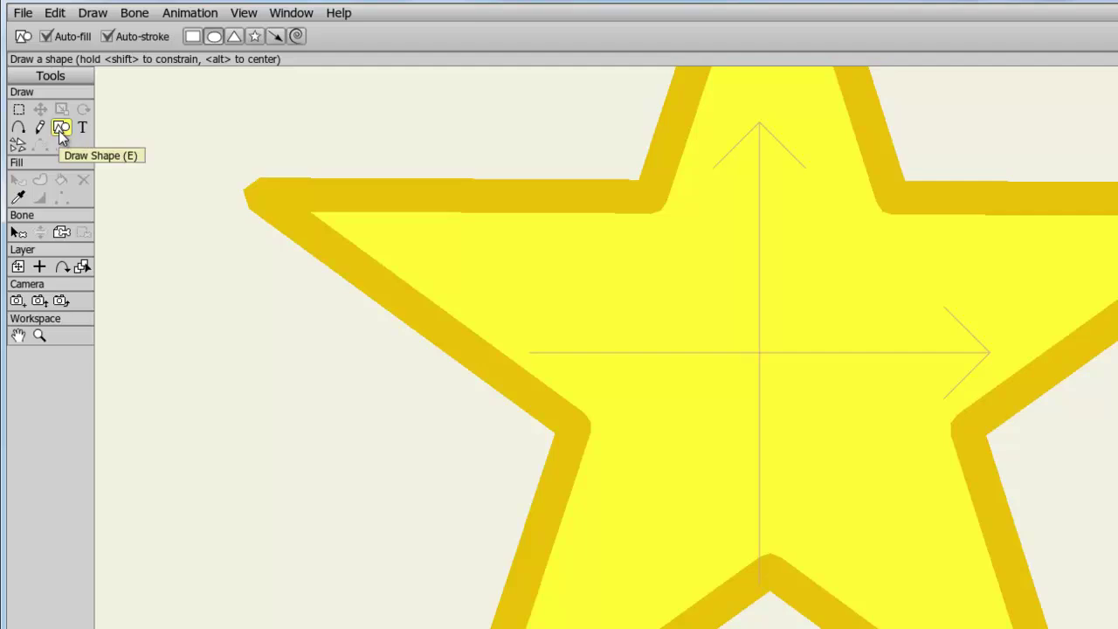
pyautogui.moveTo(629, 212); pyautogui.dragTo(762, 337)
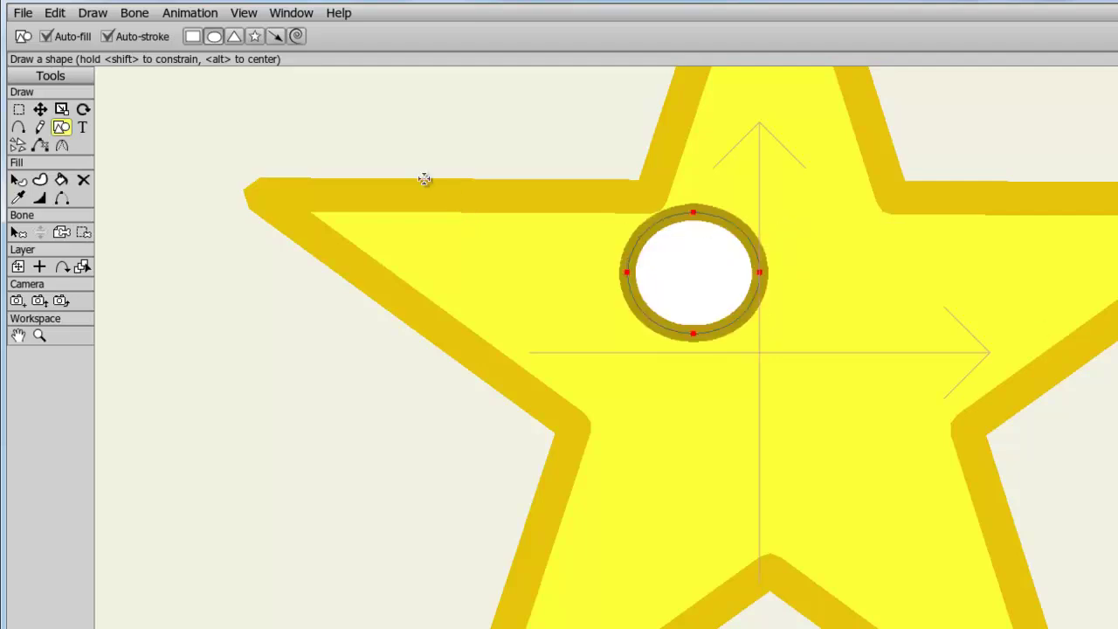
pyautogui.click(41, 110)
pyautogui.moveTo(710, 278); pyautogui.dragTo(710, 251)
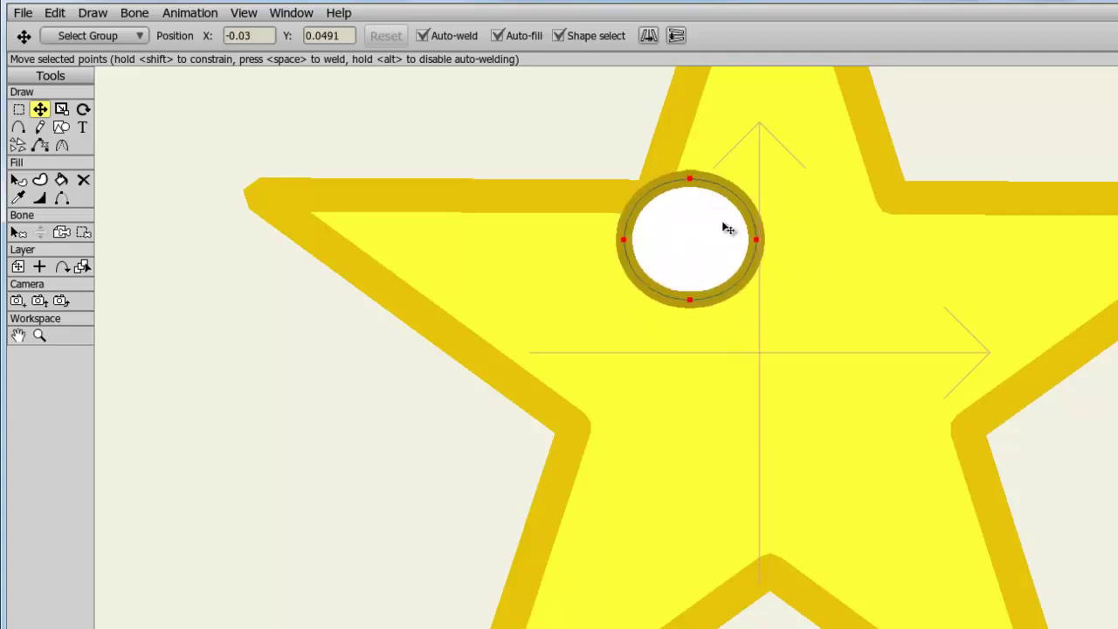
pyautogui.moveTo(683, 253); pyautogui.dragTo(697, 254)
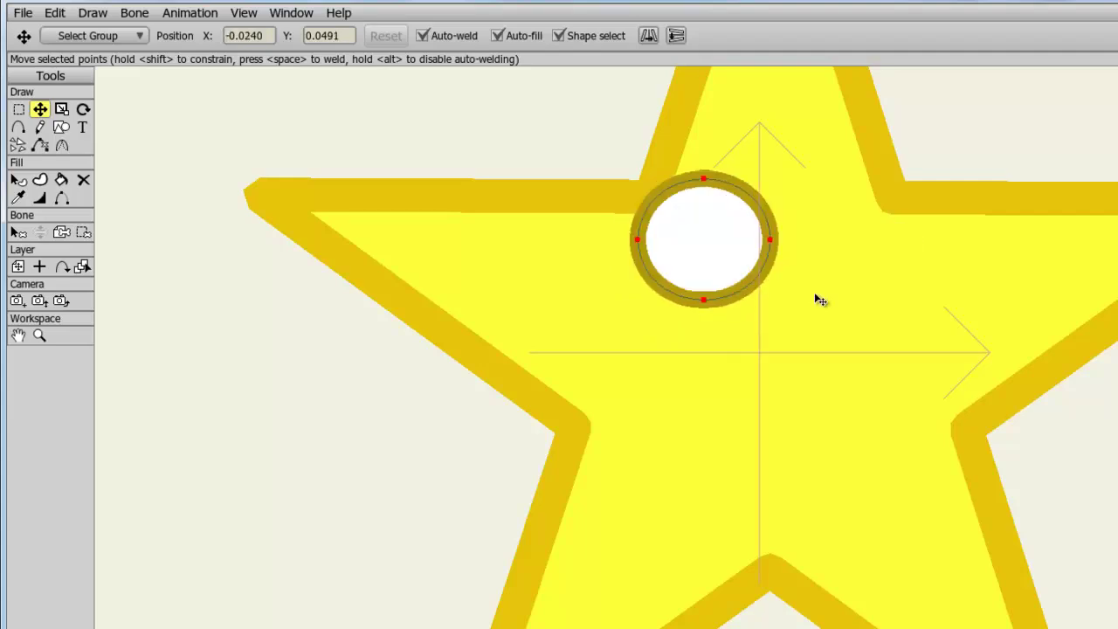
pyautogui.moveTo(718, 265); pyautogui.dragTo(710, 265)
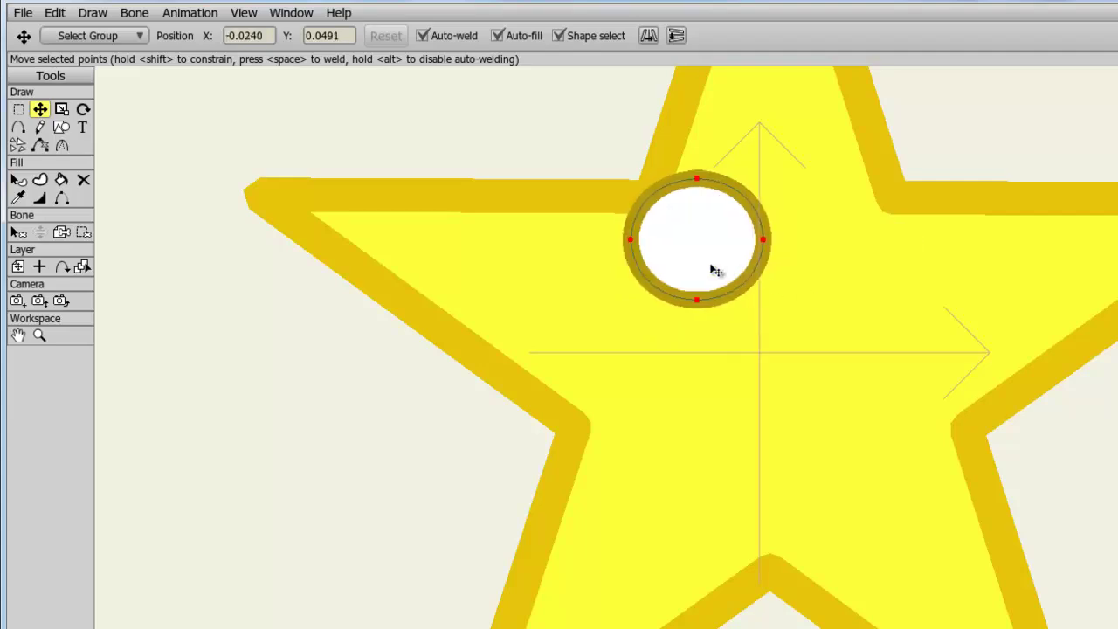
# Draw a matching round right eye on the Open layer, and move it closer to the left eye
pyautogui.click(63, 128)
pyautogui.moveTo(778, 173); pyautogui.dragTo(912, 300)
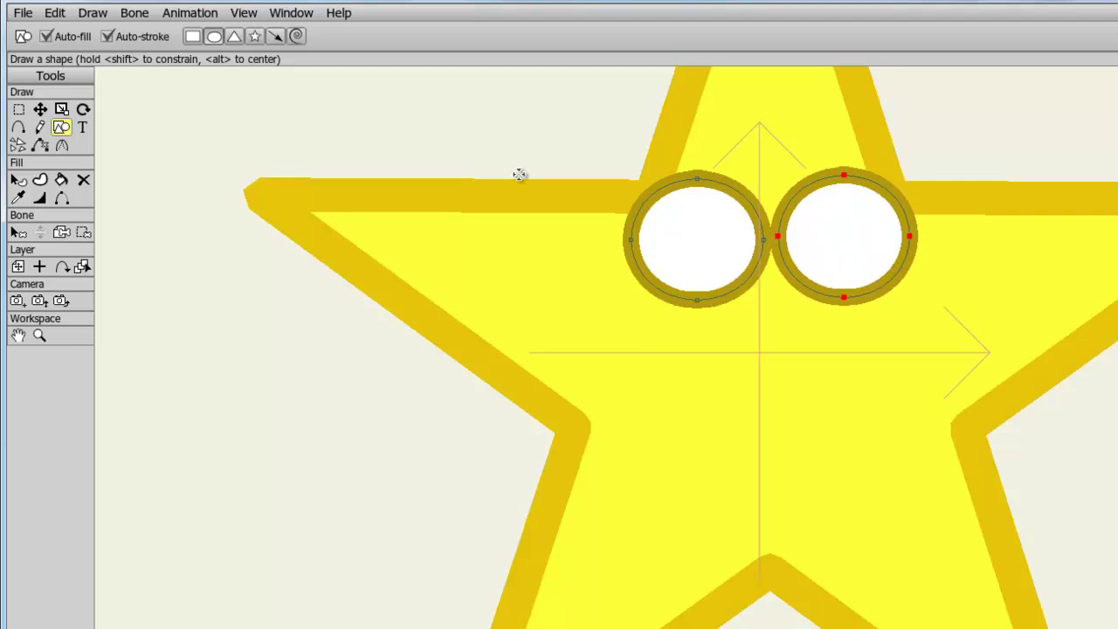
pyautogui.click(41, 111)
pyautogui.moveTo(841, 215); pyautogui.dragTo(830, 218)
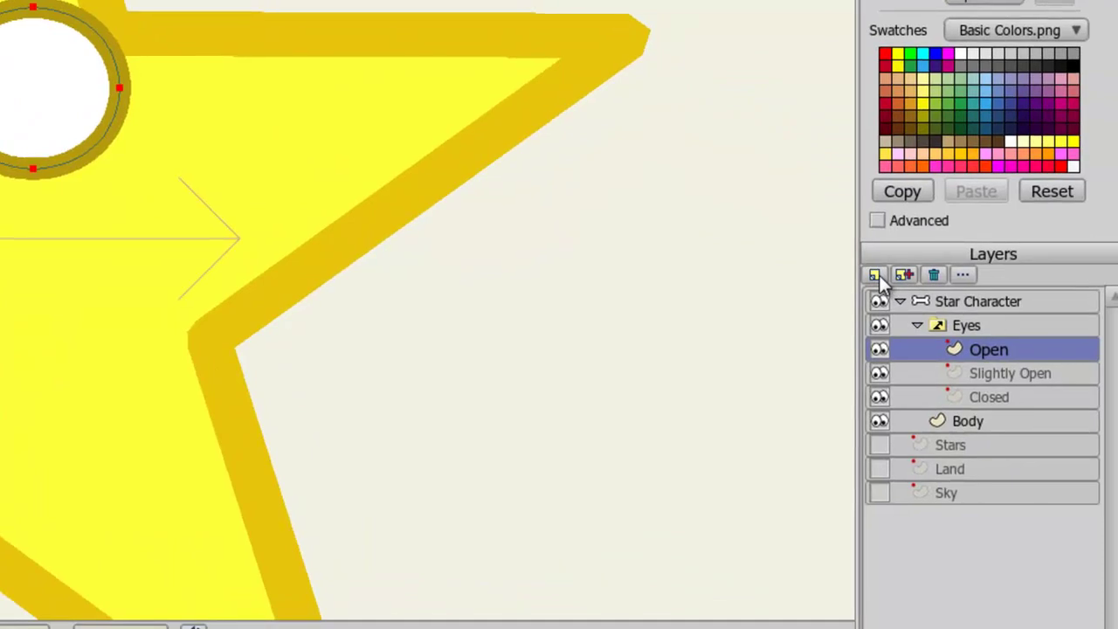
# Add a vector layer named Blank above Open inside the Eyes switch layer, and select the Slightly Open layer
pyautogui.click(877, 275)
pyautogui.click(895, 303)
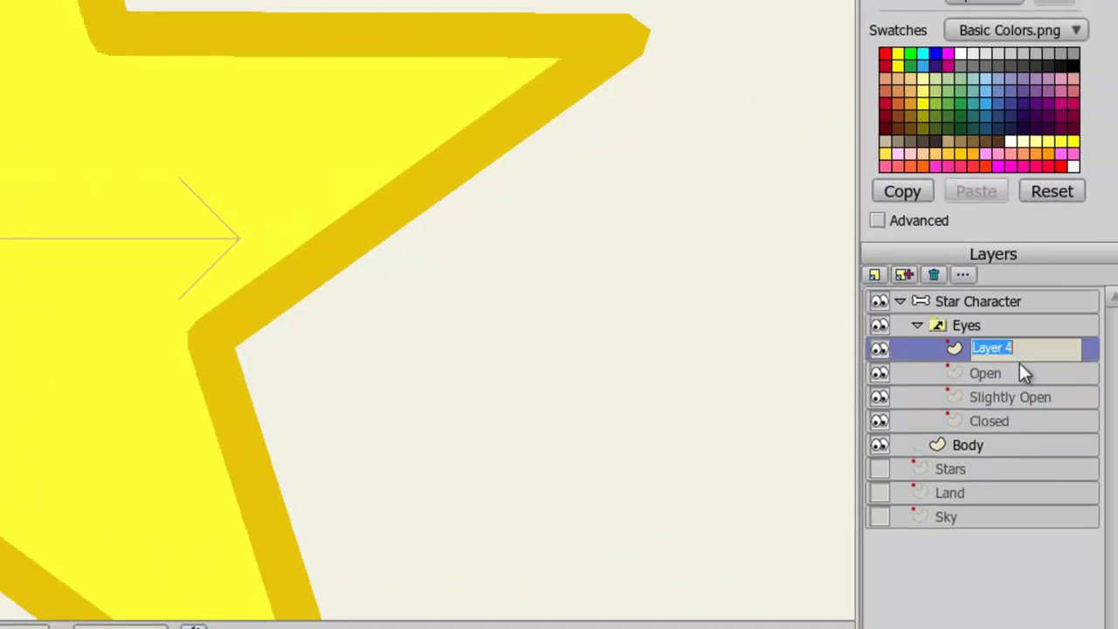
pyautogui.write('ank')
pyautogui.press('Return')
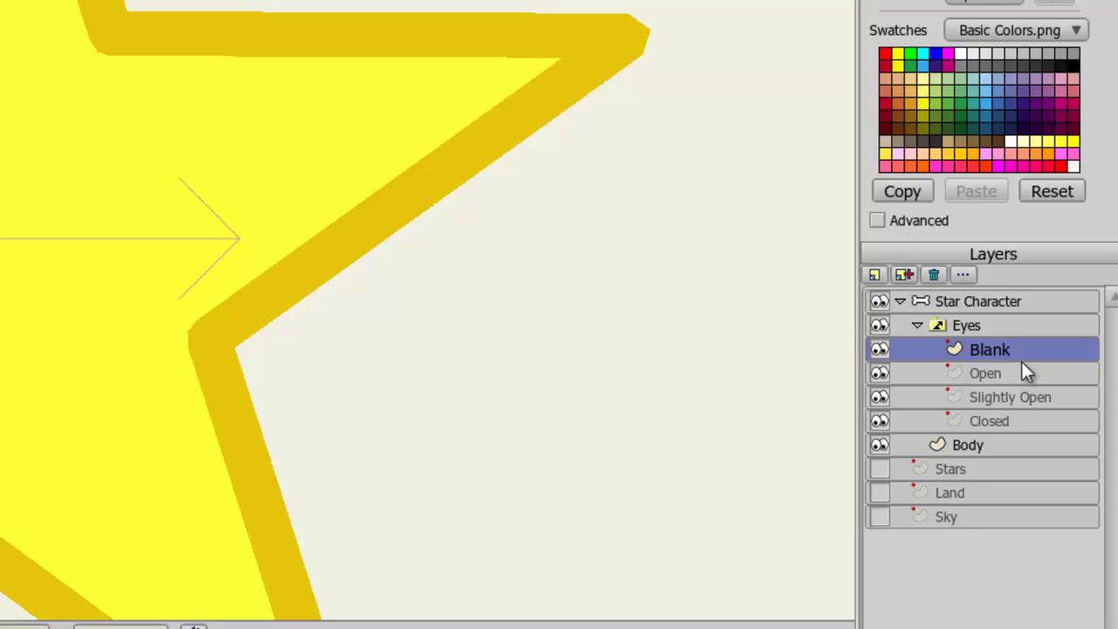
pyautogui.click(1017, 402)
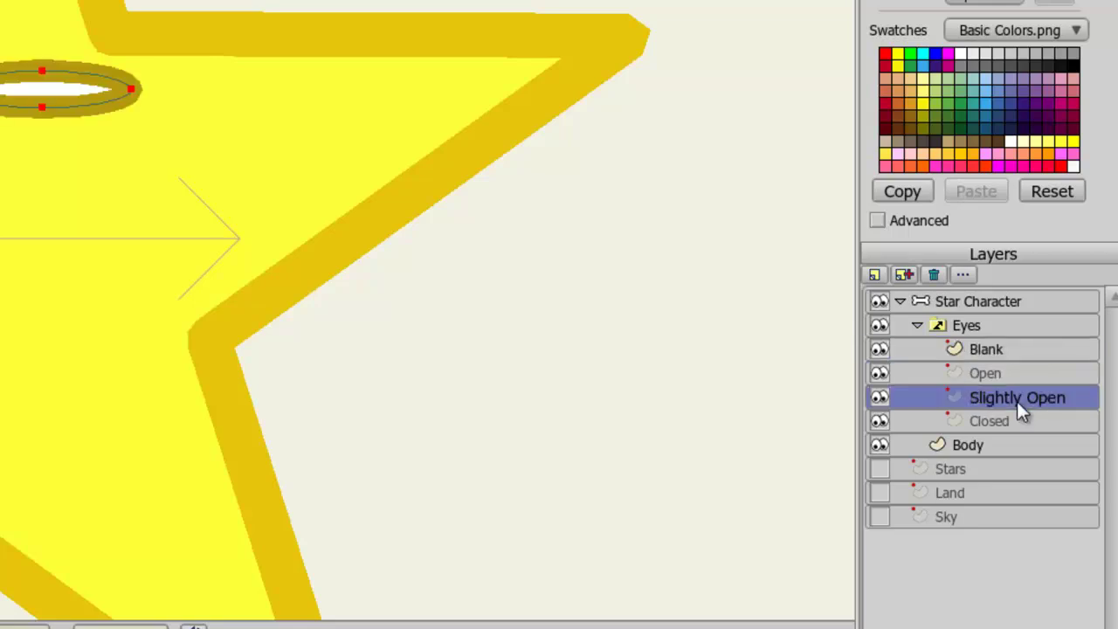
# Set the shape drawing style to a black (000000) fill and a black (000000) stroke with width 1
pyautogui.scroll(2, 862, 393)
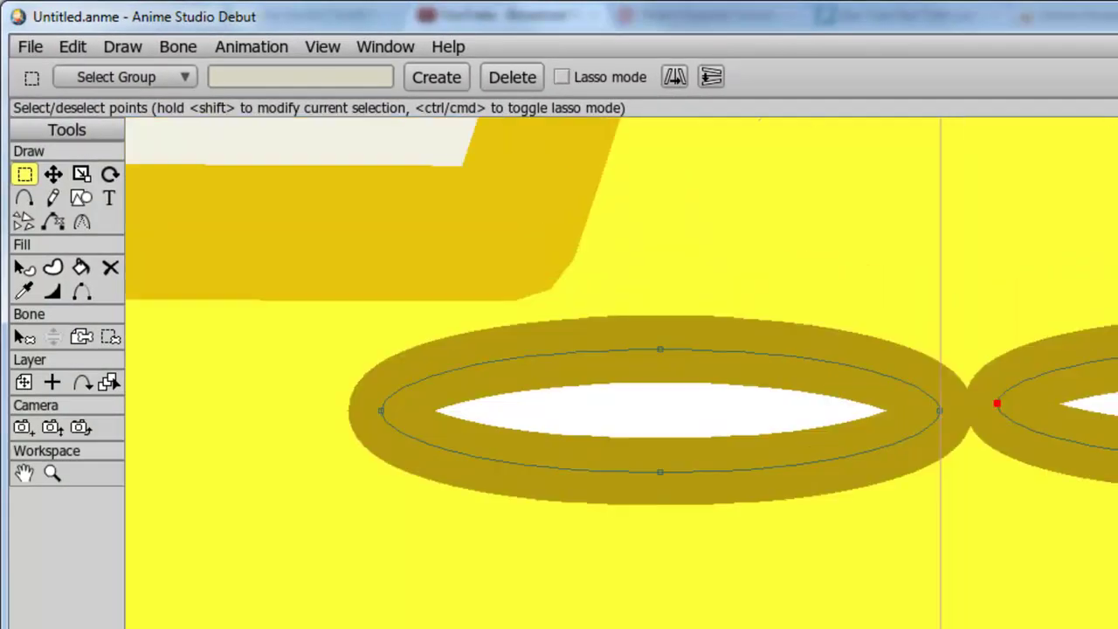
pyautogui.click(80, 201)
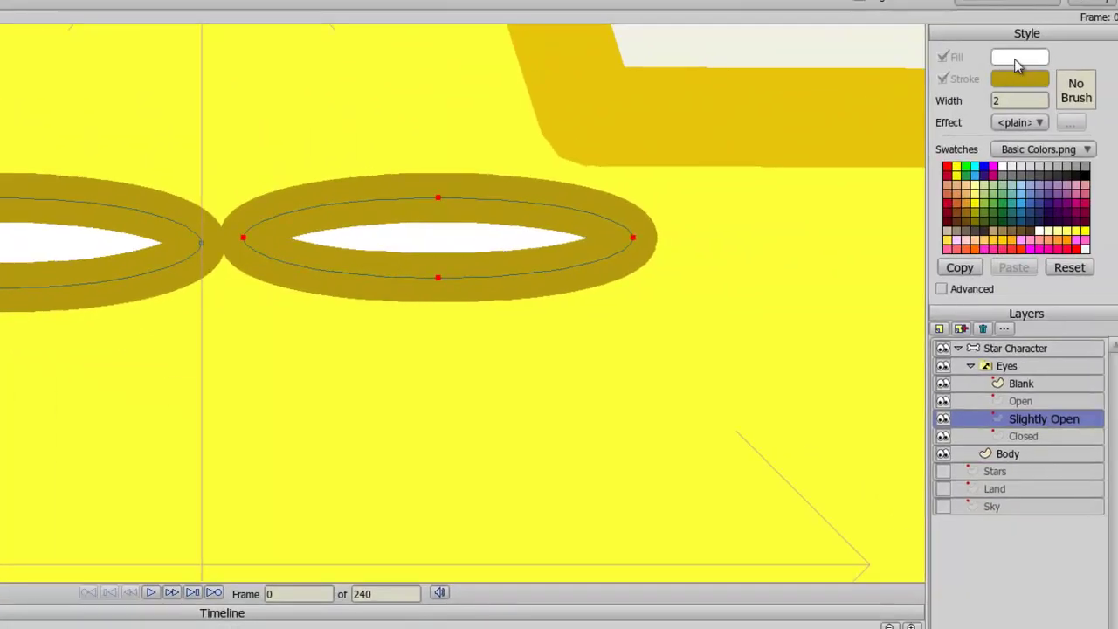
pyautogui.click(1018, 60)
pyautogui.moveTo(192, 415); pyautogui.dragTo(35, 507)
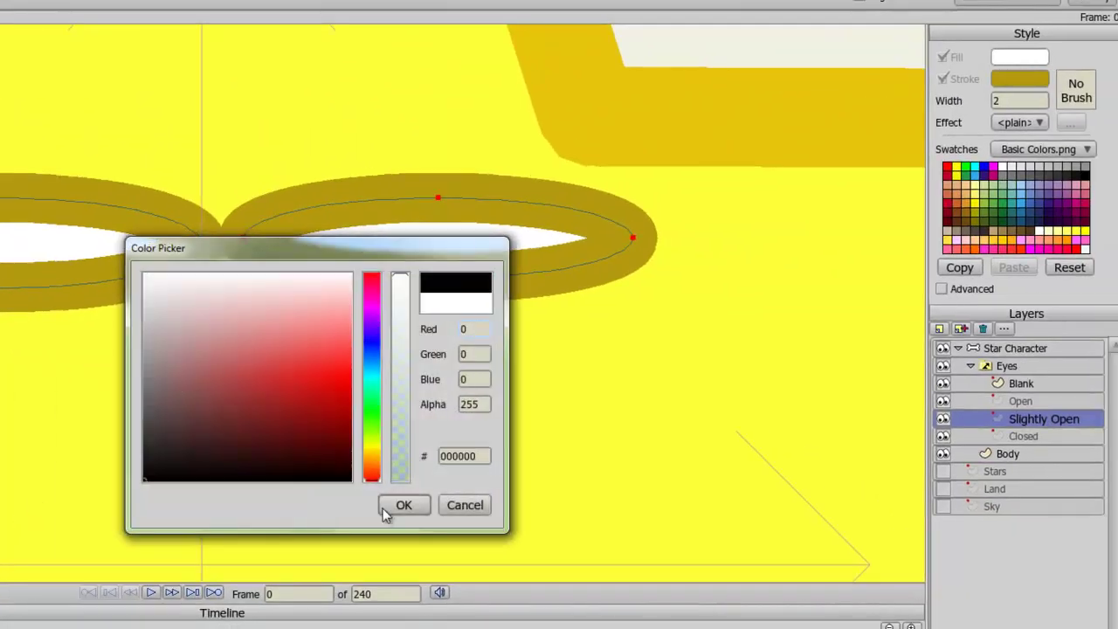
pyautogui.click(391, 507)
pyautogui.click(1005, 79)
pyautogui.moveTo(266, 405); pyautogui.dragTo(452, 548)
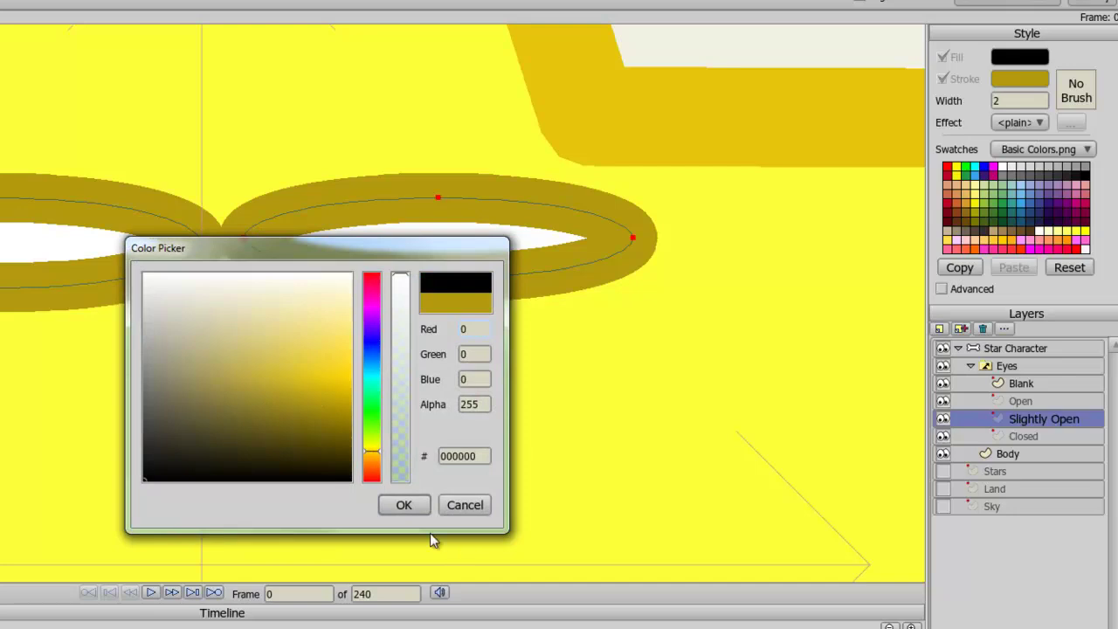
pyautogui.click(401, 505)
pyautogui.moveTo(1003, 101); pyautogui.dragTo(955, 112)
pyautogui.write('1')
pyautogui.press('Return')
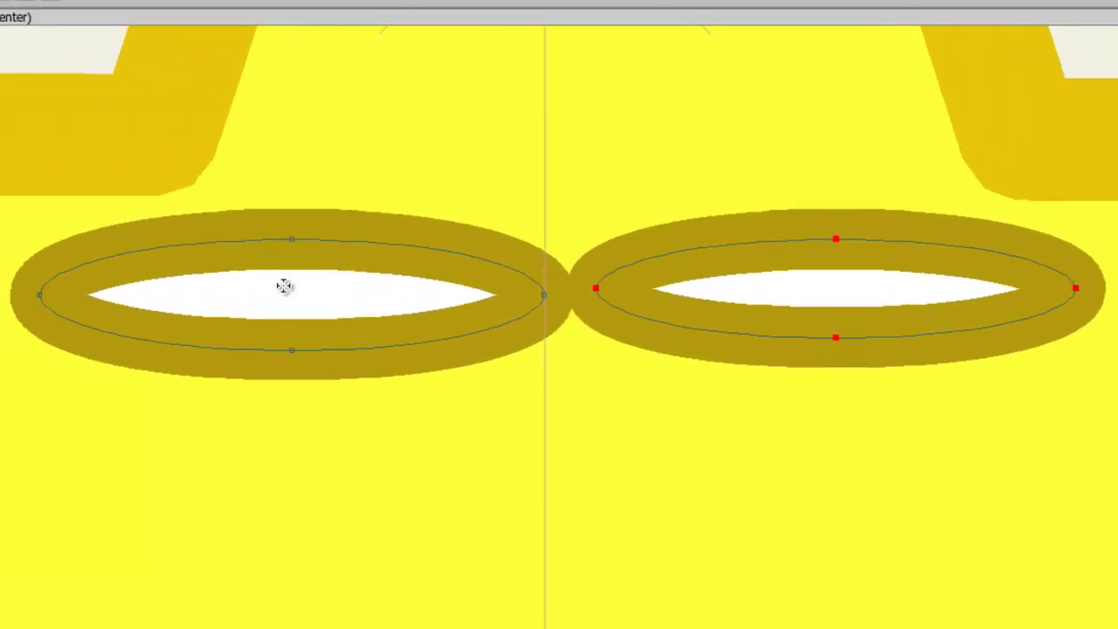
# Draw small black oval pupils in both eyes on the Slightly Open layer, and larger round black pupils in both eyes on the Open layer
pyautogui.moveTo(260, 292)
pyautogui.mouseDown()
pyautogui.moveTo(309, 319)
pyautogui.moveTo(317, 309)
pyautogui.mouseUp()
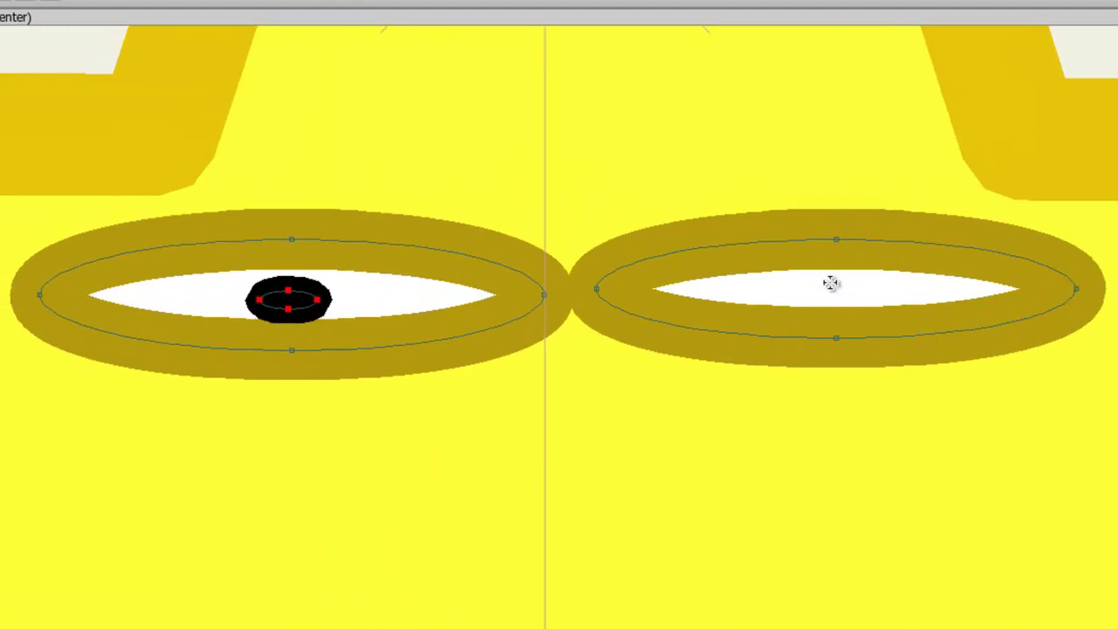
pyautogui.moveTo(807, 285); pyautogui.dragTo(876, 298)
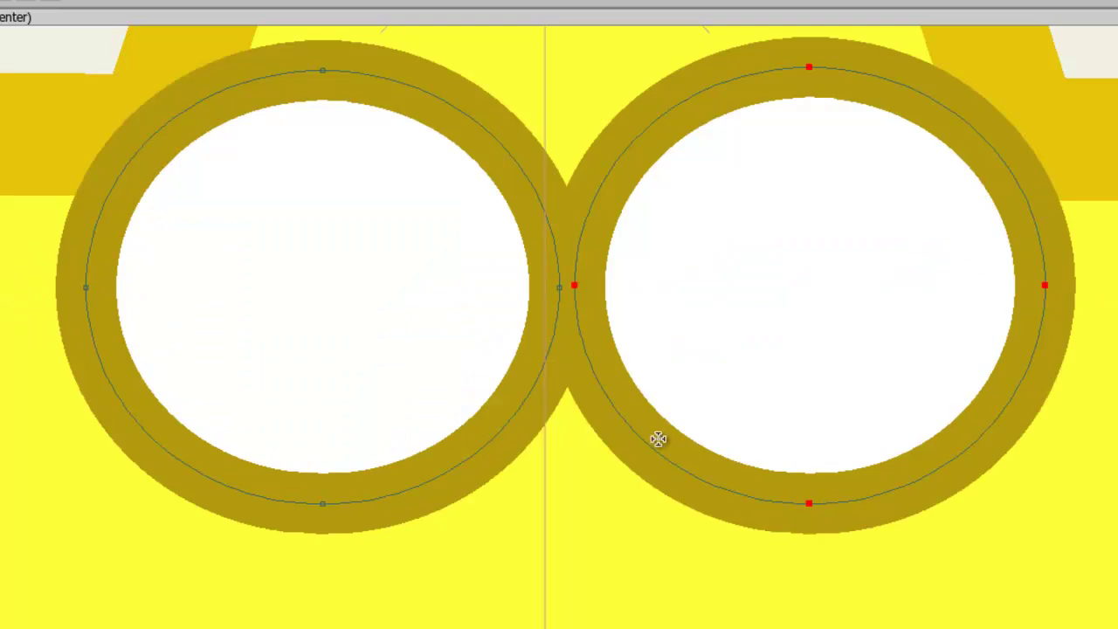
pyautogui.moveTo(268, 234); pyautogui.dragTo(384, 342)
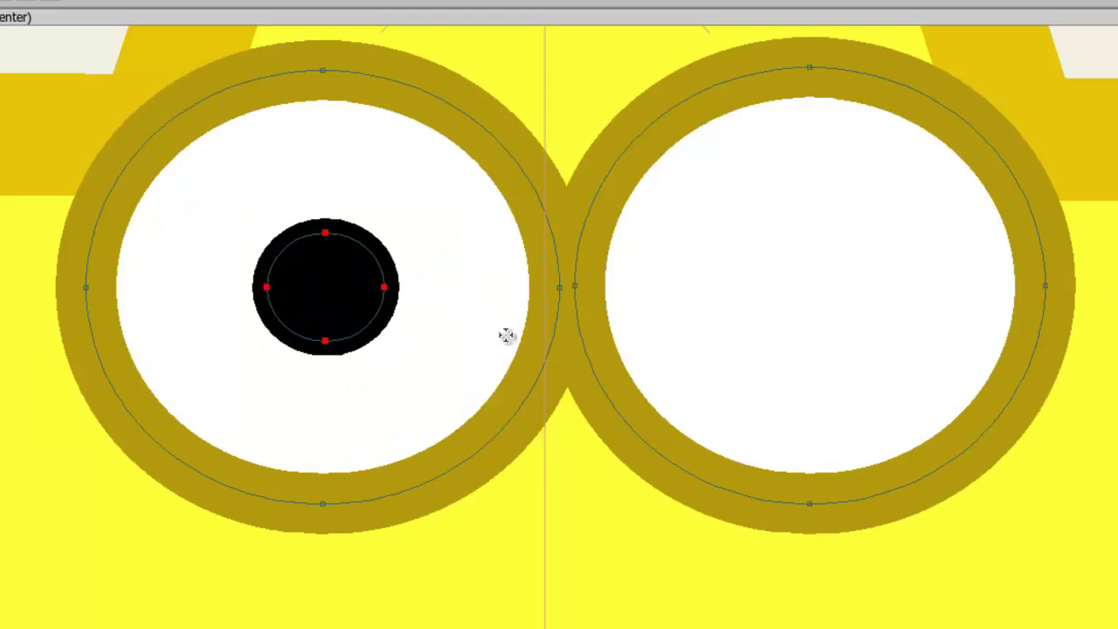
pyautogui.moveTo(745, 224); pyautogui.dragTo(886, 348)
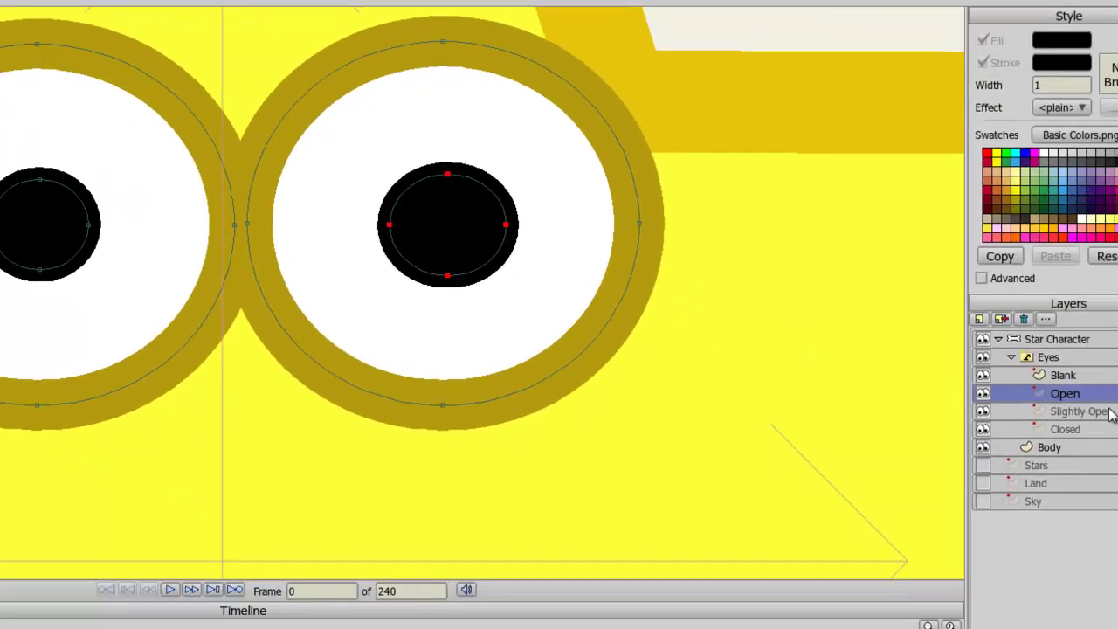
# Review the Closed, Slightly Open, Open and Blank eye layers in turn on the star
pyautogui.click(1059, 404)
pyautogui.click(1057, 418)
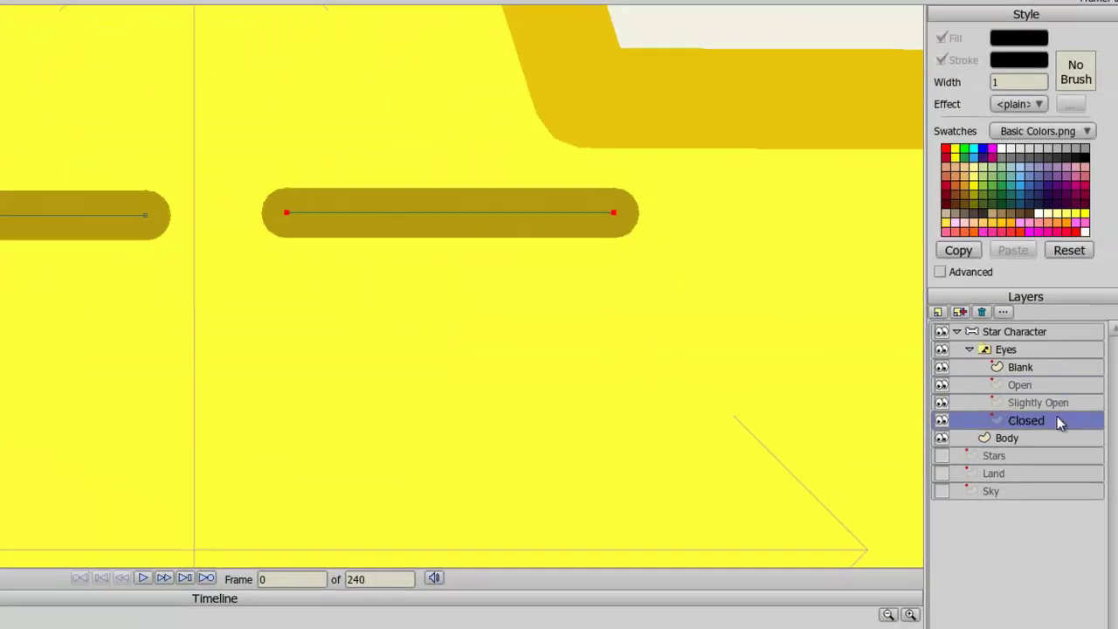
pyautogui.click(1054, 407)
pyautogui.click(1045, 385)
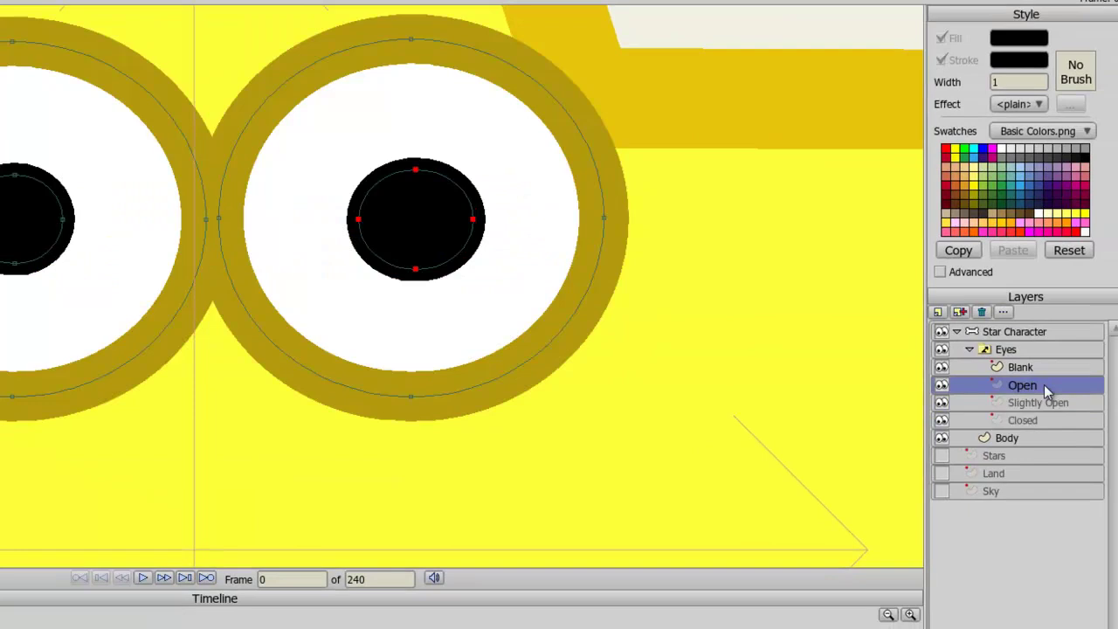
pyautogui.click(1039, 370)
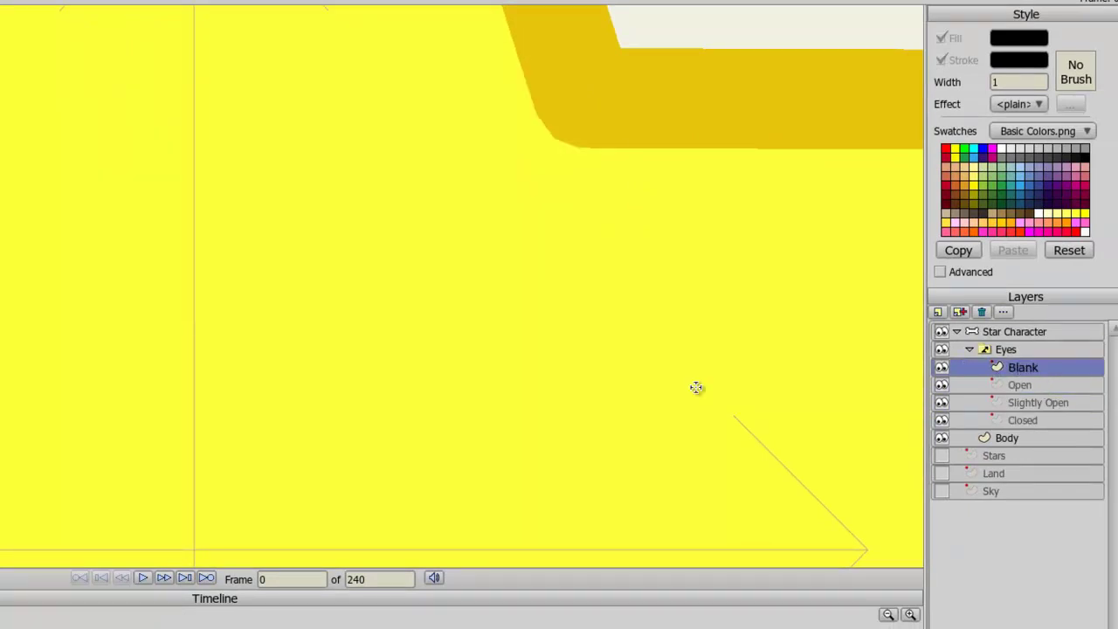
pyautogui.scroll(-4, 567, 440)
pyautogui.moveTo(567, 441); pyautogui.dragTo(573, 360)
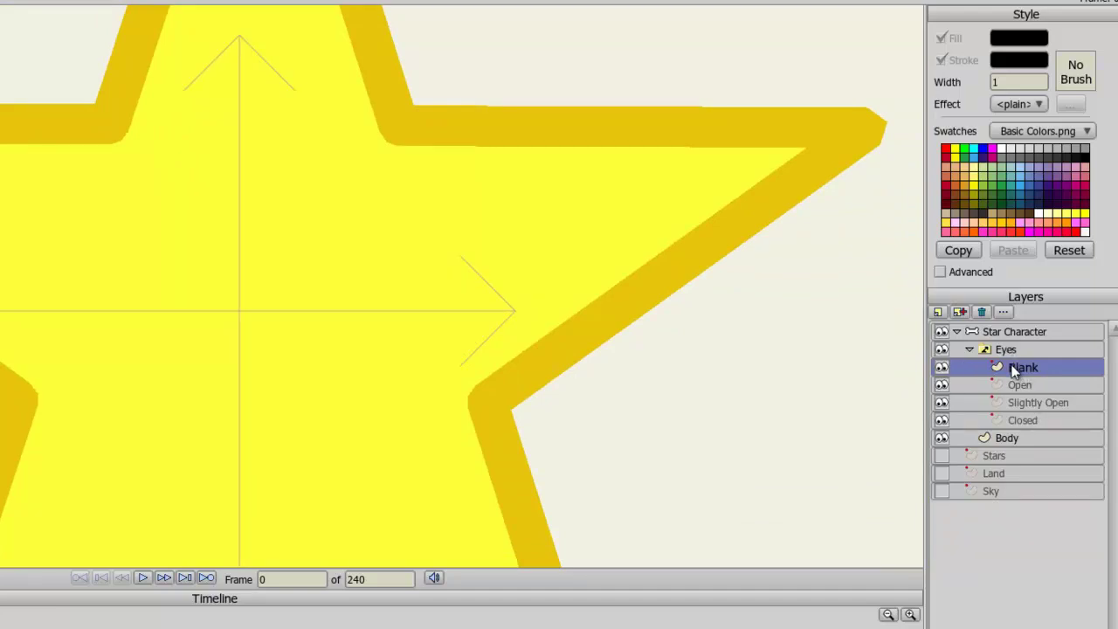
# Add a switch layer named Mouth above the collapsed Eyes layer inside Star Character, and switch the Eyes layer to Open
pyautogui.click(970, 350)
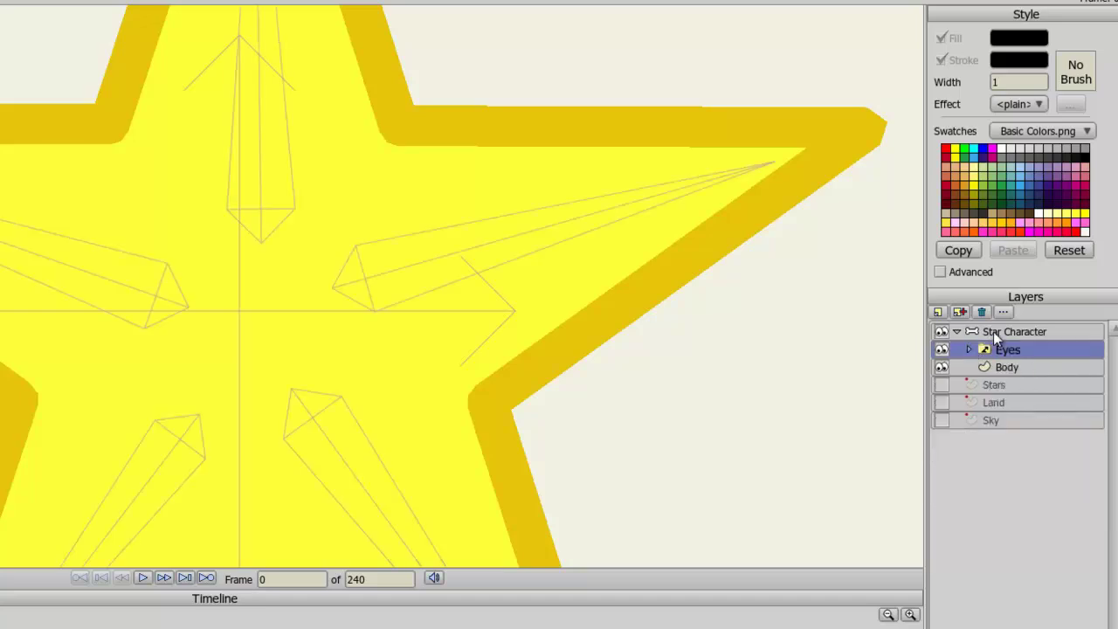
pyautogui.click(994, 331)
pyautogui.click(940, 312)
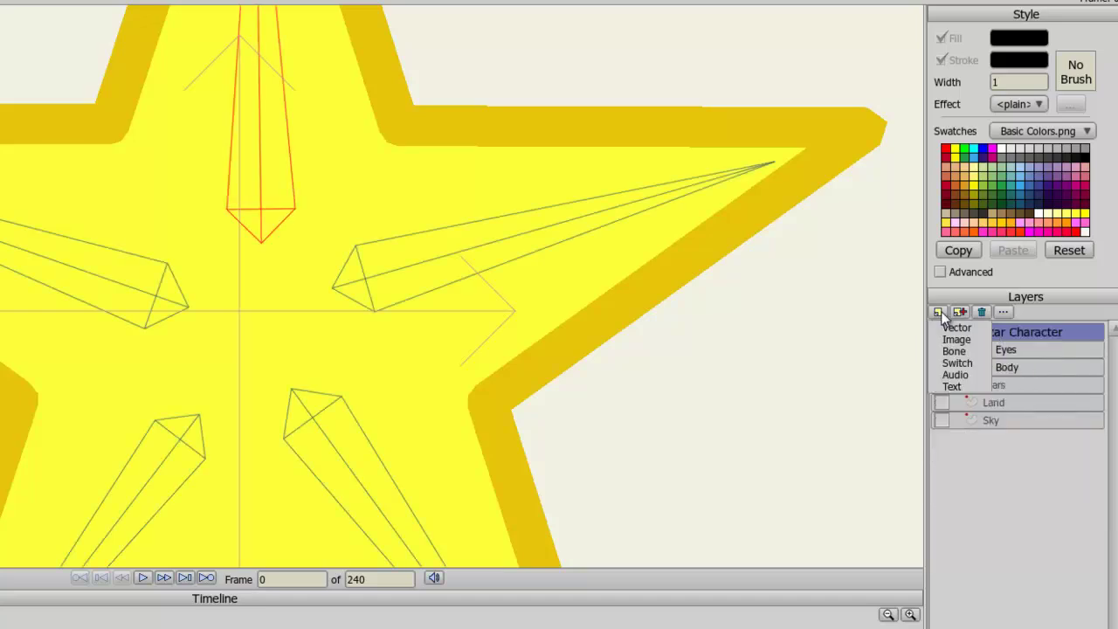
pyautogui.click(960, 363)
pyautogui.write('Mouth')
pyautogui.press('Return')
pyautogui.moveTo(1025, 330); pyautogui.dragTo(1032, 349)
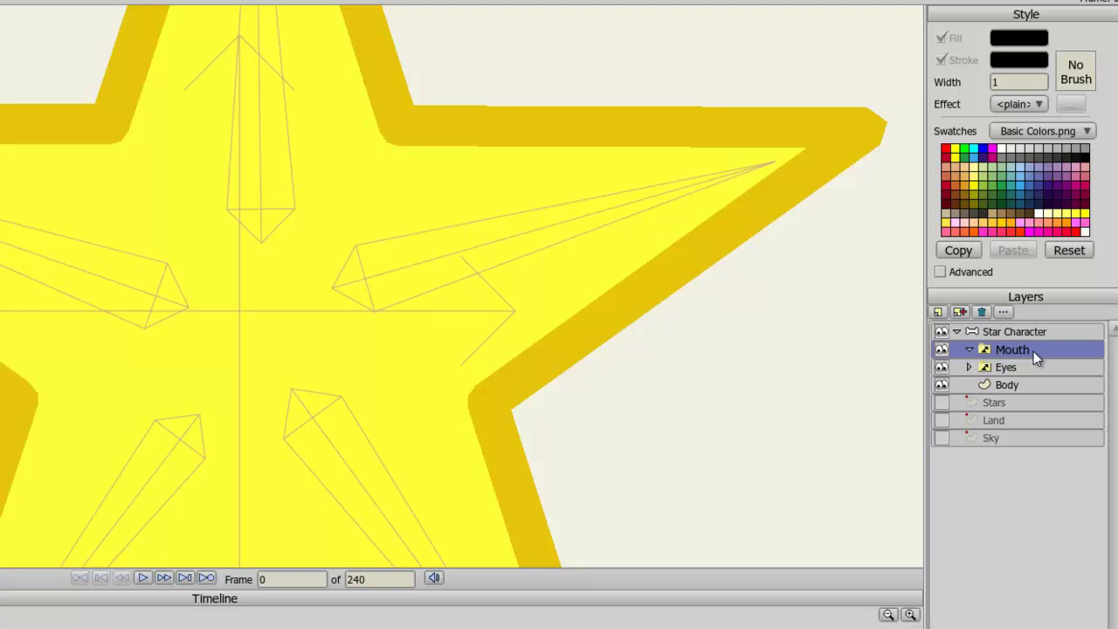
pyautogui.rightClick(1022, 368)
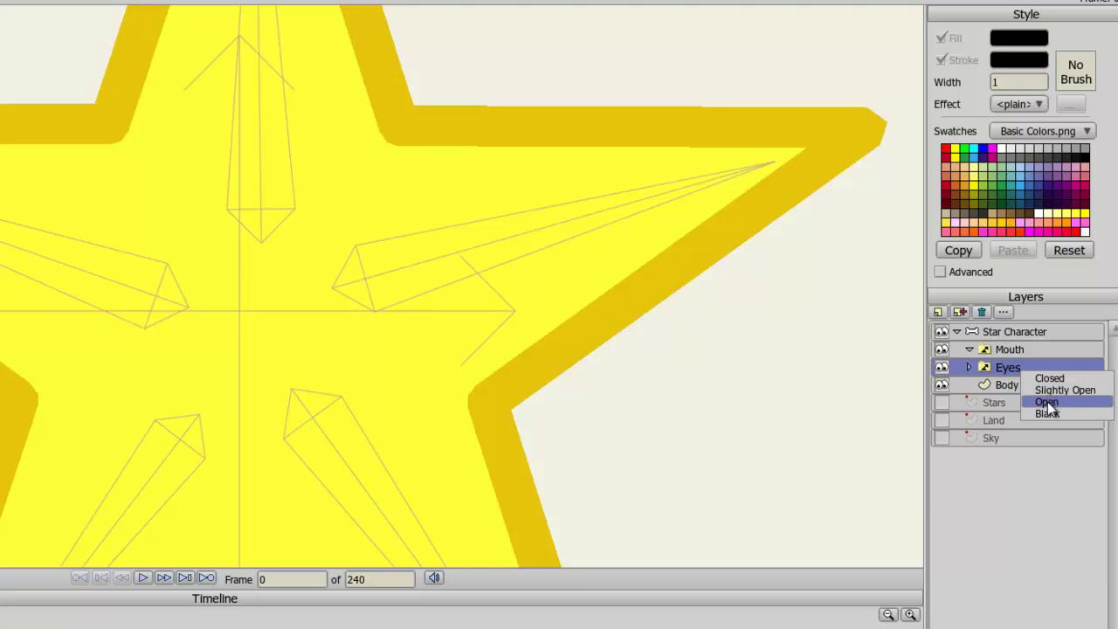
pyautogui.click(1047, 402)
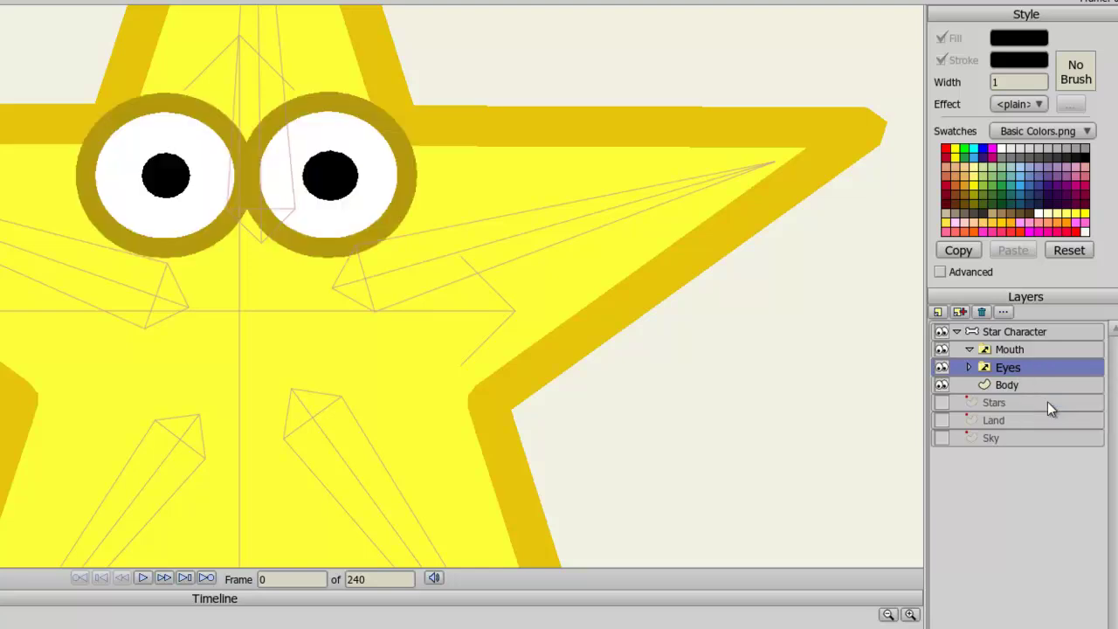
# Add a vector layer inside the Mouth switch layer and name it Closed
pyautogui.click(1010, 350)
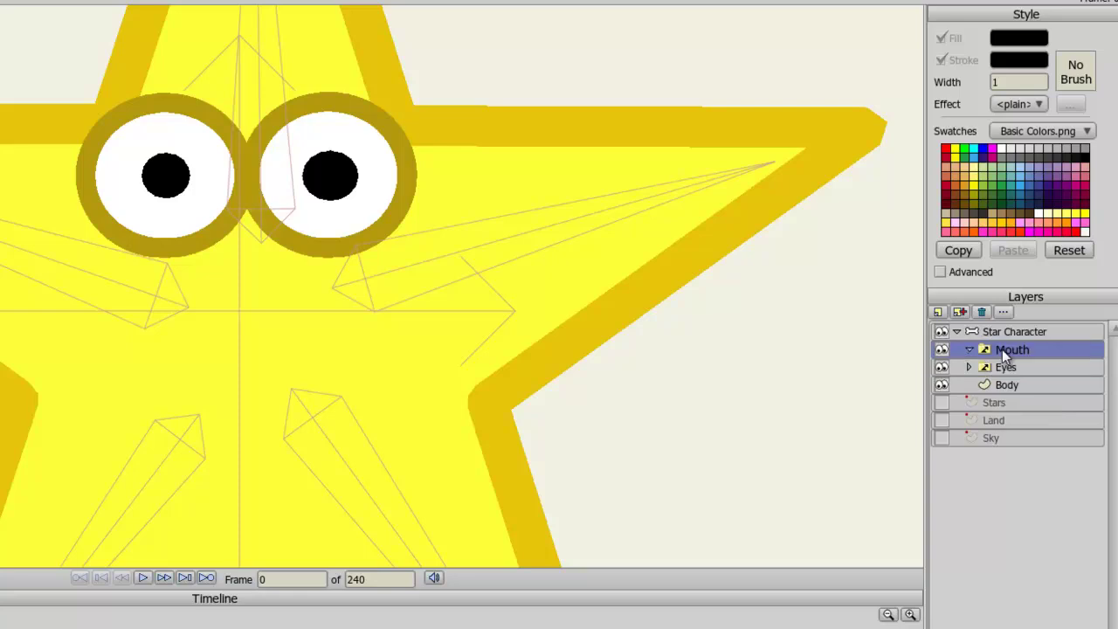
pyautogui.click(937, 313)
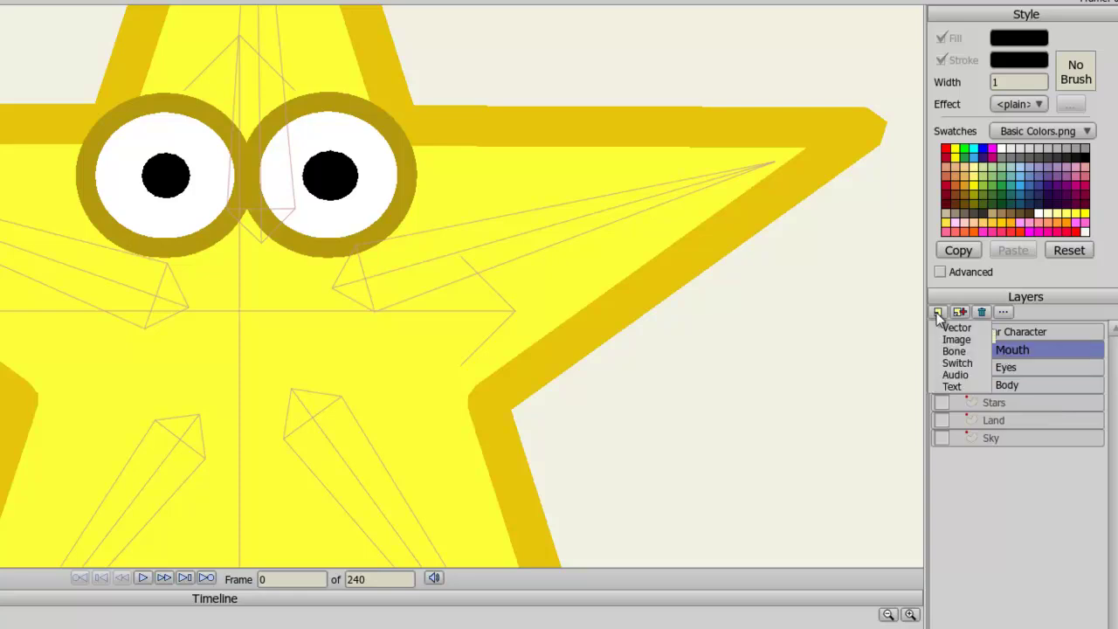
pyautogui.click(942, 329)
pyautogui.moveTo(983, 350); pyautogui.dragTo(996, 370)
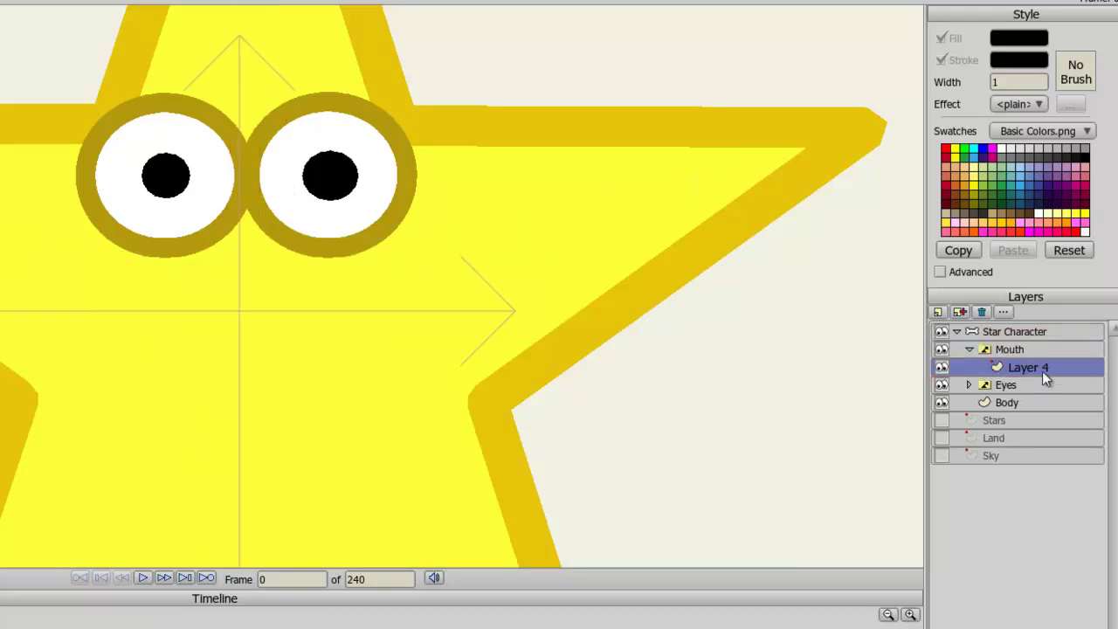
pyautogui.doubleClick(961, 365)
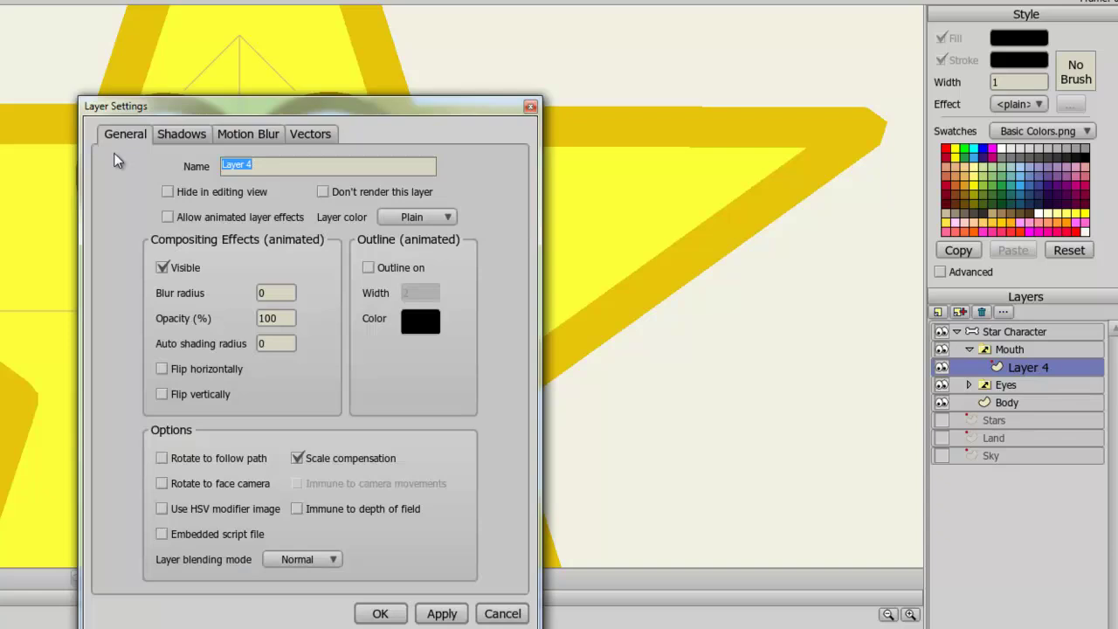
pyautogui.write('Closed')
pyautogui.press('Return')
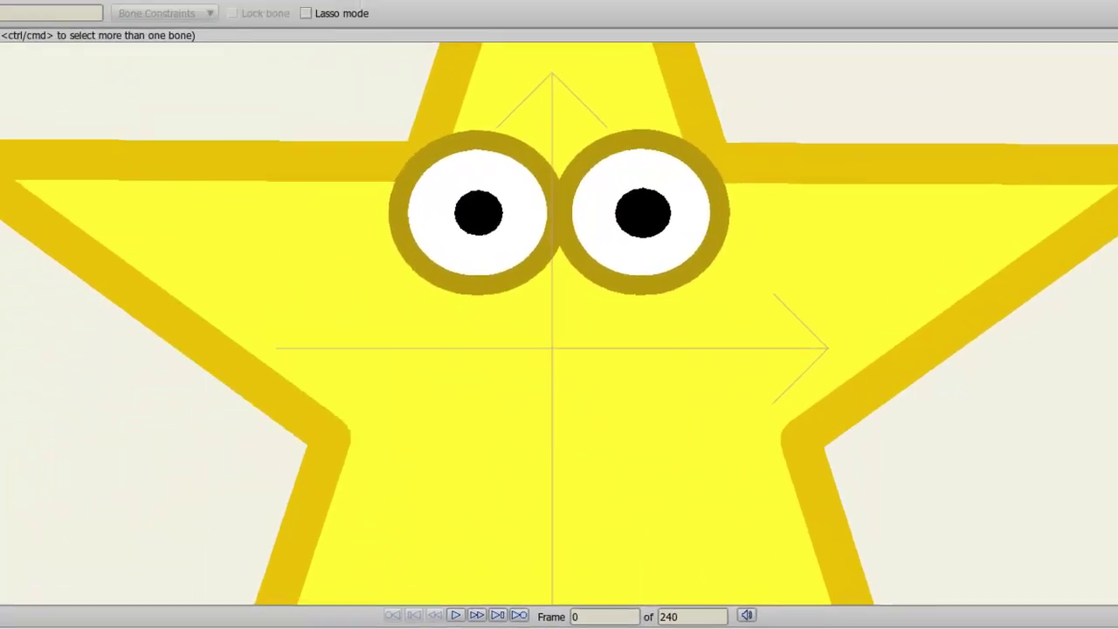
# Draw a smooth three-point smile curve below the eyes on the Closed layer, and stroke it with the style copied from the eye outline
pyautogui.click(17, 128)
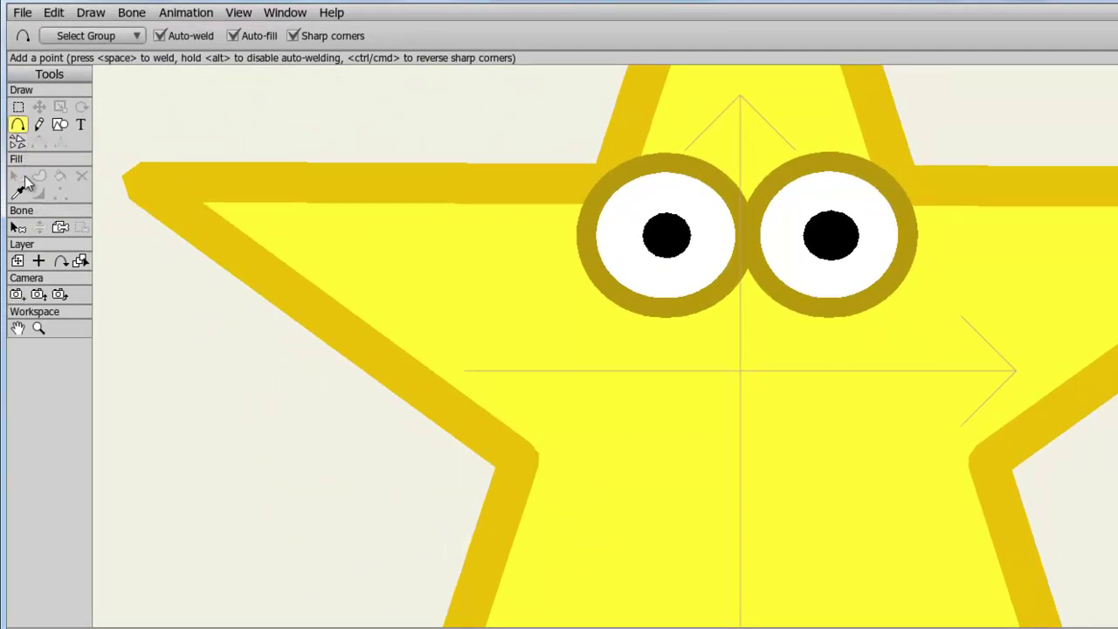
pyautogui.click(18, 193)
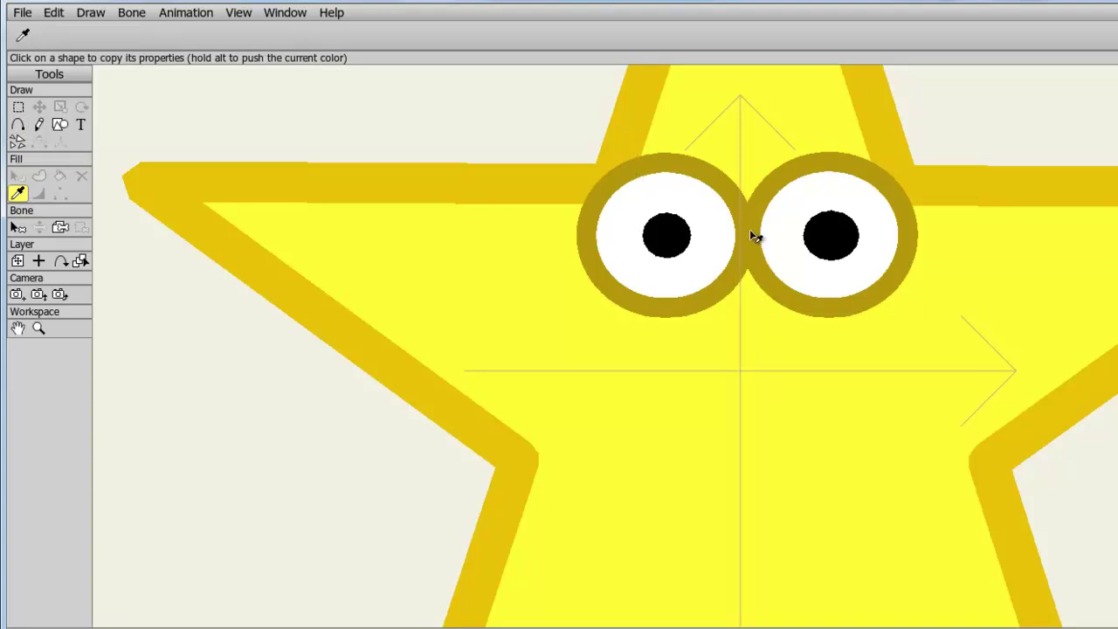
pyautogui.click(18, 127)
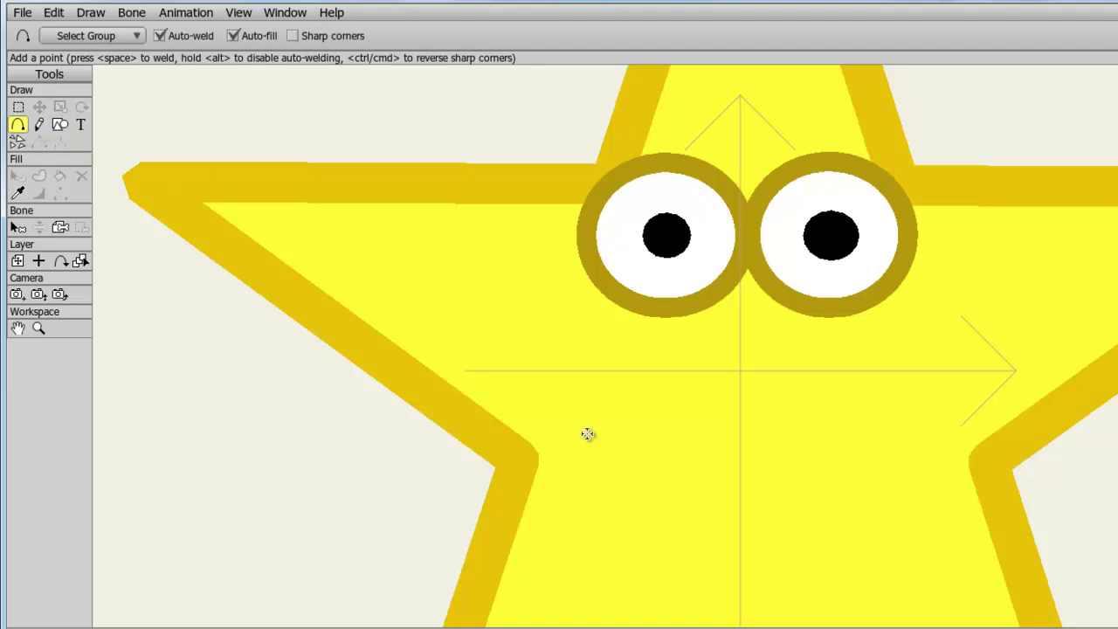
pyautogui.moveTo(561, 402)
pyautogui.mouseDown()
pyautogui.moveTo(623, 442)
pyautogui.moveTo(744, 468)
pyautogui.moveTo(860, 442)
pyautogui.moveTo(965, 387)
pyautogui.moveTo(952, 396)
pyautogui.mouseUp()
pyautogui.click(59, 175)
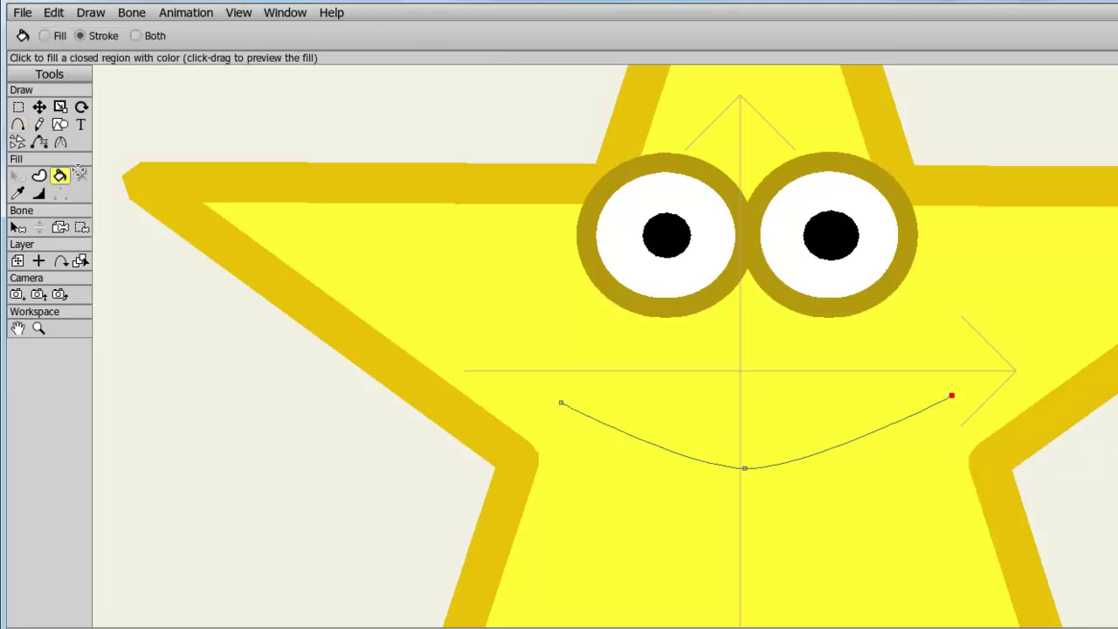
pyautogui.click(660, 447)
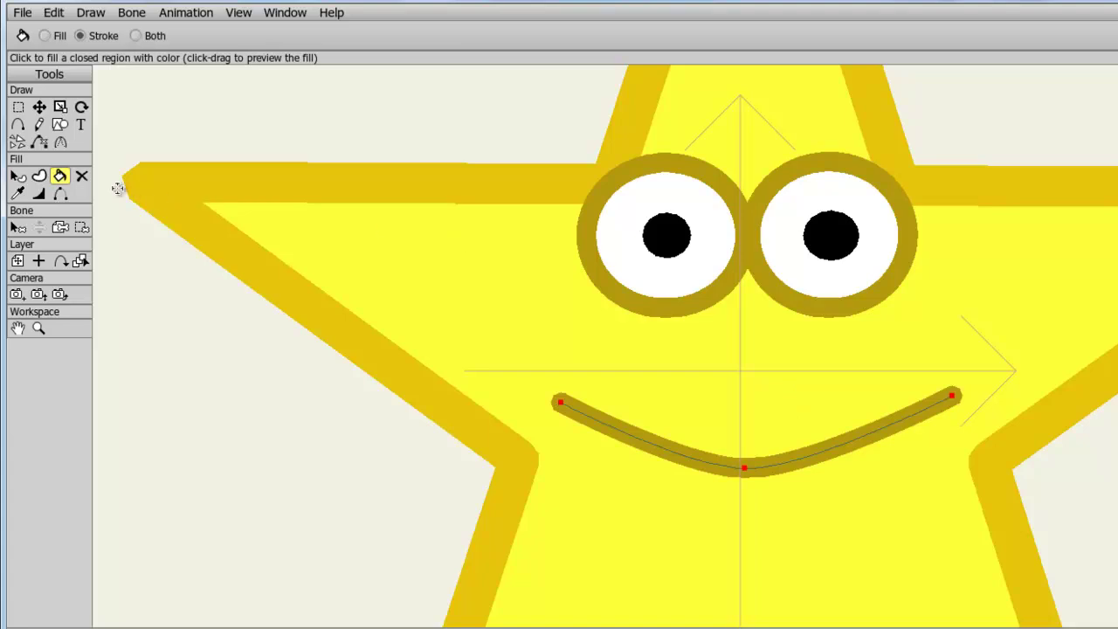
pyautogui.click(19, 106)
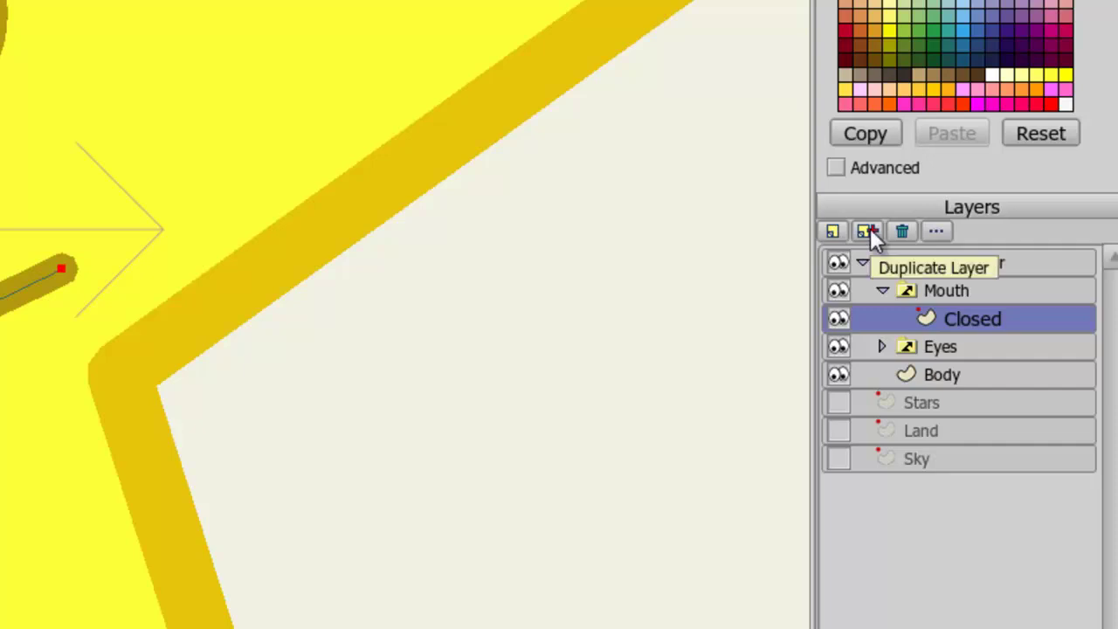
# Duplicate the Closed mouth layer and name the copy Open
pyautogui.click(870, 228)
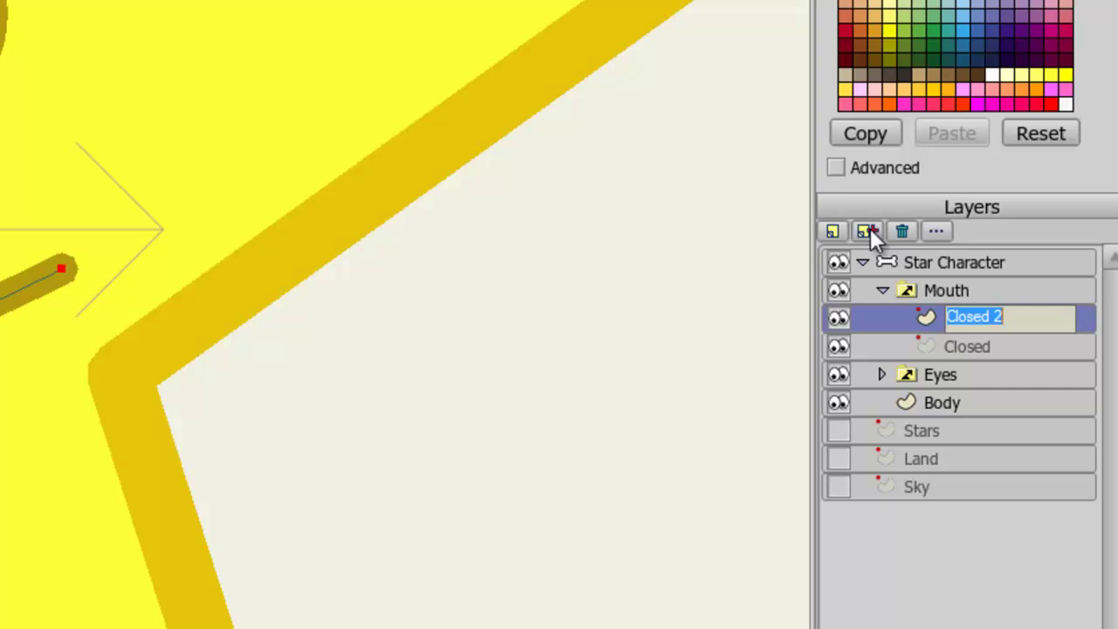
pyautogui.write('Open')
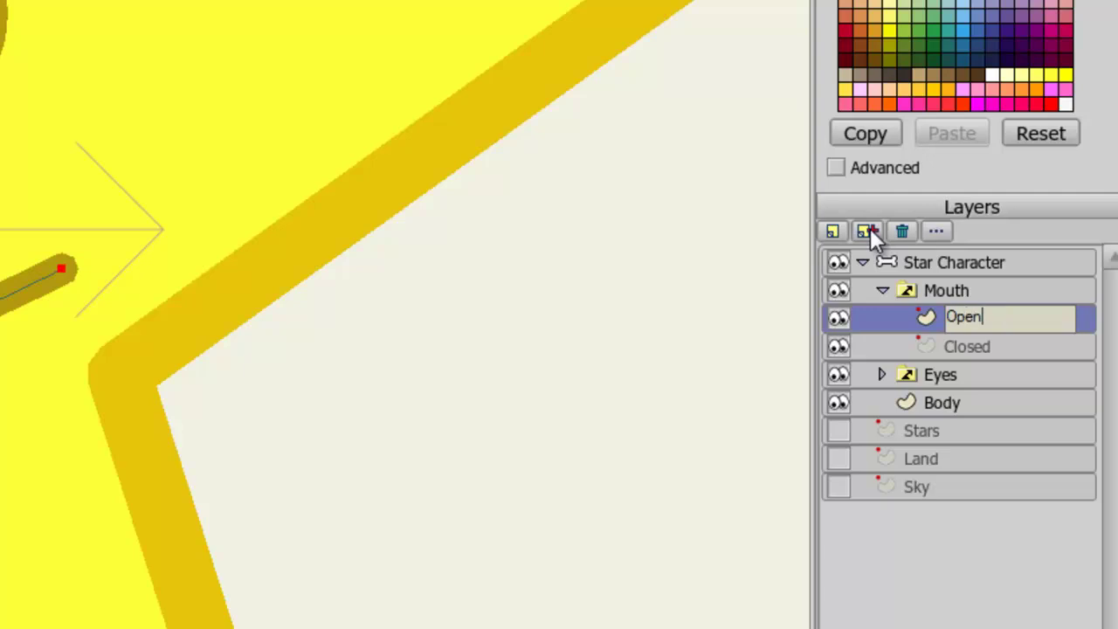
pyautogui.press('Return')
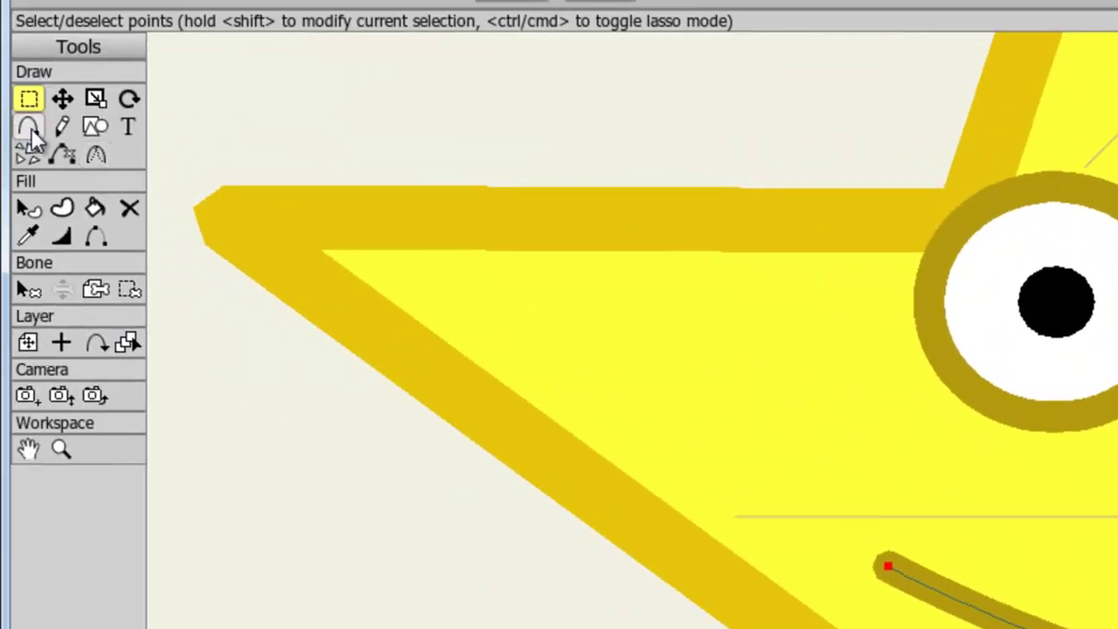
# Draw a curved lower lip joining both sides of the smile on the Open layer, and fill the mouth with dark red 6A0A0A
pyautogui.click(29, 128)
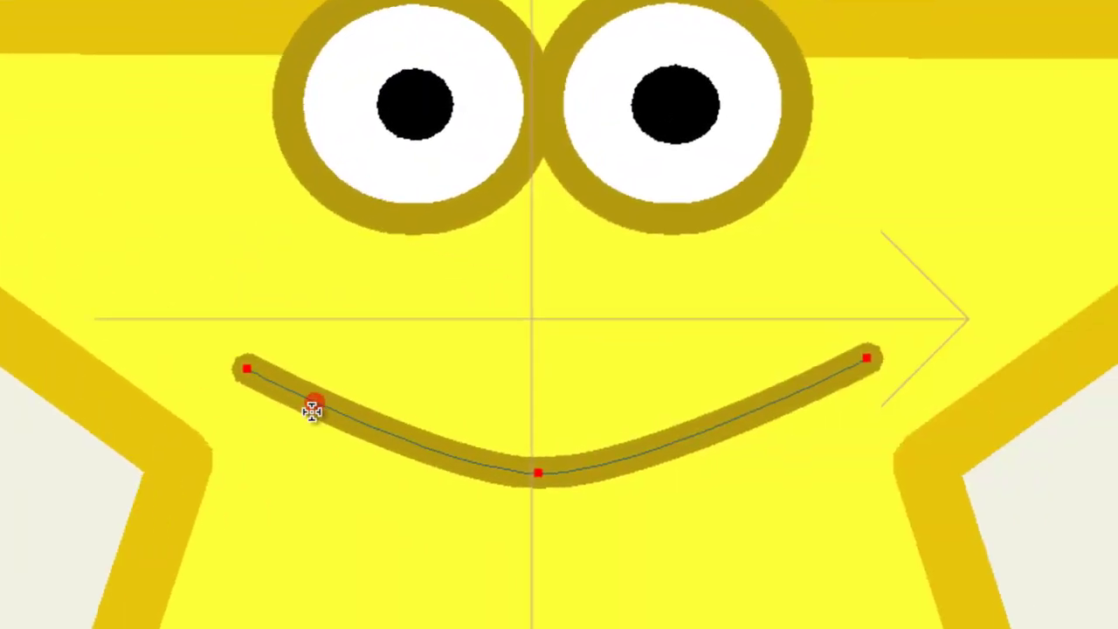
pyautogui.moveTo(307, 407); pyautogui.dragTo(796, 259)
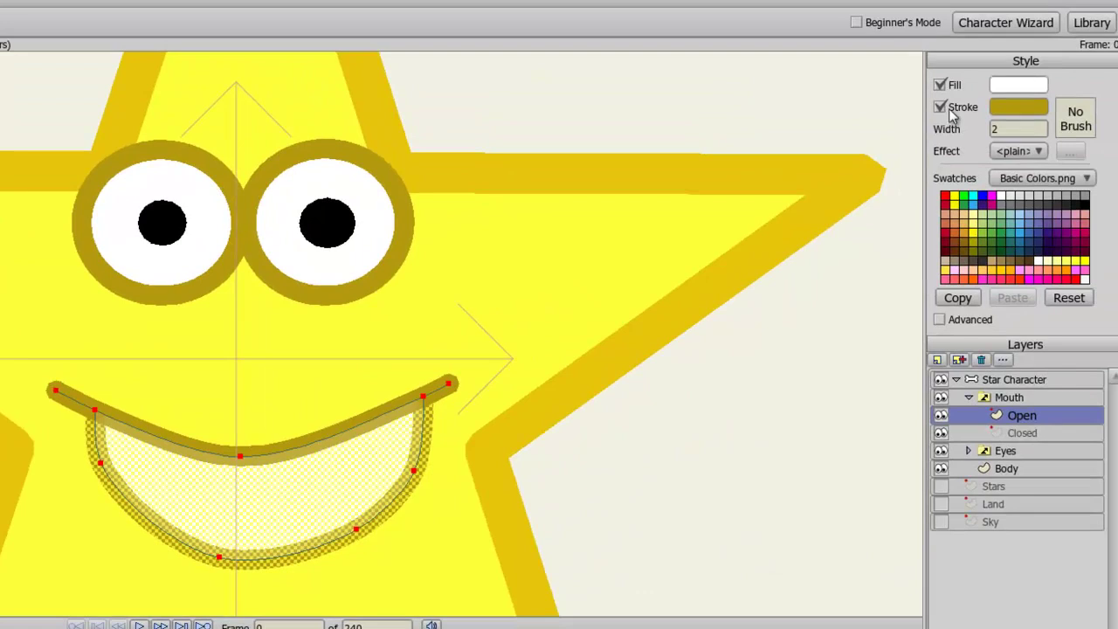
pyautogui.click(1029, 90)
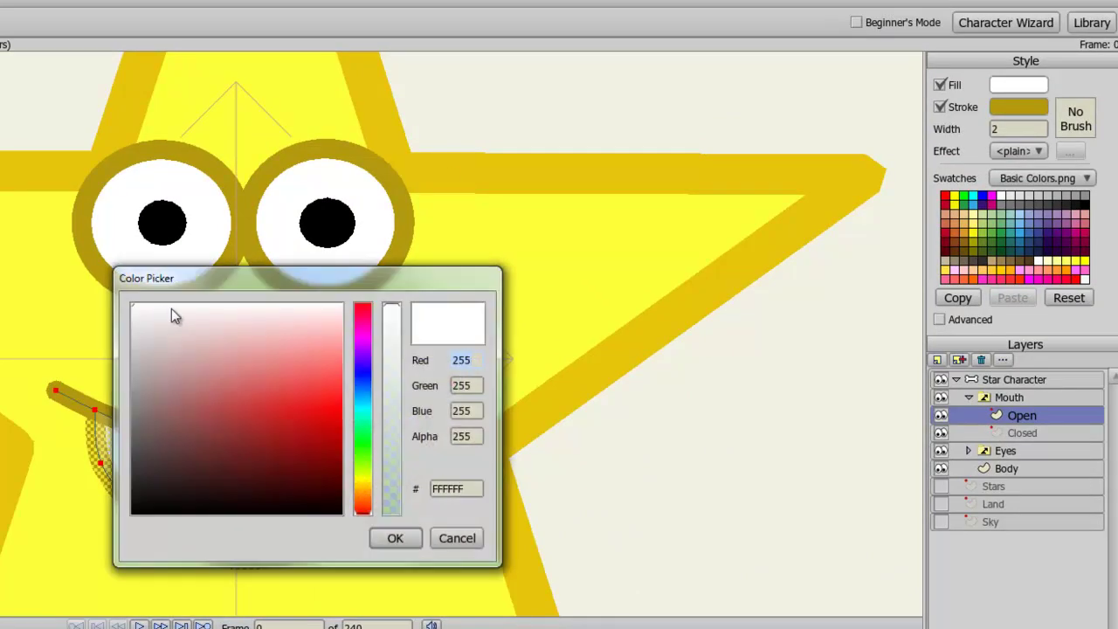
pyautogui.click(306, 466)
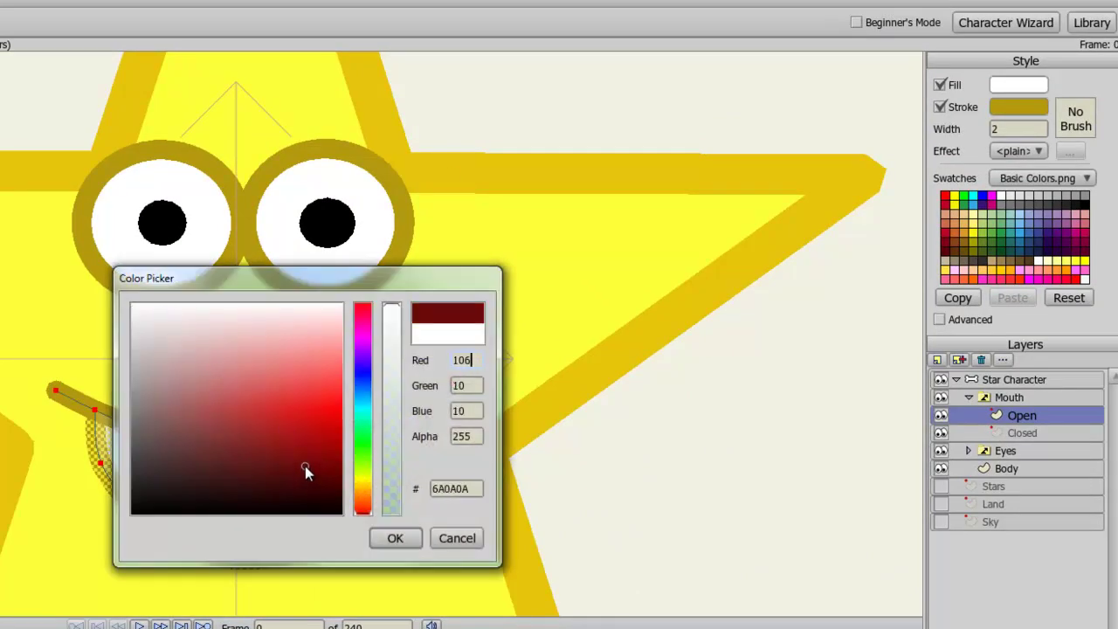
pyautogui.click(384, 536)
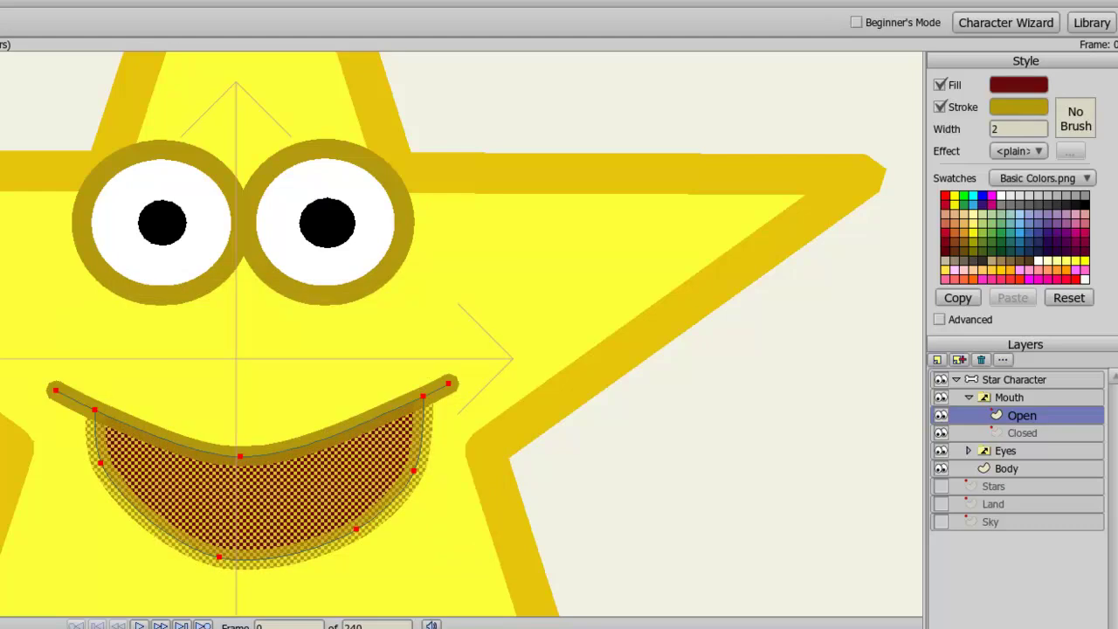
pyautogui.press('t')
pyautogui.press('Return')
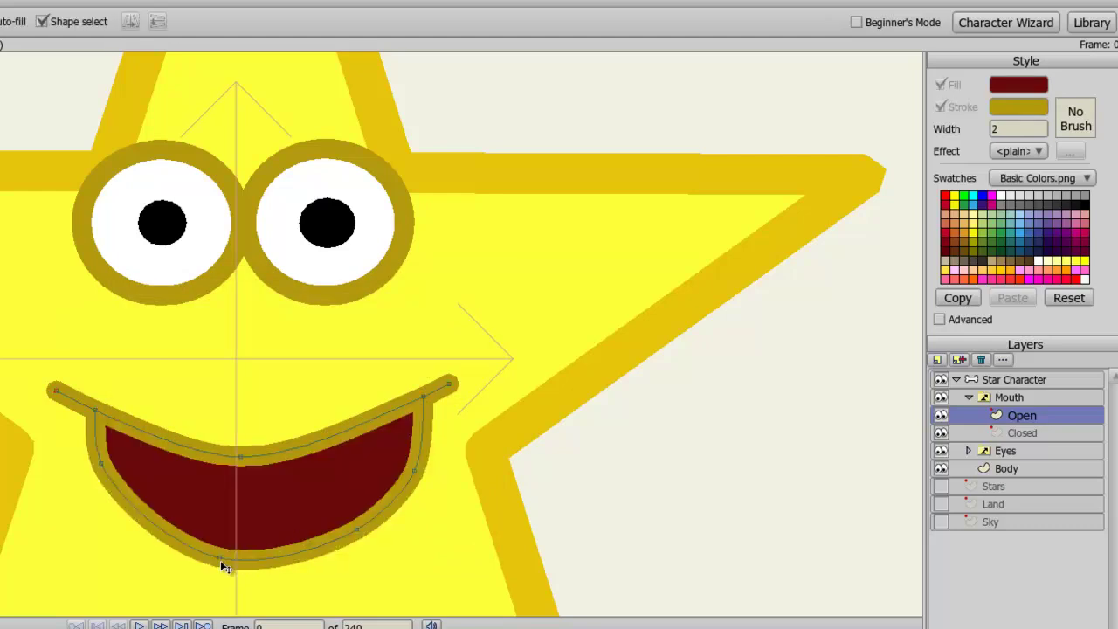
# Shift the lower-right point of the open mouth's bottom edge toward the centre to round out the curve
pyautogui.click(287, 557)
pyautogui.moveTo(293, 561); pyautogui.dragTo(276, 563)
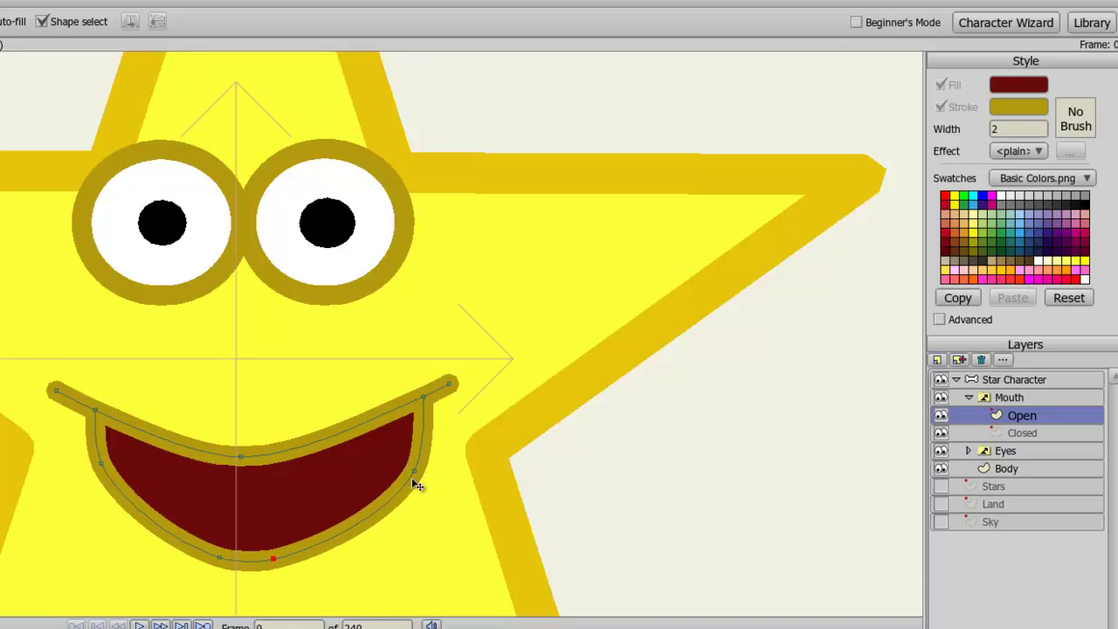
pyautogui.press('Return')
# Add a vector layer above Open inside the Mouth switch layer and name it Blank
pyautogui.click(1019, 433)
pyautogui.click(1027, 418)
pyautogui.click(939, 360)
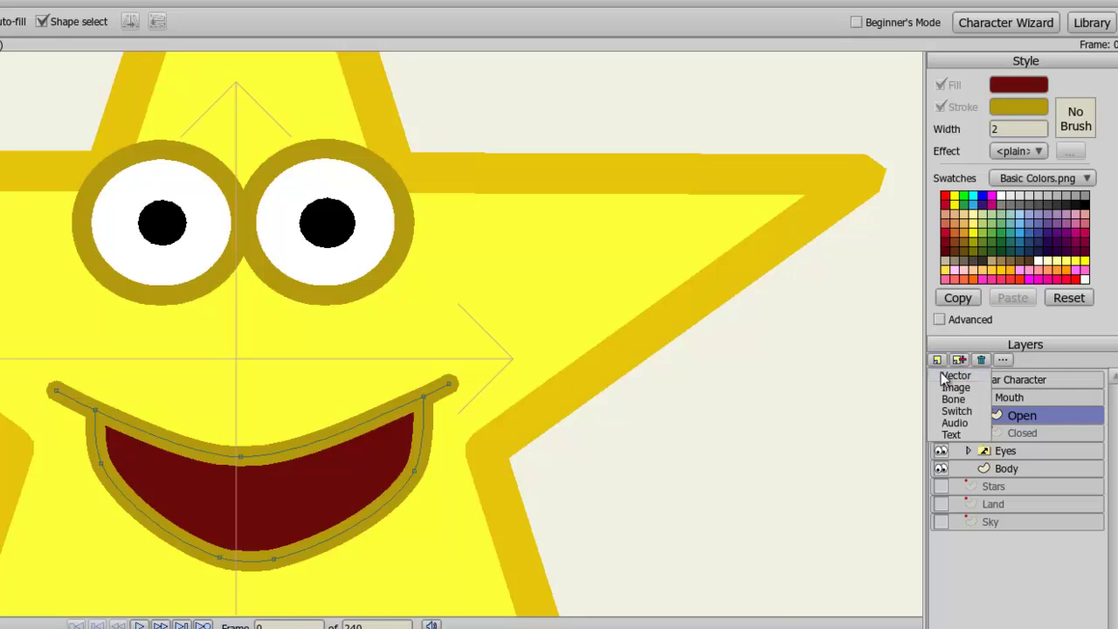
pyautogui.click(948, 376)
pyautogui.write('Blank')
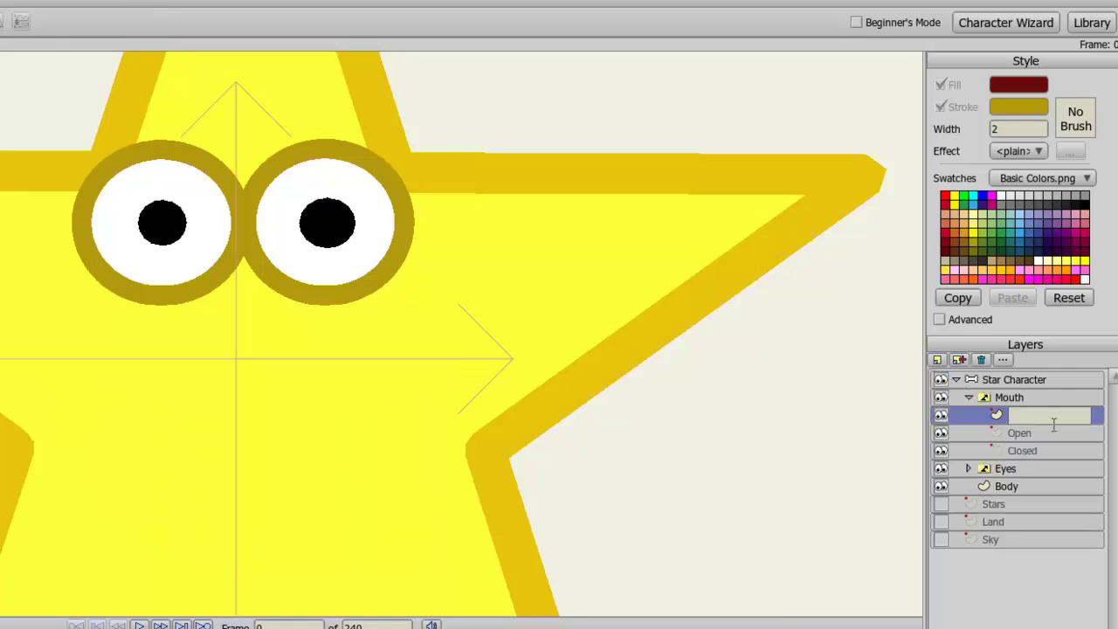
pyautogui.press('Return')
# Make the Stars, Land and Sky layers visible, and switch the Eyes layer to Blank
pyautogui.scroll(-7, 486, 479)
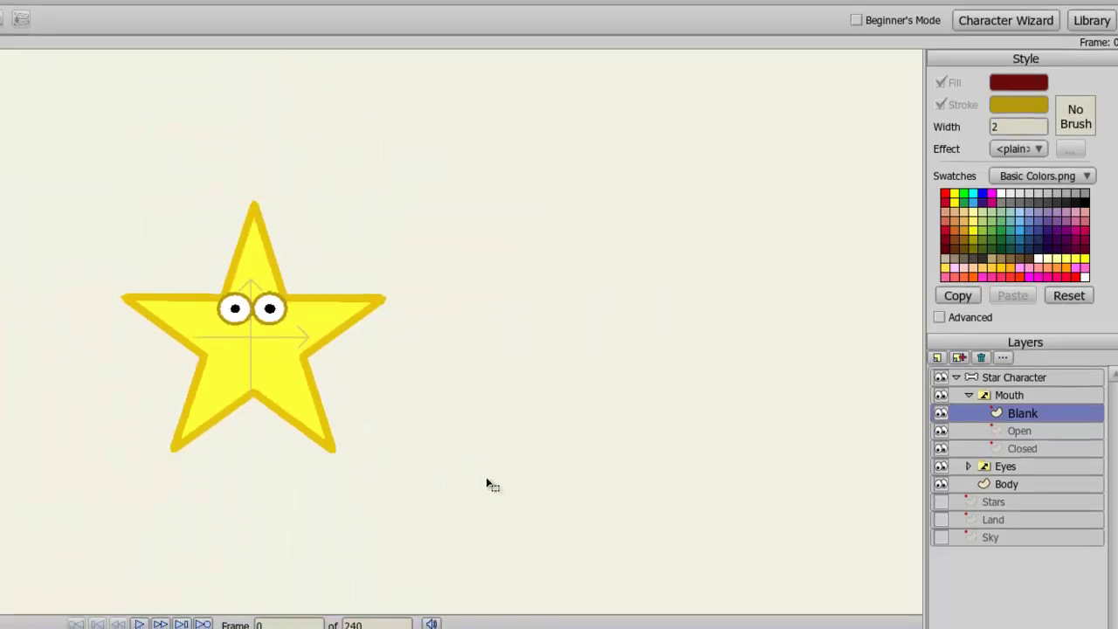
pyautogui.keyDown('alt'); pyautogui.click(946, 379); pyautogui.keyUp('alt')
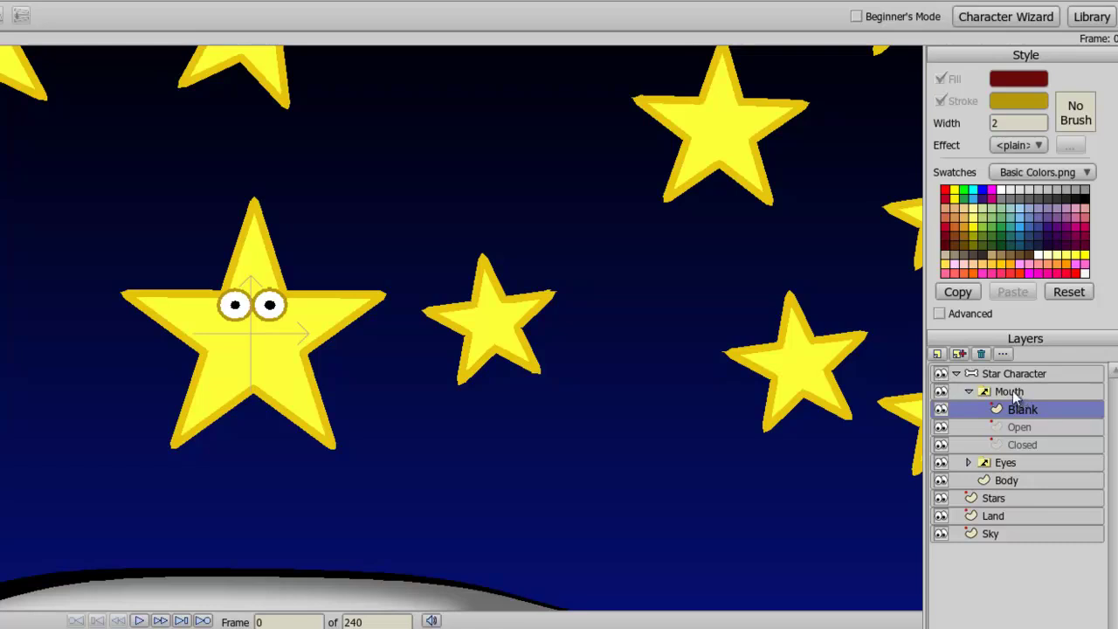
pyautogui.rightClick(1002, 469)
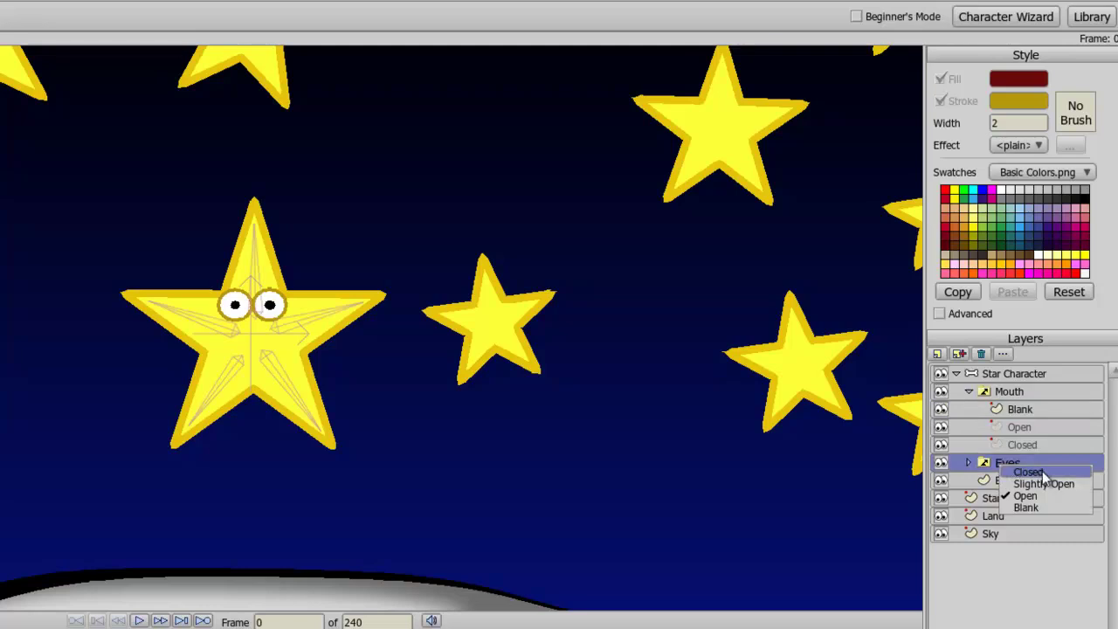
pyautogui.click(1036, 507)
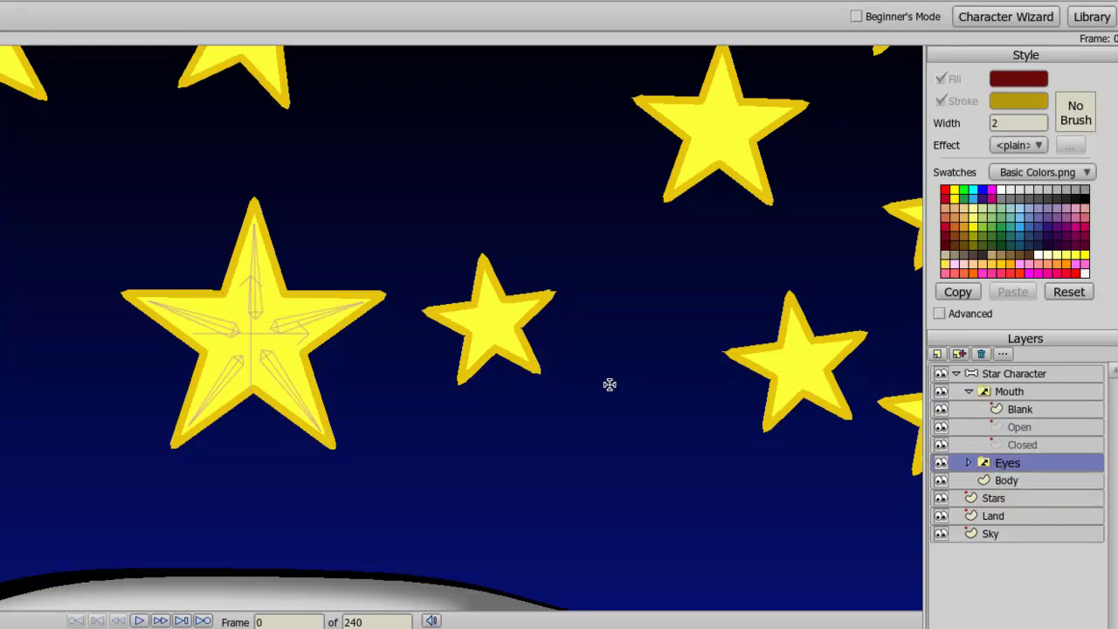
# Go to frame 36 and set a position keyframe for the Star Character layer with the layer translation tool
pyautogui.scroll(-5, 610, 385)
pyautogui.scroll(-3, 610, 384)
pyautogui.scroll(2, 610, 385)
pyautogui.scroll(-3, 610, 384)
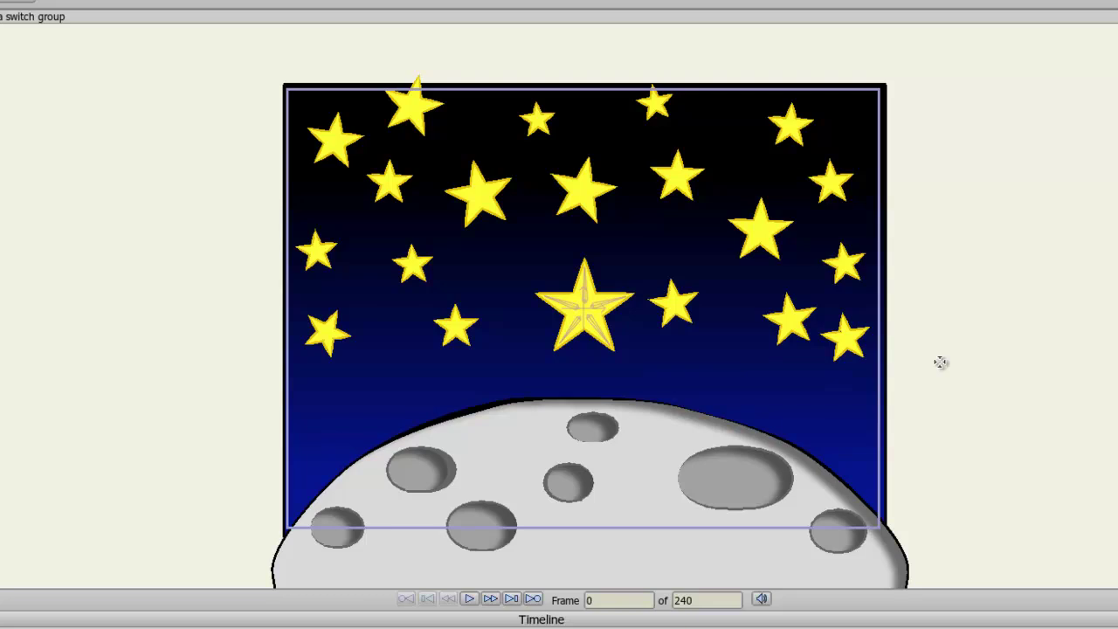
pyautogui.press('Right')
pyautogui.press('Right')
pyautogui.press('Right')
pyautogui.press('Right')
pyautogui.press('Right')
pyautogui.press('Right')
pyautogui.press('Right')
pyautogui.press('Right')
pyautogui.press('Right')
pyautogui.press('Right')
pyautogui.press('Right')
pyautogui.press('Right')
pyautogui.press('Right')
pyautogui.press('Right')
pyautogui.press('Right')
pyautogui.press('Right')
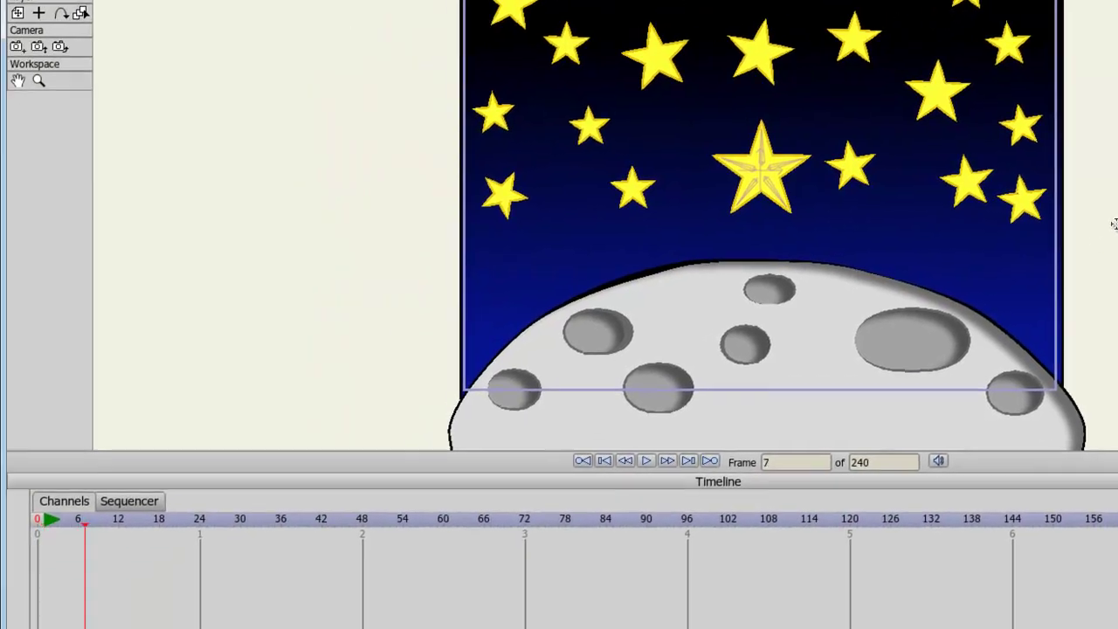
pyautogui.press('Right')
pyautogui.press('Right')
pyautogui.press('Right')
pyautogui.press('Right')
pyautogui.press('Right')
pyautogui.press('Right')
pyautogui.press('Right')
pyautogui.press('Right')
pyautogui.press('Right')
pyautogui.press('Right')
pyautogui.press('Right')
pyautogui.press('Right')
pyautogui.press('Right')
pyautogui.press('Right')
pyautogui.press('Right')
pyautogui.press('Right')
pyautogui.press('Right')
pyautogui.press('Right')
pyautogui.press('Right')
pyautogui.press('Right')
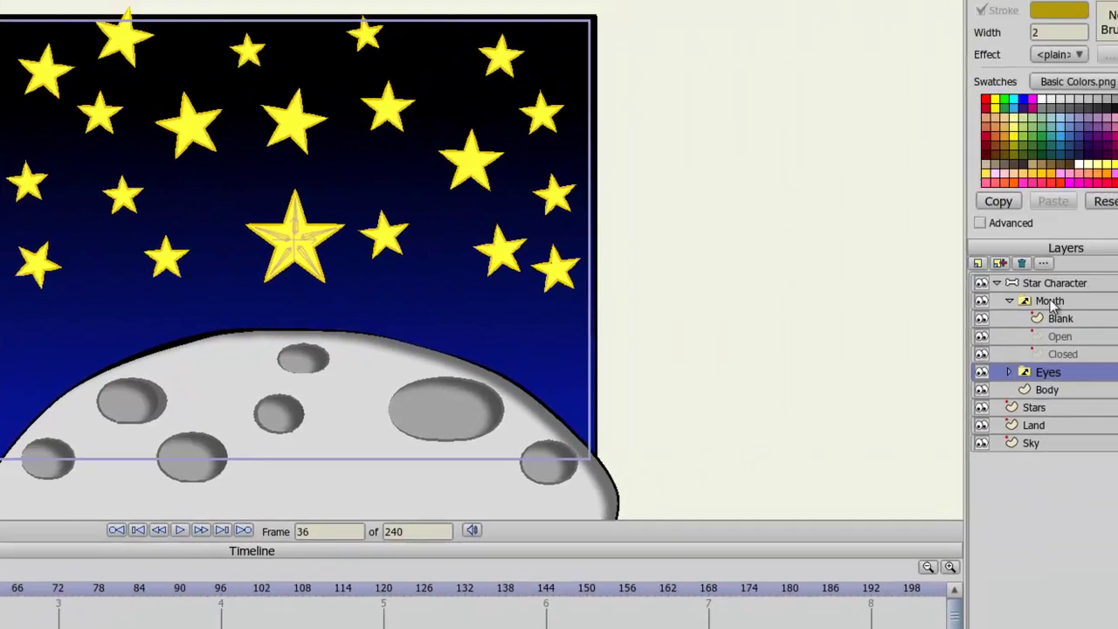
pyautogui.click(1012, 292)
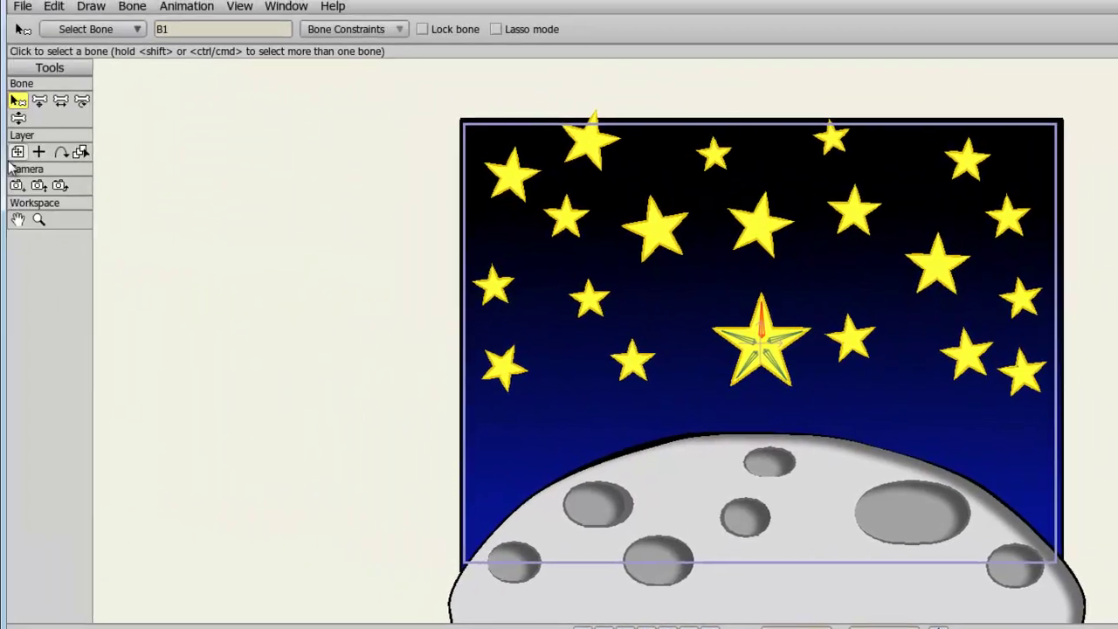
pyautogui.click(17, 154)
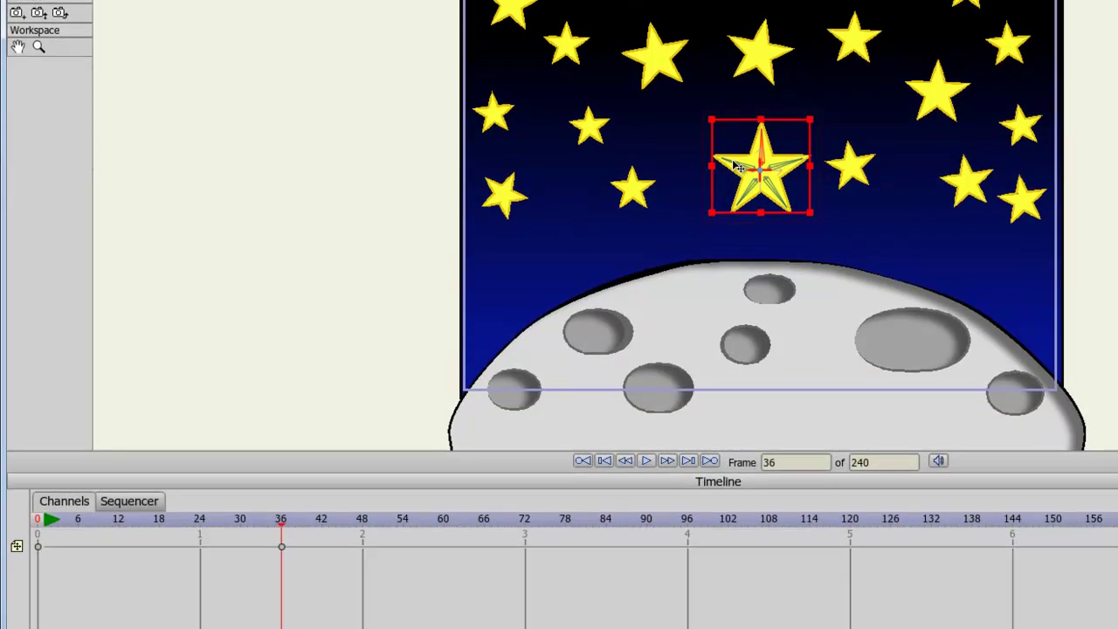
# Move the star character in a small widening loop, with position keyframes at frames 39, 42, 46, 51, 56, 62 and 70
pyautogui.press('Right')
pyautogui.press('Right')
pyautogui.press('Right')
pyautogui.scroll(4, 734, 164)
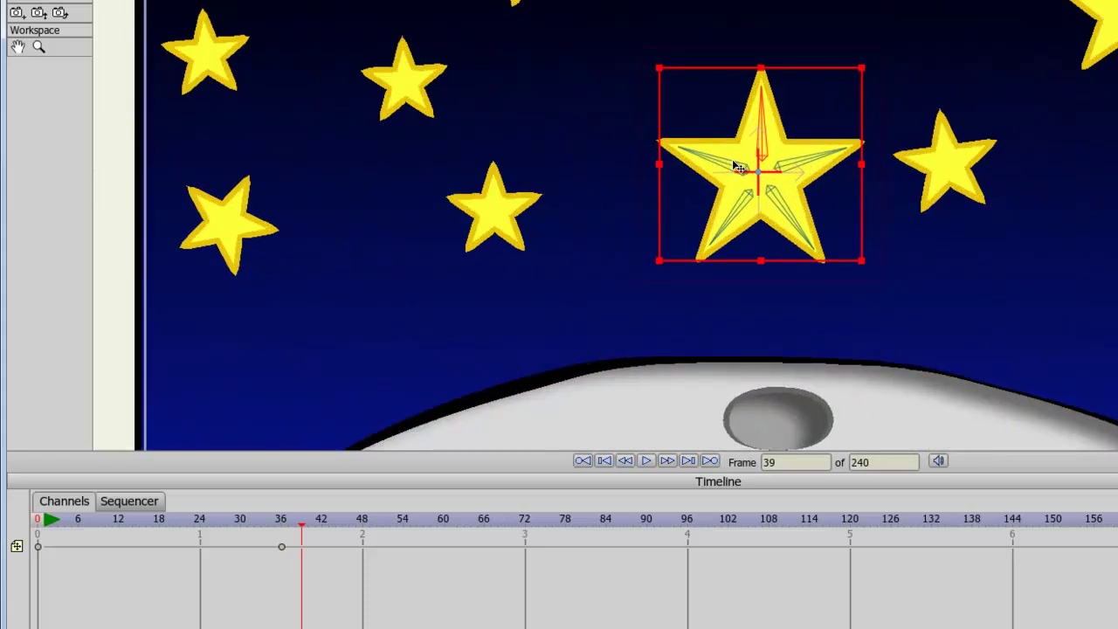
pyautogui.moveTo(741, 163)
pyautogui.mouseDown()
pyautogui.moveTo(727, 171)
pyautogui.moveTo(736, 180)
pyautogui.moveTo(773, 140)
pyautogui.moveTo(729, 105)
pyautogui.moveTo(690, 140)
pyautogui.moveTo(749, 182)
pyautogui.mouseUp()
pyautogui.press('Right')
pyautogui.press('Right')
pyautogui.press('Right')
pyautogui.press('Right')
pyautogui.press('Right')
pyautogui.press('Right')
pyautogui.press('Right')
pyautogui.press('Right')
pyautogui.press('Right')
pyautogui.press('Right')
pyautogui.press('Right')
pyautogui.press('Right')
pyautogui.press('Right')
pyautogui.press('Right')
pyautogui.press('Right')
pyautogui.press('Right')
pyautogui.press('Right')
pyautogui.press('Right')
pyautogui.press('Right')
pyautogui.press('Right')
pyautogui.press('Right')
pyautogui.press('Right')
pyautogui.press('Right')
pyautogui.press('Right')
pyautogui.press('Right')
pyautogui.press('Right')
pyautogui.press('Right')
pyautogui.press('Right')
pyautogui.press('Right')
pyautogui.press('Right')
pyautogui.press('Right')
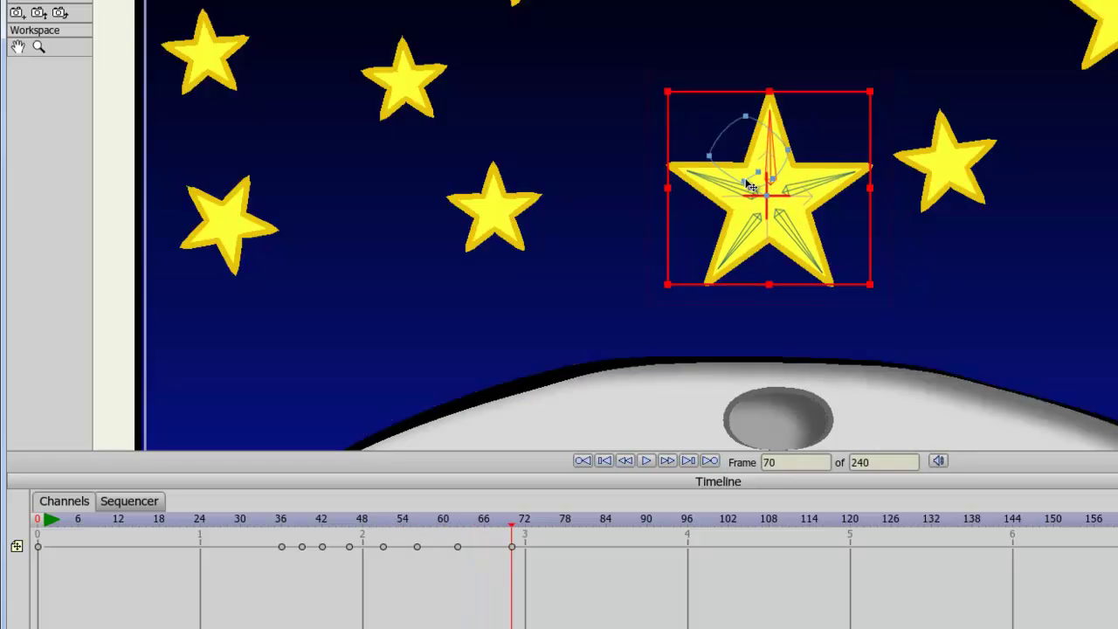
# Play the animation from frame 30 to preview the star character's movement
pyautogui.click(241, 521)
pyautogui.click(645, 461)
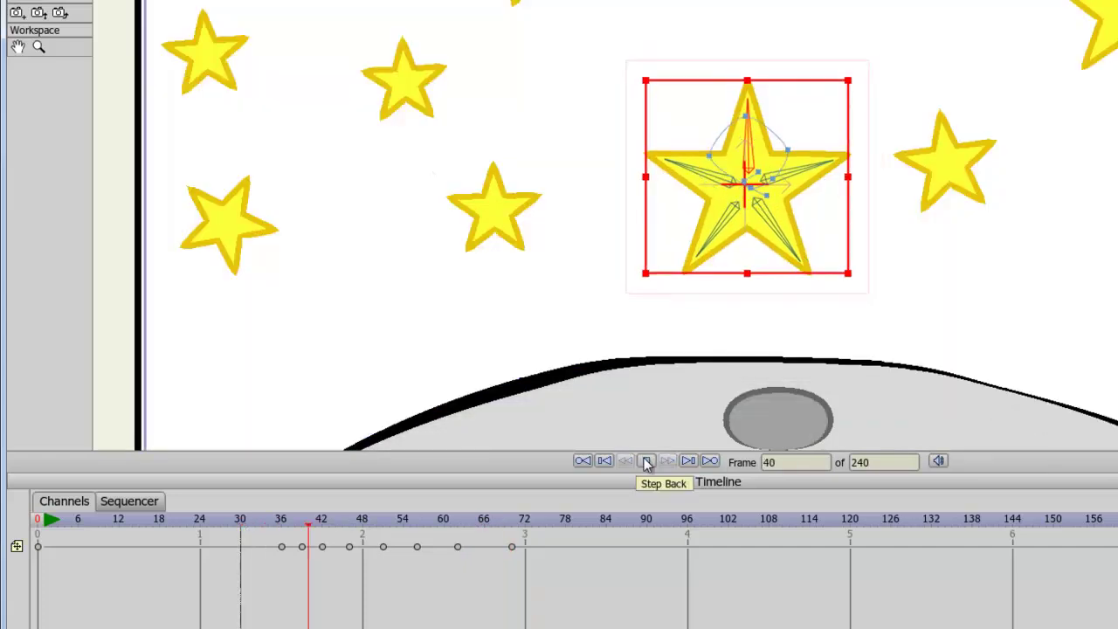
pyautogui.click(646, 462)
pyautogui.click(647, 462)
pyautogui.click(647, 462)
# At frame 70, move the star character slightly up and left, back near the start of its motion path
pyautogui.press('Left')
pyautogui.press('Left')
pyautogui.press('Left')
pyautogui.press('Left')
pyautogui.press('Left')
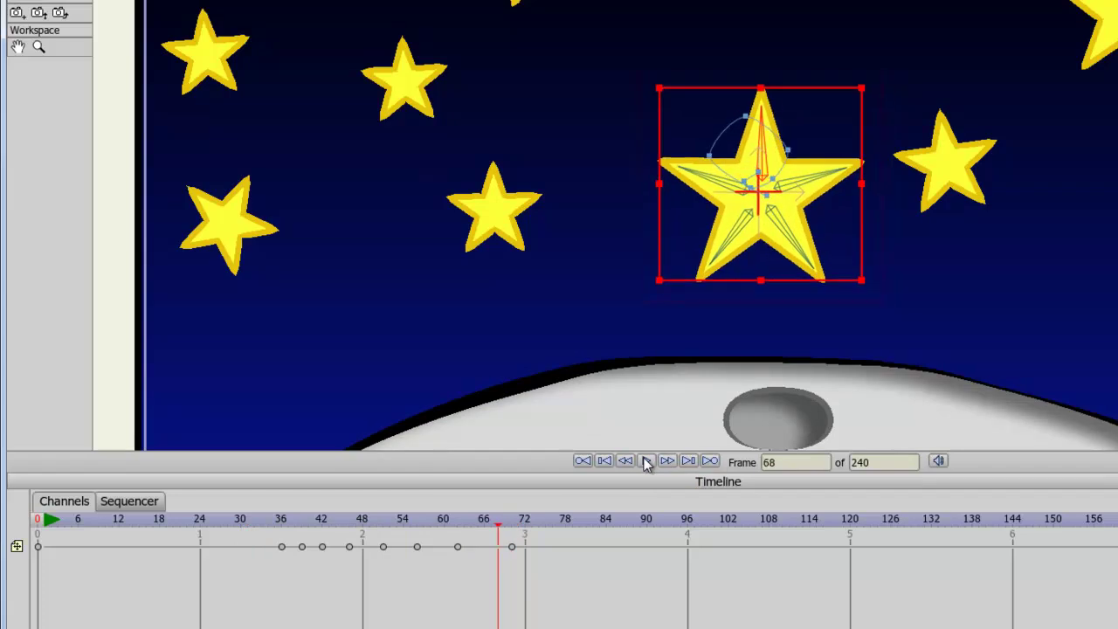
pyautogui.press('Right')
pyautogui.press('Right')
pyautogui.press('Right')
pyautogui.press('Right')
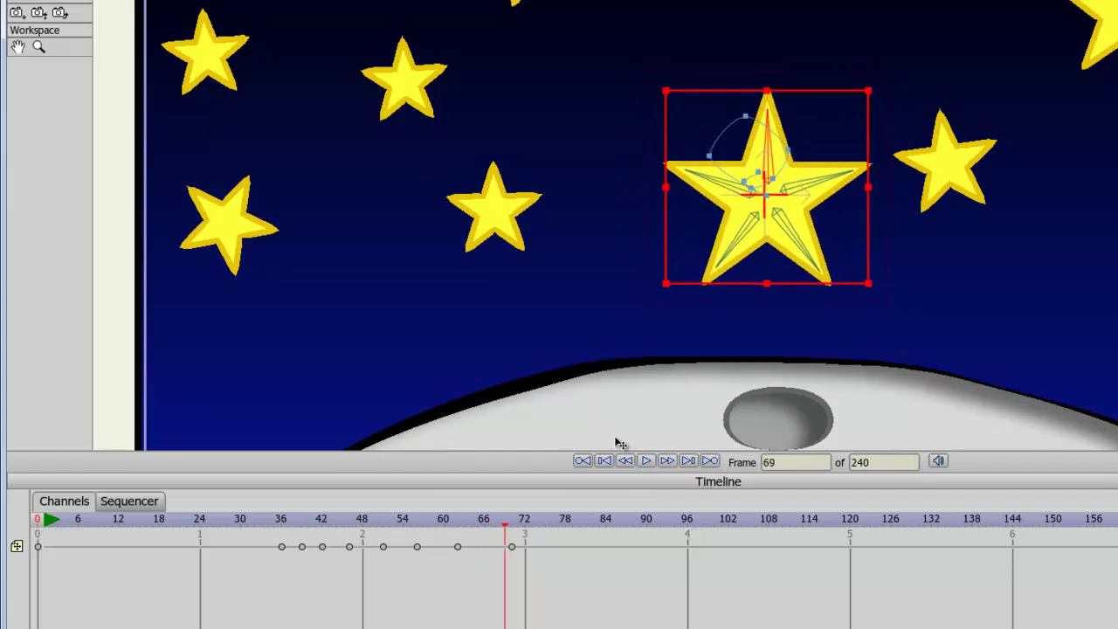
pyautogui.press('Left')
pyautogui.press('Right')
pyautogui.press('Left')
pyautogui.press('Right')
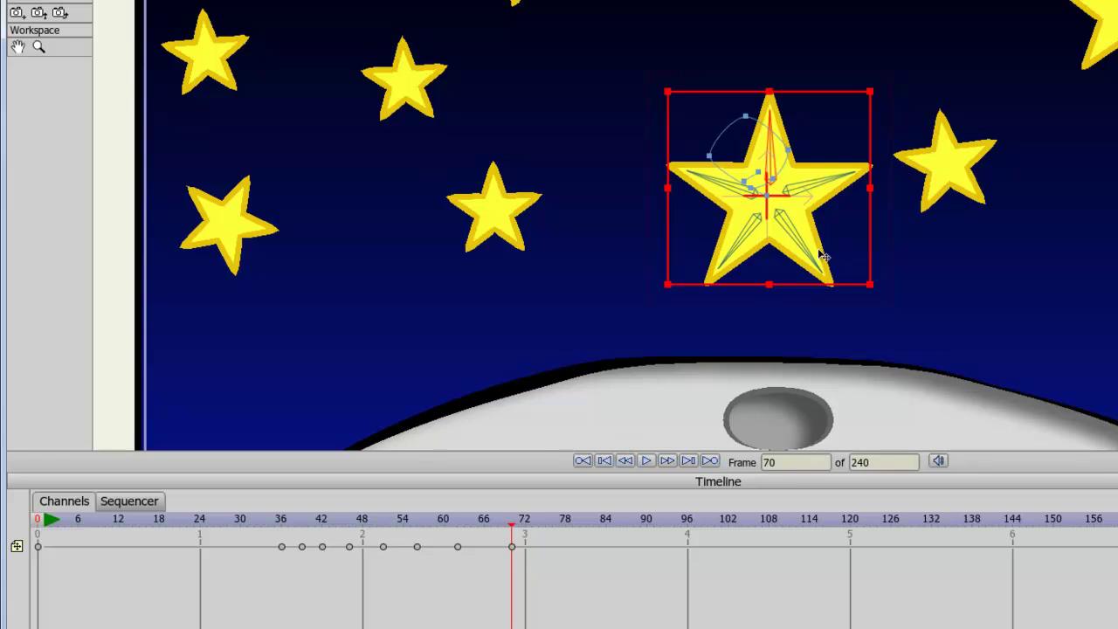
pyautogui.moveTo(814, 254); pyautogui.dragTo(800, 247)
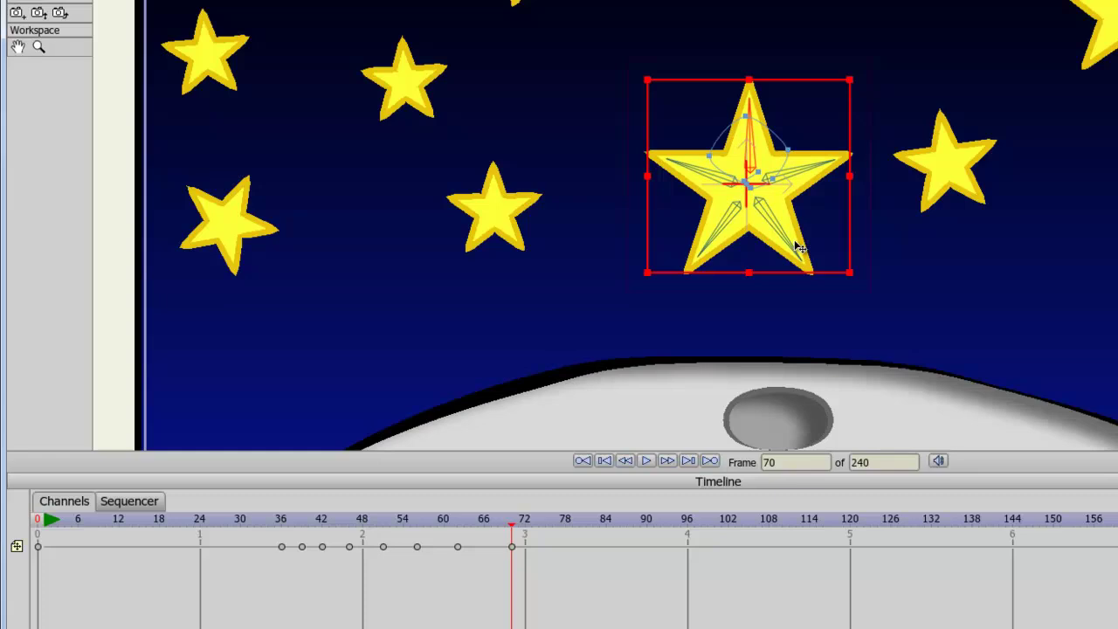
# Step back and forth through the star character's position keyframes before frame 70 to examine its looping movement
pyautogui.press('Left')
pyautogui.press('Left')
pyautogui.press('Left')
pyautogui.press('Left')
pyautogui.press('Left')
pyautogui.press('Left')
pyautogui.press('Left')
pyautogui.press('Left')
pyautogui.press('Left')
pyautogui.press('Left')
pyautogui.press('Left')
pyautogui.press('Left')
pyautogui.press('Left')
pyautogui.press('Left')
pyautogui.press('Left')
pyautogui.press('Left')
pyautogui.press('Left')
pyautogui.press('Left')
pyautogui.press('Left')
pyautogui.press('Left')
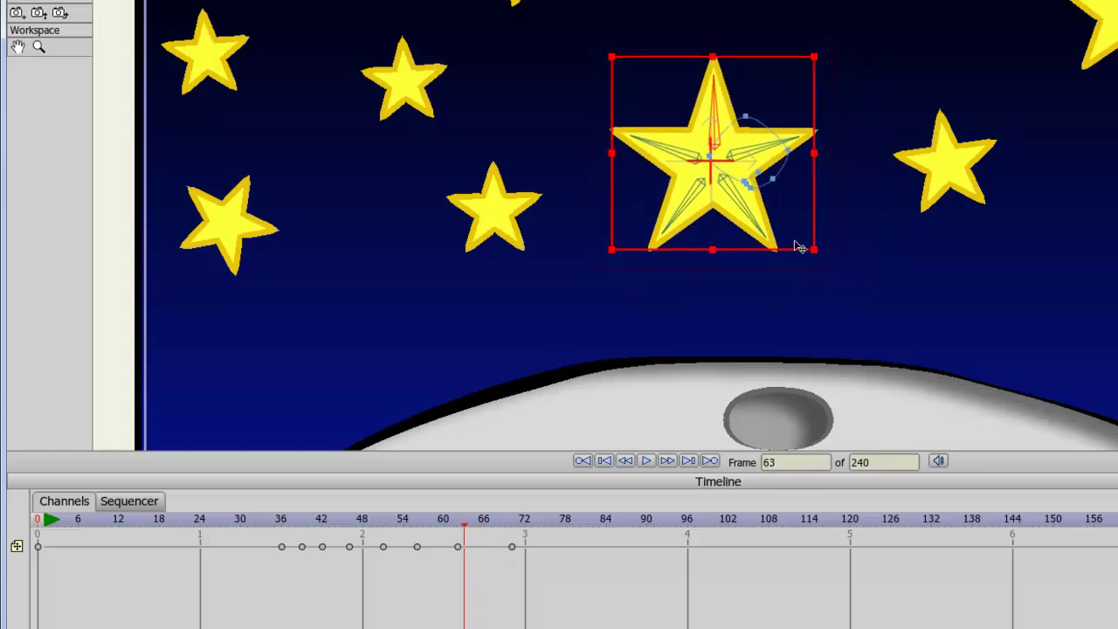
pyautogui.press('Left')
pyautogui.press('Left')
pyautogui.press('Left')
pyautogui.press('Left')
pyautogui.press('Left')
pyautogui.press('Left')
pyautogui.press('Left')
pyautogui.press('Left')
pyautogui.press('Right')
pyautogui.press('Right')
pyautogui.press('Right')
pyautogui.press('Right')
pyautogui.press('Right')
pyautogui.press('Right')
pyautogui.press('Right')
pyautogui.press('Right')
pyautogui.press('Right')
pyautogui.press('Right')
pyautogui.press('Right')
pyautogui.press('Right')
pyautogui.press('Right')
pyautogui.press('Right')
pyautogui.press('Right')
pyautogui.press('Right')
pyautogui.press('Right')
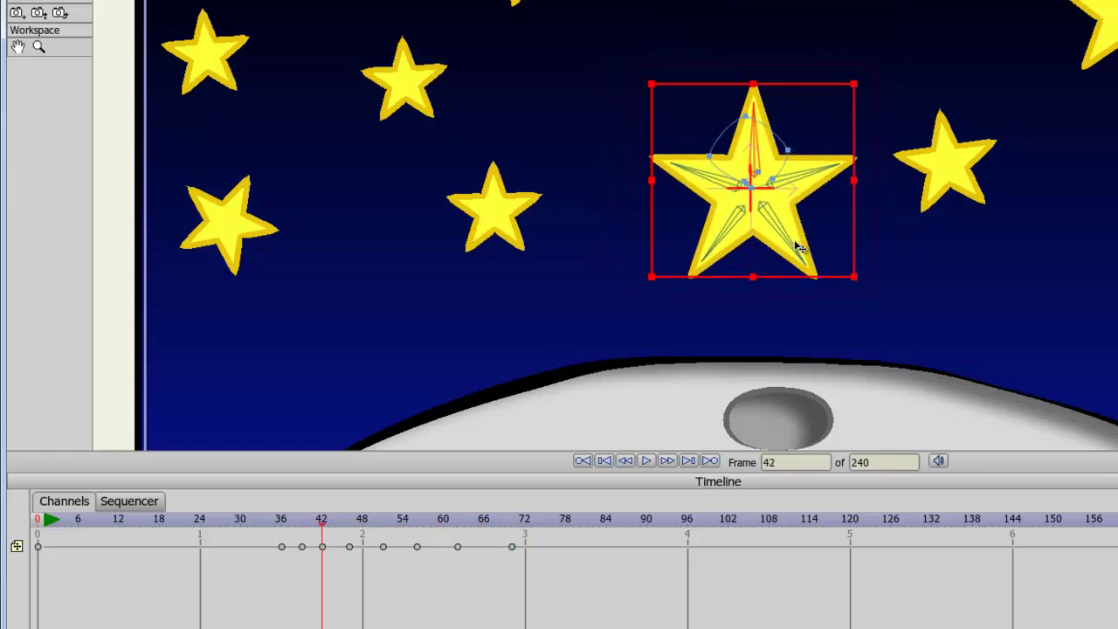
# Tighten the loop of the star character's motion path by moving it inward at frames 56, 62 and 51
pyautogui.press('Left')
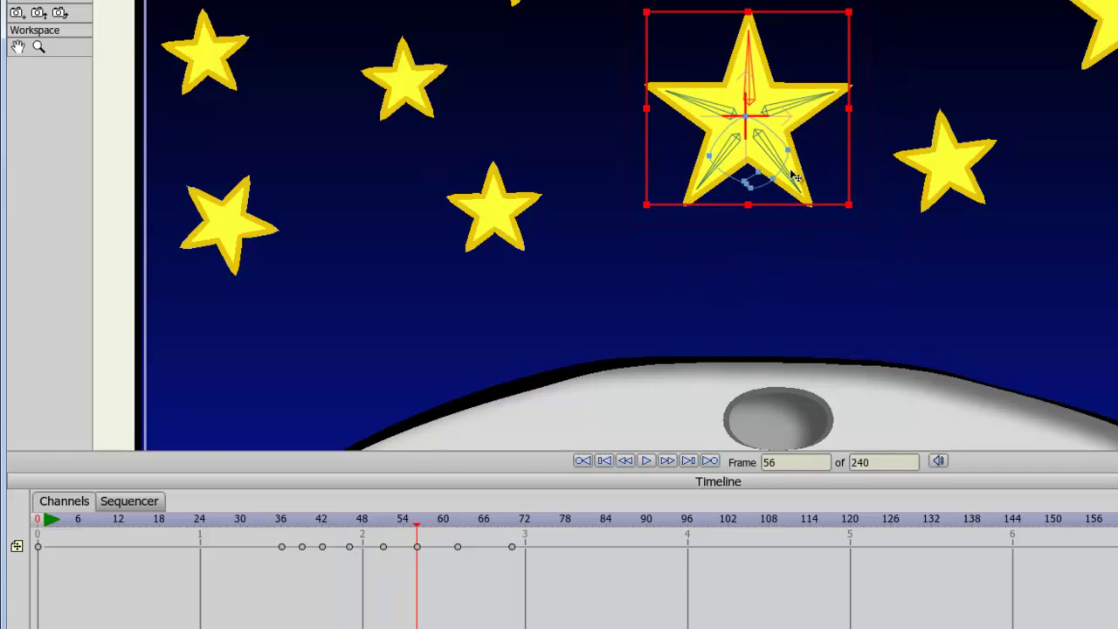
pyautogui.moveTo(795, 180); pyautogui.dragTo(781, 214)
pyautogui.press('Right')
pyautogui.press('Right')
pyautogui.press('Right')
pyautogui.press('Right')
pyautogui.press('Right')
pyautogui.press('Right')
pyautogui.press('Left')
pyautogui.press('Left')
pyautogui.press('Left')
pyautogui.press('Left')
pyautogui.press('Left')
pyautogui.press('Left')
pyautogui.press('Left')
pyautogui.press('Left')
pyautogui.press('Left')
pyautogui.press('Left')
pyautogui.press('Left')
pyautogui.press('Left')
pyautogui.press('Left')
pyautogui.press('Left')
pyautogui.press('Left')
pyautogui.press('Left')
pyautogui.press('Left')
pyautogui.press('Left')
pyautogui.press('Left')
pyautogui.press('Left')
pyautogui.press('Left')
pyautogui.press('Left')
pyautogui.press('Left')
pyautogui.press('Left')
pyautogui.press('Left')
pyautogui.press('Left')
# Step forward through the tightened loop to frame 70 to check the star character's movement
pyautogui.press('Right')
pyautogui.press('Right')
pyautogui.press('Right')
pyautogui.press('Right')
pyautogui.press('Right')
pyautogui.press('Right')
pyautogui.press('Right')
pyautogui.press('Right')
pyautogui.press('Right')
pyautogui.press('Right')
pyautogui.press('Right')
pyautogui.press('Right')
pyautogui.press('Right')
pyautogui.press('Right')
pyautogui.press('Right')
pyautogui.press('Right')
pyautogui.press('Right')
pyautogui.press('Right')
pyautogui.press('Right')
pyautogui.press('Right')
pyautogui.press('Right')
pyautogui.press('Right')
pyautogui.press('Right')
pyautogui.press('Right')
pyautogui.press('Right')
pyautogui.press('Right')
pyautogui.press('Right')
pyautogui.press('Right')
pyautogui.press('Right')
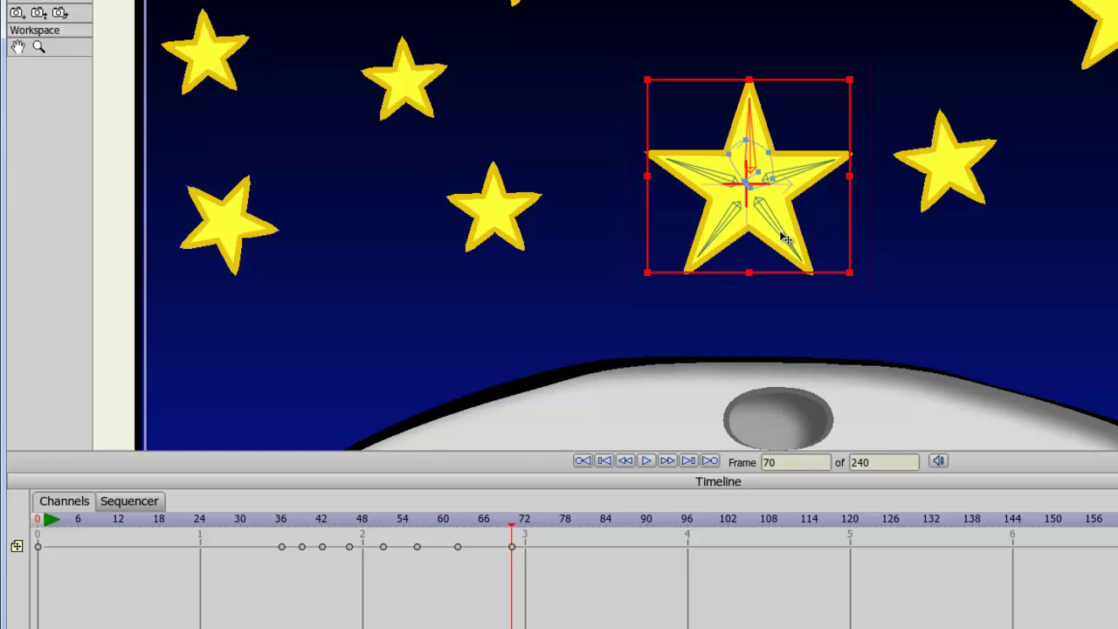
# At frame 84, move the star character straight down onto the upper part of the moon
pyautogui.press('Right')
pyautogui.press('Right')
pyautogui.press('Right')
pyautogui.press('Right')
pyautogui.press('Right')
pyautogui.press('Right')
pyautogui.press('Right')
pyautogui.press('Right')
pyautogui.press('Right')
pyautogui.press('Right')
pyautogui.press('Right')
pyautogui.press('Right')
pyautogui.press('Right')
pyautogui.press('Right')
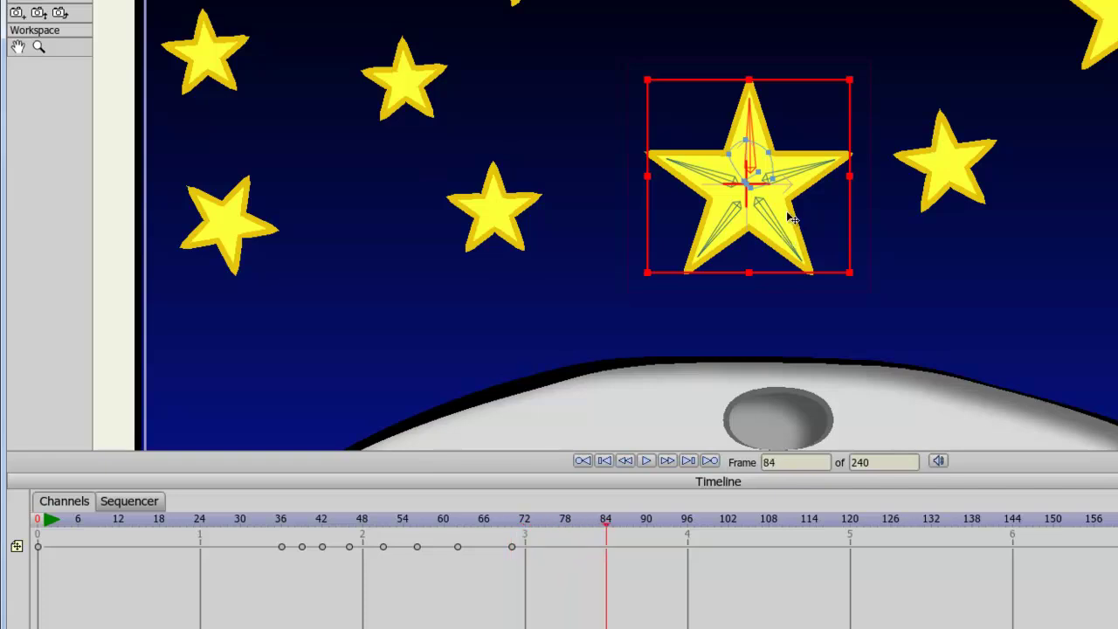
pyautogui.moveTo(791, 219); pyautogui.dragTo(789, 465)
pyautogui.moveTo(983, 375); pyautogui.dragTo(989, 133)
# Play the animation from frame 64 to preview the star character's drop to the moon
pyautogui.click(476, 525)
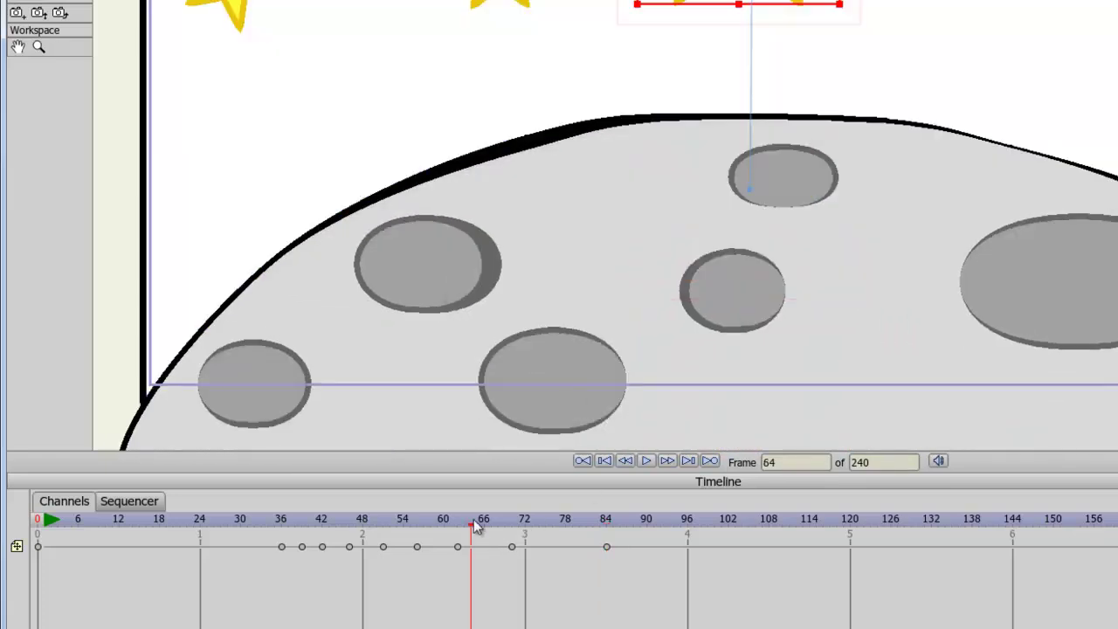
pyautogui.click(647, 460)
pyautogui.click(648, 463)
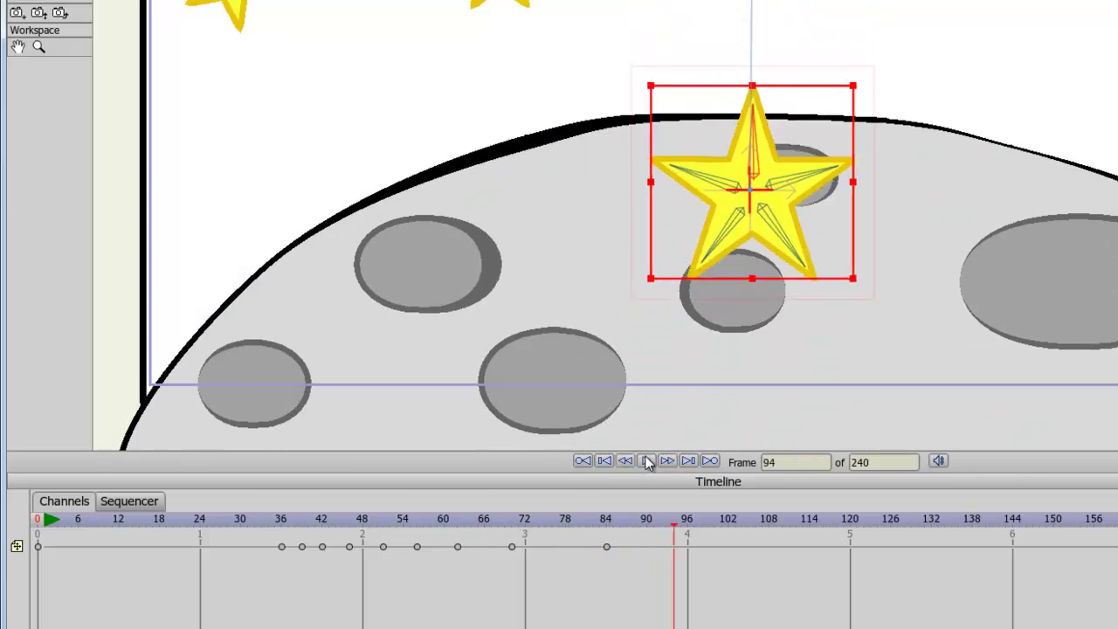
# At frame 84, rotate the star character about 55 degrees counterclockwise
pyautogui.click(609, 524)
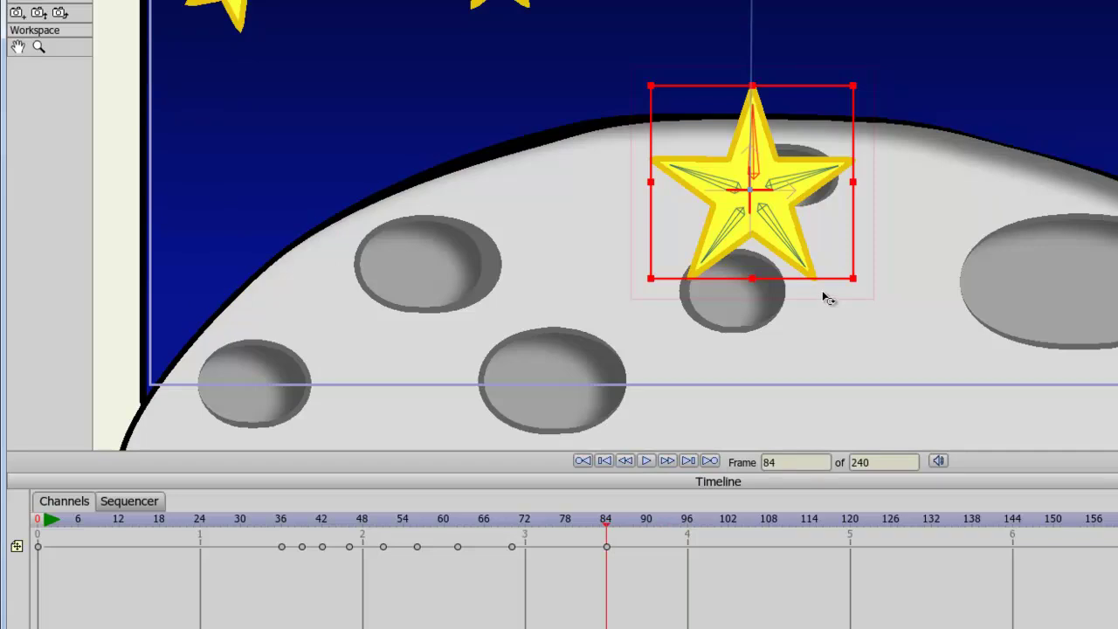
pyautogui.moveTo(863, 298)
pyautogui.mouseDown()
pyautogui.moveTo(894, 257)
pyautogui.moveTo(899, 218)
pyautogui.moveTo(877, 162)
pyautogui.mouseUp()
# At frame 70, rotate the star character clockwise back to upright, so the turn starts with the drop
pyautogui.press('Left')
pyautogui.press('Left')
pyautogui.press('Left')
pyautogui.press('Left')
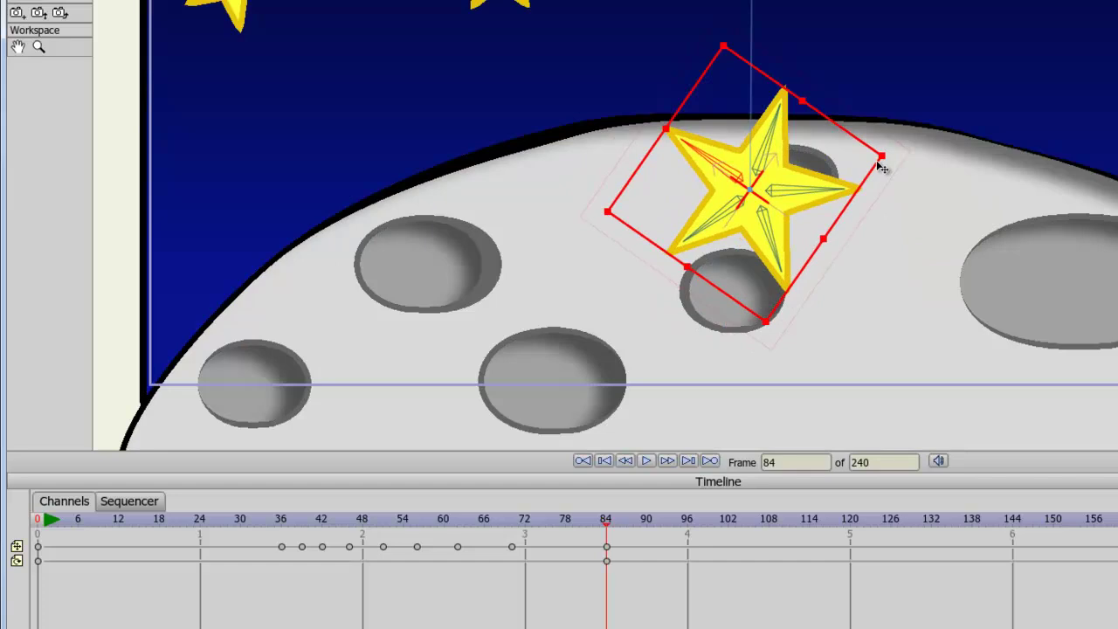
pyautogui.press('Left')
pyautogui.press('Left')
pyautogui.press('Left')
pyautogui.press('Left')
pyautogui.press('Left')
pyautogui.press('Left')
pyautogui.press('Left')
pyautogui.press('Left')
pyautogui.press('Left')
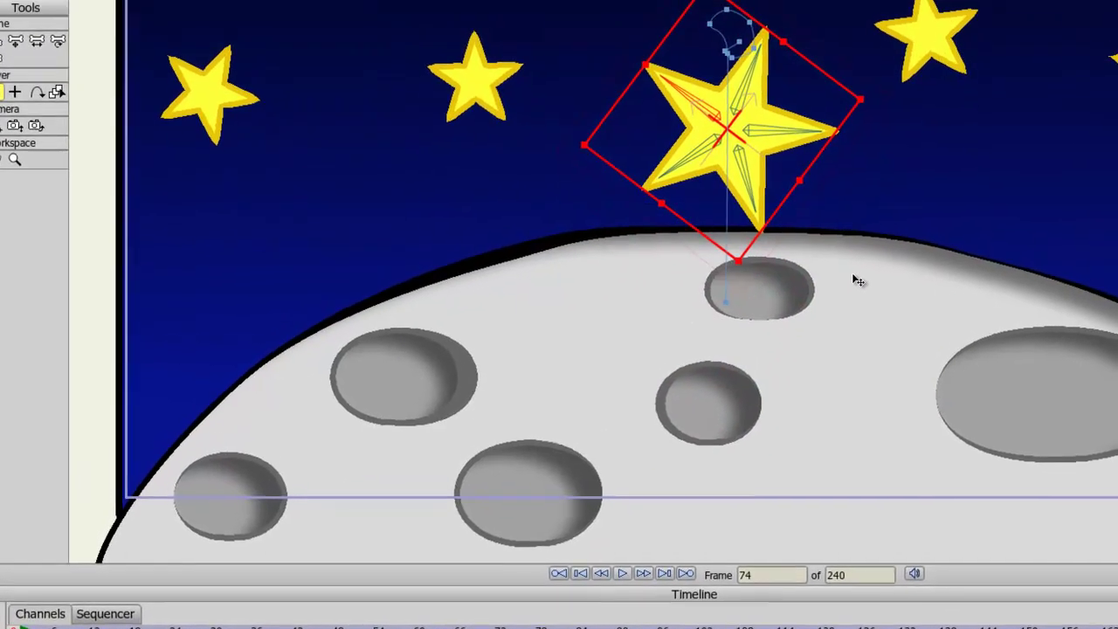
pyautogui.press('Left')
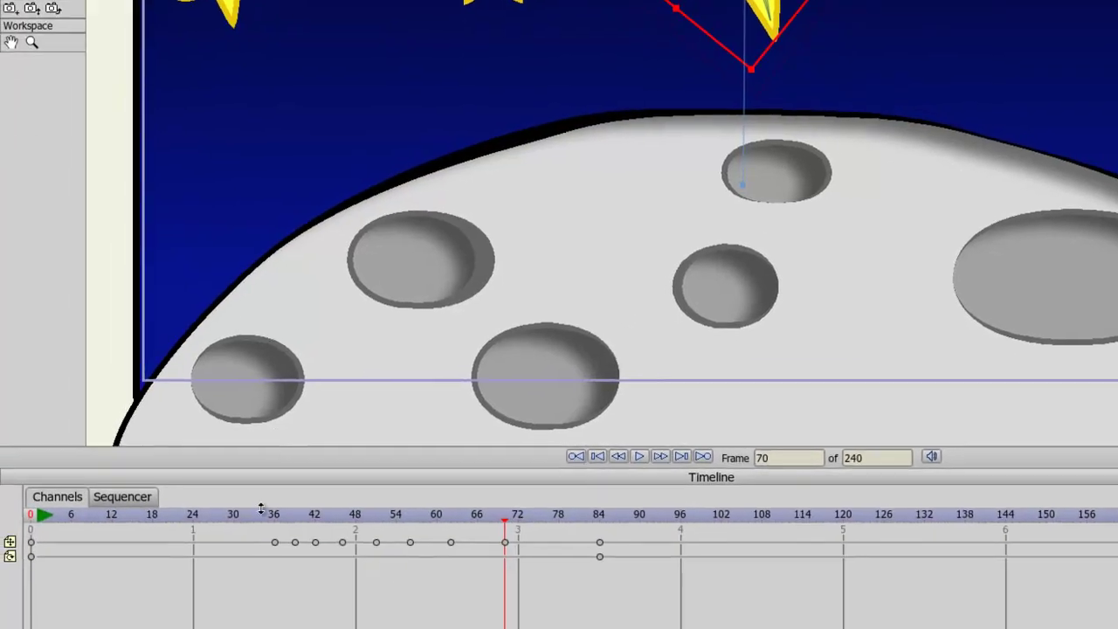
pyautogui.moveTo(249, 470); pyautogui.dragTo(513, 479)
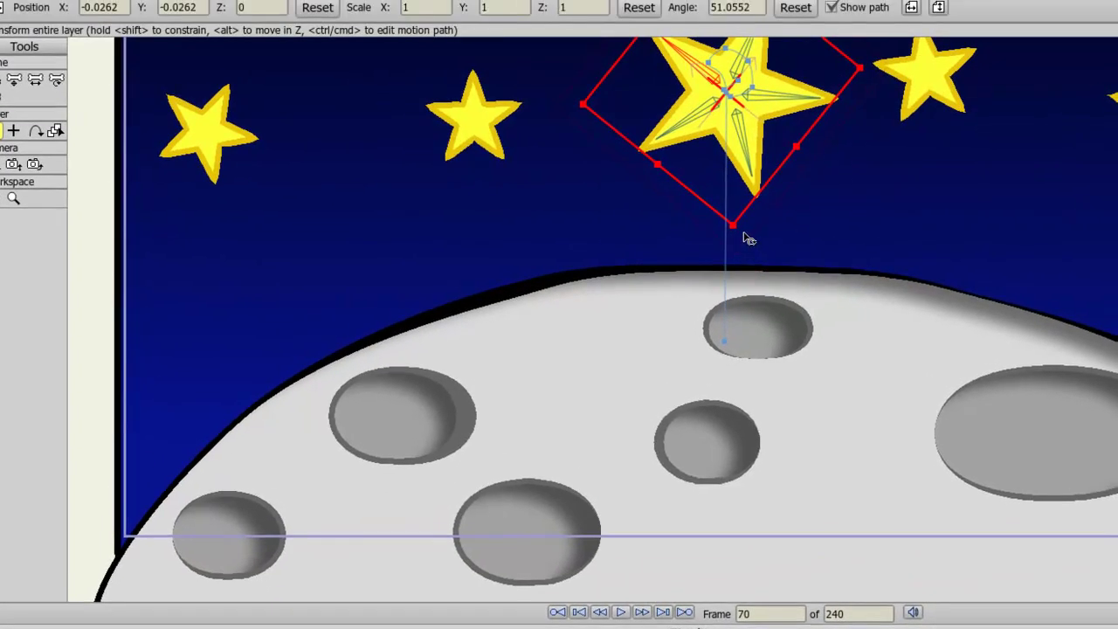
pyautogui.moveTo(768, 33); pyautogui.dragTo(768, 32)
pyautogui.moveTo(746, 240); pyautogui.dragTo(587, 248)
# Step from frame 70 to frame 84 to check the star character's rotation during its drop
pyautogui.press('Right')
pyautogui.press('Right')
pyautogui.press('Right')
pyautogui.press('Right')
pyautogui.press('Right')
pyautogui.press('Right')
pyautogui.press('Right')
pyautogui.press('Right')
pyautogui.press('Right')
pyautogui.press('Right')
pyautogui.press('Right')
pyautogui.press('Right')
pyautogui.press('Right')
pyautogui.press('Right')
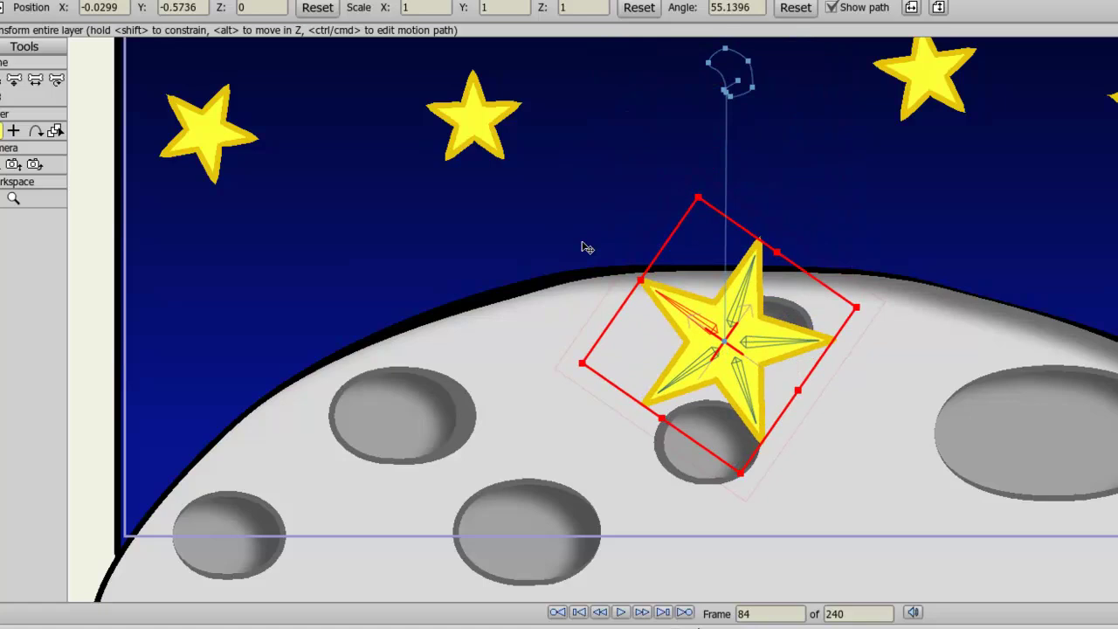
# Step backward from frame 84 to frame 42 to check the star character's rotation and drop in reverse
pyautogui.press('Left')
pyautogui.press('Left')
pyautogui.press('Left')
pyautogui.press('Left')
pyautogui.press('Left')
pyautogui.press('Left')
pyautogui.press('Left')
pyautogui.press('Left')
pyautogui.press('Left')
pyautogui.press('Left')
pyautogui.press('Left')
pyautogui.press('Left')
pyautogui.press('Left')
pyautogui.press('Left')
pyautogui.press('Left')
pyautogui.press('Left')
pyautogui.press('Left')
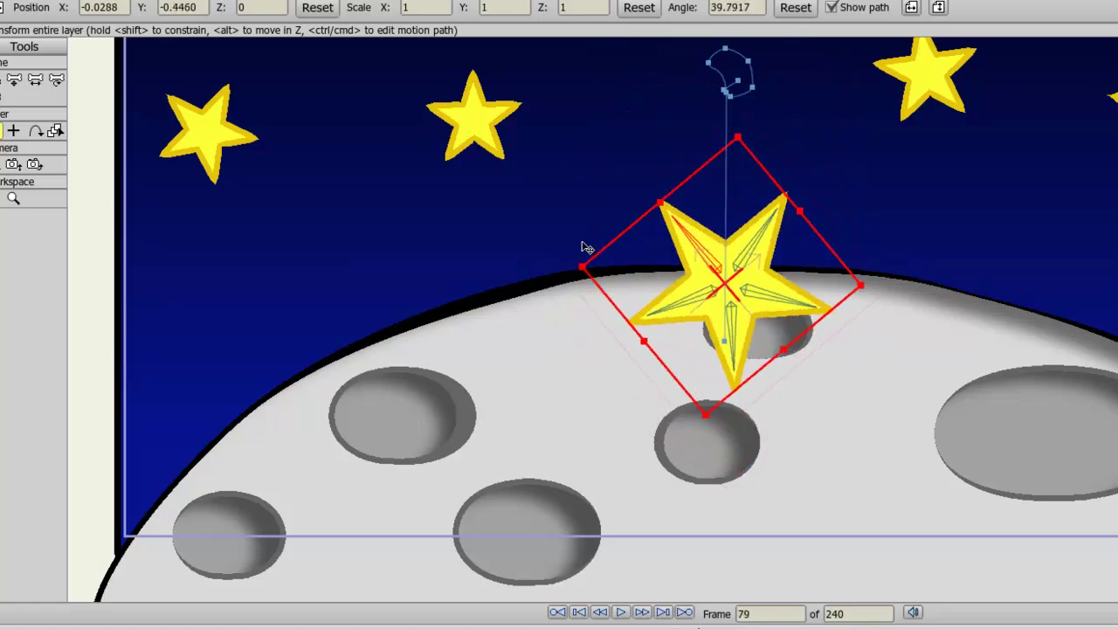
pyautogui.press('Left')
pyautogui.press('Left')
pyautogui.press('Left')
pyautogui.press('Left')
pyautogui.press('Left')
pyautogui.press('Left')
pyautogui.press('Left')
pyautogui.press('Left')
pyautogui.press('Left')
pyautogui.press('Left')
pyautogui.press('Left')
pyautogui.press('Left')
pyautogui.press('Left')
pyautogui.press('Left')
pyautogui.moveTo(619, 168); pyautogui.dragTo(590, 346)
pyautogui.press('Left')
pyautogui.press('Left')
pyautogui.press('Left')
pyautogui.press('Left')
pyautogui.press('Left')
pyautogui.press('Left')
pyautogui.press('Left')
pyautogui.press('Left')
pyautogui.press('Left')
pyautogui.press('Left')
pyautogui.press('Left')
pyautogui.press('Left')
pyautogui.press('Left')
pyautogui.press('Left')
pyautogui.press('Left')
pyautogui.press('Left')
pyautogui.press('Left')
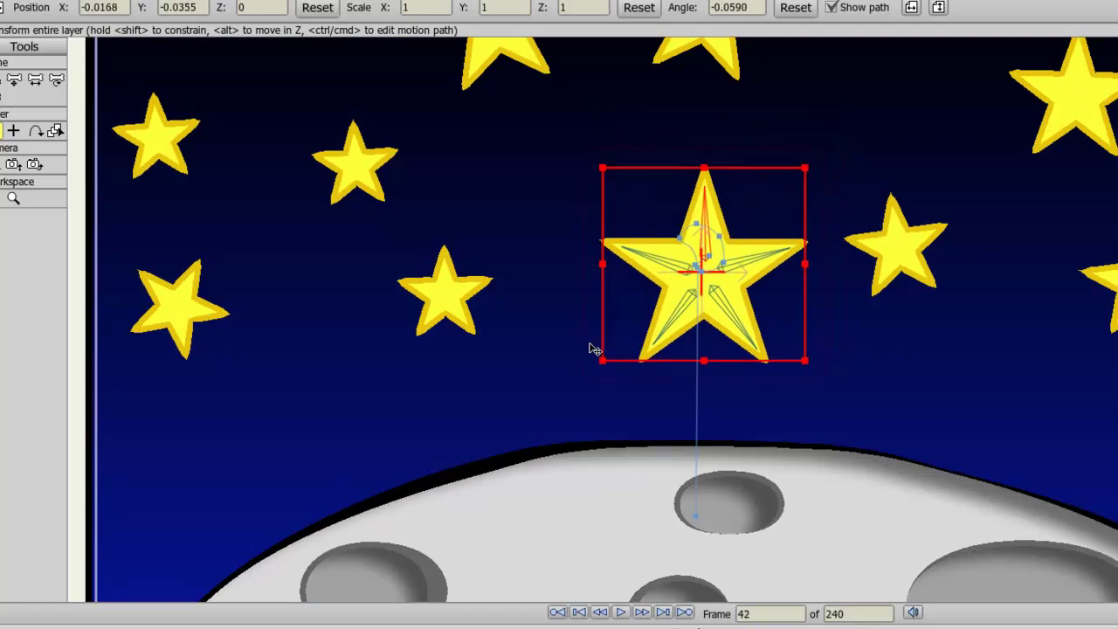
# Step forward from frame 42 to frame 84 to review the star character's loop, drop and rotation onto the moon
pyautogui.press('Right')
pyautogui.press('Right')
pyautogui.press('Right')
pyautogui.press('Right')
pyautogui.press('Right')
pyautogui.press('Right')
pyautogui.press('Right')
pyautogui.press('Right')
pyautogui.press('Right')
pyautogui.press('Right')
pyautogui.press('Right')
pyautogui.press('Right')
pyautogui.press('Right')
pyautogui.press('Right')
pyautogui.press('Right')
pyautogui.press('Right')
pyautogui.press('Right')
pyautogui.press('Right')
pyautogui.press('Right')
pyautogui.press('Right')
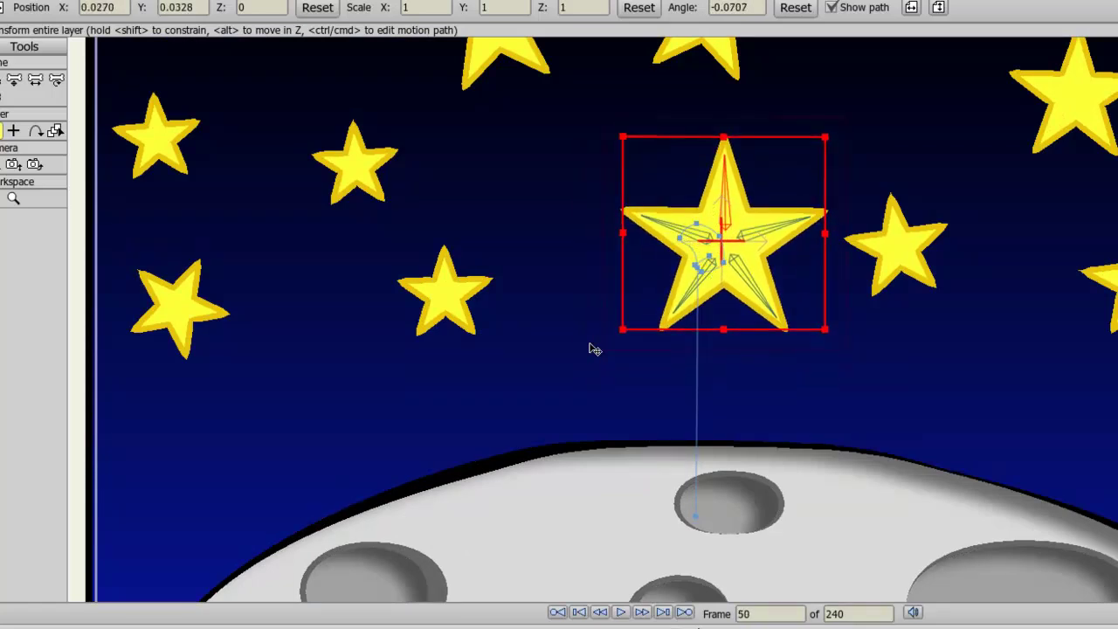
pyautogui.press('Right')
pyautogui.press('Right')
pyautogui.press('Right')
pyautogui.press('Right')
pyautogui.press('Right')
pyautogui.press('Right')
pyautogui.press('Right')
pyautogui.press('Right')
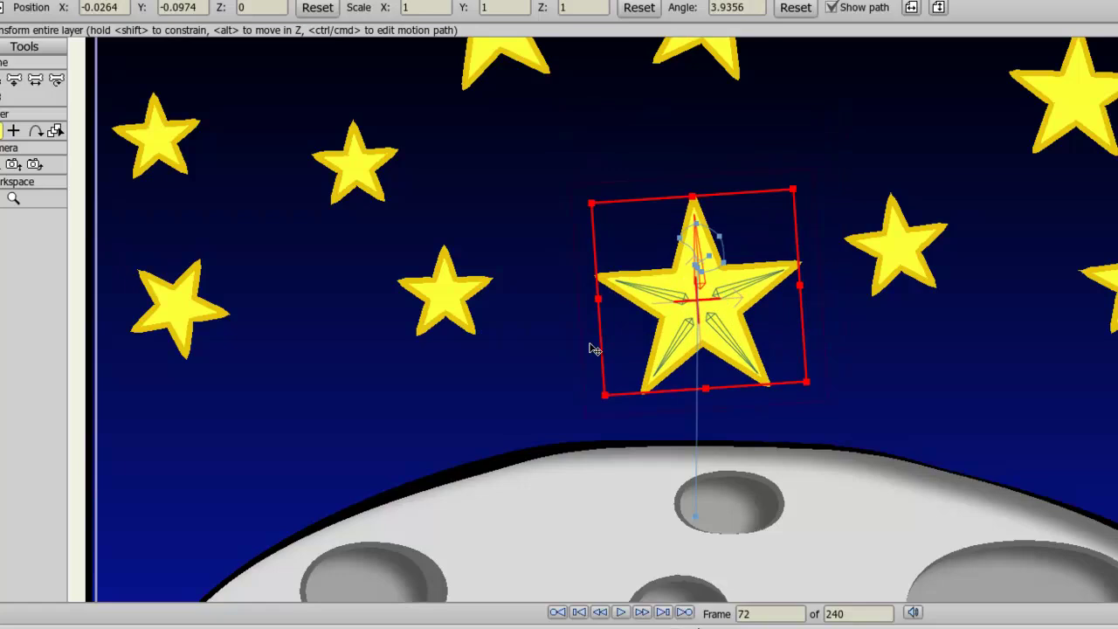
pyautogui.press('Right')
pyautogui.press('Right')
pyautogui.press('Right')
pyautogui.press('Right')
pyautogui.press('Right')
pyautogui.press('Right')
pyautogui.press('Right')
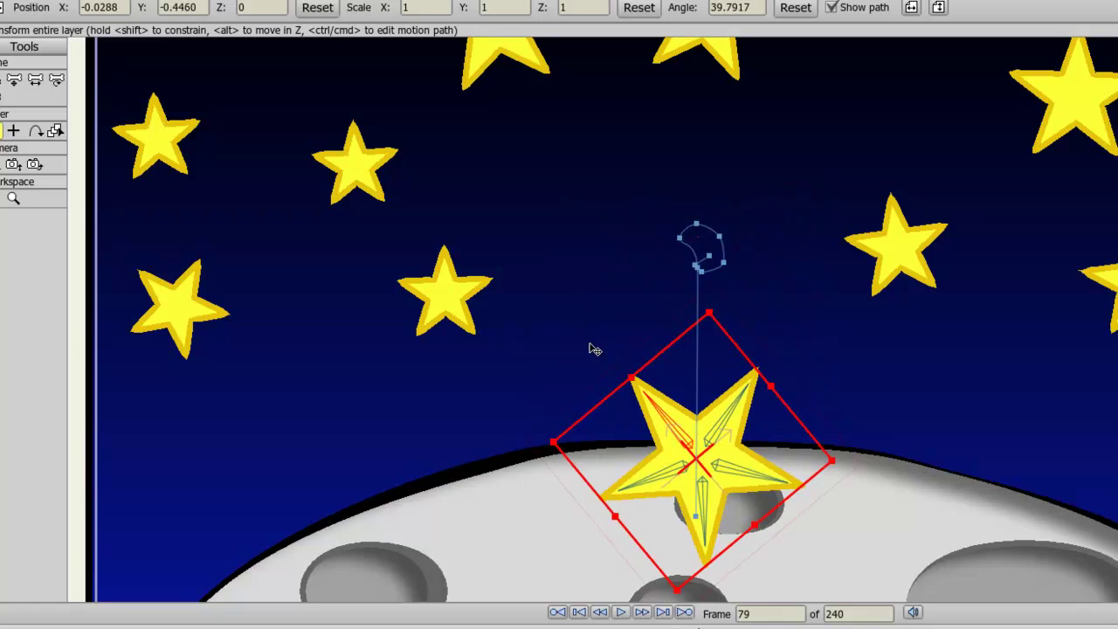
pyautogui.press('Right')
pyautogui.press('Right')
pyautogui.press('Right')
pyautogui.press('Right')
pyautogui.press('Right')
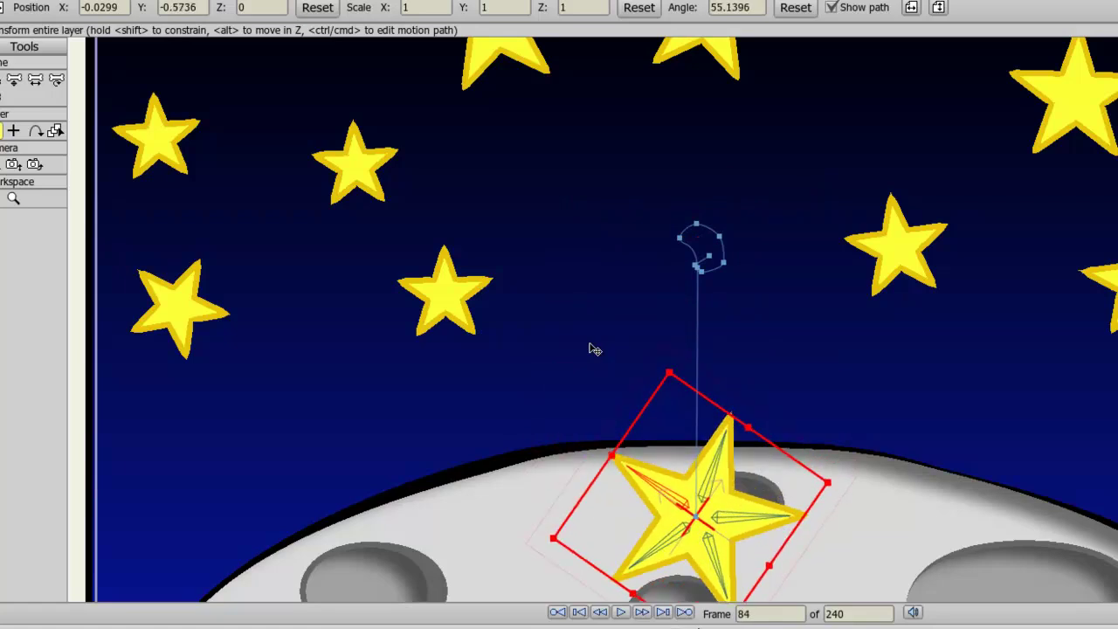
# At frame 114, add holding keyframes for the star character's current position and rotation
pyautogui.moveTo(590, 344); pyautogui.dragTo(590, 192)
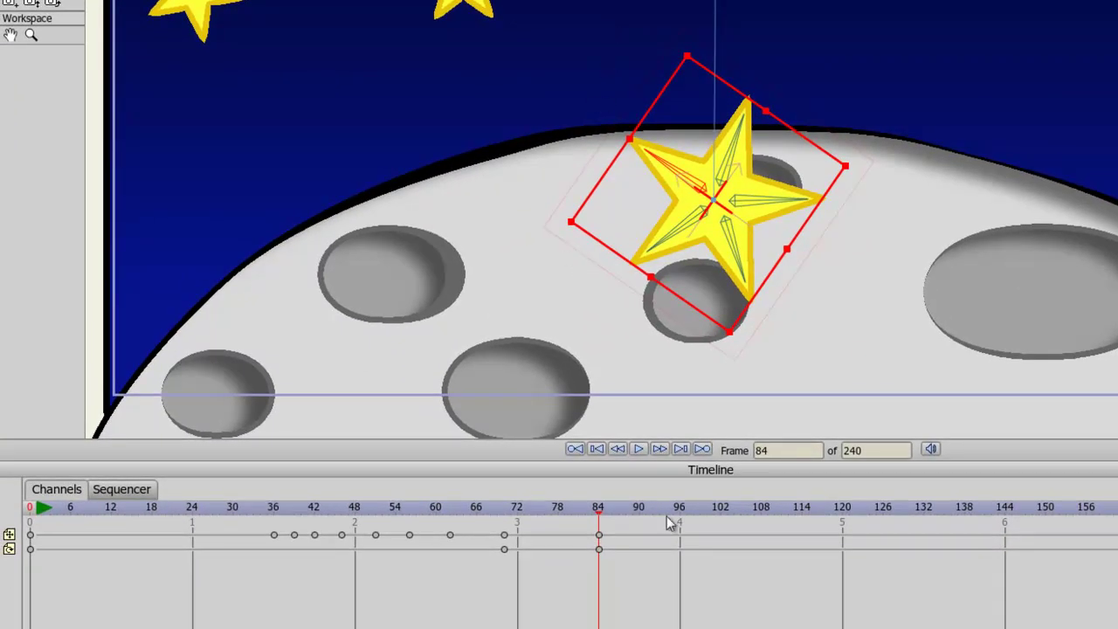
pyautogui.moveTo(601, 519); pyautogui.dragTo(806, 517)
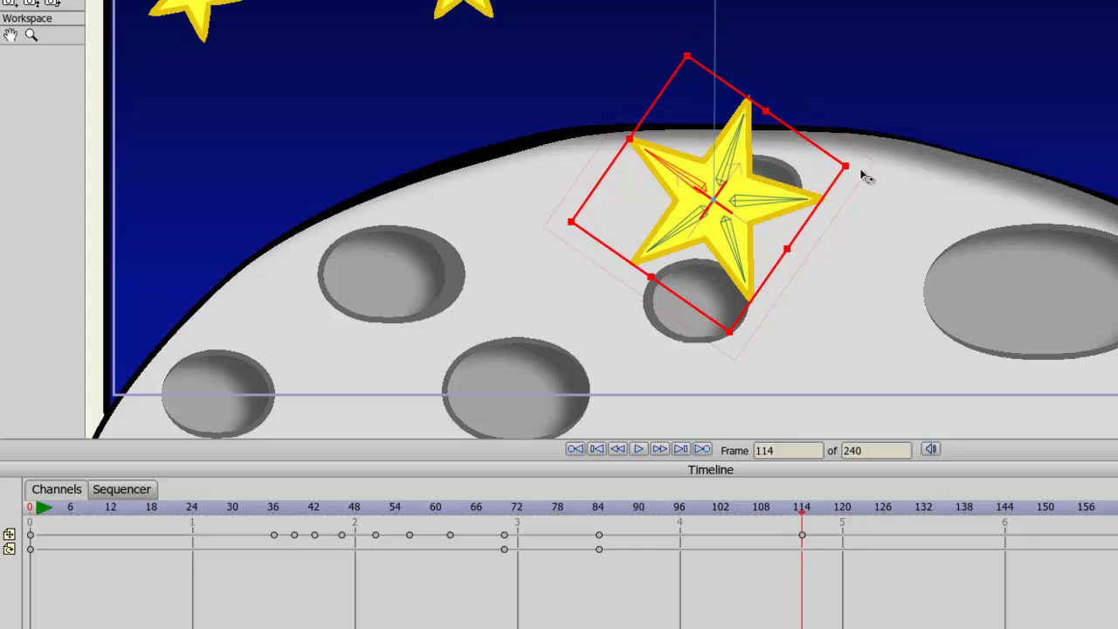
pyautogui.click(863, 177)
# At frame 84, add keyframes for the camera's current tracking position and zoom
pyautogui.click(599, 514)
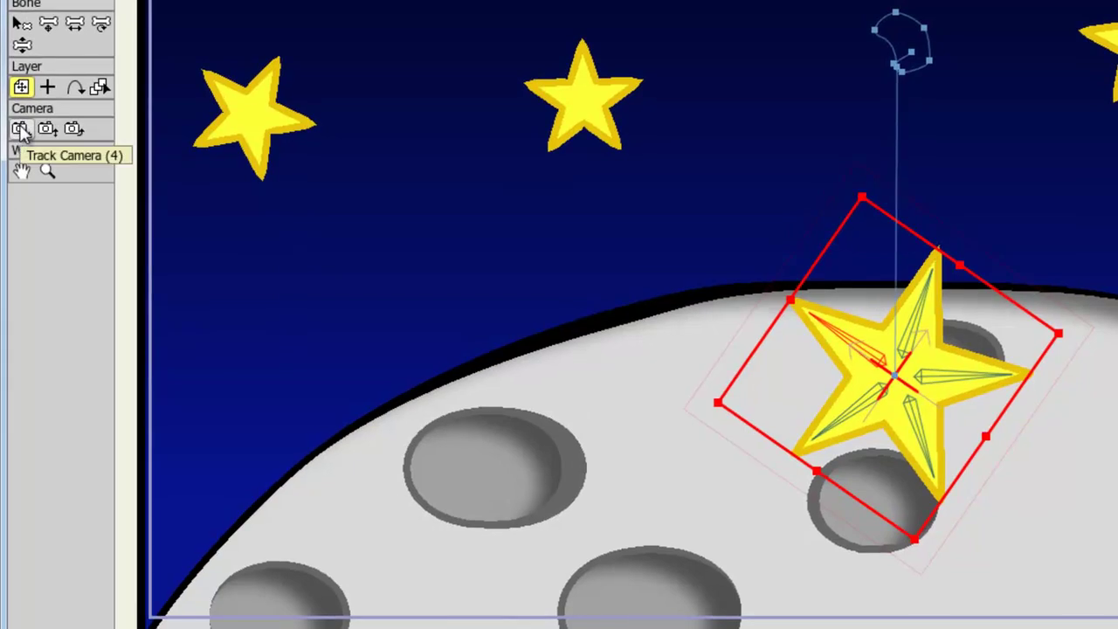
pyautogui.click(22, 127)
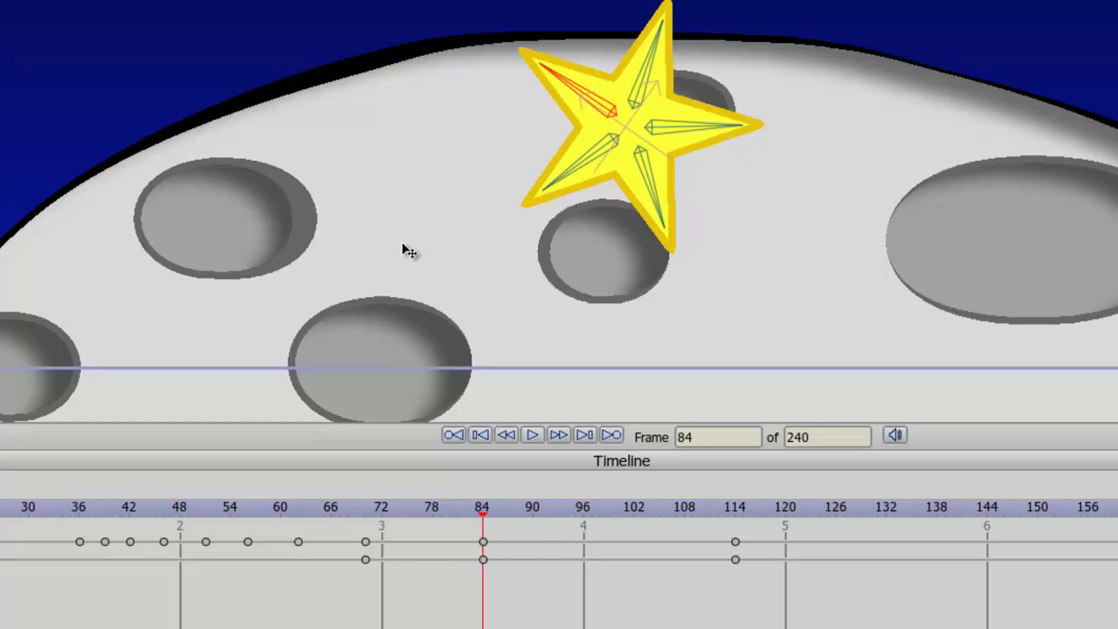
pyautogui.click(403, 245)
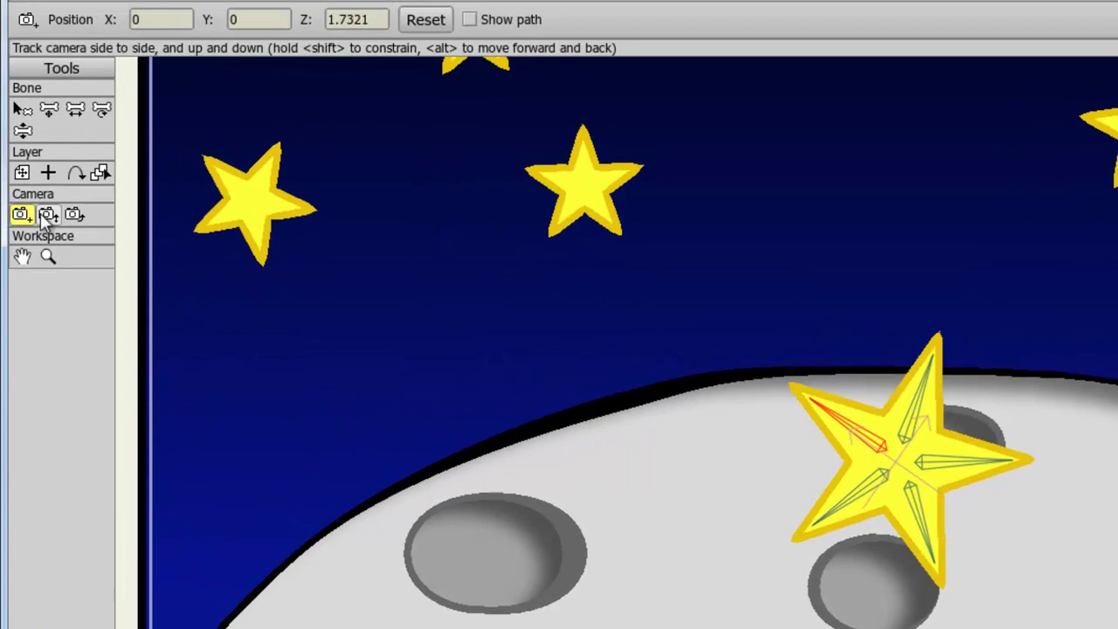
pyautogui.click(47, 215)
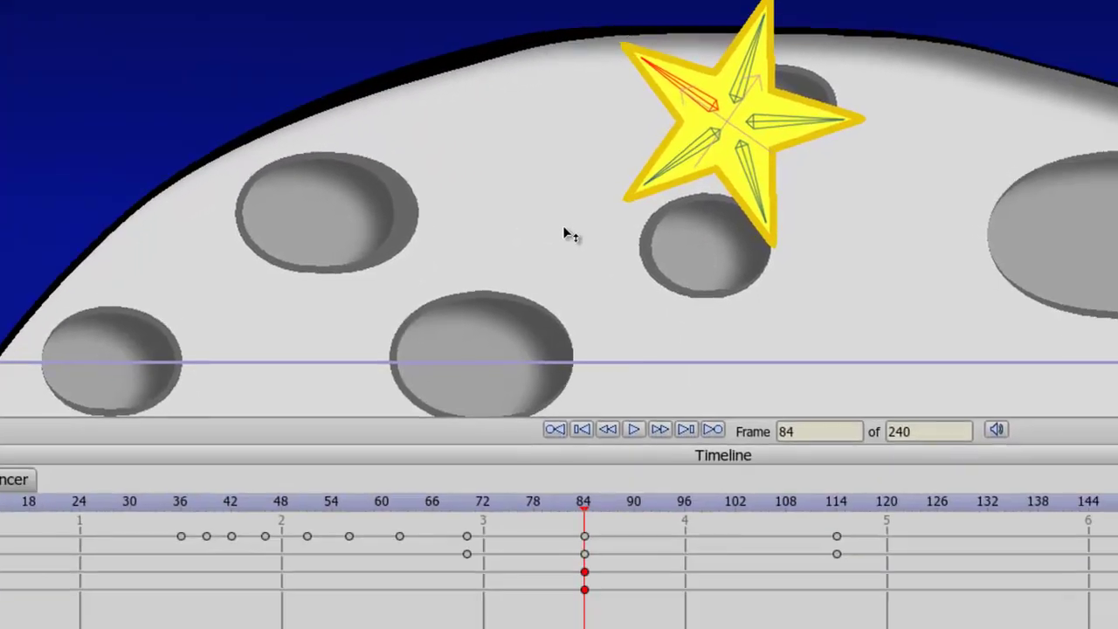
# At frame 114, zoom the camera in on the star character and track it downward to center the star
pyautogui.press('Right')
pyautogui.press('Right')
pyautogui.press('Right')
pyautogui.press('Right')
pyautogui.press('Right')
pyautogui.press('Right')
pyautogui.press('Right')
pyautogui.press('Right')
pyautogui.press('Right')
pyautogui.press('Right')
pyautogui.press('Right')
pyautogui.press('Right')
pyautogui.press('Right')
pyautogui.press('Right')
pyautogui.press('Right')
pyautogui.press('Right')
pyautogui.press('Right')
pyautogui.press('Right')
pyautogui.press('Right')
pyautogui.press('Right')
pyautogui.press('Right')
pyautogui.press('Right')
pyautogui.press('Right')
pyautogui.press('Right')
pyautogui.press('Right')
pyautogui.press('Right')
pyautogui.press('Right')
pyautogui.press('Right')
pyautogui.press('Right')
pyautogui.press('Right')
pyautogui.press('Right')
pyautogui.press('Right')
pyautogui.press('Left')
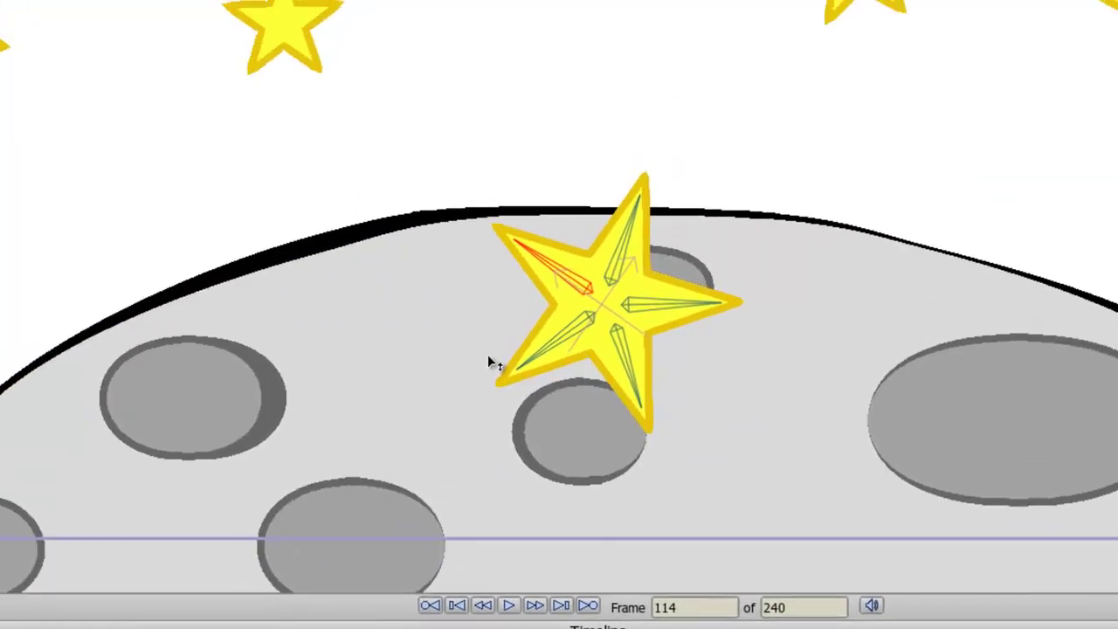
pyautogui.moveTo(486, 457); pyautogui.dragTo(477, 547)
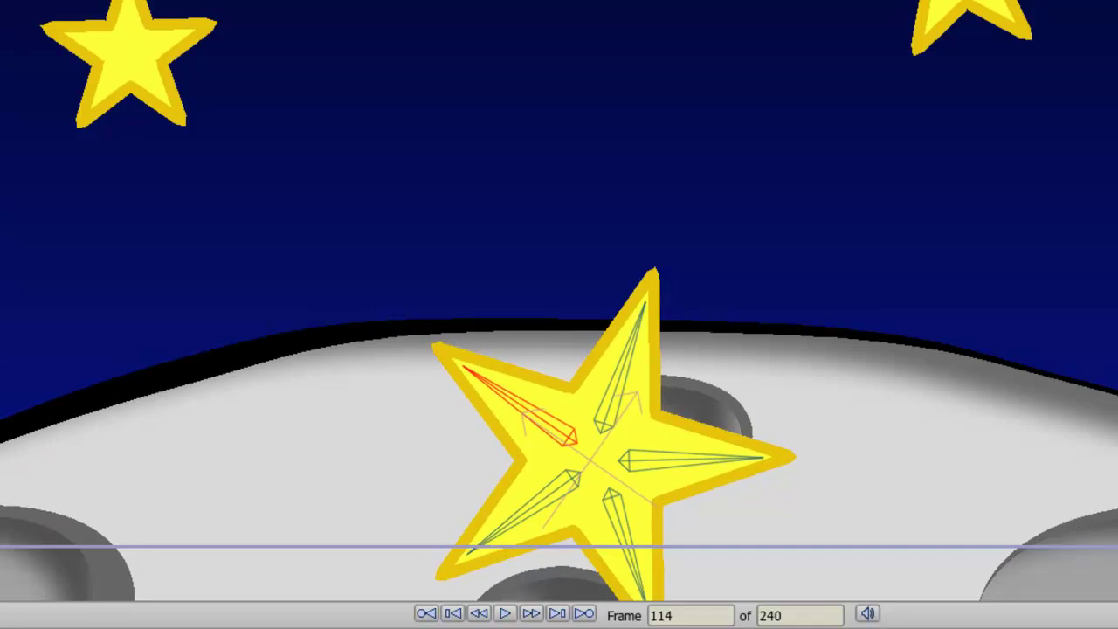
pyautogui.moveTo(211, 403); pyautogui.dragTo(217, 225)
# Scrub back from frame 114 past frame 84 and forward again to review the camera's zoom-in on the star character
pyautogui.press('Left')
pyautogui.press('Left')
pyautogui.press('Left')
pyautogui.press('Left')
pyautogui.press('Left')
pyautogui.press('Left')
pyautogui.press('Left')
pyautogui.press('Left')
pyautogui.press('Left')
pyautogui.press('Left')
pyautogui.press('Left')
pyautogui.press('Left')
pyautogui.press('Left')
pyautogui.press('Left')
pyautogui.press('Left')
pyautogui.press('Left')
pyautogui.press('Left')
pyautogui.press('Left')
pyautogui.press('Left')
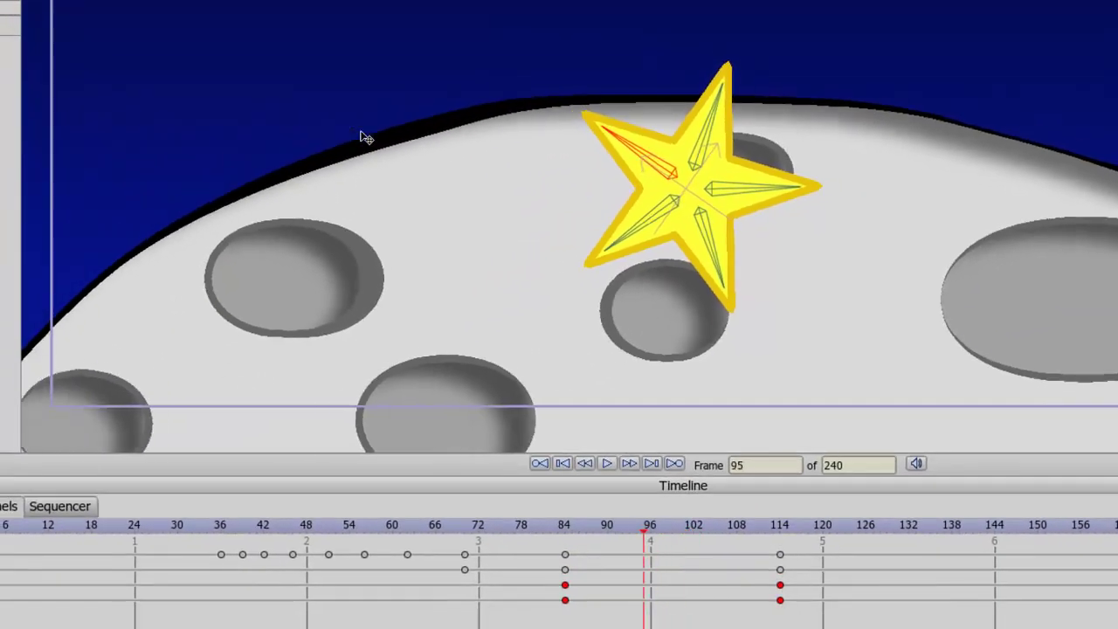
pyautogui.press('Left')
pyautogui.press('Left')
pyautogui.press('Left')
pyautogui.press('Left')
pyautogui.press('Left')
pyautogui.press('Left')
pyautogui.press('Left')
pyautogui.press('Left')
pyautogui.press('Left')
pyautogui.press('Left')
pyautogui.press('Left')
pyautogui.press('Left')
pyautogui.press('Left')
pyautogui.press('Right')
pyautogui.press('Right')
pyautogui.press('Right')
pyautogui.press('Right')
pyautogui.press('Right')
pyautogui.press('Right')
pyautogui.press('Right')
pyautogui.press('Right')
pyautogui.press('Right')
pyautogui.press('Right')
pyautogui.press('Right')
pyautogui.press('Right')
pyautogui.press('Right')
pyautogui.press('Right')
pyautogui.press('Right')
pyautogui.press('Right')
pyautogui.press('Right')
pyautogui.press('Right')
pyautogui.press('Right')
pyautogui.press('Right')
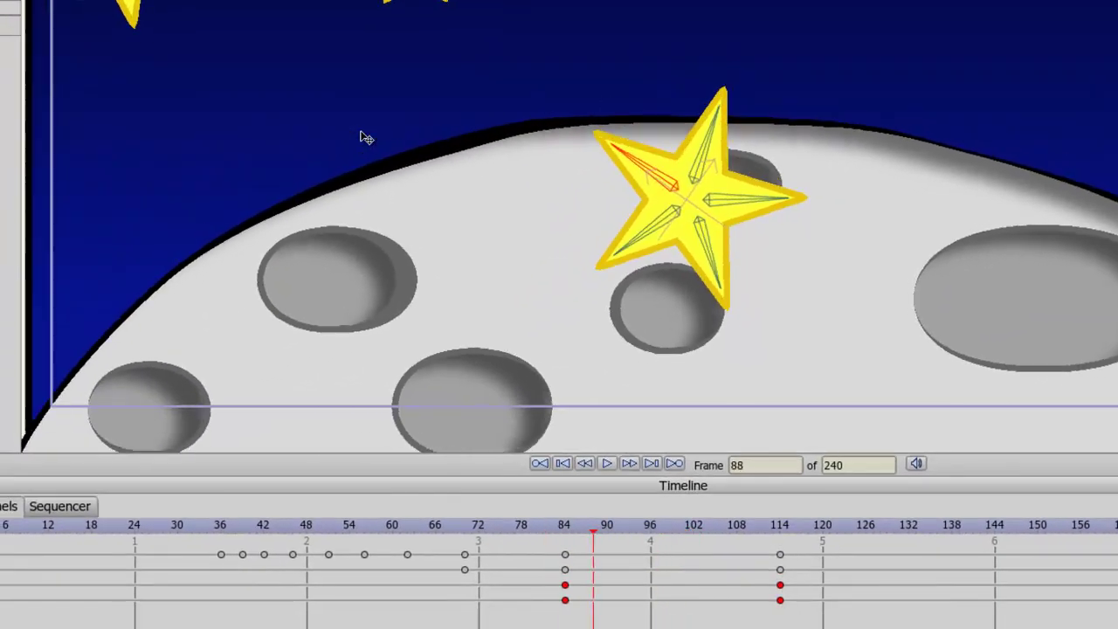
pyautogui.press('Right')
pyautogui.press('Right')
pyautogui.press('Right')
pyautogui.press('Right')
pyautogui.press('Right')
pyautogui.press('Right')
pyautogui.press('Right')
pyautogui.press('Right')
pyautogui.press('Right')
pyautogui.press('Right')
pyautogui.press('Right')
pyautogui.press('Right')
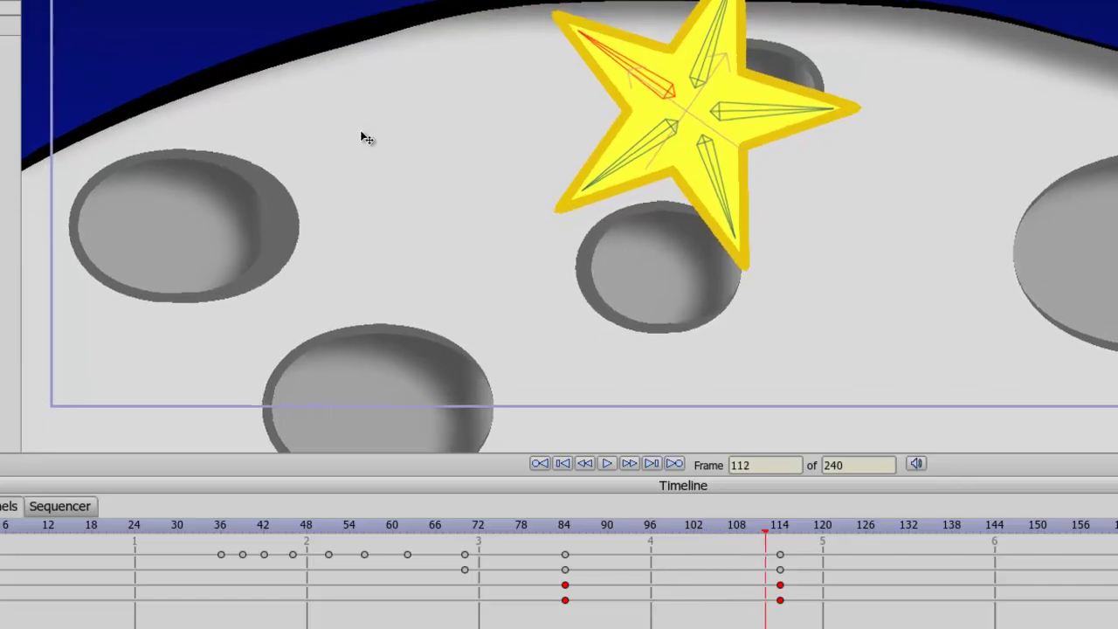
# At frame 126, switch both the star character's Eyes and Mouth layers to Closed
pyautogui.press('Right')
pyautogui.press('Right')
pyautogui.press('Right')
pyautogui.press('Right')
pyautogui.press('Right')
pyautogui.press('Right')
pyautogui.press('Right')
pyautogui.press('Right')
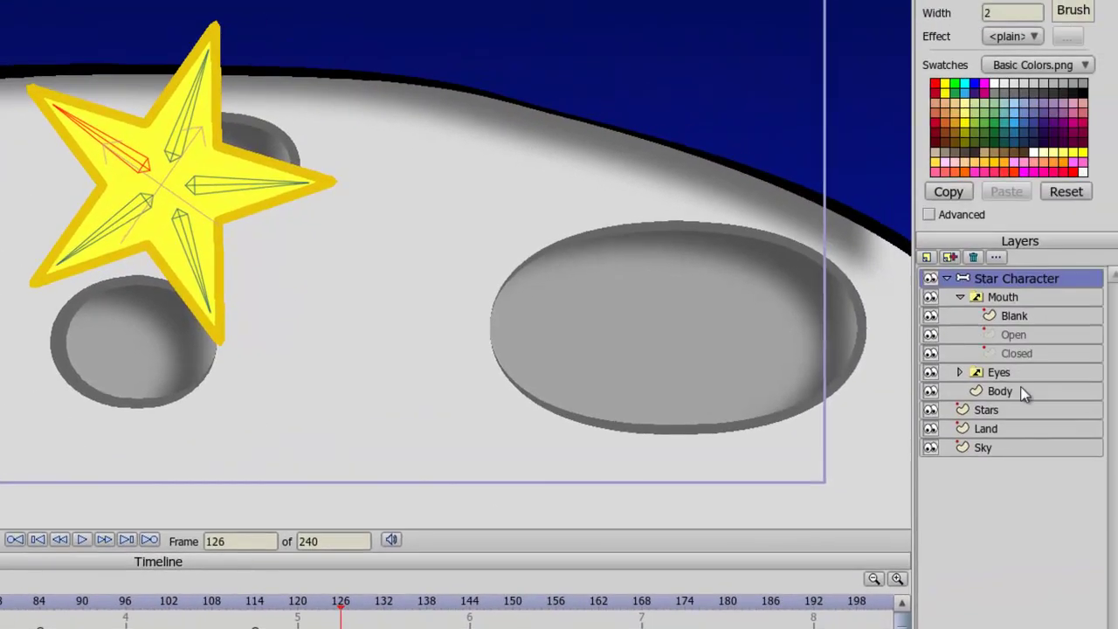
pyautogui.click(1003, 375)
pyautogui.rightClick(1003, 374)
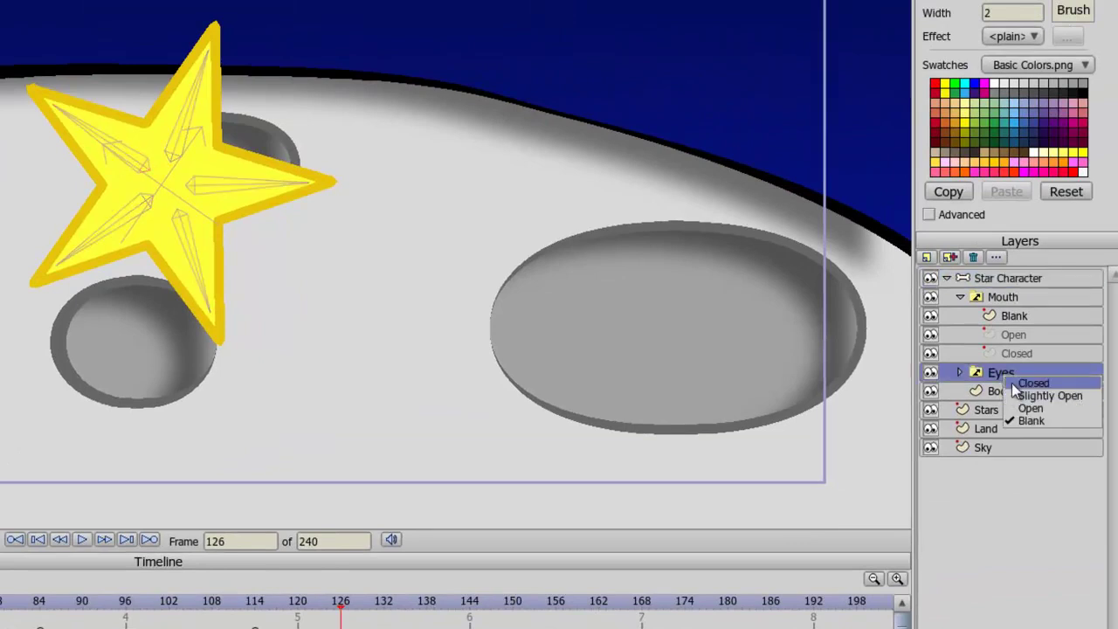
pyautogui.click(1013, 383)
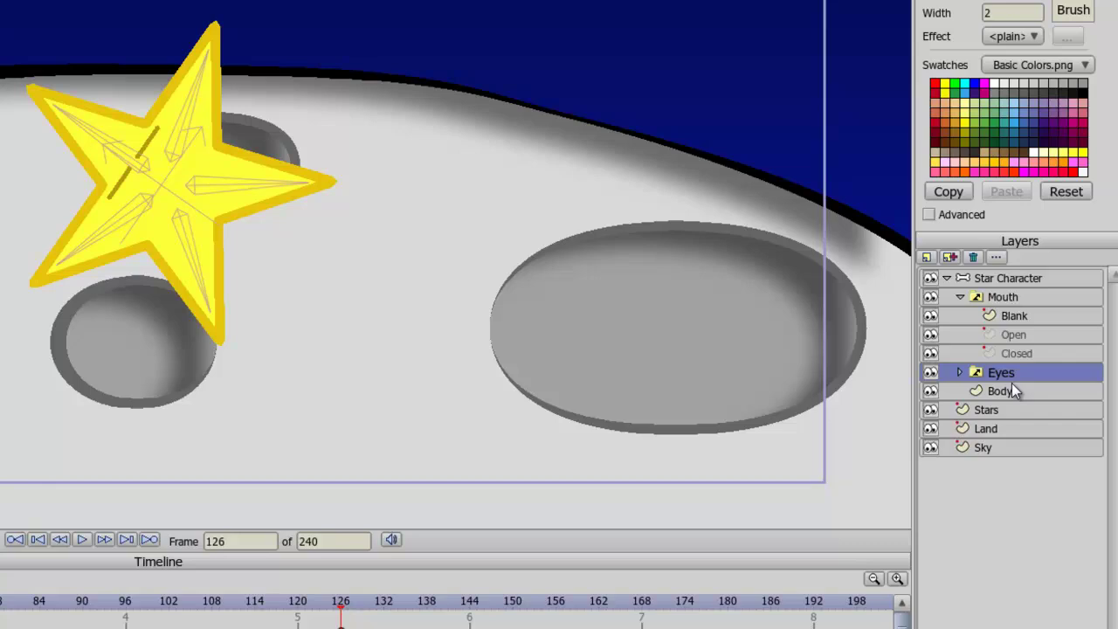
pyautogui.rightClick(1016, 294)
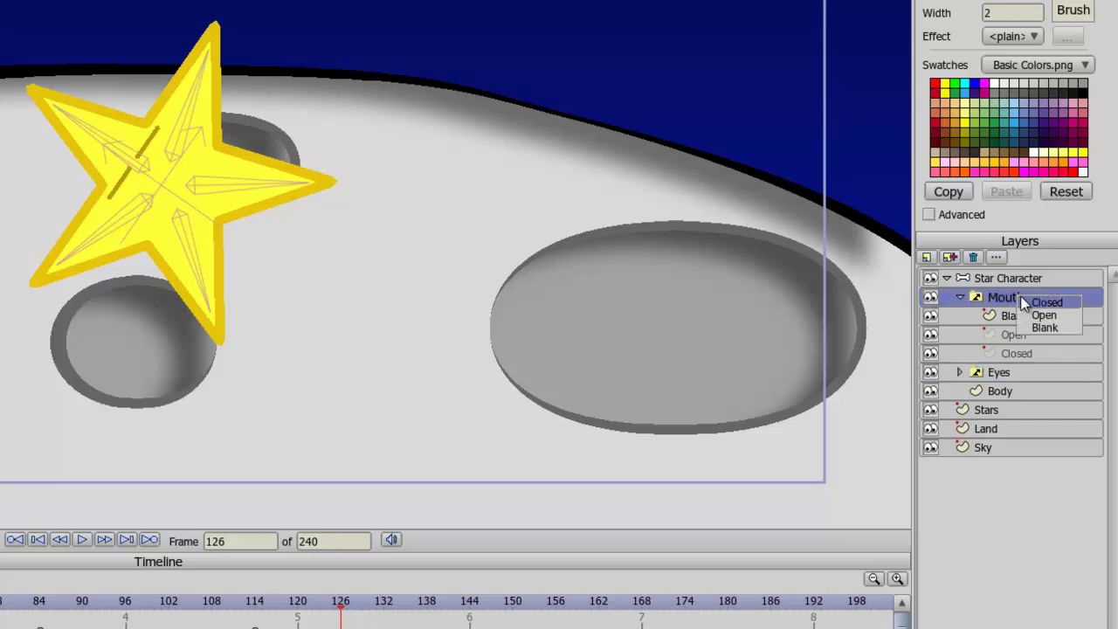
pyautogui.click(1047, 302)
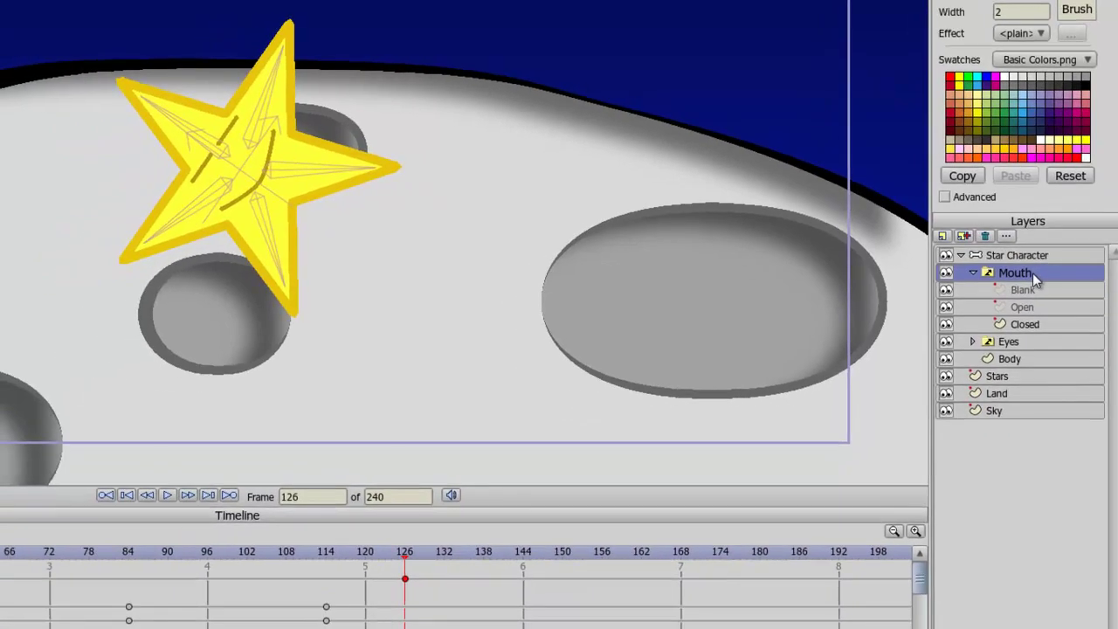
# At frame 129, switch the star character's Mouth to Open and its Eyes to Slightly Open
pyautogui.press('Right')
pyautogui.press('Right')
pyautogui.press('Right')
pyautogui.rightClick(1032, 273)
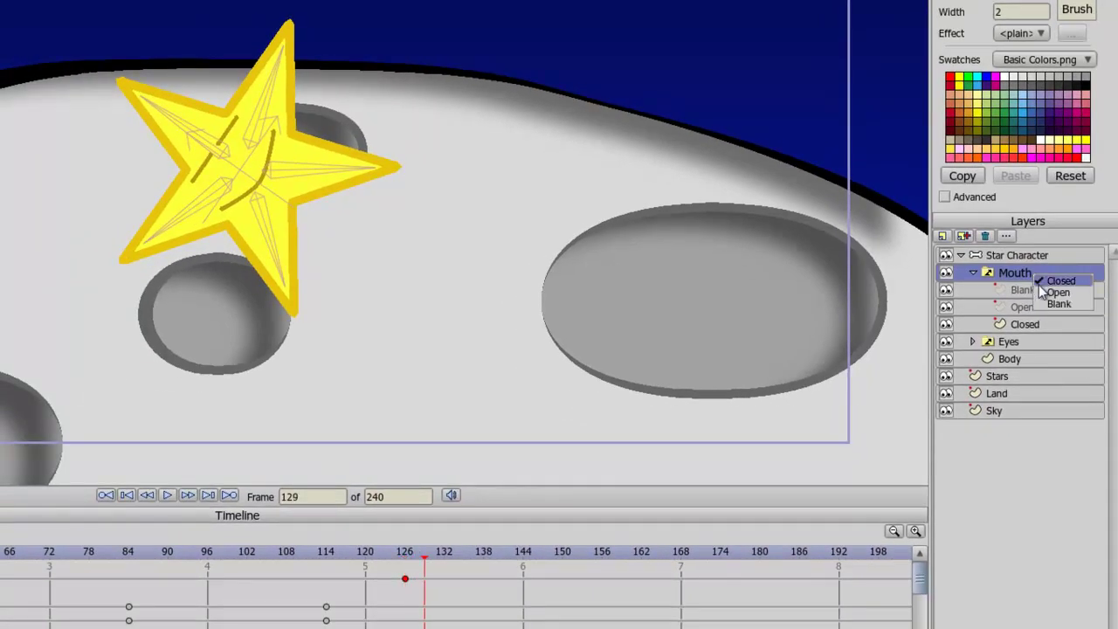
pyautogui.click(1040, 289)
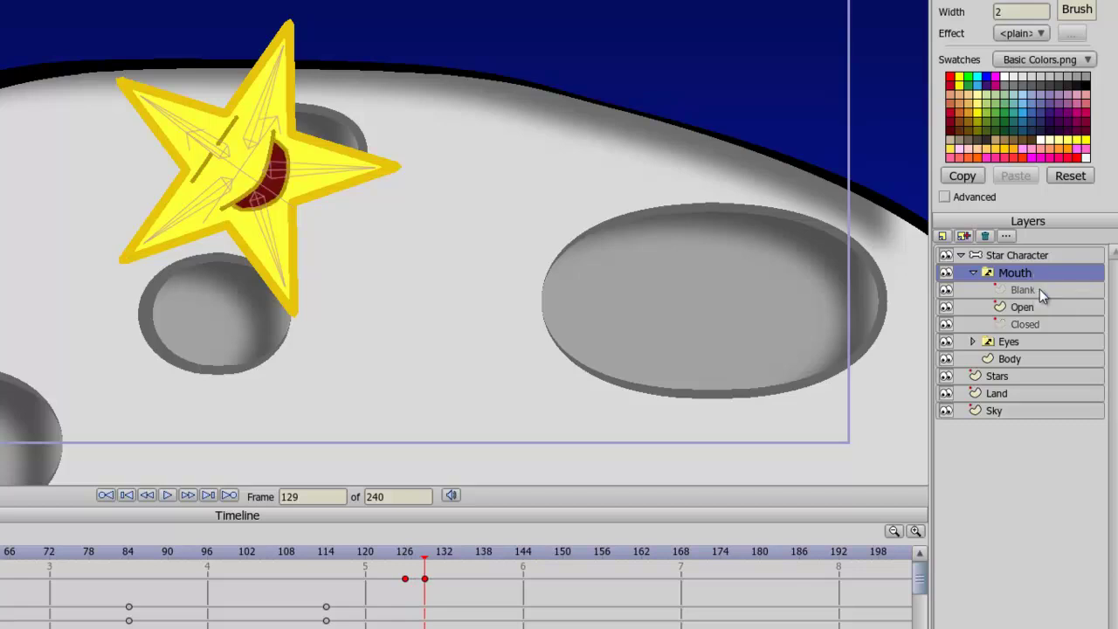
pyautogui.click(1026, 309)
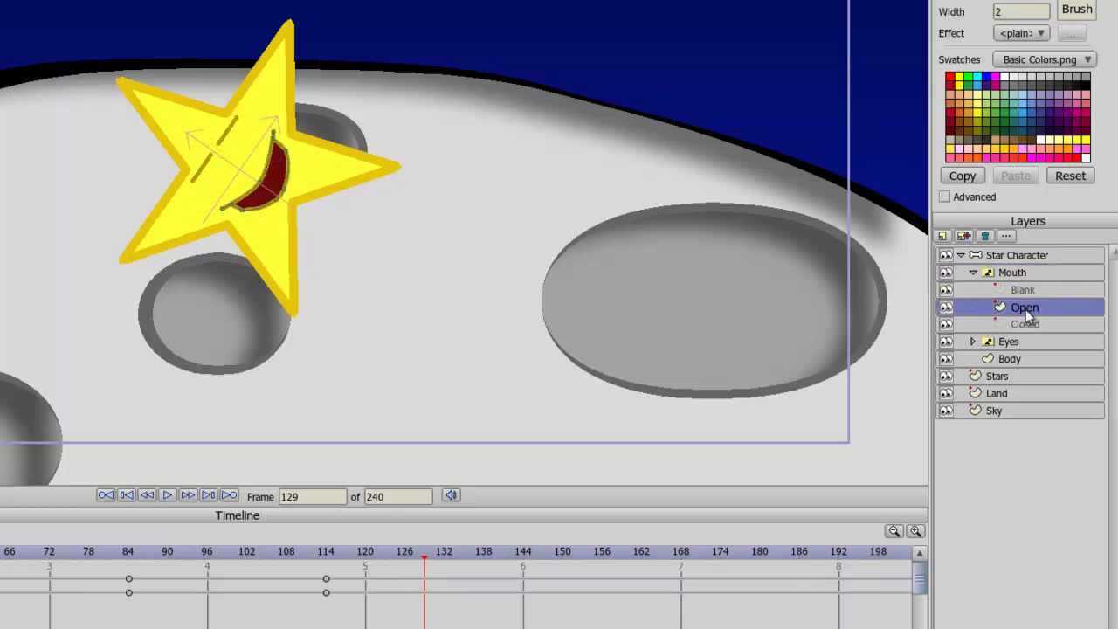
pyautogui.rightClick(1022, 340)
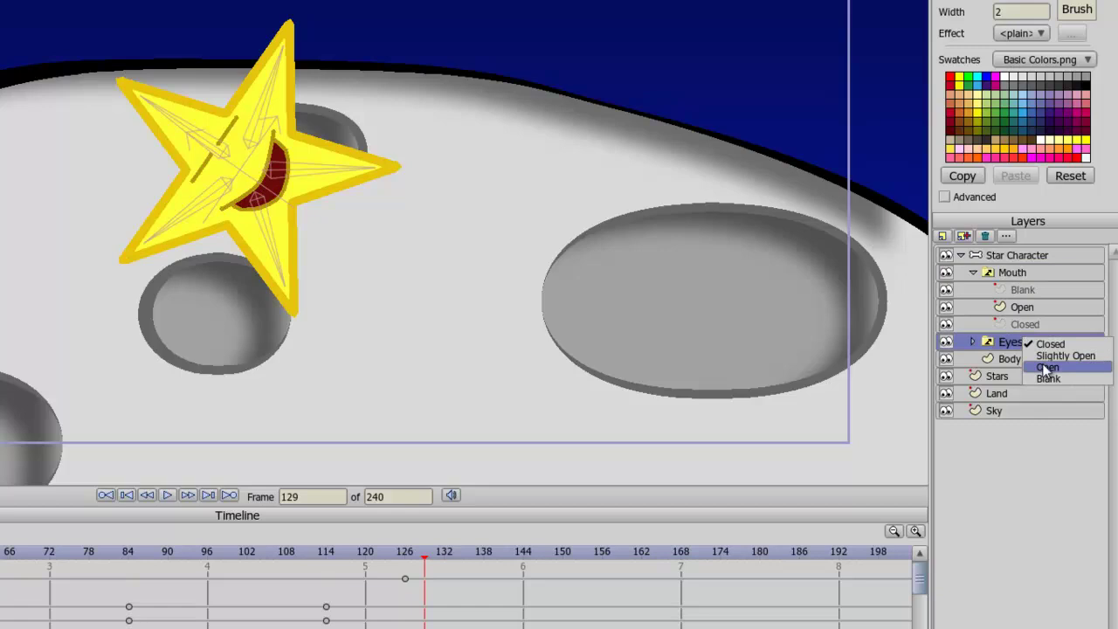
pyautogui.click(1047, 368)
# At frame 133, switch the star character's Eyes to Open
pyautogui.press('Right')
pyautogui.press('Right')
pyautogui.press('Right')
pyautogui.press('Right')
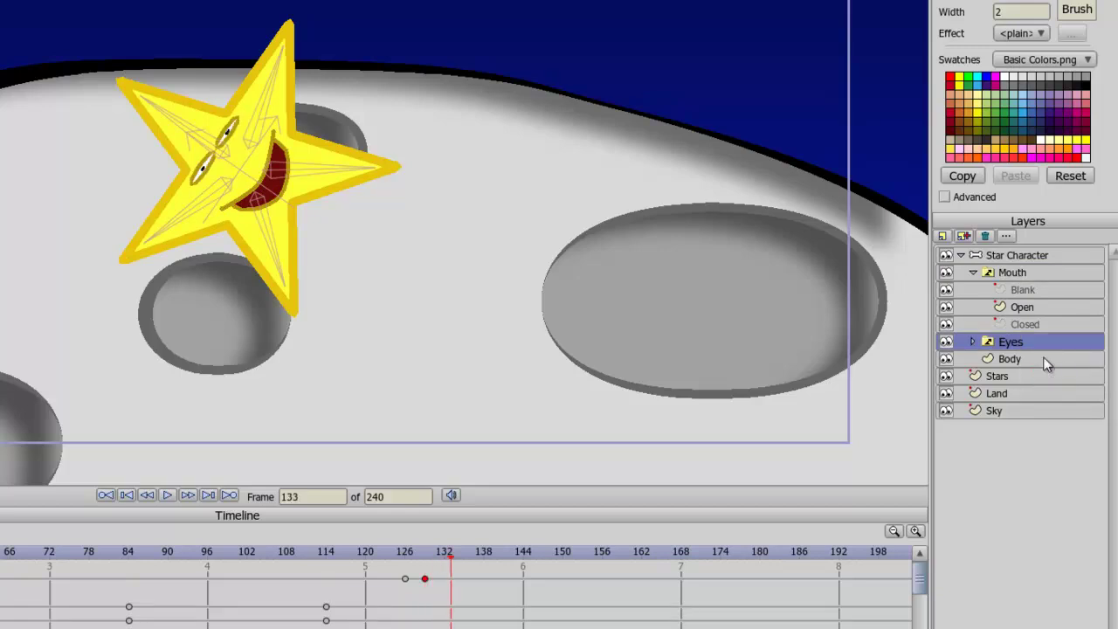
pyautogui.rightClick(1031, 341)
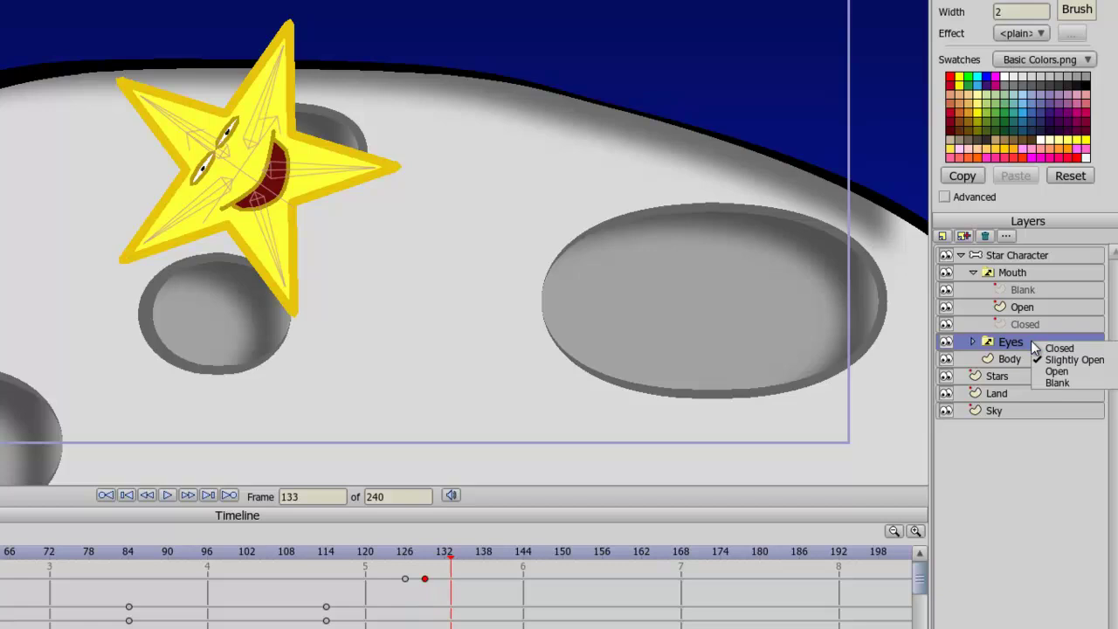
pyautogui.click(1055, 373)
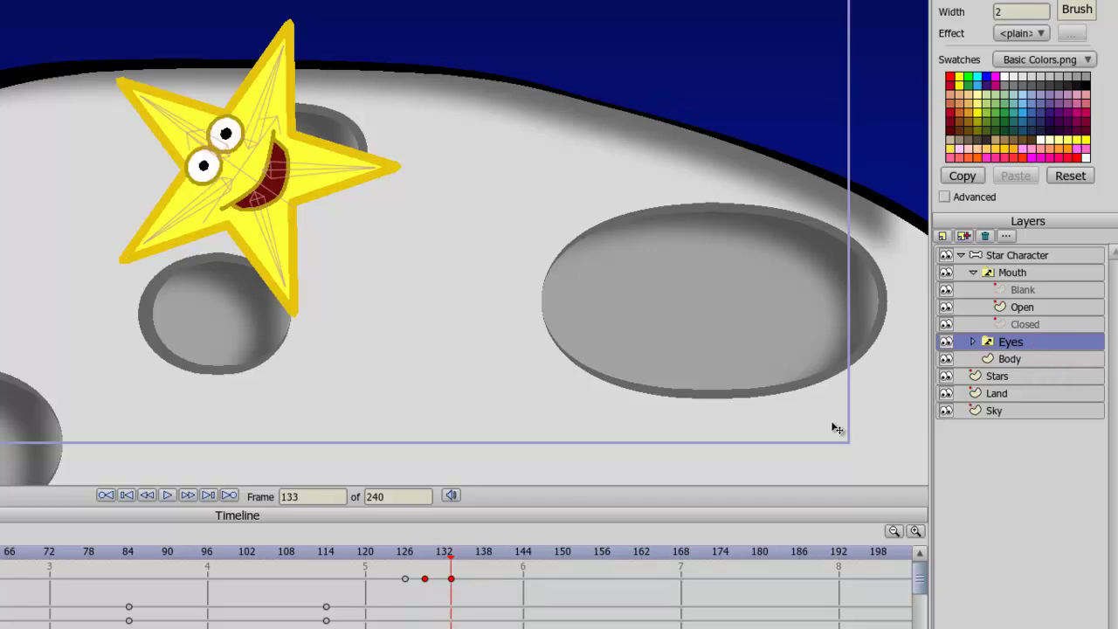
# Play the animation through frame 140 to review the star character's face appearing, and stop playback
pyautogui.click(238, 553)
pyautogui.click(173, 496)
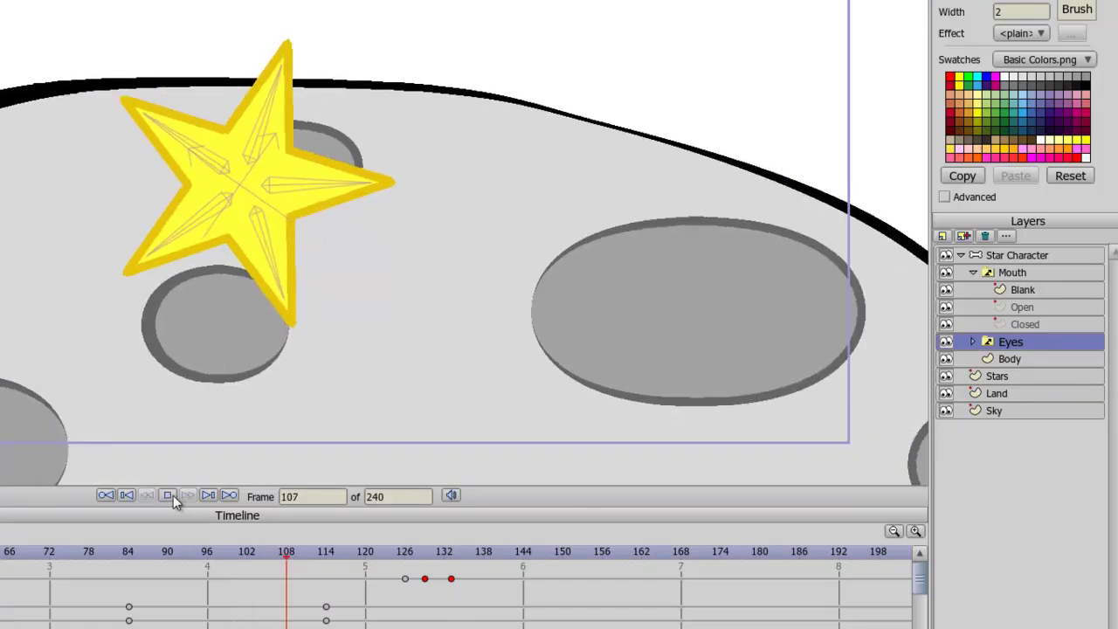
pyautogui.click(169, 495)
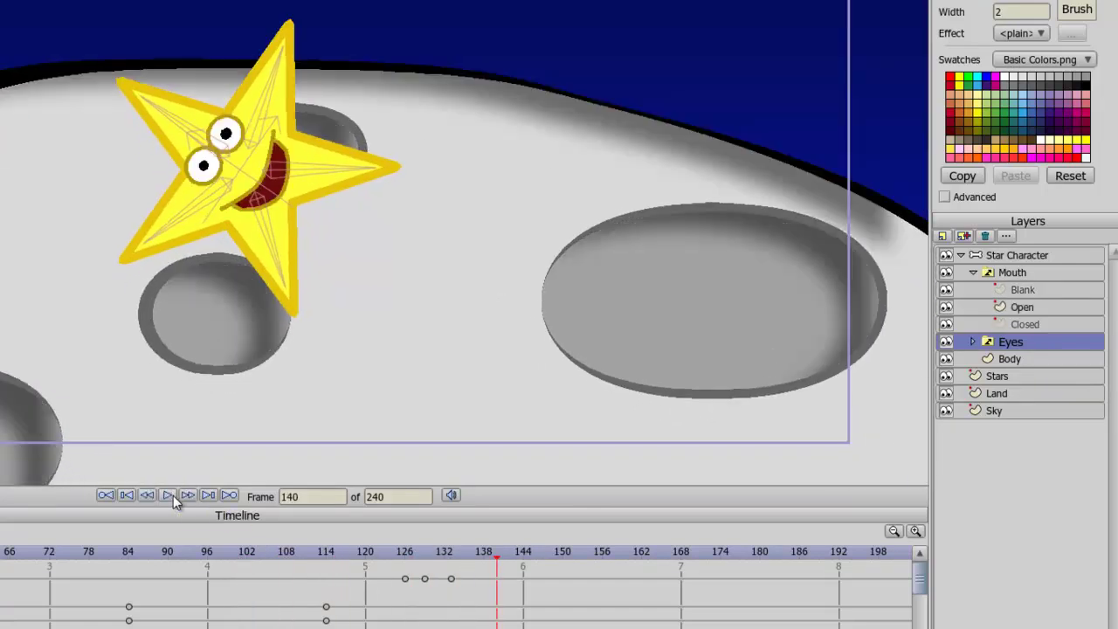
# At frame 144, add holding keyframes for the star character's current position and rotation
pyautogui.click(524, 553)
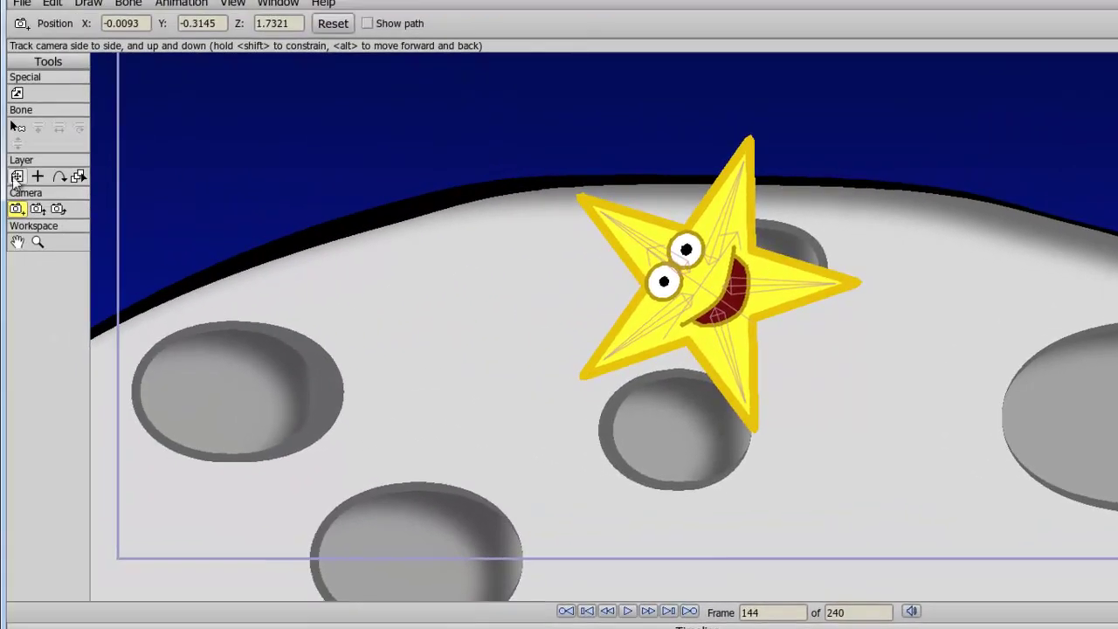
pyautogui.click(16, 177)
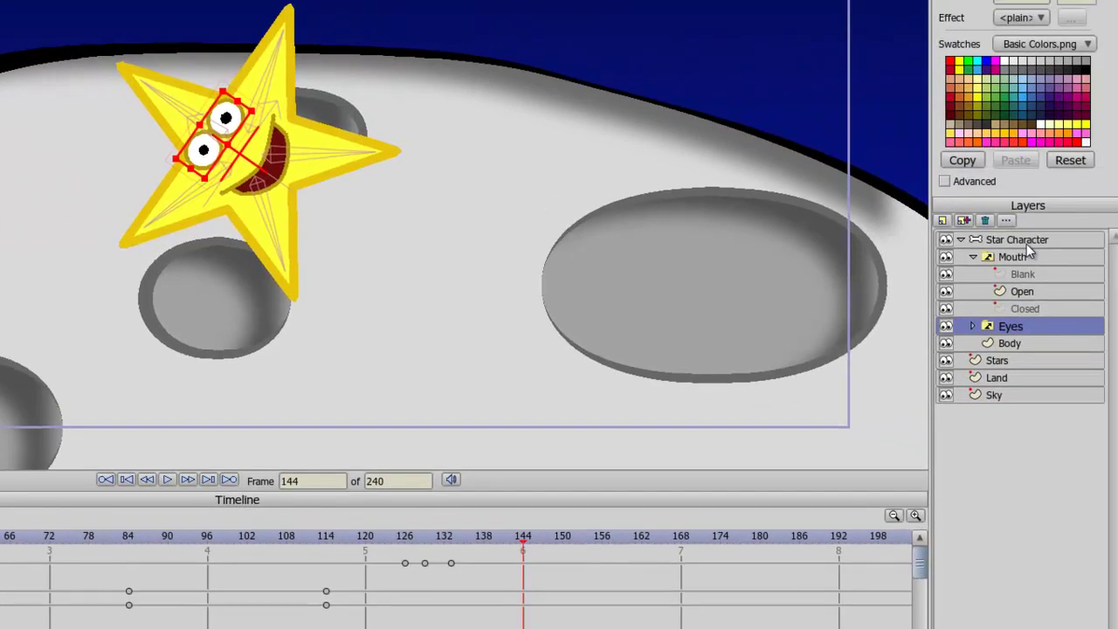
pyautogui.click(1061, 251)
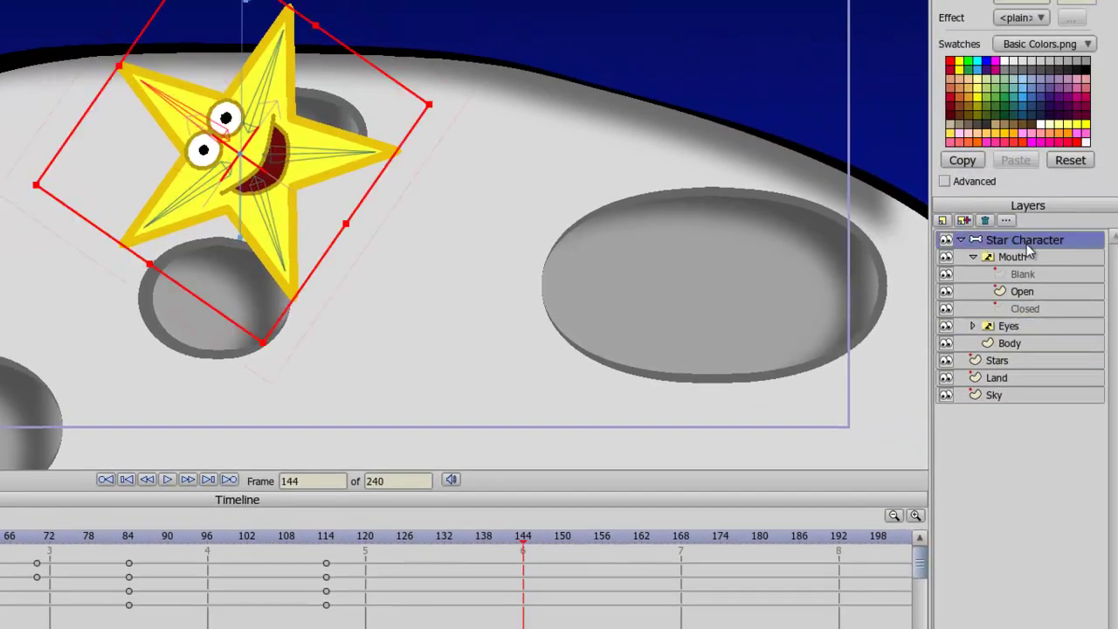
pyautogui.click(270, 253)
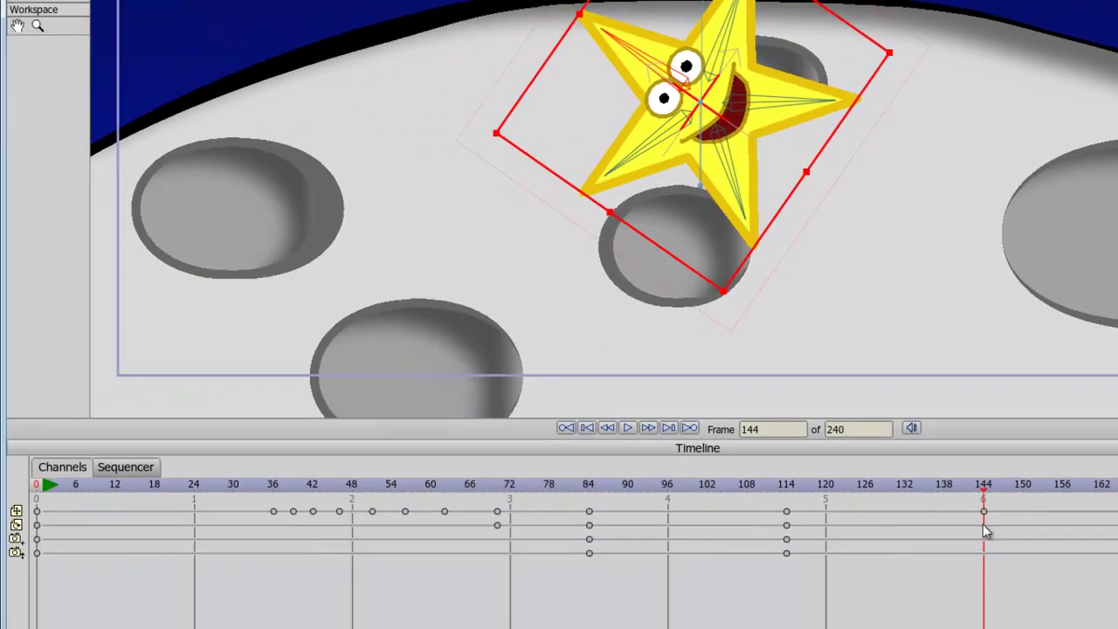
pyautogui.click(984, 525)
# At frame 152, rotate the star character upright to about 0.65° and move it to about X 0.0434, Y -0.5572
pyautogui.press('Right')
pyautogui.press('Right')
pyautogui.press('Right')
pyautogui.press('Right')
pyautogui.press('Right')
pyautogui.press('Right')
pyautogui.press('Right')
pyautogui.press('Right')
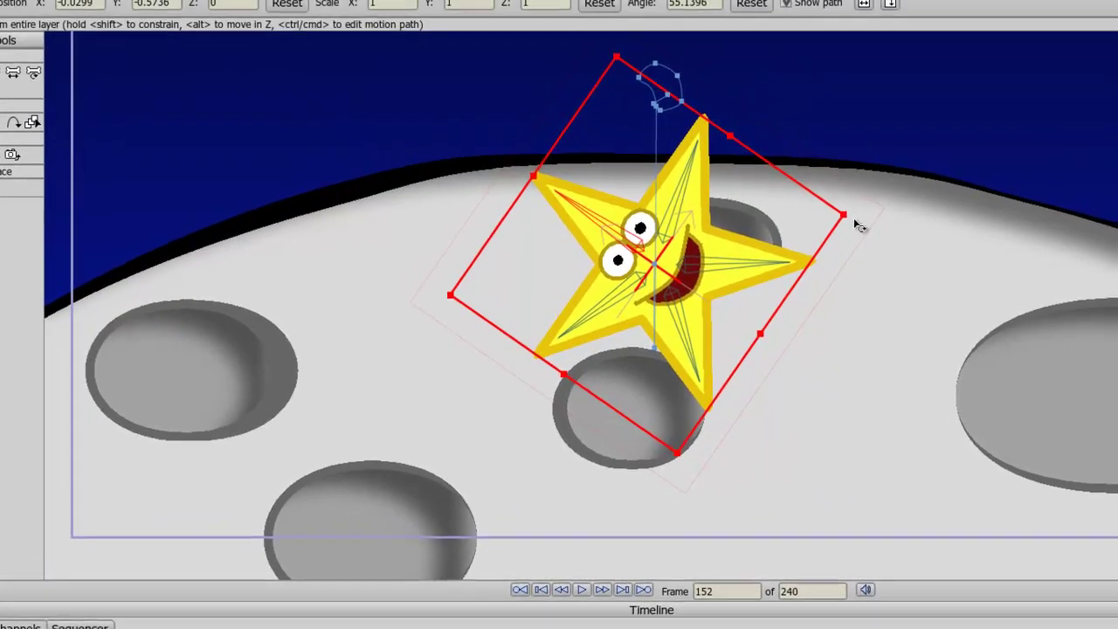
pyautogui.moveTo(859, 226); pyautogui.dragTo(838, 428)
pyautogui.moveTo(685, 301); pyautogui.dragTo(731, 293)
# Step back and forth between frames 144 and 152 to review the star character rotating upright
pyautogui.press('Left')
pyautogui.press('Left')
pyautogui.press('Left')
pyautogui.press('Left')
pyautogui.press('Left')
pyautogui.press('Left')
pyautogui.press('Left')
pyautogui.press('Left')
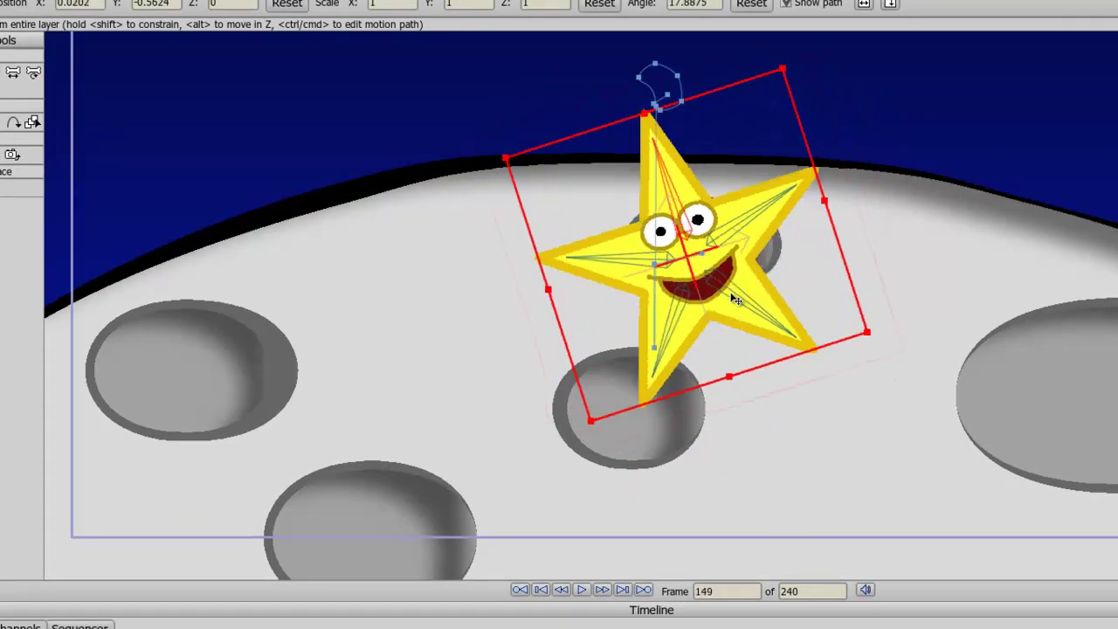
pyautogui.press('Right')
pyautogui.press('Right')
pyautogui.press('Right')
pyautogui.press('Right')
pyautogui.press('Right')
pyautogui.press('Right')
pyautogui.press('Right')
pyautogui.press('Right')
pyautogui.press('Right')
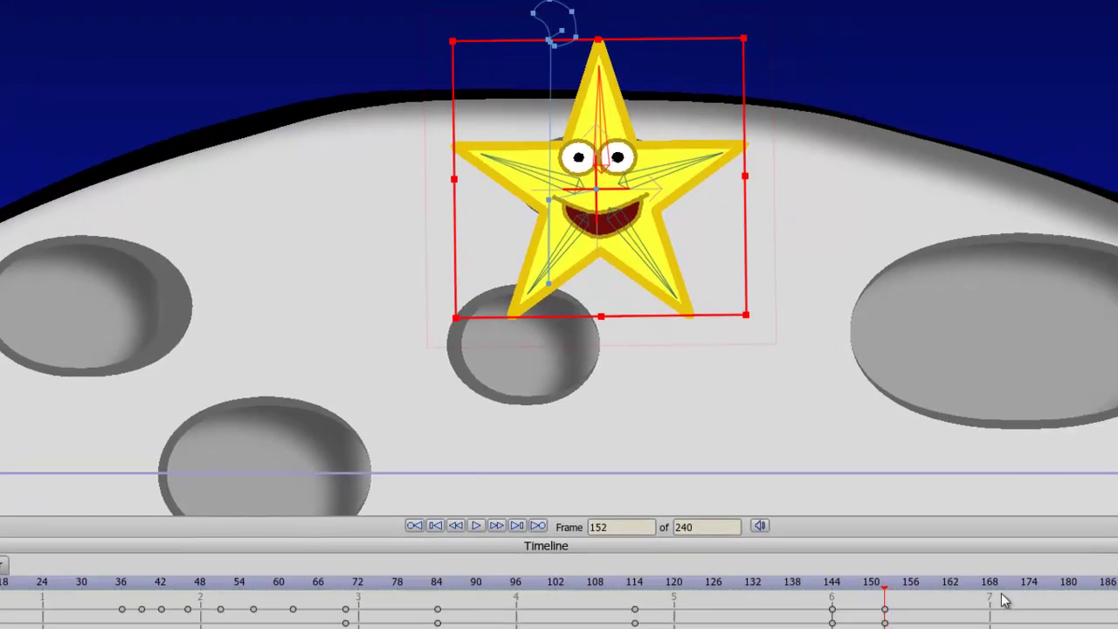
# At frame 152, keyframe the current pose of the star character's five arm bones with Manipulate Bones
pyautogui.click(884, 519)
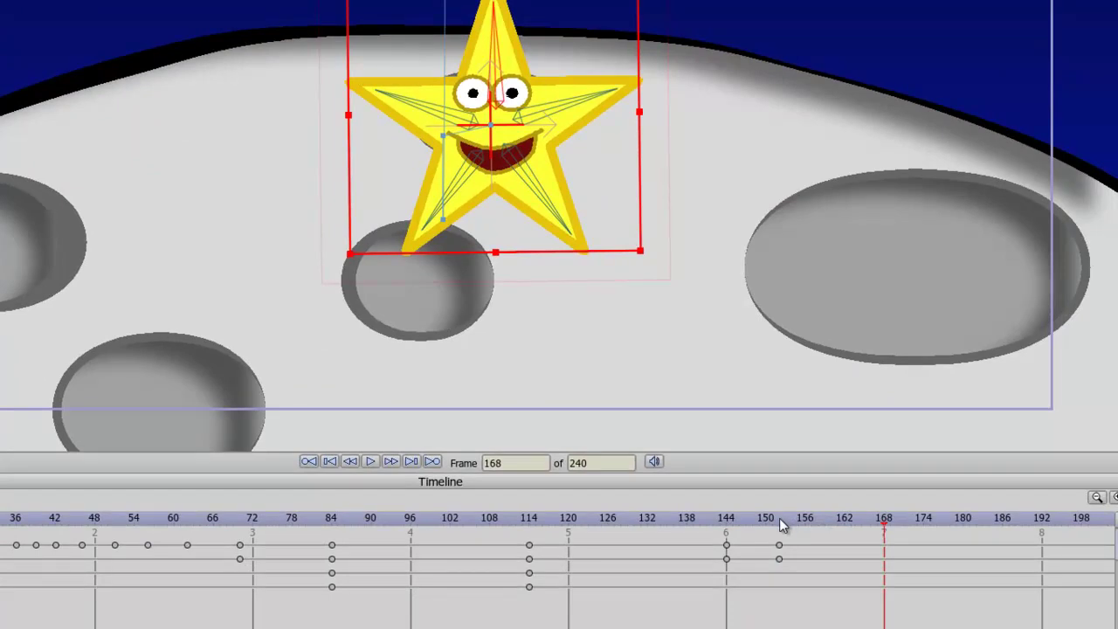
pyautogui.click(780, 521)
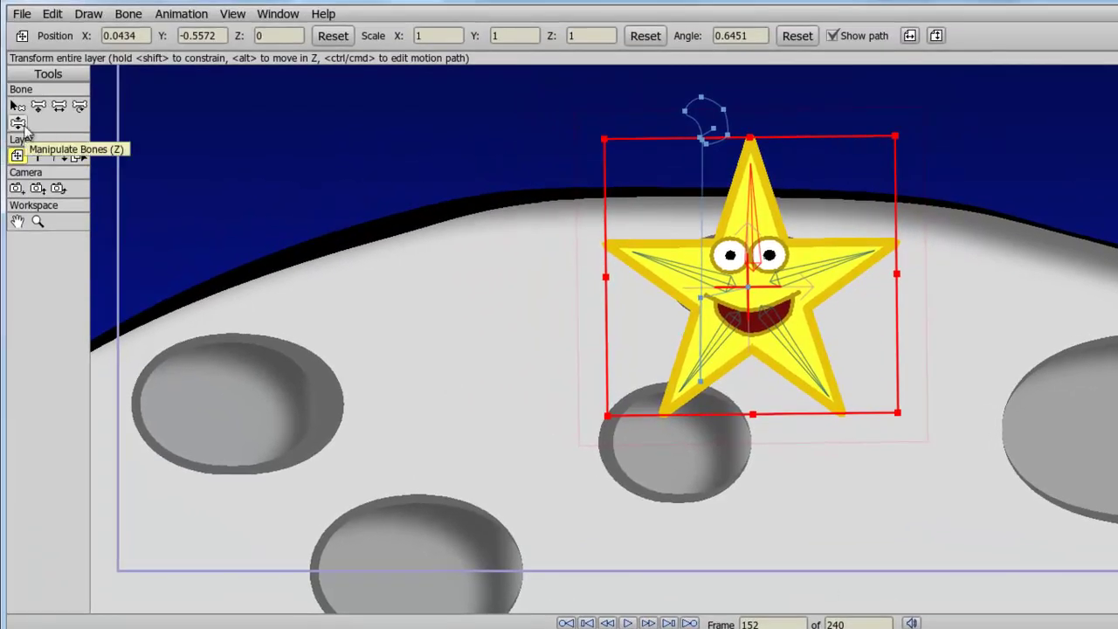
pyautogui.click(21, 126)
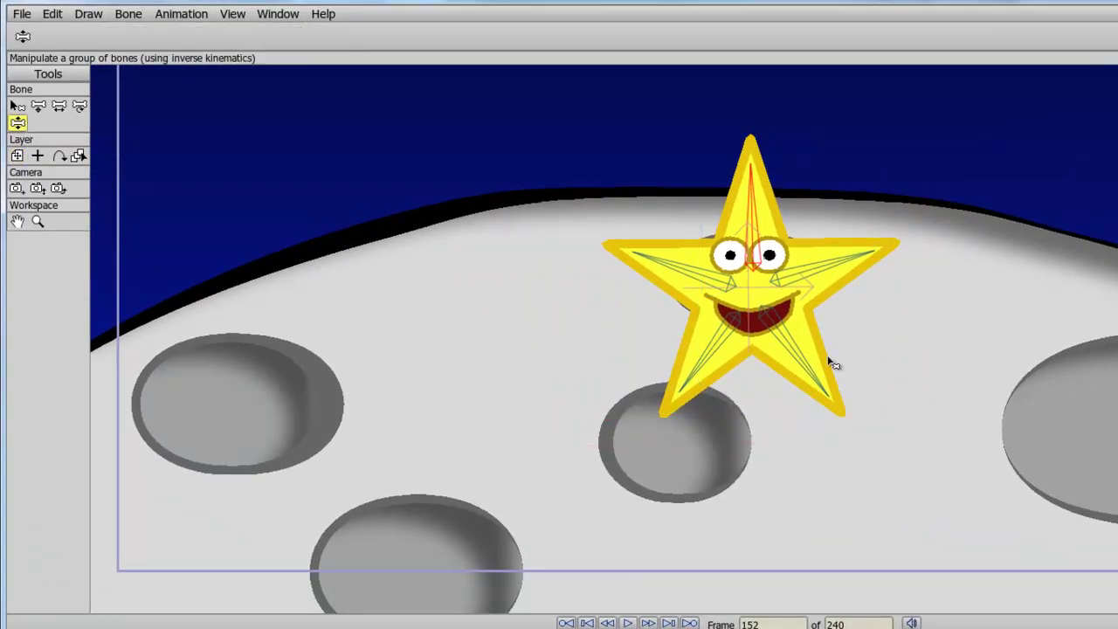
pyautogui.click(710, 358)
pyautogui.click(793, 358)
pyautogui.click(828, 277)
pyautogui.click(749, 219)
pyautogui.click(697, 269)
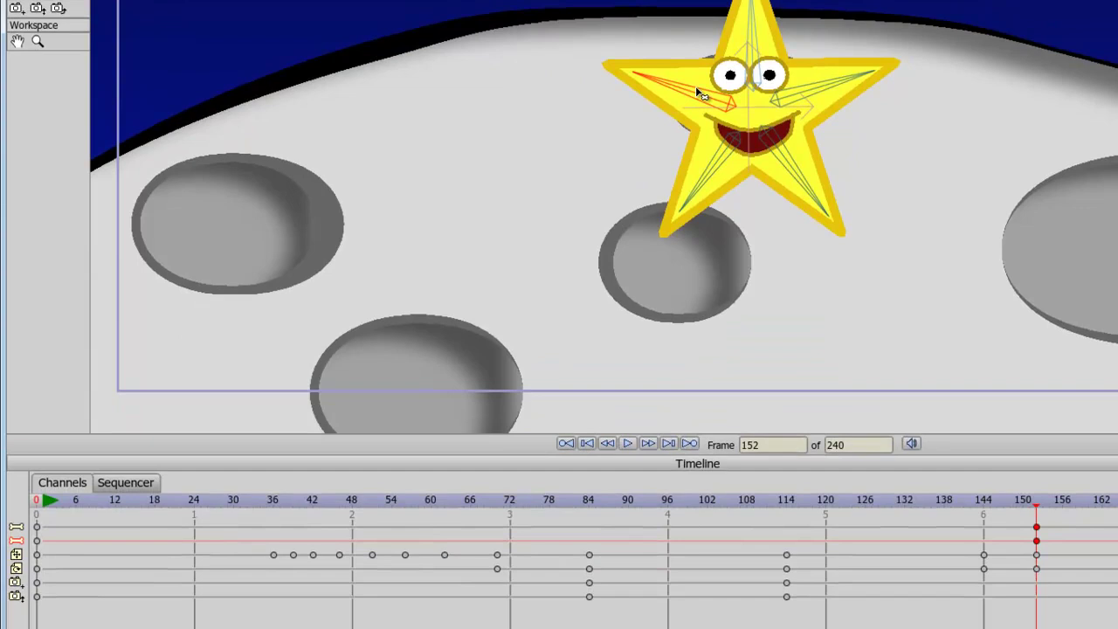
# At frame 168, rotate the star character's side and lower arm bones counter-clockwise into a new pose
pyautogui.press('Right')
pyautogui.press('Right')
pyautogui.press('Right')
pyautogui.press('Right')
pyautogui.press('Right')
pyautogui.press('Right')
pyautogui.press('Right')
pyautogui.press('Right')
pyautogui.press('Right')
pyautogui.press('Right')
pyautogui.press('Right')
pyautogui.press('Right')
pyautogui.press('Right')
pyautogui.press('Right')
pyautogui.press('Right')
pyautogui.press('Right')
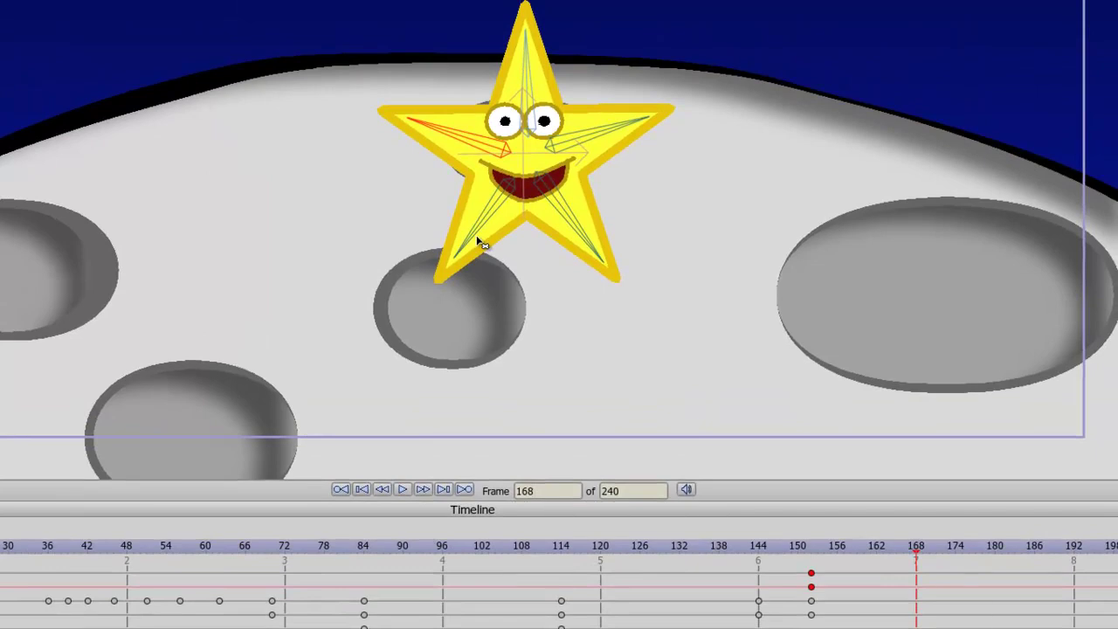
pyautogui.click(481, 196)
pyautogui.moveTo(482, 244); pyautogui.dragTo(615, 77)
pyautogui.moveTo(437, 133)
pyautogui.mouseDown()
pyautogui.moveTo(415, 186)
pyautogui.moveTo(423, 206)
pyautogui.mouseUp()
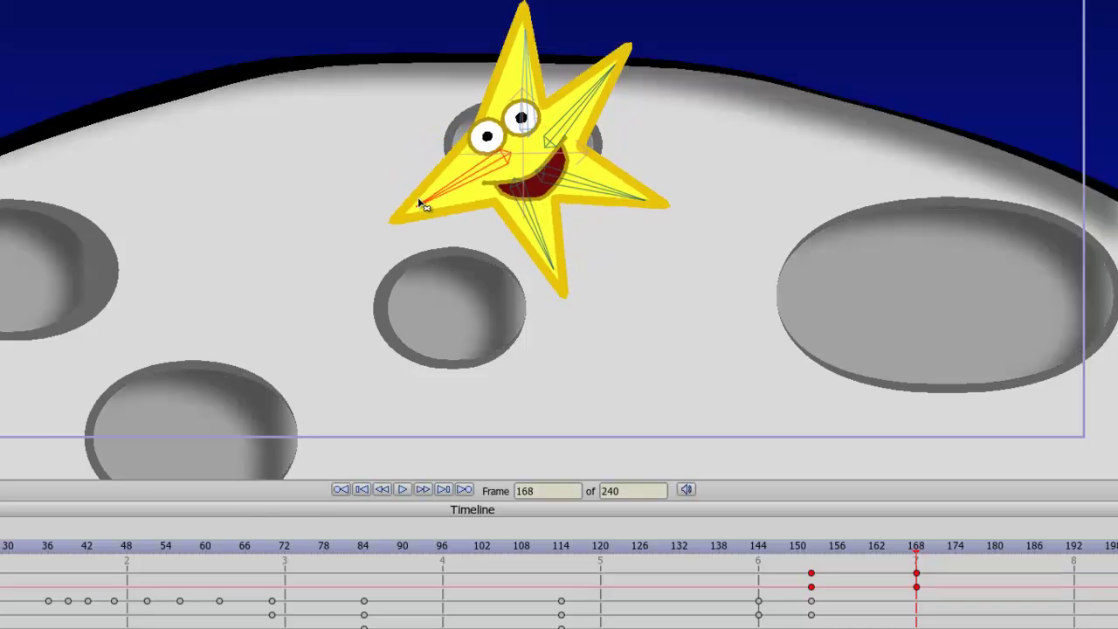
# At frame 168, swing the star character's bottom arm bone clockwise so the leg points toward the lower left
pyautogui.moveTo(542, 261); pyautogui.dragTo(474, 249)
# Step back and forth between about frame 152 and frame 168 to review the star character's limb movement
pyautogui.press('Left')
pyautogui.press('Left')
pyautogui.press('Left')
pyautogui.press('Left')
pyautogui.press('Left')
pyautogui.press('Left')
pyautogui.press('Left')
pyautogui.press('Left')
pyautogui.press('Left')
pyautogui.press('Left')
pyautogui.press('Left')
pyautogui.press('Left')
pyautogui.press('Left')
pyautogui.press('Left')
pyautogui.press('Left')
pyautogui.press('Left')
pyautogui.press('Left')
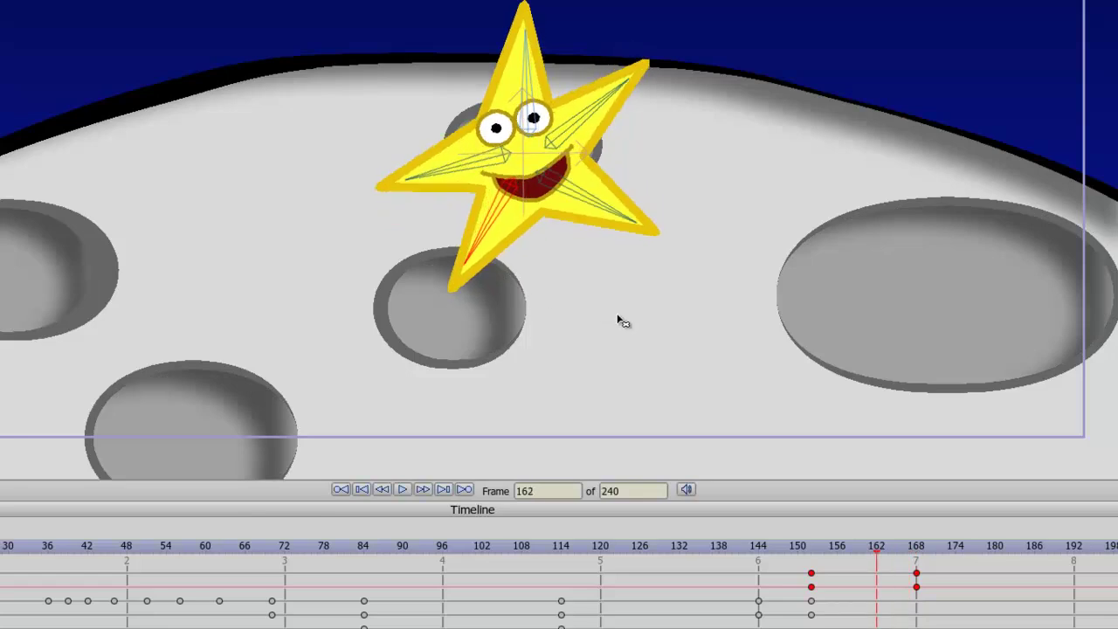
pyautogui.press('Right')
pyautogui.press('Right')
pyautogui.press('Right')
pyautogui.press('Right')
pyautogui.press('Right')
pyautogui.press('Right')
pyautogui.press('Right')
pyautogui.press('Right')
pyautogui.press('Right')
pyautogui.press('Right')
pyautogui.press('Right')
pyautogui.press('Right')
pyautogui.press('Right')
pyautogui.press('Right')
pyautogui.press('Right')
pyautogui.press('Right')
pyautogui.press('Right')
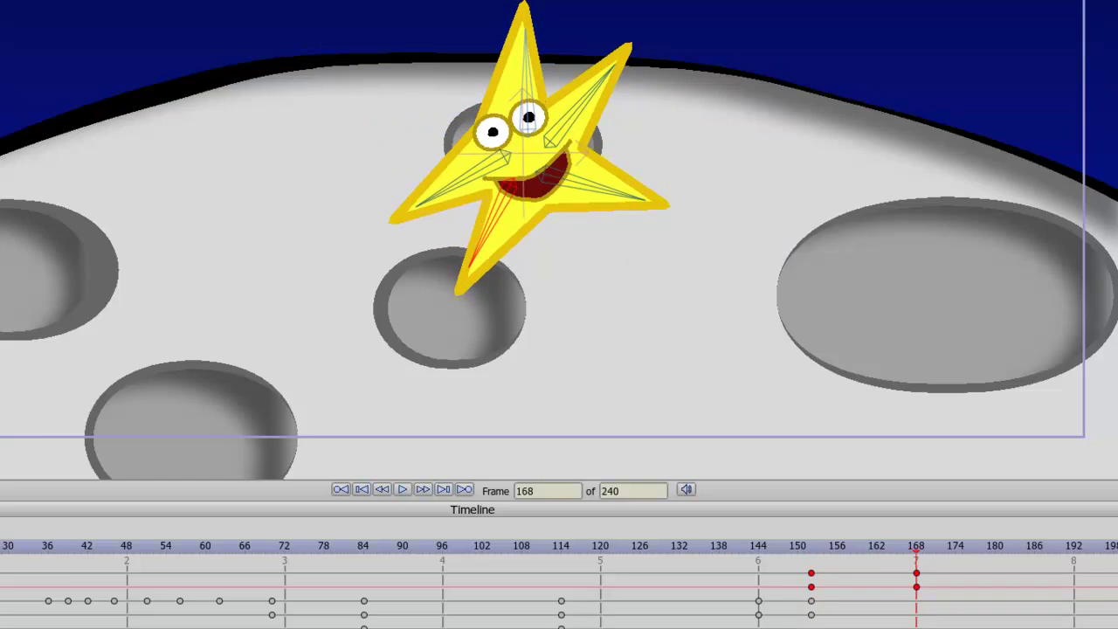
# At frame 168, tilt the whole star character counter-clockwise and shift it to the left over the central crater
pyautogui.press('m')
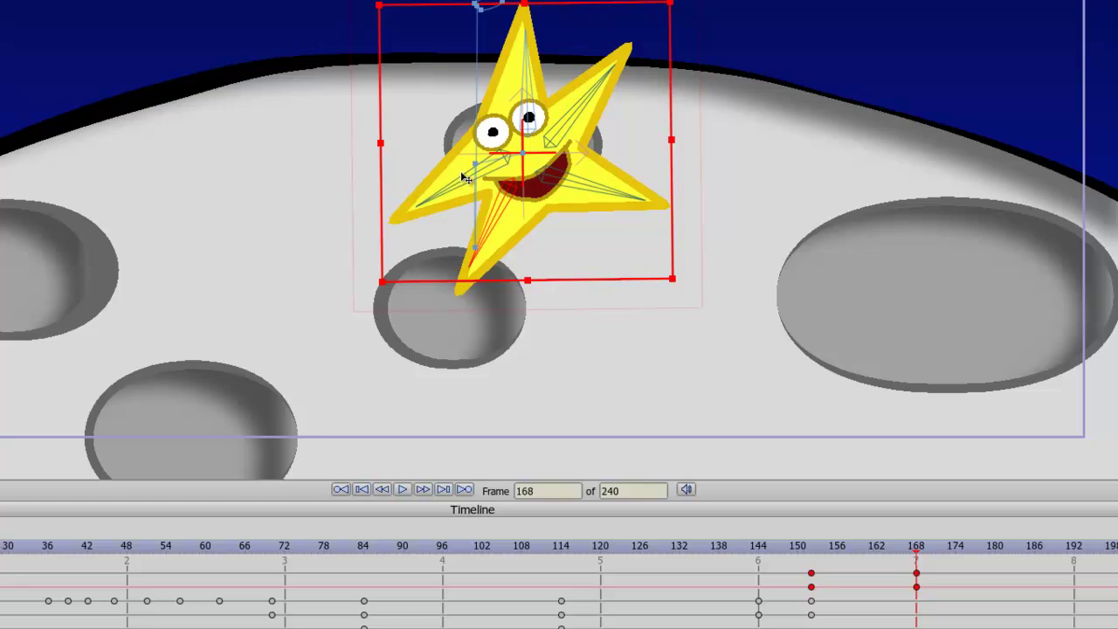
pyautogui.moveTo(679, 288); pyautogui.dragTo(493, 182)
# Step back and forth through the frames before 168 to review the star character tilting and shifting left
pyautogui.press('Left')
pyautogui.press('Left')
pyautogui.press('Left')
pyautogui.press('Left')
pyautogui.press('Left')
pyautogui.press('Left')
pyautogui.press('Left')
pyautogui.press('Left')
pyautogui.press('Left')
pyautogui.press('Left')
pyautogui.press('Left')
pyautogui.press('Left')
pyautogui.press('Left')
pyautogui.press('Left')
pyautogui.press('Left')
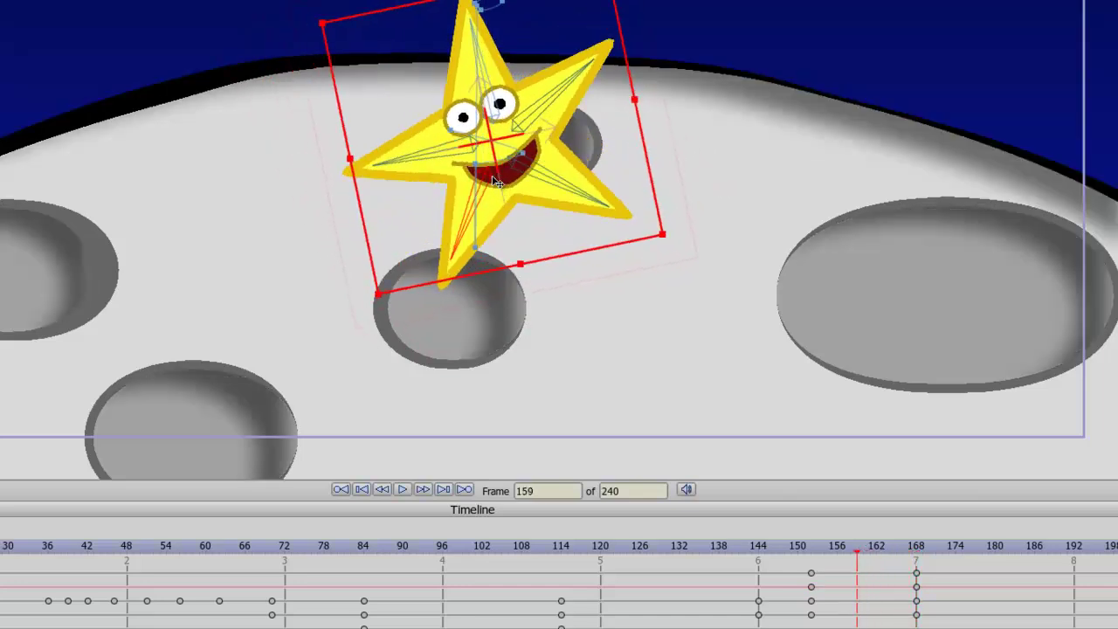
pyautogui.press('Right')
pyautogui.press('Right')
pyautogui.press('Right')
pyautogui.press('Right')
pyautogui.press('Right')
pyautogui.press('Right')
pyautogui.press('Right')
pyautogui.press('Right')
pyautogui.press('Right')
pyautogui.press('Right')
pyautogui.press('Right')
pyautogui.press('Right')
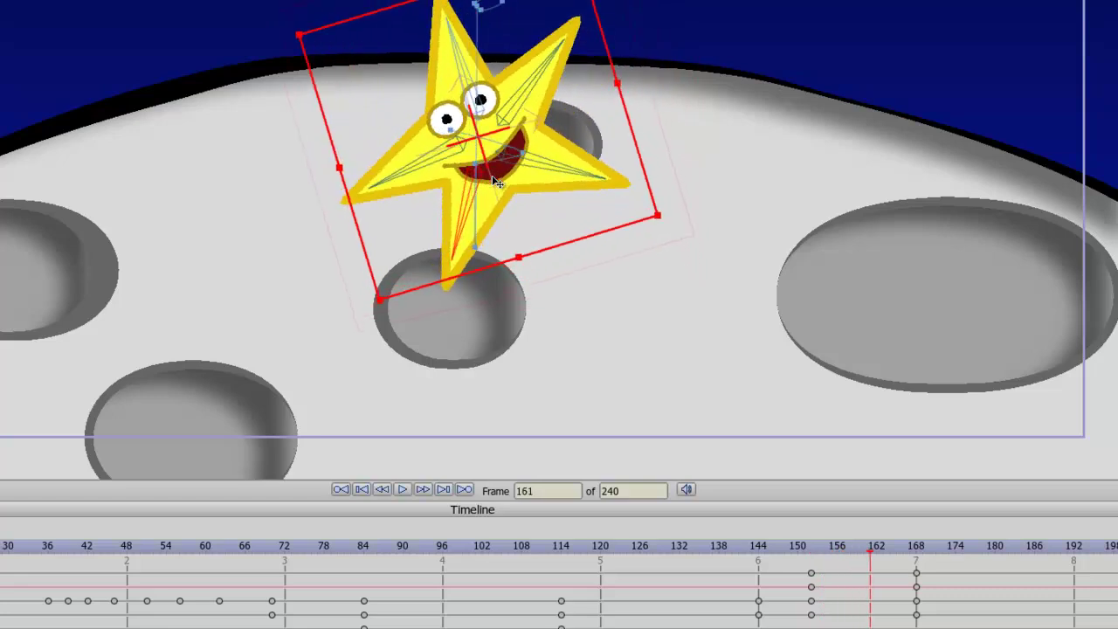
pyautogui.press('Right')
pyautogui.press('Right')
pyautogui.press('Right')
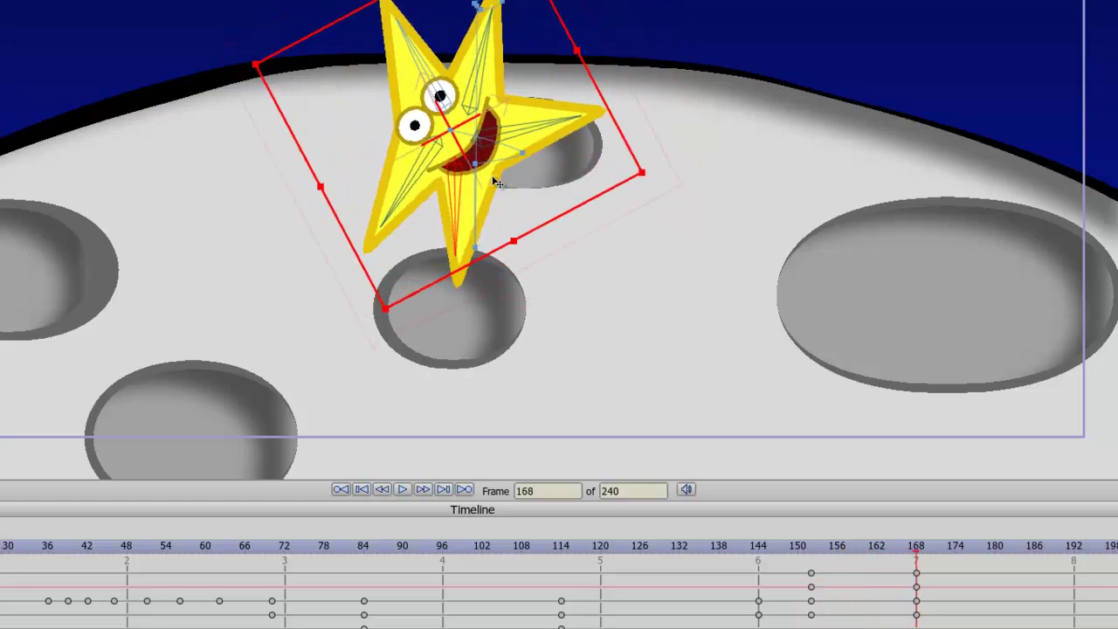
# At frame 180, rotate the star's two right-hand arm bones clockwise and downward, and raise its lower-left arm bone to the upper left
pyautogui.press('Right')
pyautogui.press('Right')
pyautogui.press('Right')
pyautogui.press('Right')
pyautogui.press('Right')
pyautogui.press('Right')
pyautogui.press('Right')
pyautogui.press('z')
pyautogui.moveTo(575, 120); pyautogui.dragTo(561, 280)
pyautogui.moveTo(491, 51); pyautogui.dragTo(567, 136)
pyautogui.moveTo(386, 221)
pyautogui.mouseDown()
pyautogui.moveTo(282, 92)
pyautogui.moveTo(280, 37)
pyautogui.mouseUp()
# Step back and forth through the frames before 180 to review the star character's new arm and leg pose
pyautogui.press('Left')
pyautogui.press('Left')
pyautogui.press('Left')
pyautogui.press('Left')
pyautogui.press('Left')
pyautogui.press('Left')
pyautogui.press('Left')
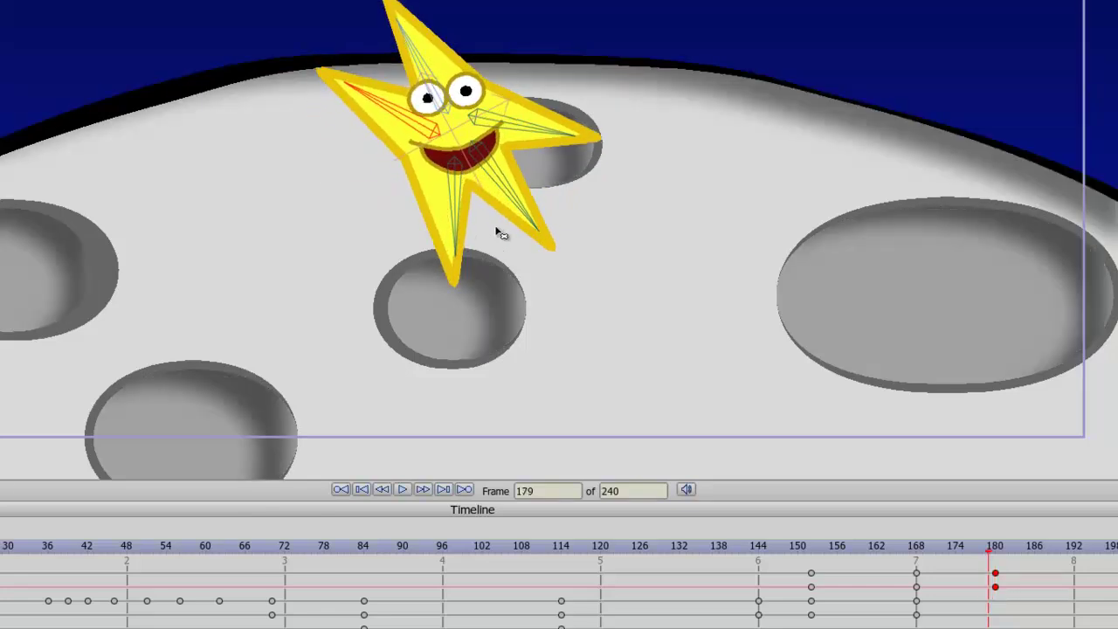
pyautogui.press('Right')
pyautogui.press('Right')
pyautogui.press('Right')
pyautogui.press('Right')
pyautogui.press('Right')
pyautogui.press('Right')
pyautogui.press('Right')
pyautogui.press('Right')
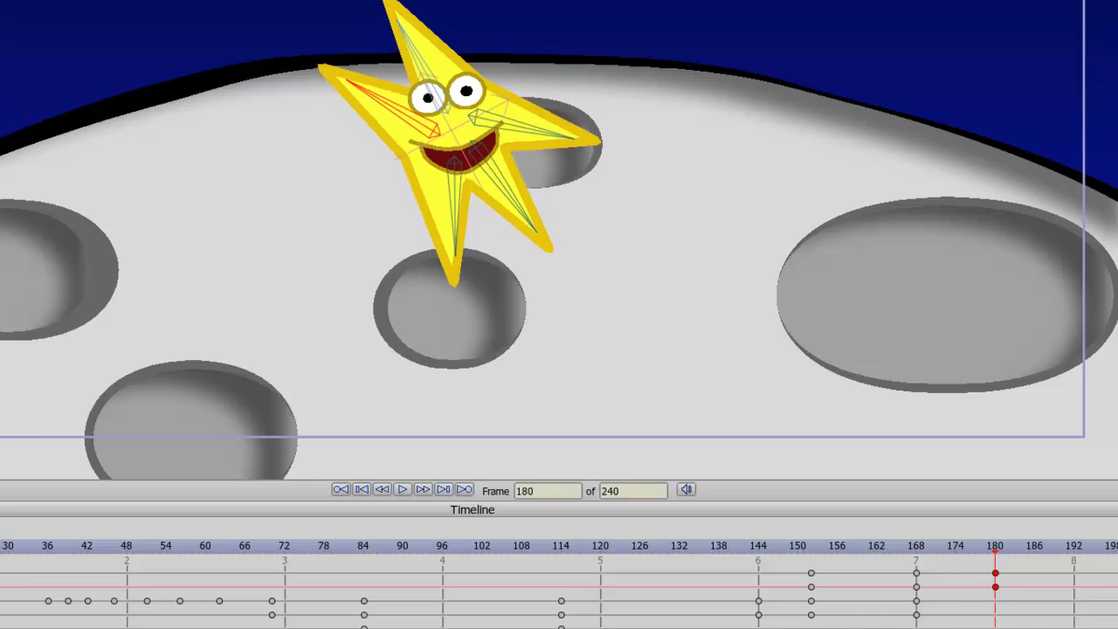
# At frame 180, rotate the whole star character clockwise until it stands nearly upright
pyautogui.press('m')
pyautogui.click(432, 201)
pyautogui.moveTo(655, 189); pyautogui.dragTo(654, 303)
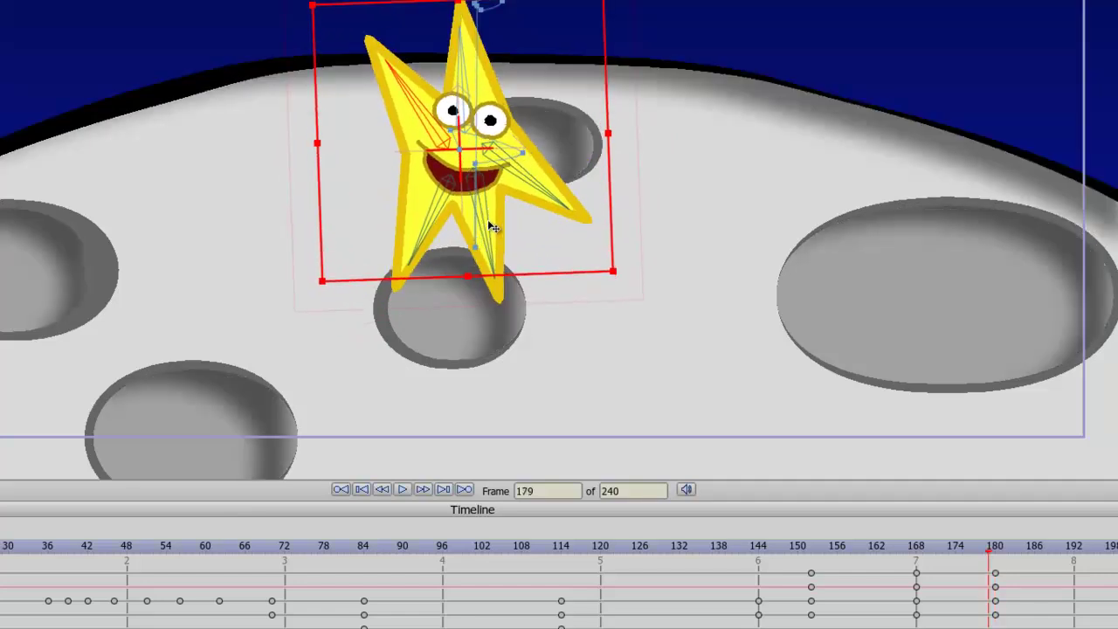
# Step back and forth between about frame 159 and frame 180 to review the star character's swaying step
pyautogui.press('Left')
pyautogui.press('Left')
pyautogui.press('Left')
pyautogui.press('Left')
pyautogui.press('Left')
pyautogui.press('Left')
pyautogui.press('Left')
pyautogui.press('Left')
pyautogui.press('Left')
pyautogui.press('Left')
pyautogui.press('Left')
pyautogui.press('Left')
pyautogui.press('Left')
pyautogui.press('Left')
pyautogui.press('Left')
pyautogui.press('Left')
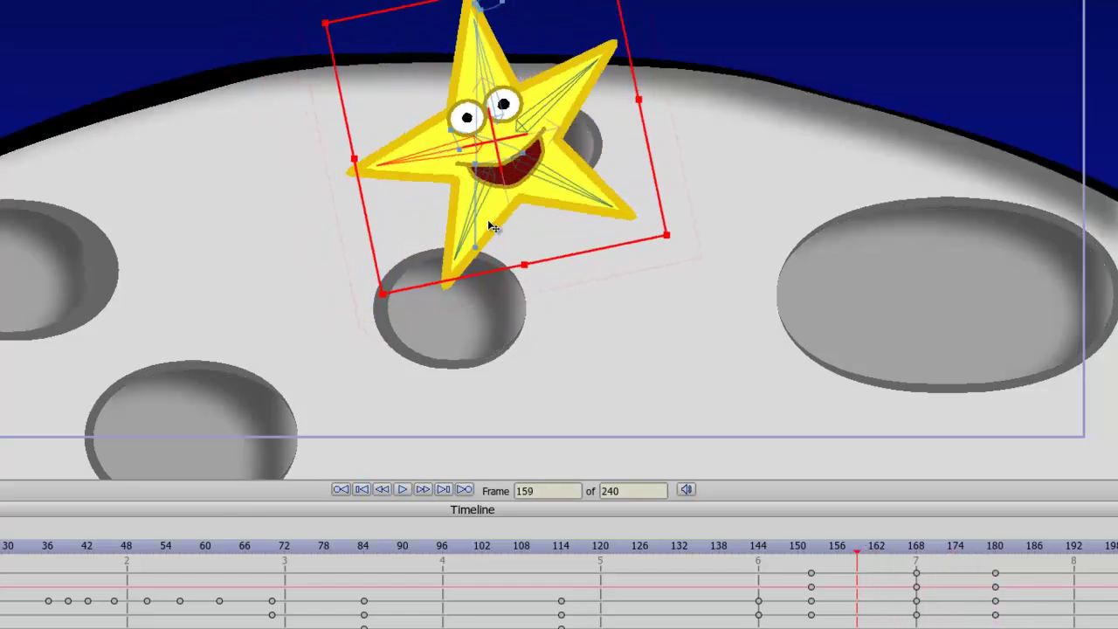
pyautogui.press('Right')
pyautogui.press('Right')
pyautogui.press('Right')
pyautogui.press('Right')
pyautogui.press('Right')
pyautogui.press('Right')
pyautogui.press('Right')
pyautogui.press('Right')
pyautogui.press('Right')
pyautogui.press('Right')
pyautogui.press('Right')
pyautogui.press('Right')
pyautogui.press('Right')
pyautogui.press('Right')
pyautogui.press('Right')
pyautogui.press('Right')
pyautogui.press('Right')
pyautogui.press('Right')
pyautogui.press('Right')
pyautogui.press('Right')
pyautogui.press('Right')
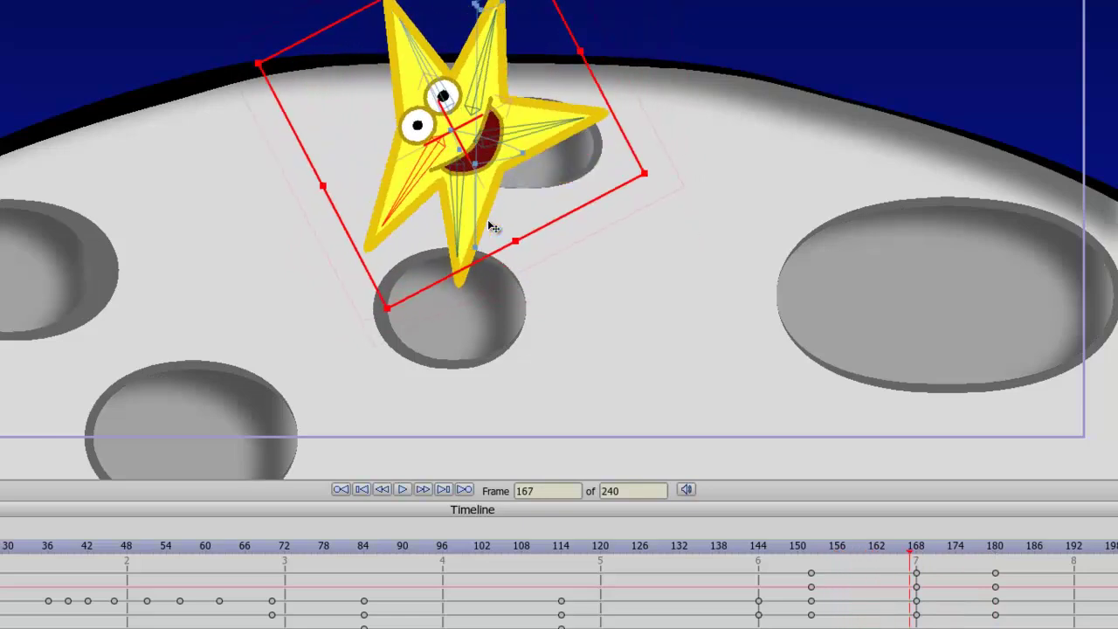
pyautogui.press('Right')
pyautogui.press('Right')
pyautogui.press('Right')
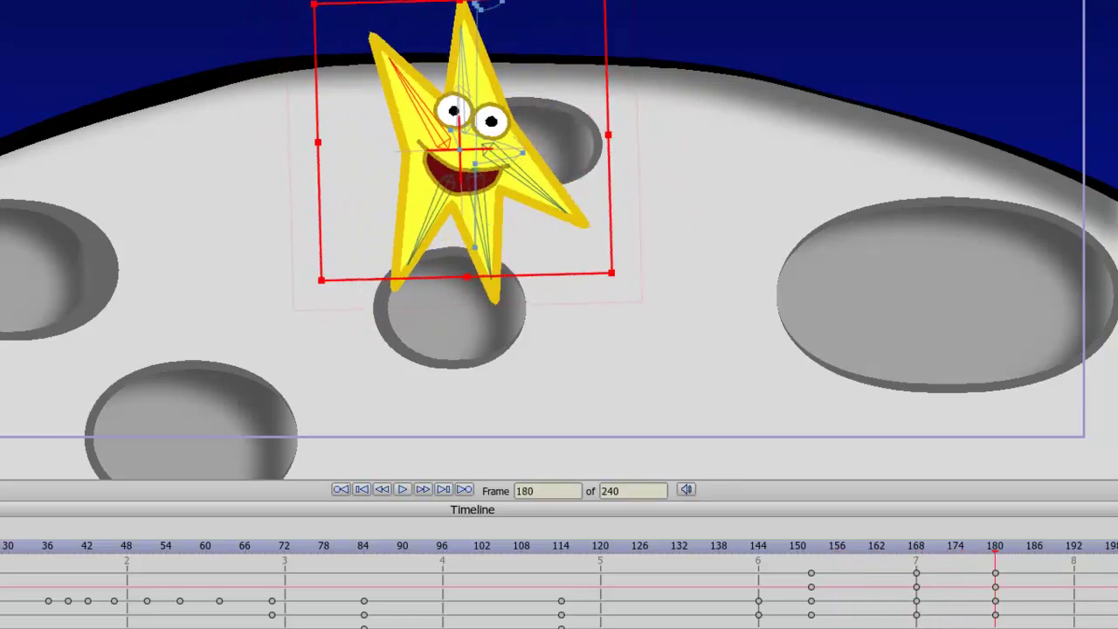
# At frame 180, swing the star's left leg bone outward to the left, and reposition the whole star tilted clockwise and slightly to the right
pyautogui.press('z')
pyautogui.moveTo(404, 272); pyautogui.dragTo(255, 230)
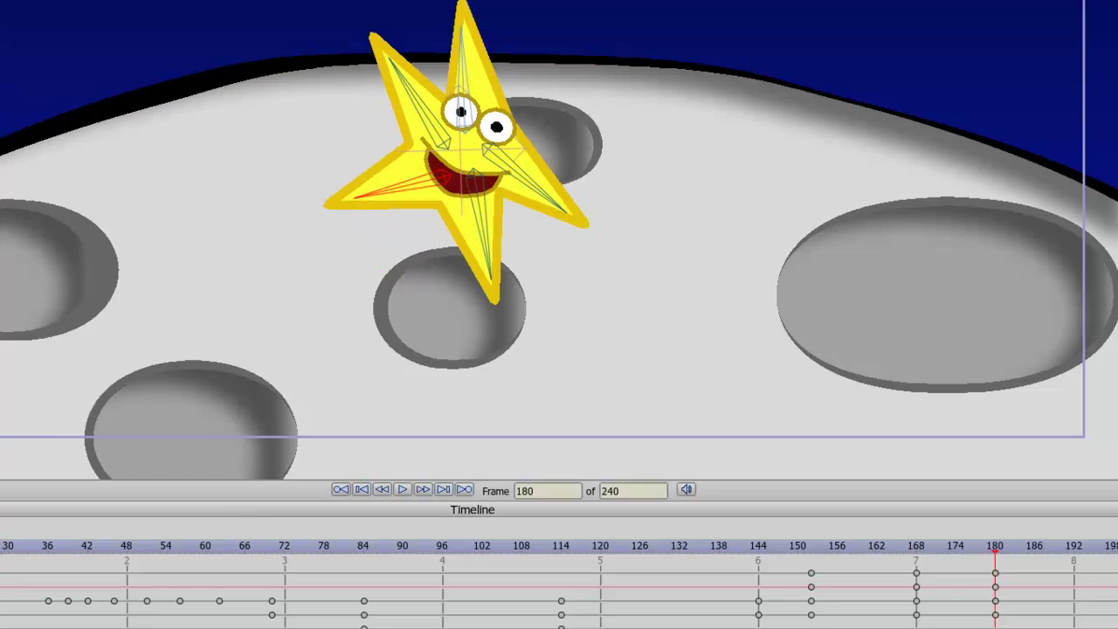
pyautogui.press('m')
pyautogui.moveTo(616, 282); pyautogui.dragTo(584, 324)
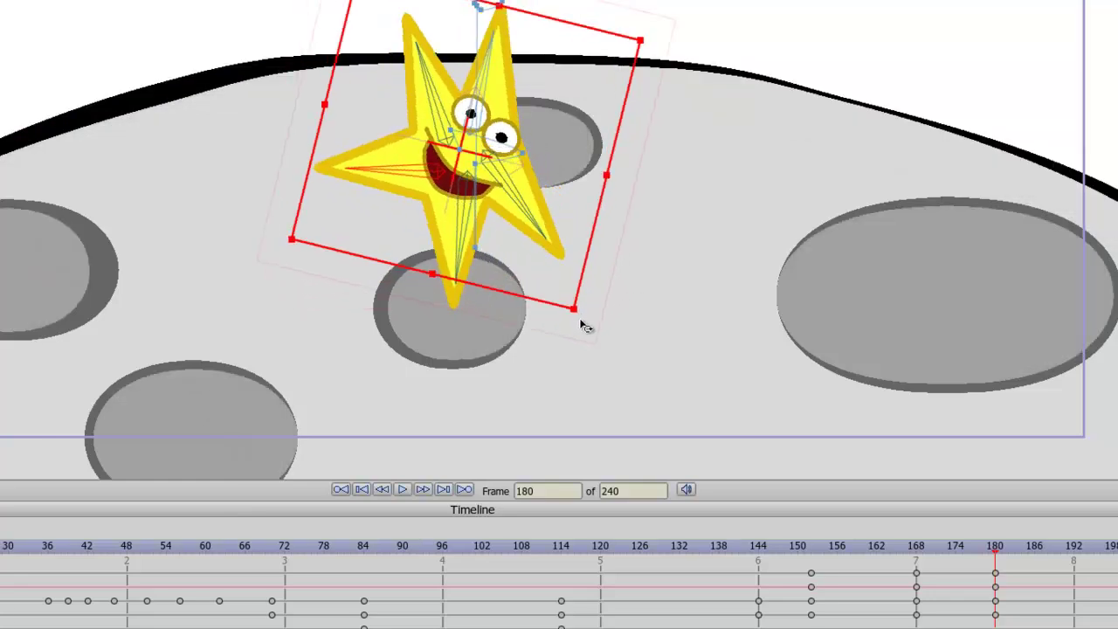
pyautogui.moveTo(480, 263); pyautogui.dragTo(487, 264)
# Step back through the frames from 180 to review the star character shifting onto its other leg
pyautogui.press('Left')
pyautogui.press('Left')
pyautogui.press('Left')
pyautogui.press('Left')
pyautogui.press('Left')
pyautogui.press('Left')
pyautogui.press('Left')
pyautogui.press('Left')
pyautogui.press('Left')
pyautogui.press('Left')
pyautogui.press('Left')
pyautogui.press('Left')
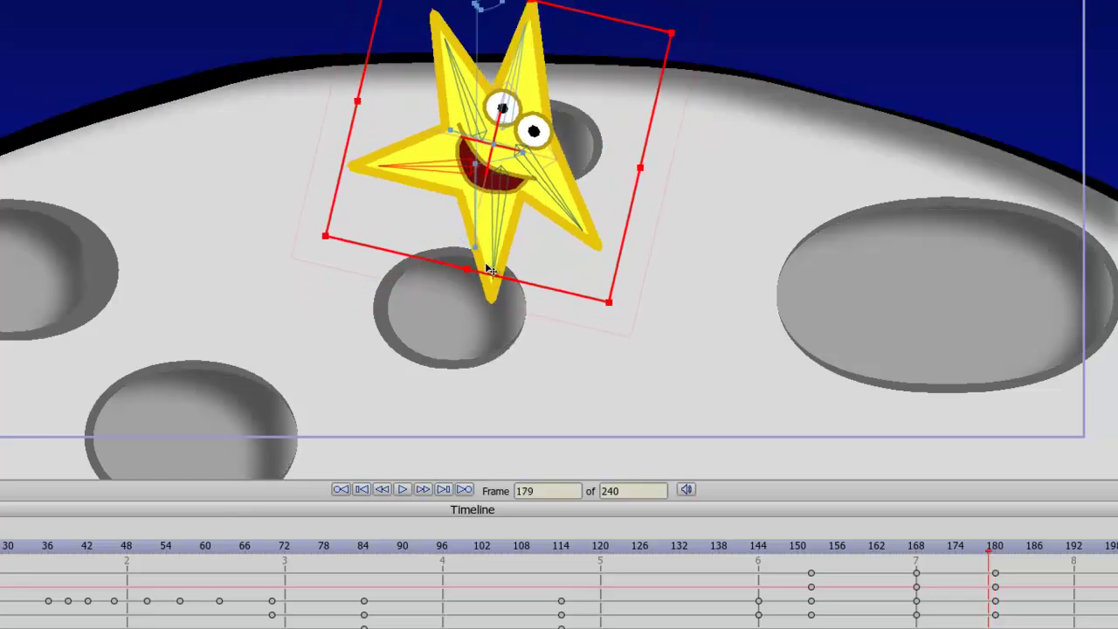
# Step back and forth between about frame 157 and frame 180 to review the star character's walking motion
pyautogui.press('Left')
pyautogui.press('Left')
pyautogui.press('Left')
pyautogui.press('Left')
pyautogui.press('Left')
pyautogui.press('Left')
pyautogui.press('Left')
pyautogui.press('Left')
pyautogui.press('Left')
pyautogui.press('Left')
pyautogui.press('Left')
pyautogui.press('Left')
pyautogui.press('Left')
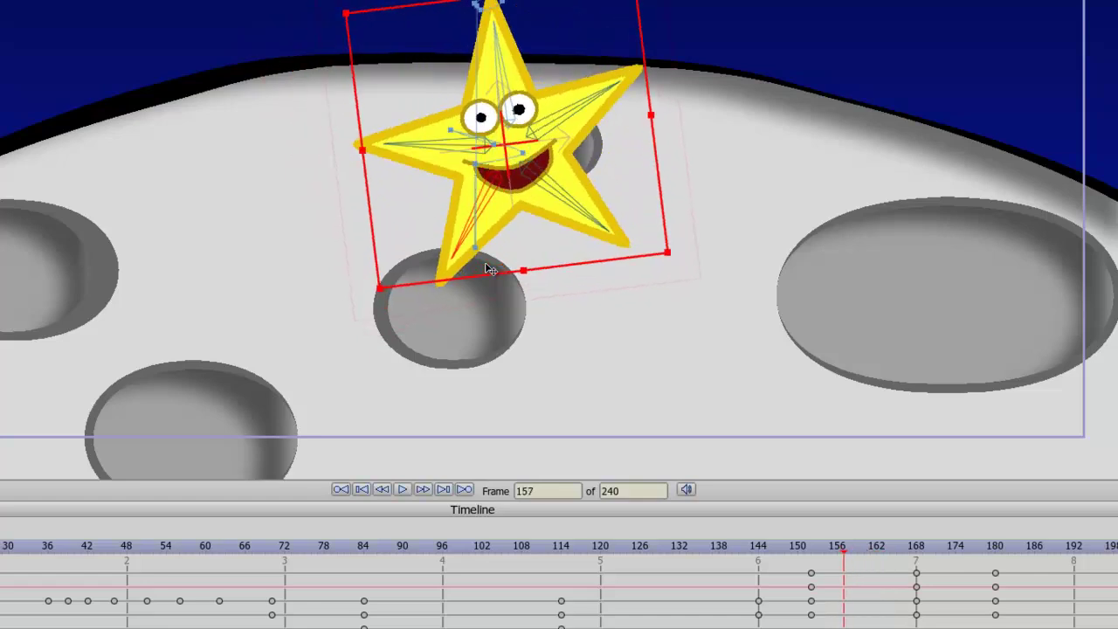
pyautogui.press('Right')
pyautogui.press('Right')
pyautogui.press('Right')
pyautogui.press('Right')
pyautogui.press('Right')
pyautogui.press('Right')
pyautogui.press('Right')
pyautogui.press('Right')
pyautogui.press('Right')
pyautogui.press('Right')
pyautogui.press('Right')
pyautogui.press('Right')
pyautogui.press('Right')
pyautogui.press('Right')
pyautogui.press('Right')
pyautogui.press('Right')
pyautogui.press('Right')
pyautogui.press('Right')
pyautogui.press('Right')
pyautogui.press('Right')
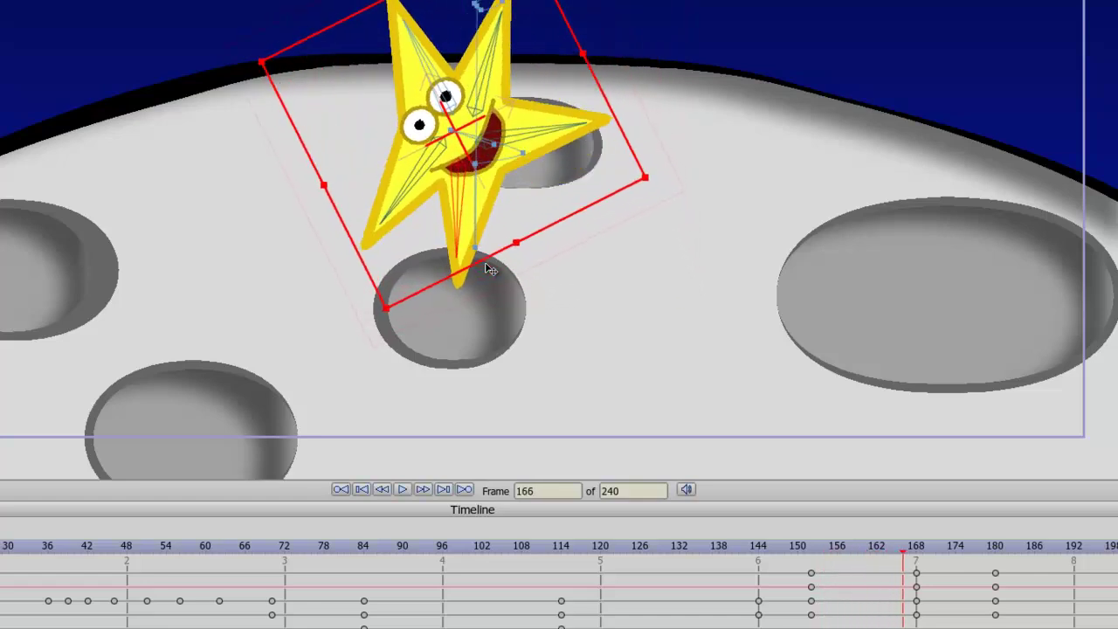
pyautogui.press('Right')
pyautogui.press('Right')
pyautogui.press('Right')
pyautogui.press('Right')
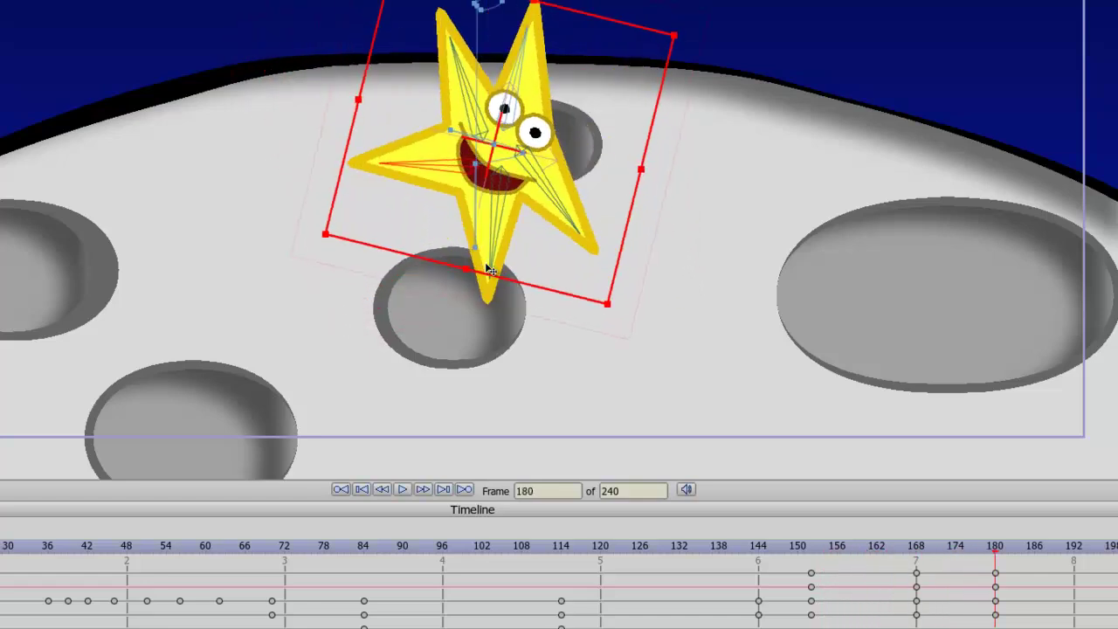
# At frame 180, shift the whole star slightly to the left and review the walk back to about frame 158 and forward again
pyautogui.press('Left')
pyautogui.press('Left')
pyautogui.press('Left')
pyautogui.press('Left')
pyautogui.press('Left')
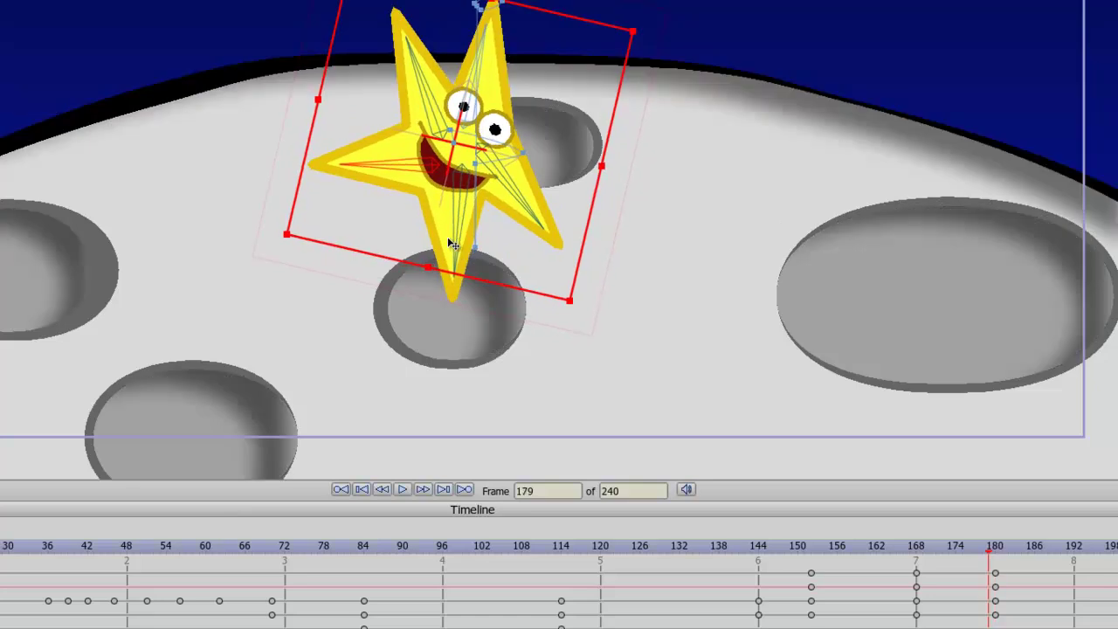
pyautogui.press('Left')
pyautogui.press('Left')
pyautogui.press('Left')
pyautogui.press('Left')
pyautogui.press('Left')
pyautogui.press('Left')
pyautogui.press('Left')
pyautogui.press('Left')
pyautogui.press('Left')
pyautogui.press('Left')
pyautogui.press('Left')
pyautogui.press('Left')
pyautogui.press('Left')
pyautogui.press('Left')
pyautogui.press('Left')
pyautogui.press('Left')
pyautogui.press('Left')
pyautogui.press('Left')
pyautogui.press('Left')
pyautogui.press('Left')
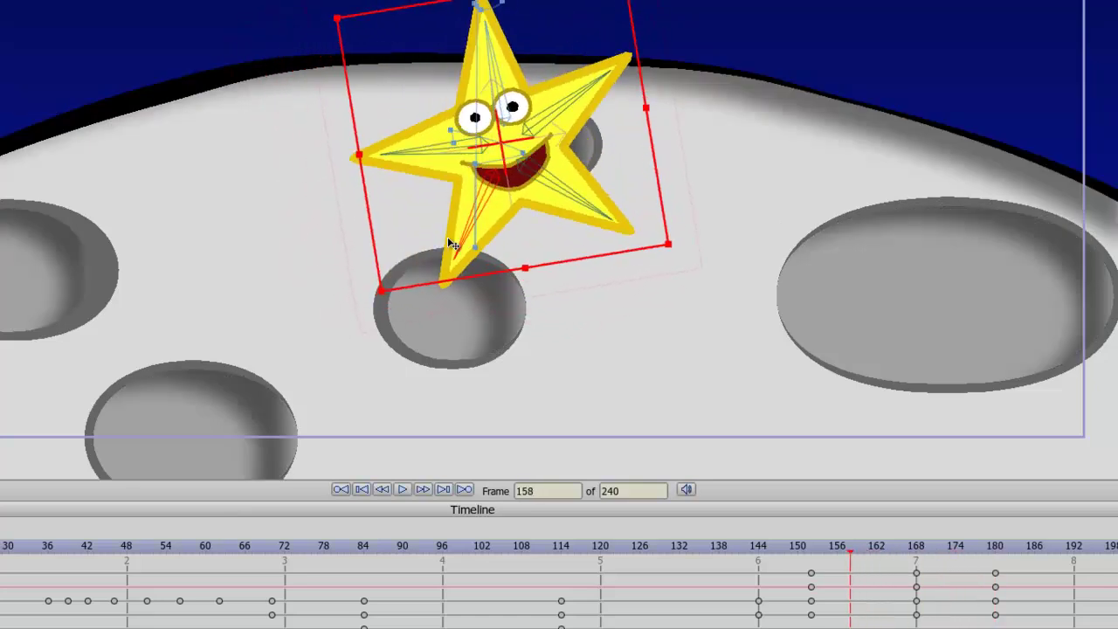
pyautogui.press('Right')
pyautogui.press('Right')
pyautogui.press('Right')
pyautogui.press('Right')
pyautogui.press('Right')
pyautogui.press('Right')
pyautogui.press('Right')
pyautogui.press('Right')
pyautogui.press('Right')
pyautogui.press('Right')
pyautogui.press('Right')
pyautogui.press('Right')
pyautogui.press('Right')
pyautogui.press('Right')
pyautogui.press('Right')
pyautogui.press('Right')
pyautogui.press('Right')
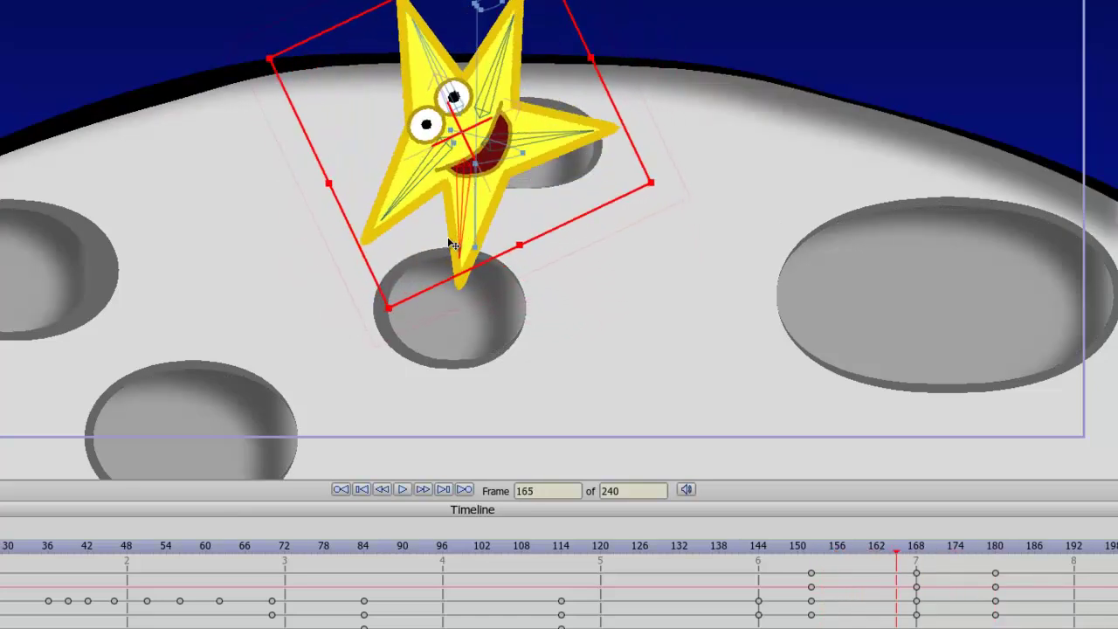
pyautogui.press('Right')
pyautogui.press('Right')
pyautogui.press('Right')
pyautogui.press('Right')
pyautogui.press('Right')
pyautogui.press('Right')
pyautogui.press('Right')
pyautogui.press('Right')
pyautogui.press('Right')
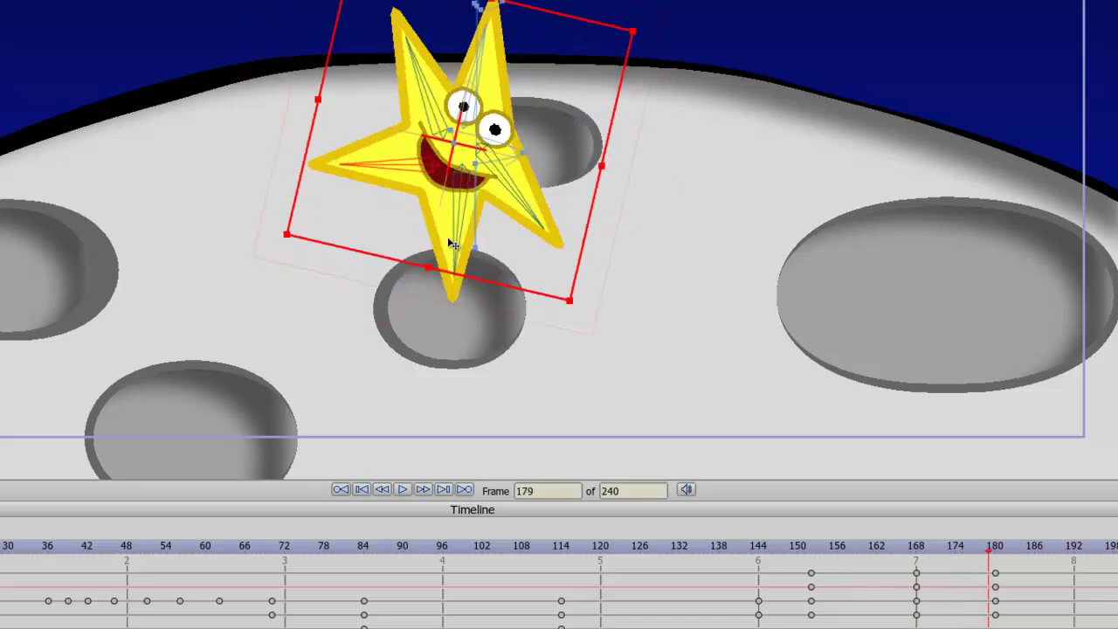
# At frame 192, swing the star's left arm and left leg bones downward, and rotate and reposition the whole character to stand upright
pyautogui.press('Right')
pyautogui.press('Right')
pyautogui.press('Right')
pyautogui.press('Right')
pyautogui.press('Right')
pyautogui.press('Right')
pyautogui.press('Right')
pyautogui.press('Right')
pyautogui.press('Right')
pyautogui.press('Right')
pyautogui.press('Right')
pyautogui.press('Right')
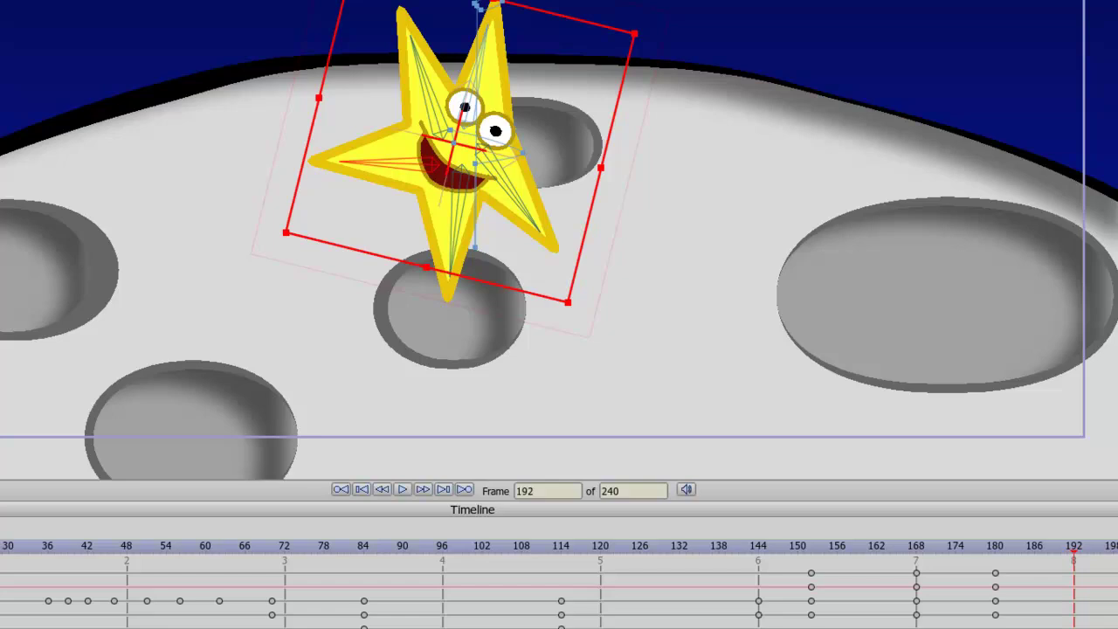
pyautogui.press('z')
pyautogui.moveTo(374, 168)
pyautogui.mouseDown()
pyautogui.moveTo(392, 314)
pyautogui.moveTo(351, 207)
pyautogui.moveTo(357, 213)
pyautogui.mouseUp()
pyautogui.press('m')
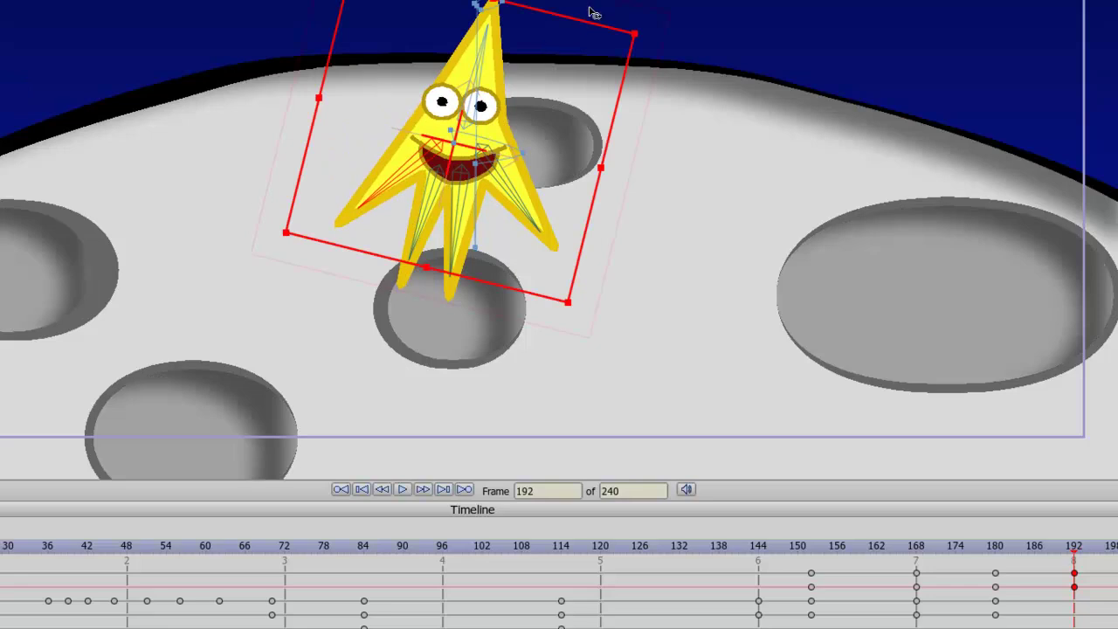
pyautogui.moveTo(642, 43); pyautogui.dragTo(601, 13)
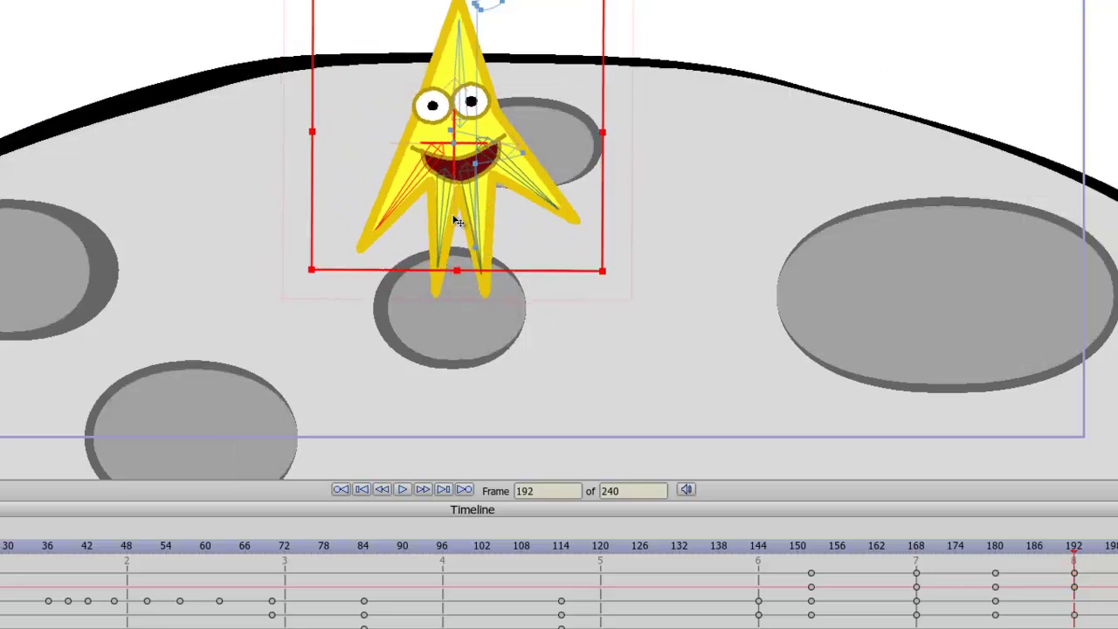
pyautogui.moveTo(455, 222); pyautogui.dragTo(460, 227)
# Step back from frame 192 and forward again to review the star settling into its upright pose
pyautogui.press('Left')
pyautogui.press('Left')
pyautogui.press('Left')
pyautogui.press('Left')
pyautogui.press('Left')
pyautogui.press('Left')
pyautogui.press('Left')
pyautogui.press('Left')
pyautogui.press('Left')
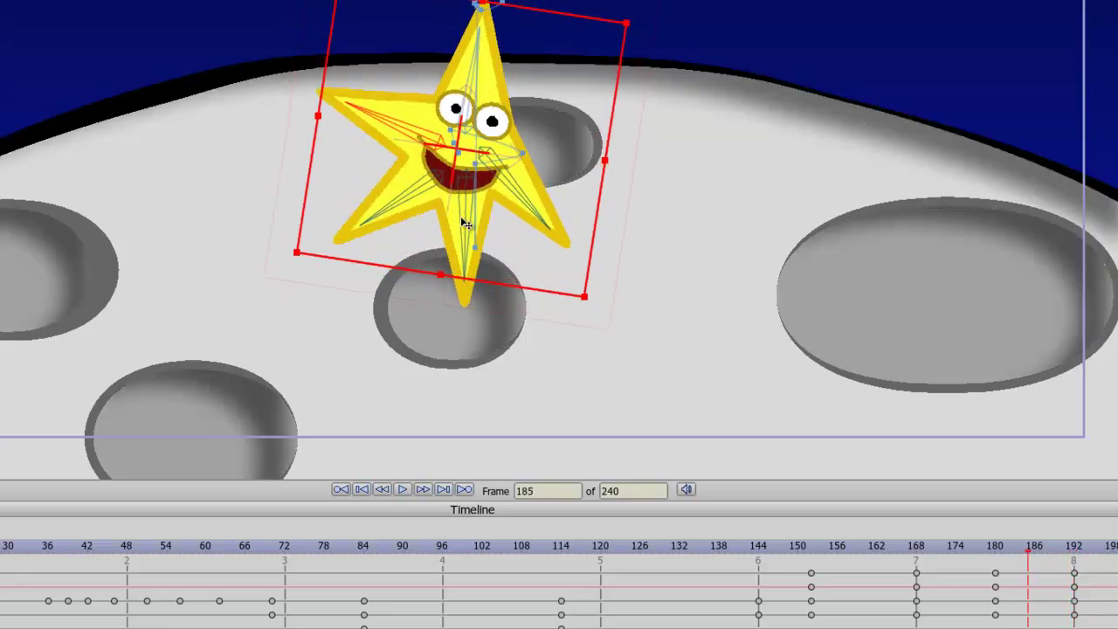
pyautogui.press('Right')
pyautogui.press('Right')
pyautogui.press('Right')
pyautogui.press('Right')
pyautogui.press('Right')
pyautogui.press('Right')
pyautogui.press('Right')
pyautogui.press('Right')
pyautogui.press('Right')
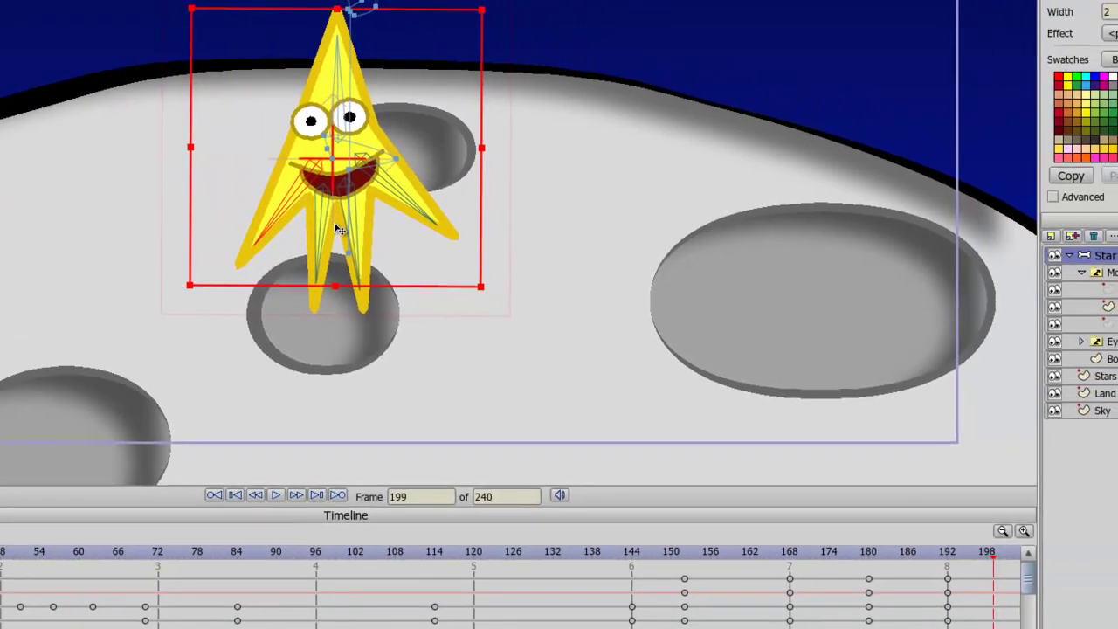
# At frame 204, raise both of the star's arm bones and spread both leg bones outward
pyautogui.press('Right')
pyautogui.press('Right')
pyautogui.press('Right')
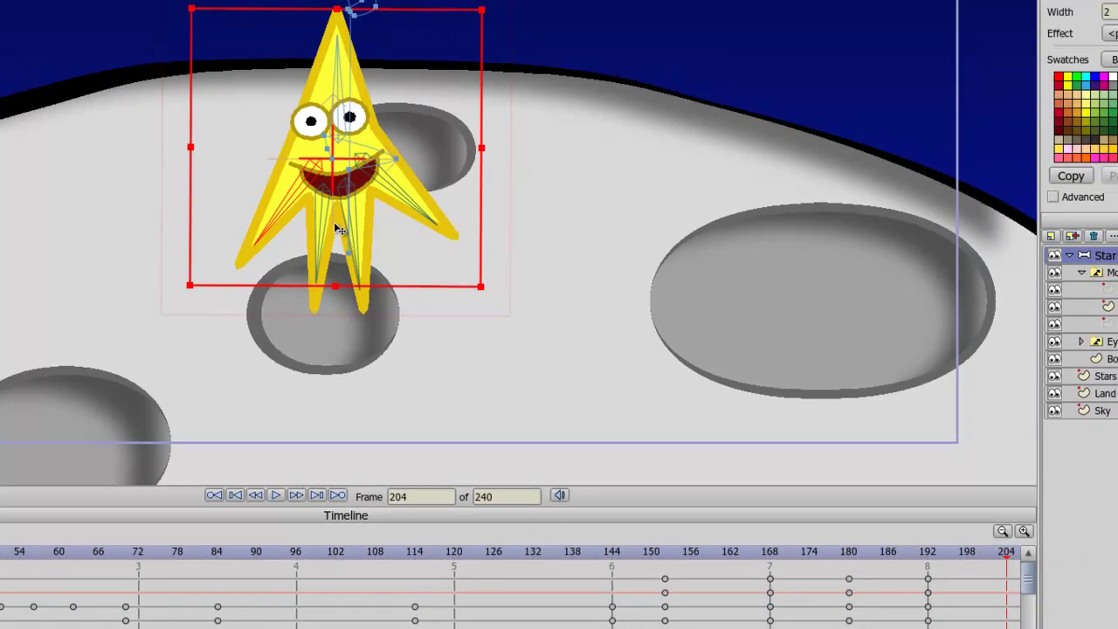
pyautogui.press('z')
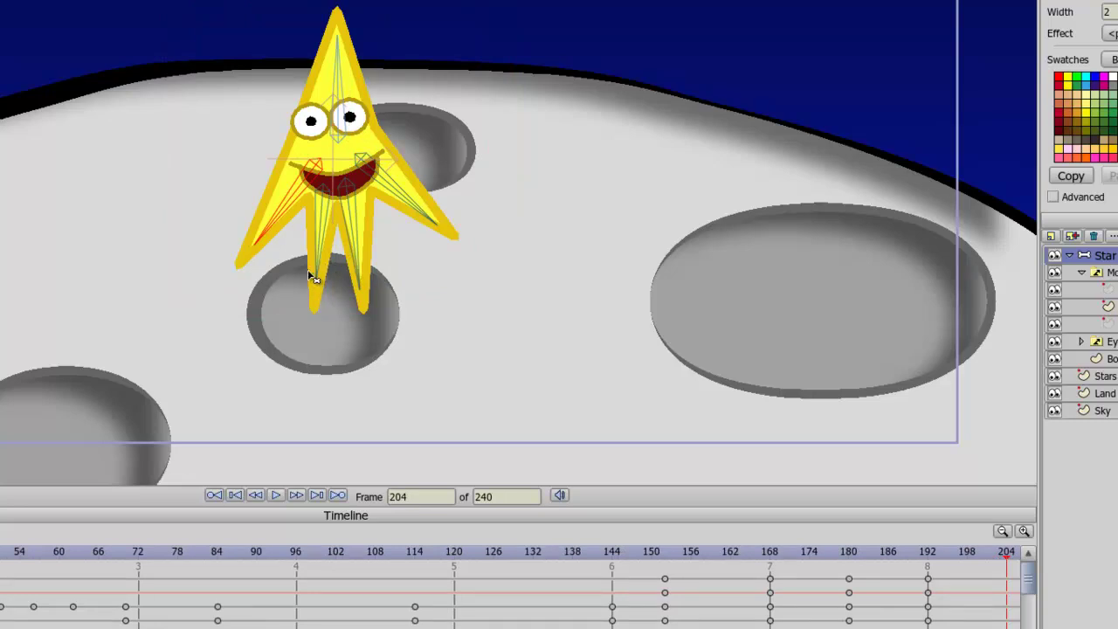
pyautogui.moveTo(269, 235); pyautogui.dragTo(267, 90)
pyautogui.moveTo(436, 229); pyautogui.dragTo(448, 55)
pyautogui.moveTo(317, 278); pyautogui.dragTo(160, 232)
pyautogui.moveTo(359, 277); pyautogui.dragTo(487, 243)
# Step back from frame 204 to frame 192 and forward again to review the star spreading its limbs
pyautogui.press('Left')
pyautogui.press('Left')
pyautogui.press('Left')
pyautogui.press('Left')
pyautogui.press('Left')
pyautogui.press('Left')
pyautogui.press('Left')
pyautogui.press('Left')
pyautogui.press('Left')
pyautogui.press('Left')
pyautogui.press('Left')
pyautogui.press('Left')
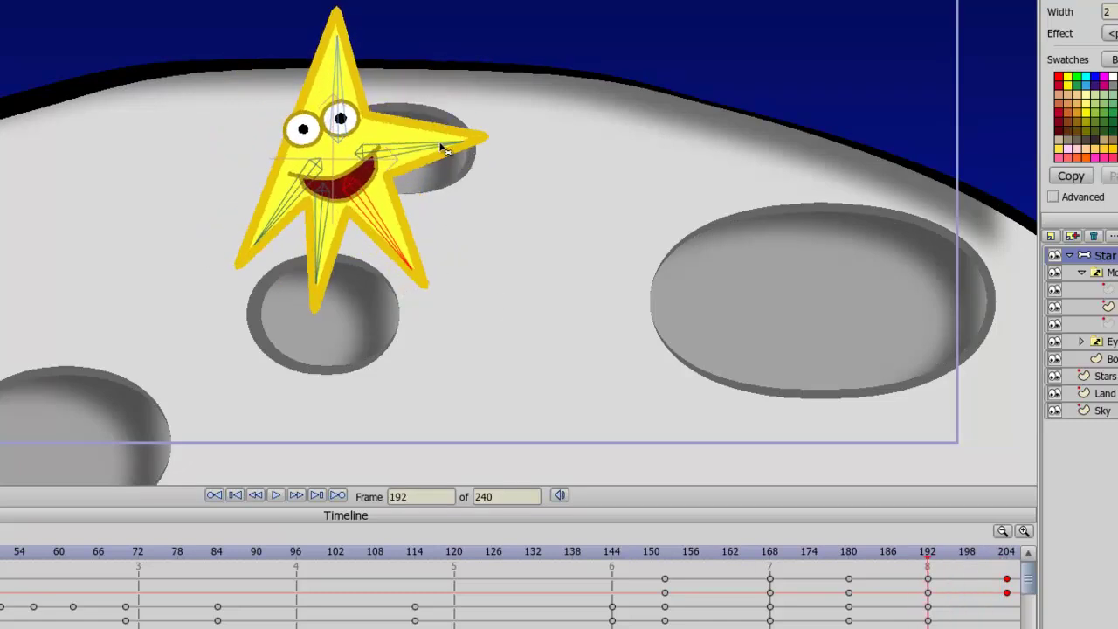
pyautogui.press('Right')
pyautogui.press('Right')
pyautogui.press('Right')
pyautogui.press('Right')
pyautogui.press('Right')
pyautogui.press('Right')
pyautogui.press('Right')
pyautogui.press('Right')
pyautogui.press('Right')
pyautogui.press('Right')
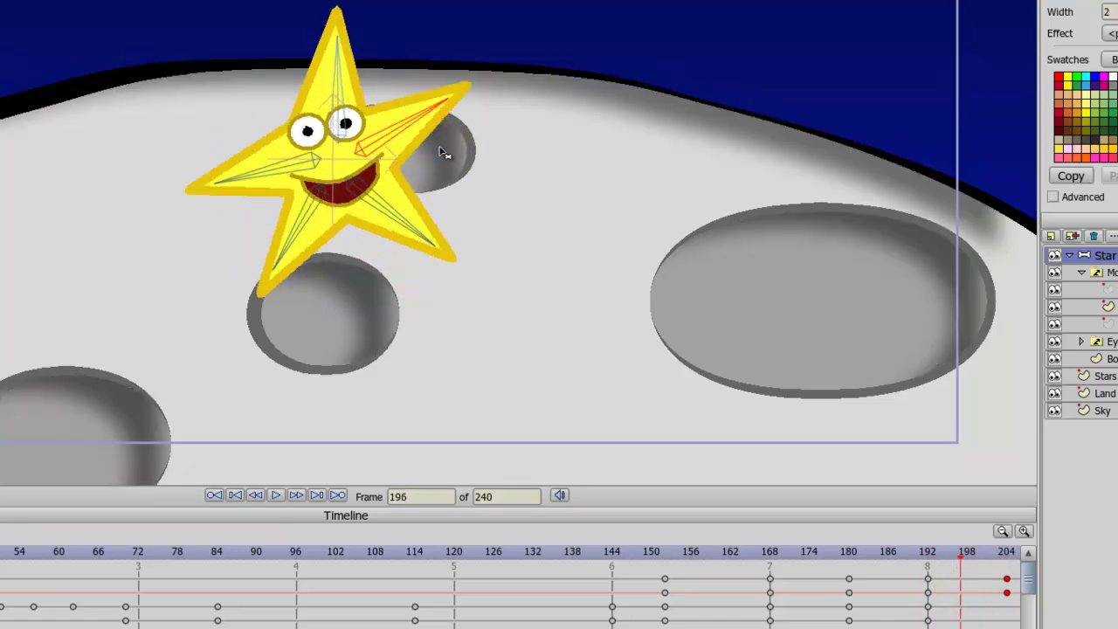
# Step back past frame 192 to around frame 185 and forward to frame 204 to review the star's motion into the spread-limb pose
pyautogui.press('Left')
pyautogui.press('Left')
pyautogui.press('Left')
pyautogui.press('Left')
pyautogui.press('Left')
pyautogui.press('Left')
pyautogui.press('Left')
pyautogui.press('Left')
pyautogui.press('Left')
pyautogui.press('Left')
pyautogui.press('Left')
pyautogui.press('Left')
pyautogui.press('Left')
pyautogui.press('Left')
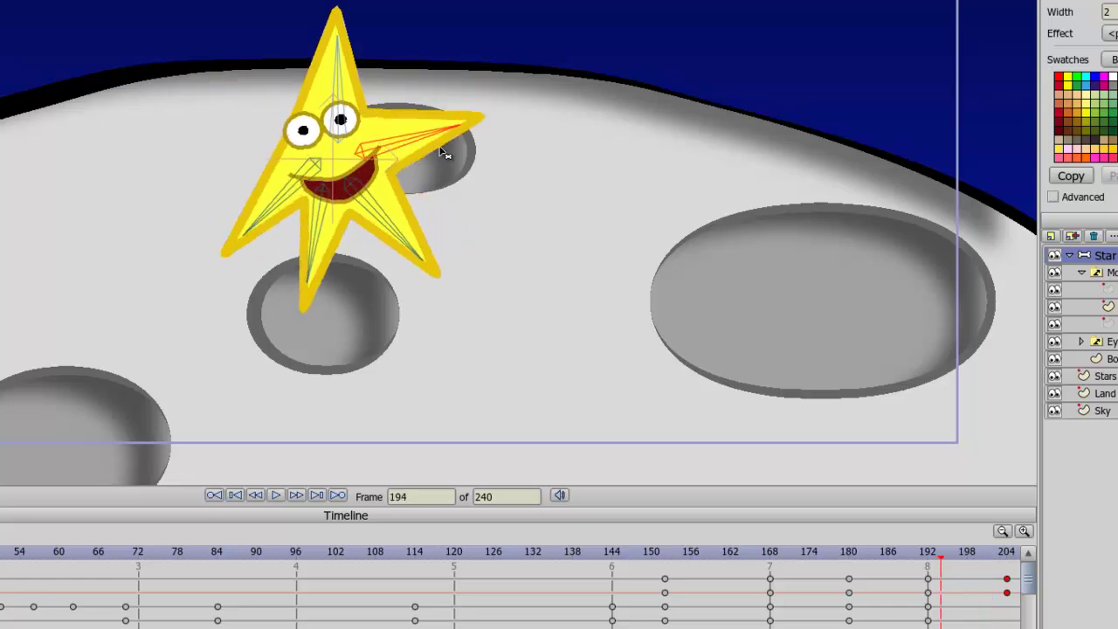
pyautogui.press('Left')
pyautogui.press('Left')
pyautogui.press('Left')
pyautogui.press('Left')
pyautogui.press('Left')
pyautogui.press('Left')
pyautogui.press('Right')
pyautogui.press('Right')
pyautogui.press('Right')
pyautogui.press('Right')
pyautogui.press('Right')
pyautogui.press('Right')
pyautogui.press('Right')
pyautogui.press('Right')
pyautogui.press('Right')
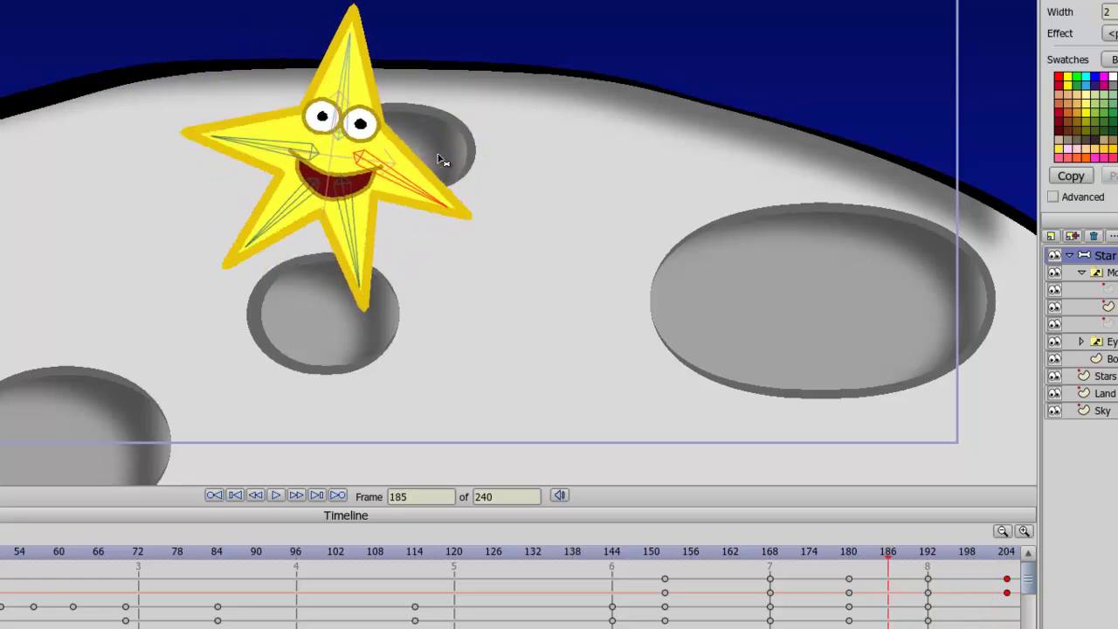
pyautogui.press('Right')
pyautogui.press('Right')
pyautogui.press('Right')
pyautogui.press('Right')
pyautogui.press('Right')
pyautogui.press('Right')
pyautogui.press('Right')
pyautogui.press('Right')
pyautogui.press('Right')
pyautogui.press('Right')
pyautogui.press('Right')
pyautogui.press('Right')
pyautogui.press('Right')
pyautogui.press('Left')
pyautogui.press('Right')
# At frame 204, move the whole star character straight up so that it leaps off the moon's surface
pyautogui.press('m')
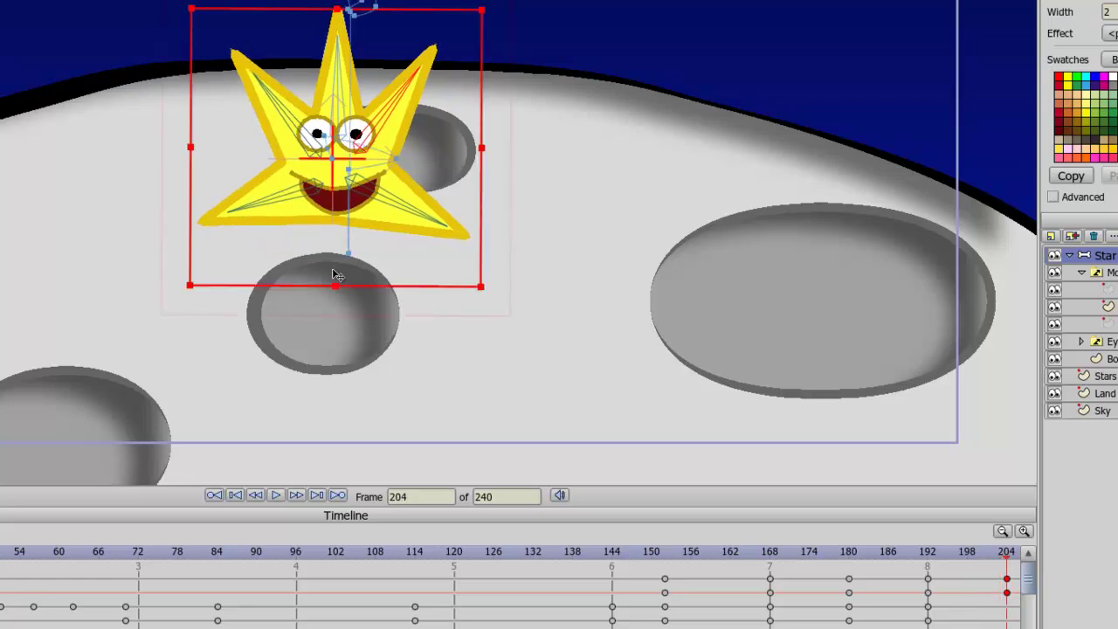
pyautogui.moveTo(267, 211); pyautogui.dragTo(268, 82)
# Step back from frame 204 to frame 192 and forward again to review the star's upward leap
pyautogui.press('Left')
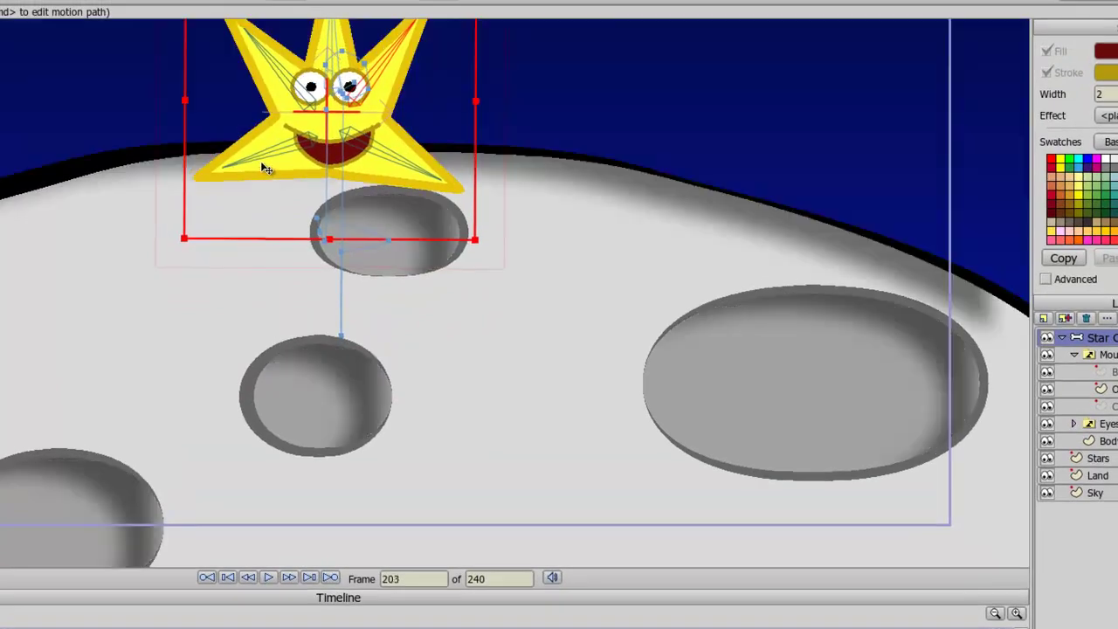
pyautogui.press('Left')
pyautogui.press('Left')
pyautogui.press('Left')
pyautogui.press('Left')
pyautogui.press('Left')
pyautogui.press('Left')
pyautogui.press('Left')
pyautogui.press('Left')
pyautogui.press('Left')
pyautogui.press('Left')
pyautogui.press('Left')
pyautogui.press('Right')
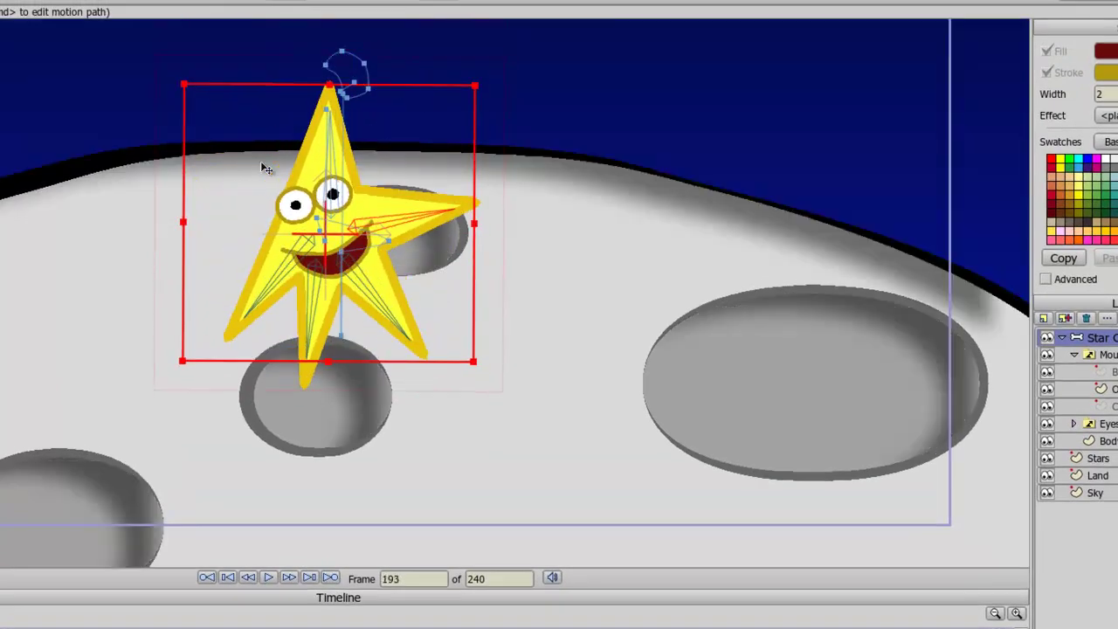
pyautogui.press('Right')
pyautogui.press('Right')
pyautogui.press('Right')
pyautogui.press('Right')
pyautogui.press('Right')
pyautogui.press('Right')
pyautogui.press('Right')
pyautogui.press('Right')
pyautogui.press('Right')
pyautogui.press('Right')
pyautogui.press('Right')
# At frame 216, move the star character back down onto the moon over the small crater
pyautogui.moveTo(260, 185); pyautogui.dragTo(260, 238)
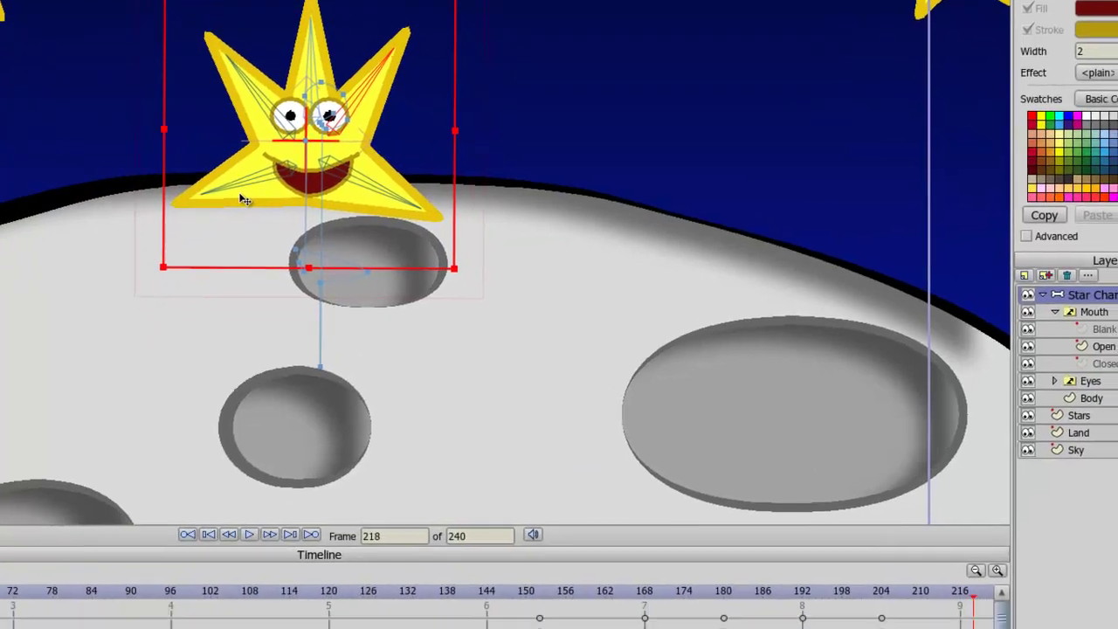
pyautogui.press('Left')
pyautogui.press('Left')
pyautogui.press('Left')
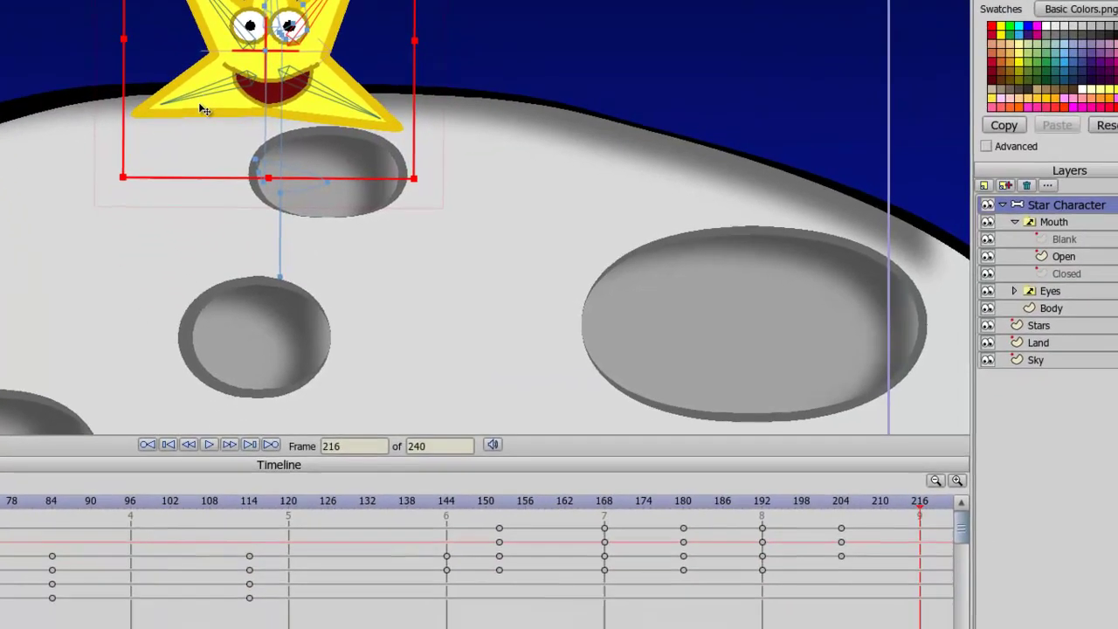
pyautogui.moveTo(214, 95); pyautogui.dragTo(229, 320)
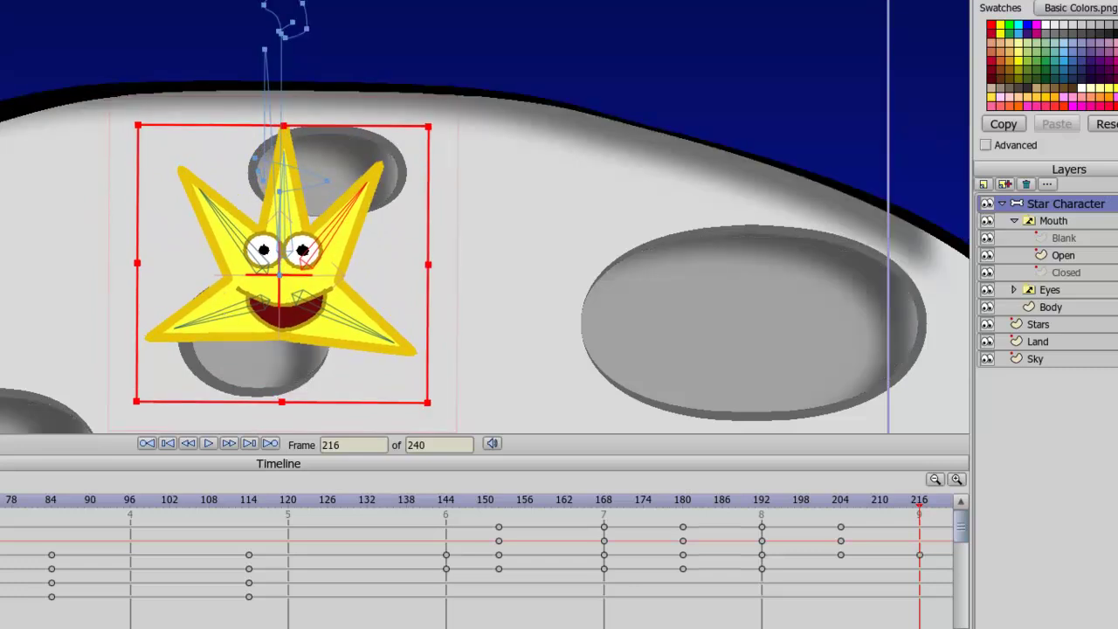
# At frame 216, swing both of the star's leg bones down beneath the body and lower both arm bones to the sides
pyautogui.press('z')
pyautogui.moveTo(188, 332); pyautogui.dragTo(253, 390)
pyautogui.moveTo(388, 343); pyautogui.dragTo(324, 431)
pyautogui.moveTo(199, 199); pyautogui.dragTo(164, 268)
pyautogui.moveTo(360, 202); pyautogui.dragTo(387, 273)
# Step back from frame 216 to frame 192 and forward again to review the complete jump and landing
pyautogui.press('Left')
pyautogui.press('Left')
pyautogui.press('Left')
pyautogui.press('Left')
pyautogui.press('Left')
pyautogui.press('Left')
pyautogui.press('Left')
pyautogui.press('Left')
pyautogui.press('Left')
pyautogui.press('Left')
pyautogui.press('Left')
pyautogui.press('Left')
pyautogui.press('Left')
pyautogui.press('Left')
pyautogui.press('Left')
pyautogui.press('Left')
pyautogui.press('Left')
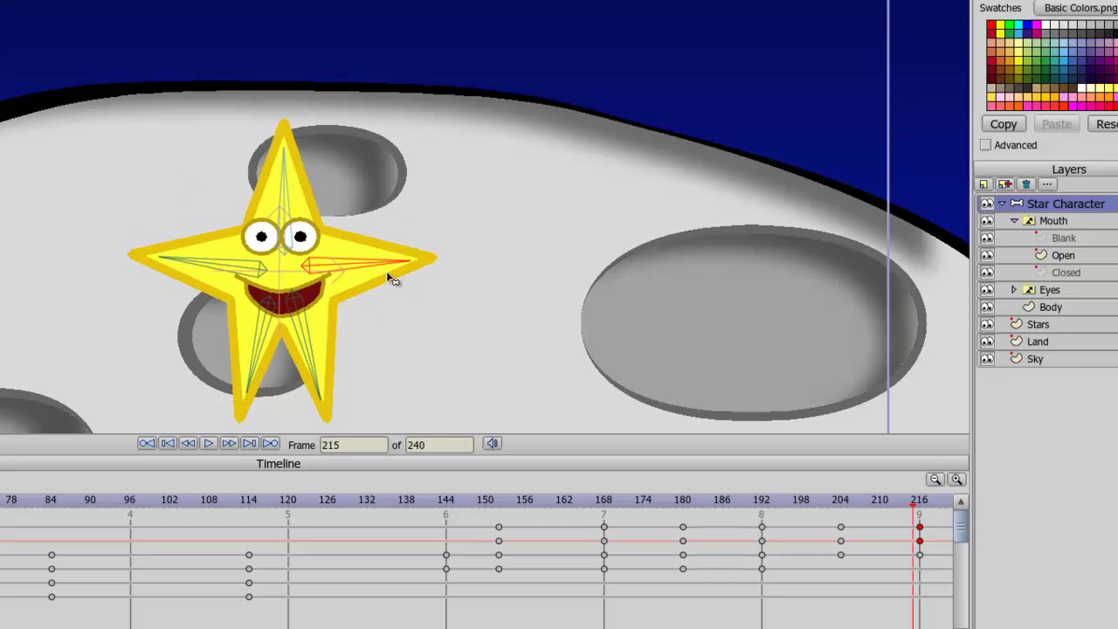
pyautogui.press('Left')
pyautogui.press('Left')
pyautogui.press('Left')
pyautogui.press('Left')
pyautogui.press('Left')
pyautogui.press('Left')
pyautogui.press('Left')
pyautogui.press('Left')
pyautogui.press('Left')
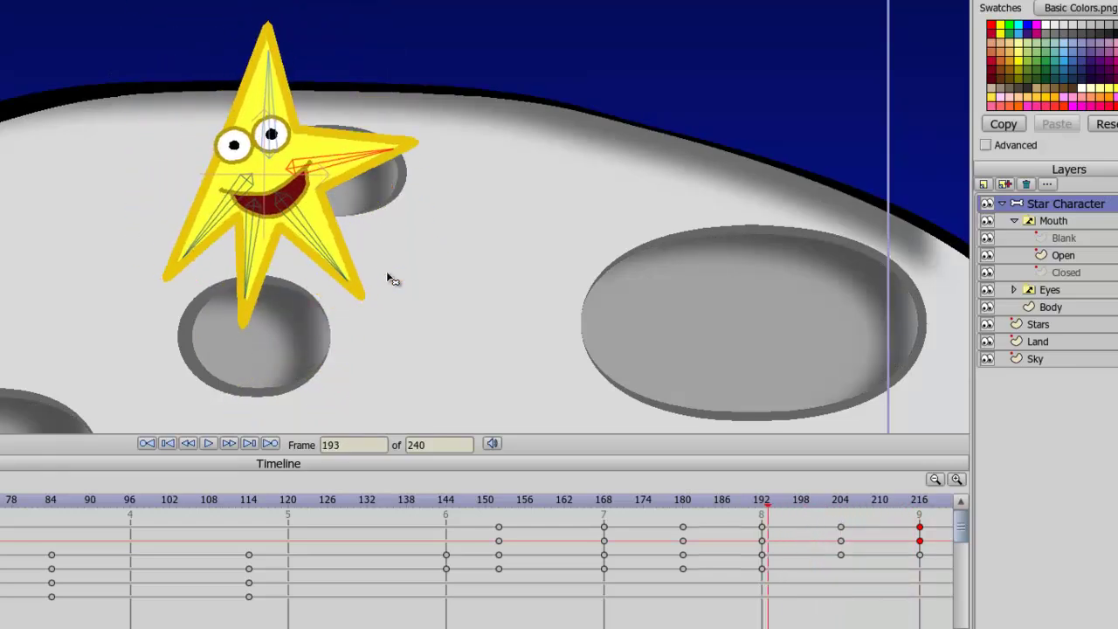
pyautogui.press('Right')
pyautogui.press('Right')
pyautogui.press('Right')
pyautogui.press('Right')
pyautogui.press('Right')
pyautogui.press('Right')
pyautogui.press('Right')
pyautogui.press('Right')
pyautogui.press('Right')
pyautogui.press('Right')
pyautogui.press('Right')
pyautogui.press('Right')
pyautogui.press('Right')
pyautogui.press('Right')
pyautogui.press('Right')
pyautogui.press('Right')
pyautogui.press('Right')
pyautogui.press('Right')
pyautogui.press('Right')
pyautogui.press('Right')
pyautogui.press('Right')
pyautogui.press('Right')
pyautogui.press('Right')
pyautogui.press('Right')
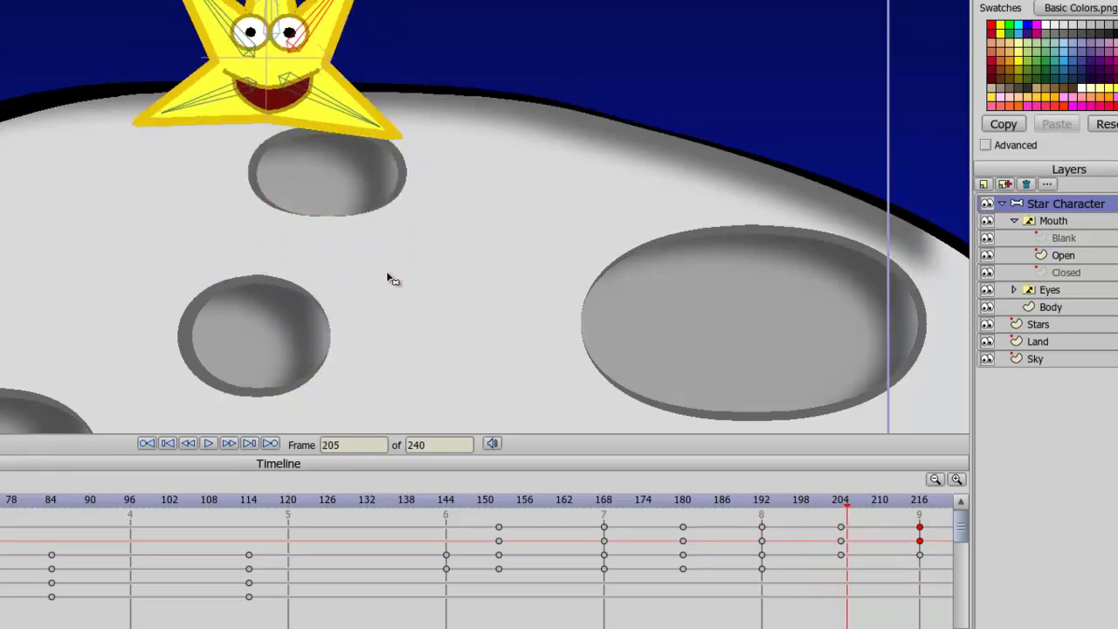
# Step back to frame 183 and forward again to frame 216 to review the star's jump and landing
pyautogui.press('Right')
pyautogui.press('Right')
pyautogui.press('Left')
pyautogui.press('Left')
pyautogui.press('Left')
pyautogui.press('Left')
pyautogui.press('Left')
pyautogui.press('Left')
pyautogui.press('Left')
pyautogui.press('Left')
pyautogui.press('Left')
pyautogui.press('Left')
pyautogui.press('Left')
pyautogui.press('Left')
pyautogui.press('Left')
pyautogui.press('Left')
pyautogui.press('Left')
pyautogui.press('Left')
pyautogui.press('Left')
pyautogui.press('Left')
pyautogui.press('Left')
pyautogui.press('Left')
pyautogui.press('Left')
pyautogui.press('Left')
pyautogui.press('Left')
pyautogui.press('Left')
pyautogui.press('Left')
pyautogui.press('Left')
pyautogui.press('Left')
pyautogui.press('Left')
pyautogui.press('Left')
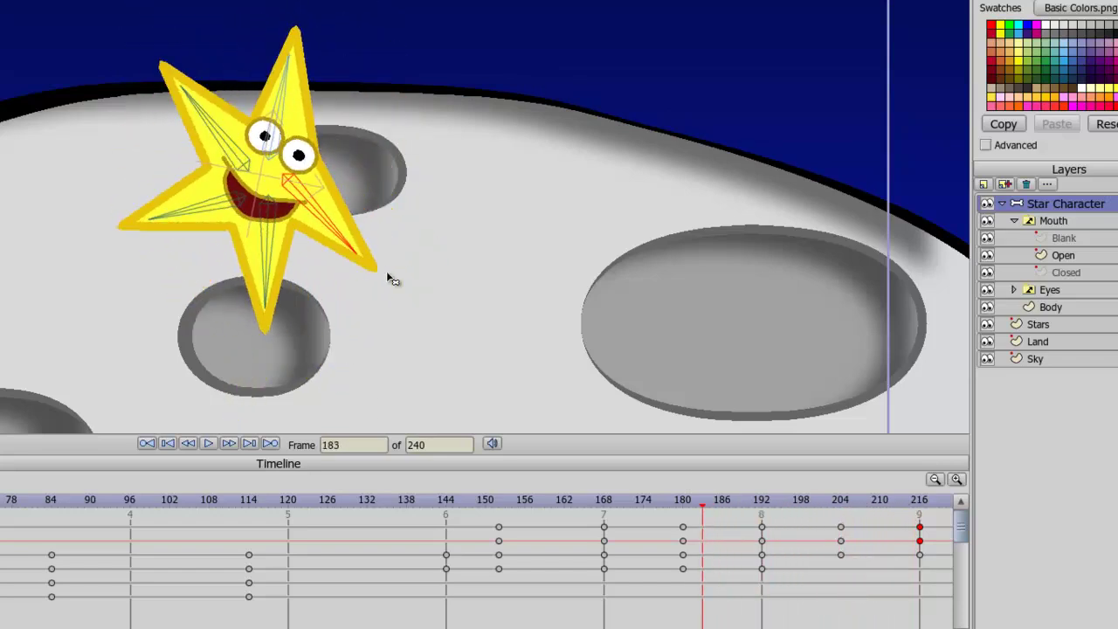
pyautogui.press('Right')
pyautogui.press('Right')
pyautogui.press('Right')
pyautogui.press('Right')
pyautogui.press('Right')
pyautogui.press('Right')
pyautogui.press('Right')
pyautogui.press('Right')
pyautogui.press('Right')
pyautogui.press('Right')
pyautogui.press('Right')
pyautogui.press('Right')
pyautogui.press('Right')
pyautogui.press('Right')
pyautogui.press('Right')
pyautogui.press('Right')
pyautogui.press('Right')
pyautogui.press('Right')
pyautogui.press('Right')
pyautogui.press('Right')
pyautogui.press('Right')
pyautogui.press('Right')
pyautogui.press('Right')
pyautogui.press('Right')
pyautogui.press('Right')
pyautogui.press('Right')
pyautogui.press('Right')
pyautogui.press('Right')
pyautogui.press('Right')
pyautogui.press('Right')
pyautogui.press('Right')
pyautogui.press('Right')
pyautogui.press('Right')
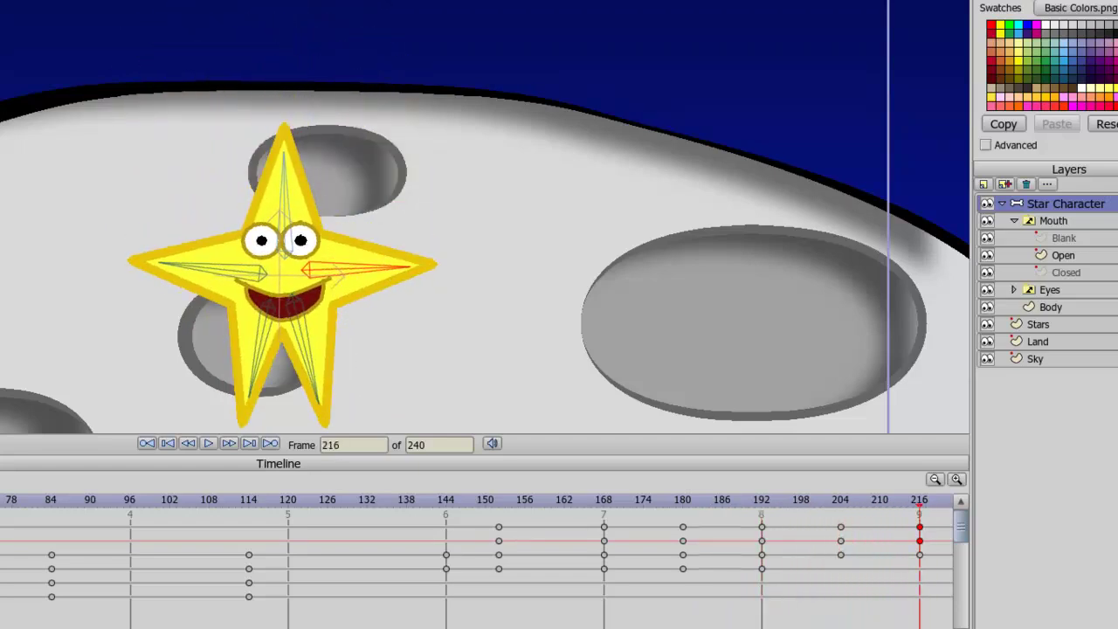
# At frame 216, raise the whole star character so it lands higher on the moon, above the lower small crater
pyautogui.press('m')
pyautogui.moveTo(233, 315); pyautogui.dragTo(230, 251)
# Step back from frame 216 to frame 190 and forward again to check the jump with the raised landing position
pyautogui.press('Left')
pyautogui.press('Left')
pyautogui.press('Left')
pyautogui.press('Left')
pyautogui.press('Left')
pyautogui.press('Left')
pyautogui.press('Left')
pyautogui.press('Left')
pyautogui.press('Left')
pyautogui.press('Left')
pyautogui.press('Left')
pyautogui.press('Left')
pyautogui.press('Left')
pyautogui.press('Left')
pyautogui.press('Left')
pyautogui.press('Left')
pyautogui.press('Left')
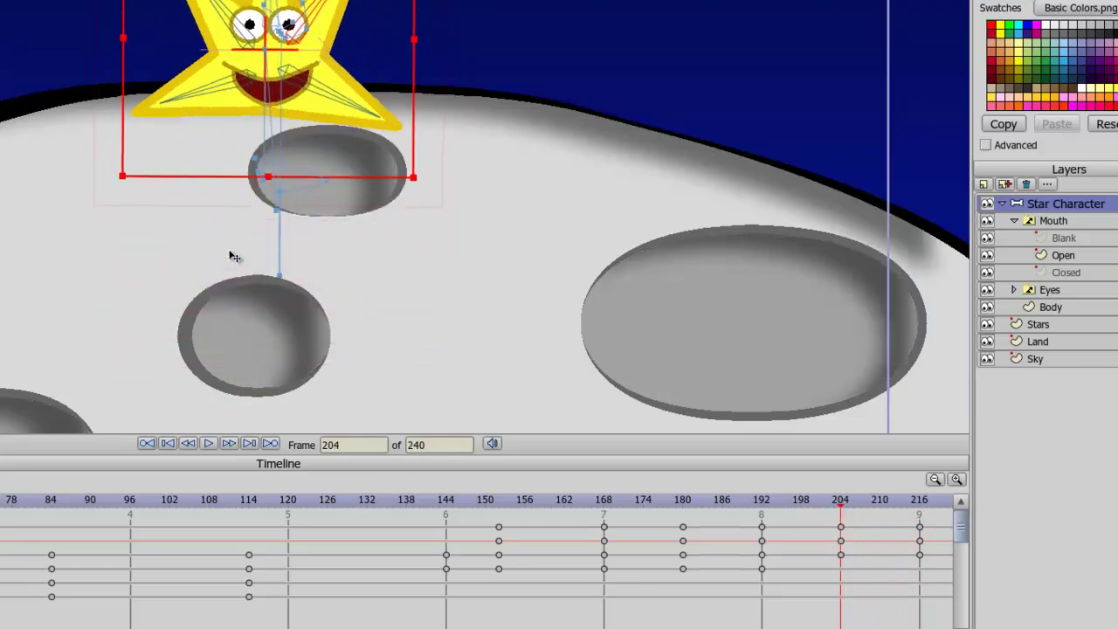
pyautogui.press('Left')
pyautogui.press('Left')
pyautogui.press('Left')
pyautogui.press('Left')
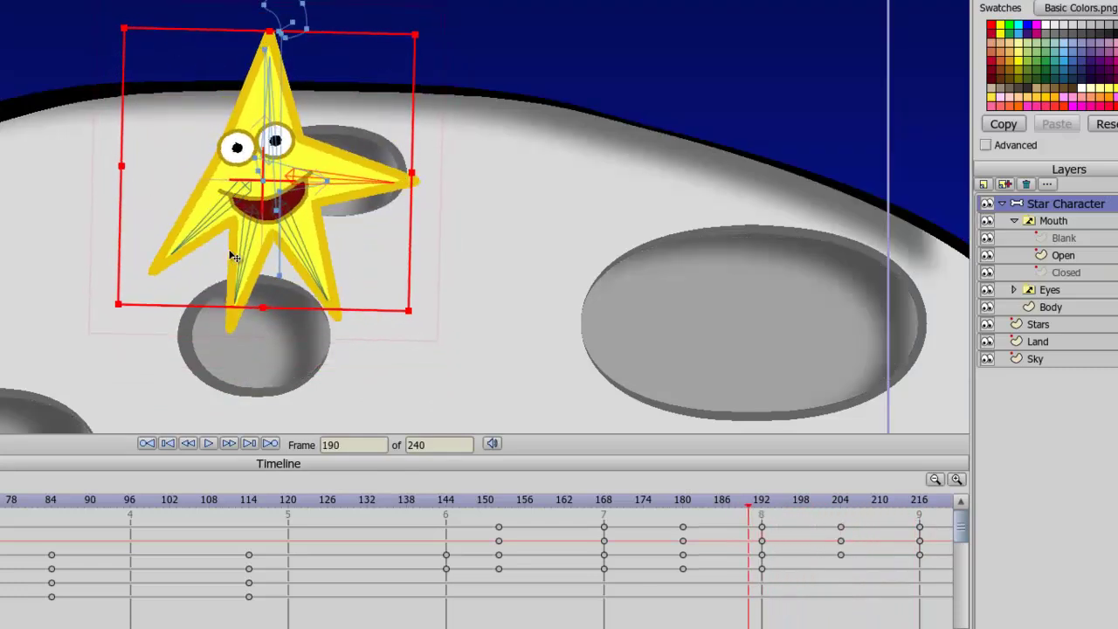
pyautogui.press('Right')
pyautogui.press('Right')
pyautogui.press('Right')
pyautogui.press('Right')
pyautogui.press('Right')
pyautogui.press('Right')
pyautogui.press('Right')
pyautogui.press('Right')
pyautogui.press('Right')
pyautogui.press('Right')
pyautogui.press('Right')
pyautogui.press('Right')
pyautogui.press('Right')
pyautogui.press('Right')
pyautogui.press('Right')
pyautogui.press('Right')
pyautogui.press('Right')
pyautogui.press('Right')
pyautogui.press('Right')
pyautogui.press('Right')
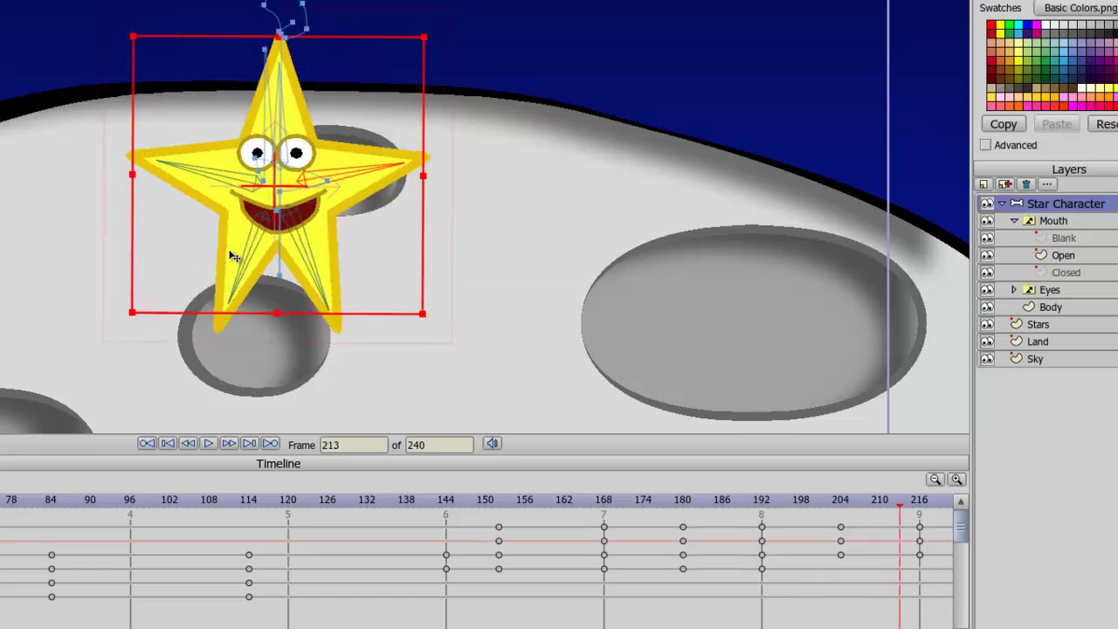
pyautogui.moveTo(232, 254); pyautogui.dragTo(240, 243)
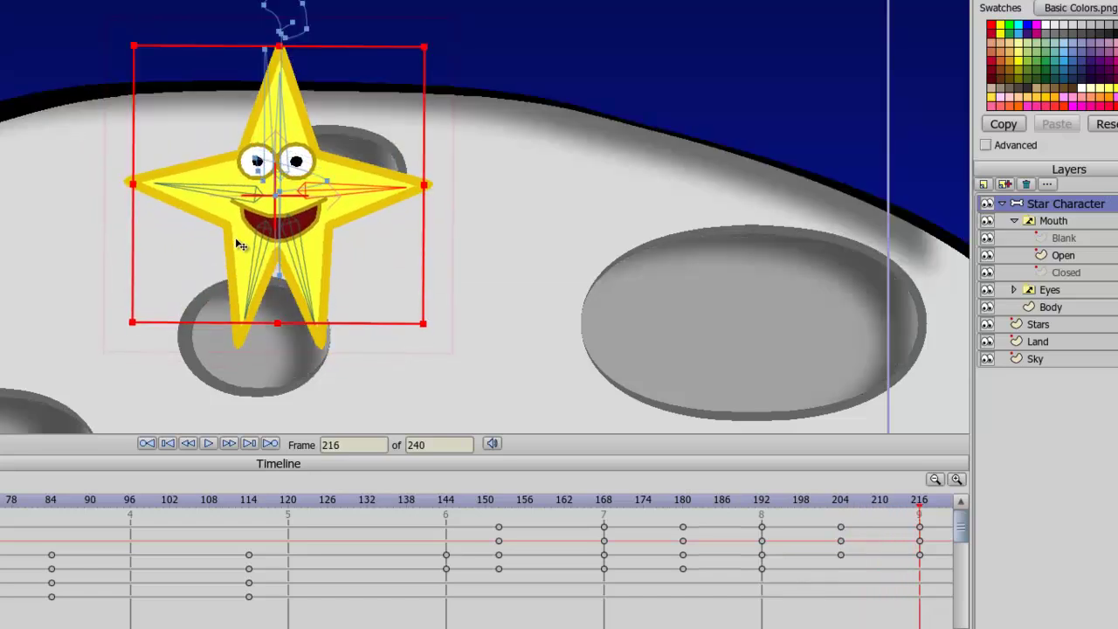
# Rewind to frame 0 and play the whole animation to review the full sequence
pyautogui.scroll(-2, 742, 211)
pyautogui.moveTo(737, 150); pyautogui.dragTo(729, 244)
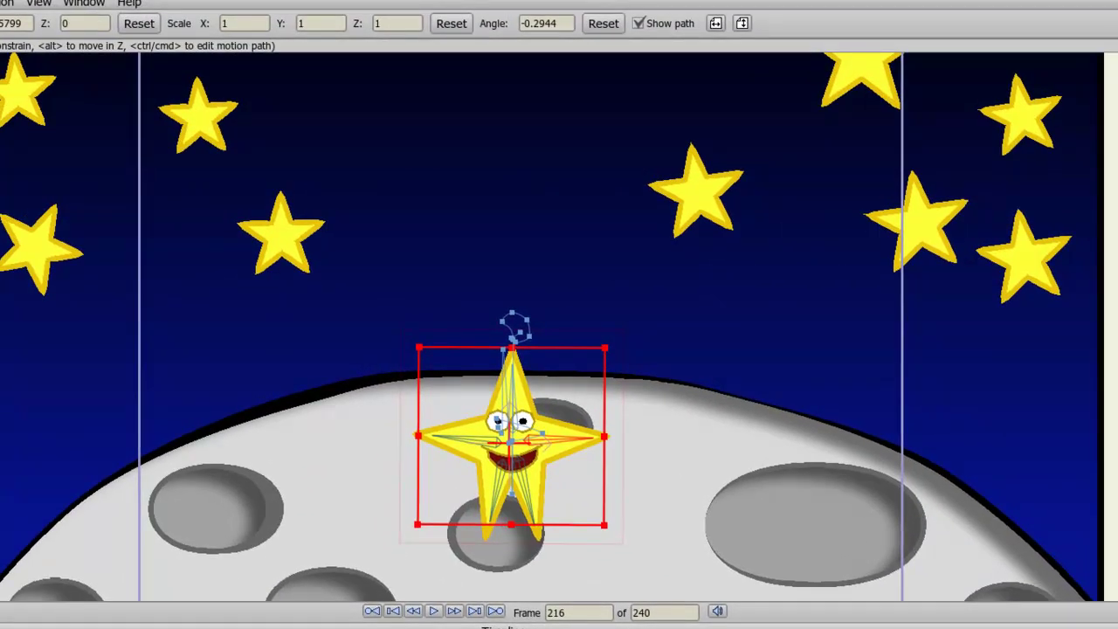
pyautogui.hotkey('shift', 'Left')
pyautogui.click(434, 612)
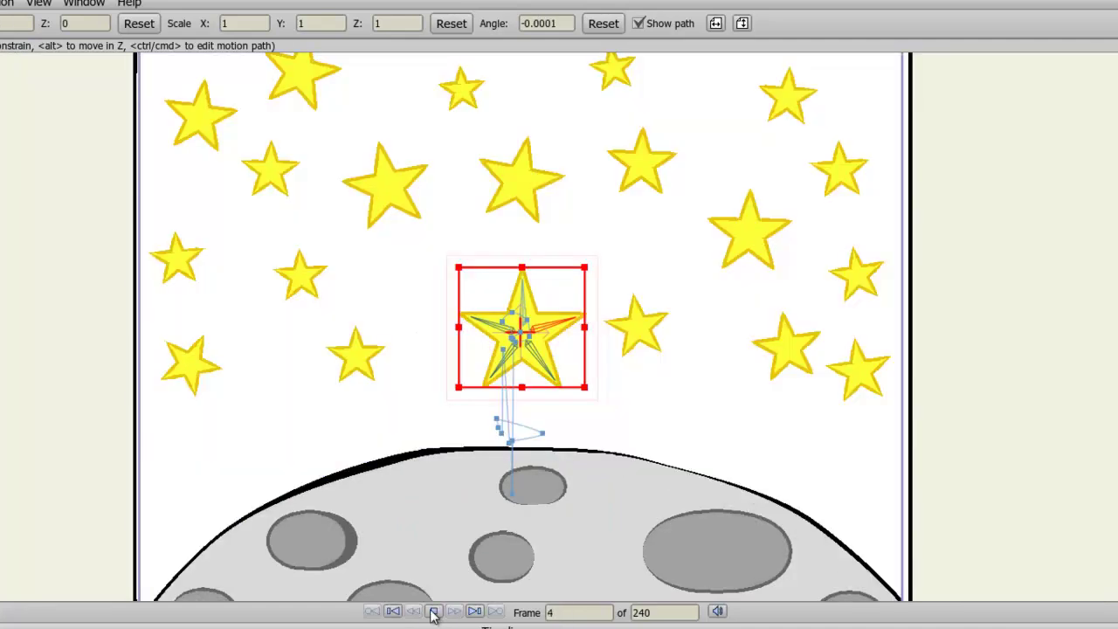
pyautogui.click(434, 612)
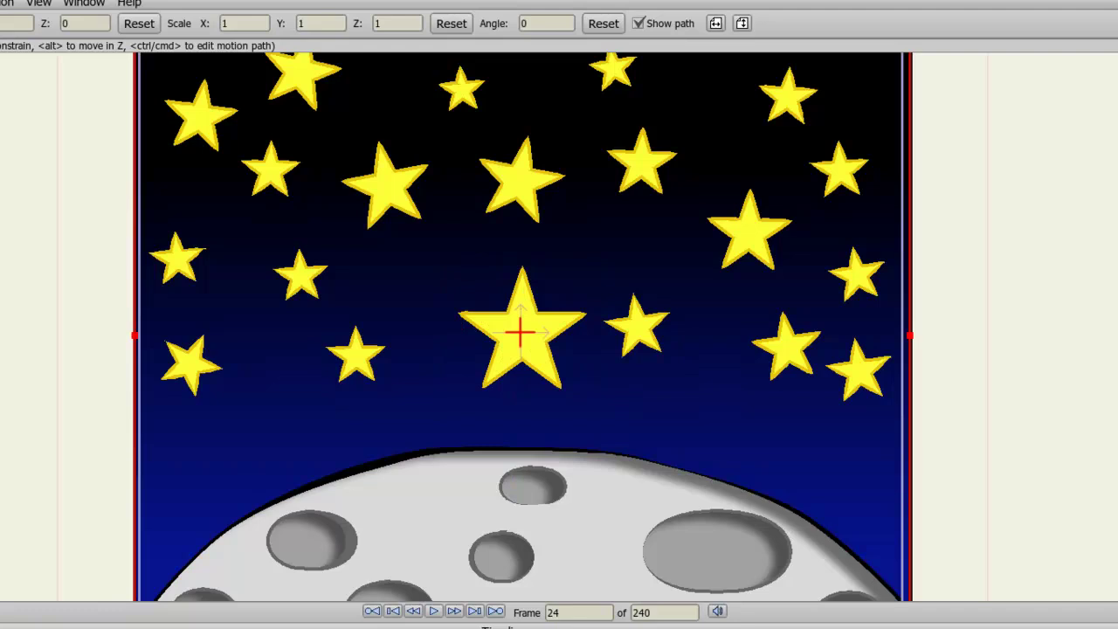
pyautogui.hotkey('shift', 'Left')
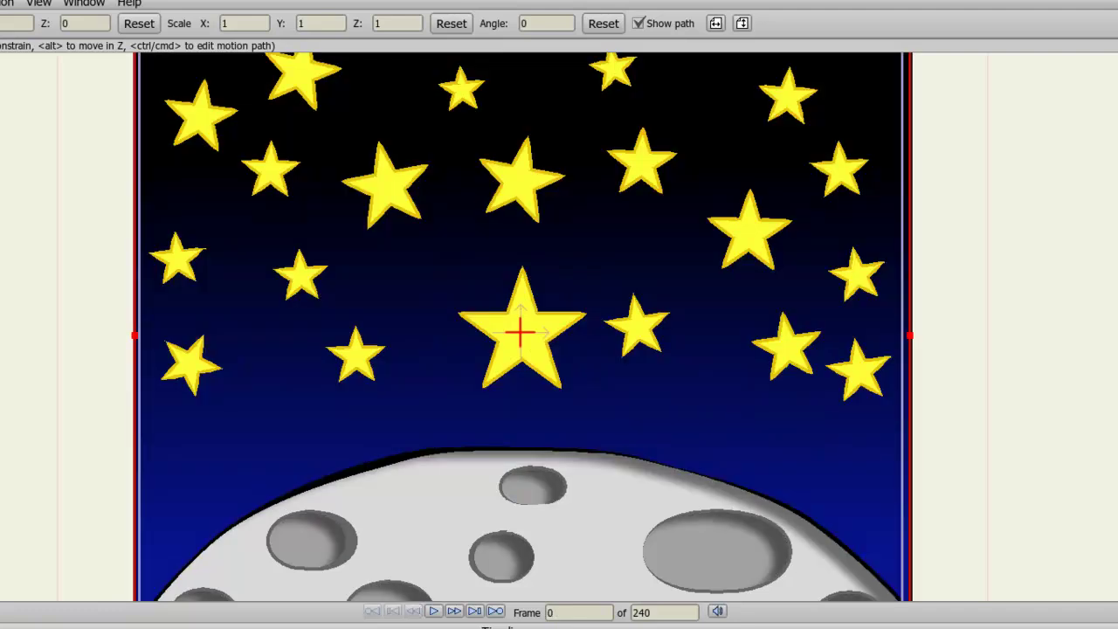
pyautogui.click(434, 613)
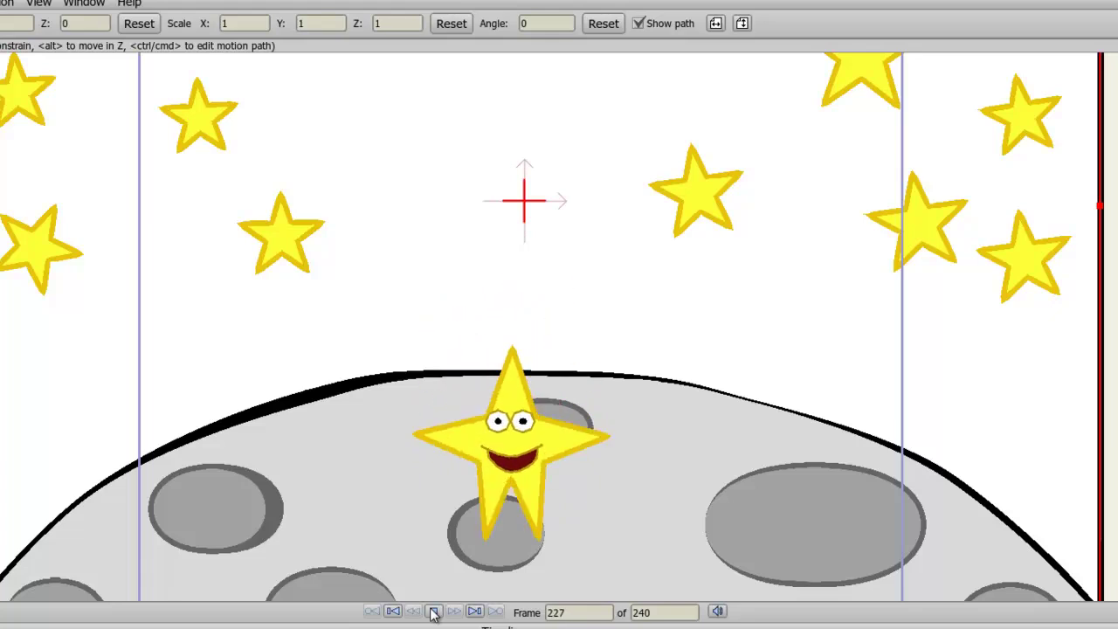
pyautogui.click(432, 611)
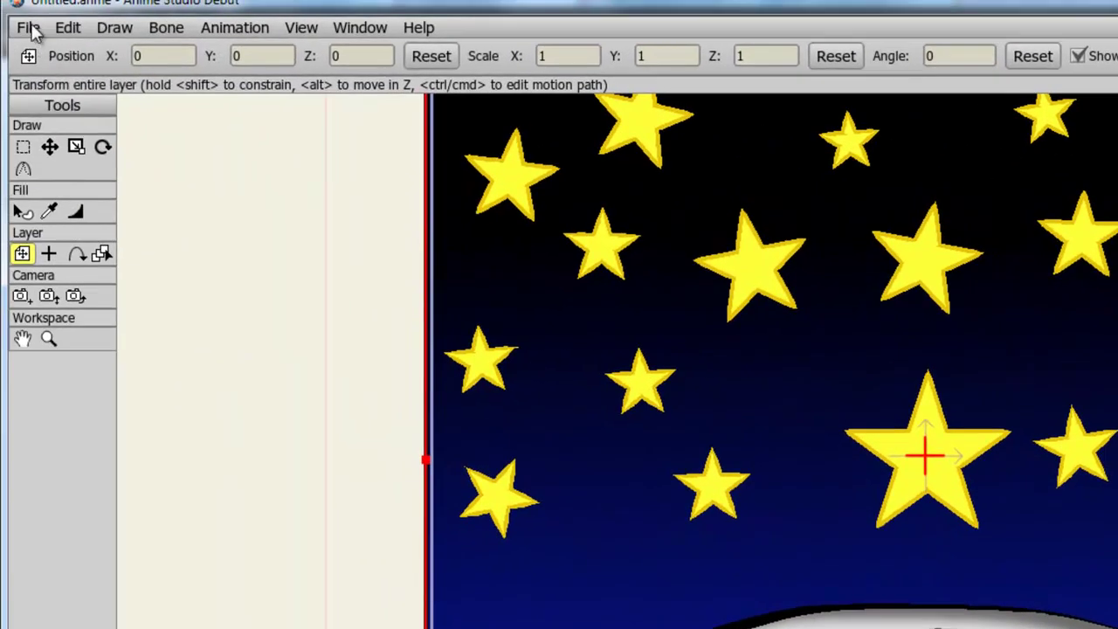
# Import the audio file Music to Delight into the project
pyautogui.click(31, 29)
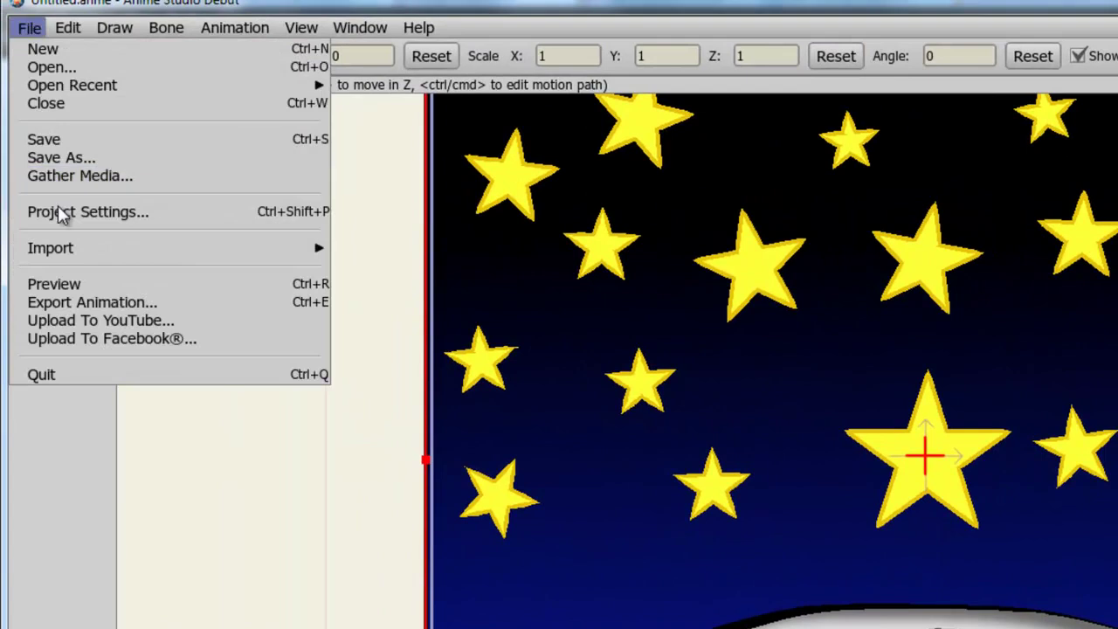
pyautogui.moveTo(72, 246)
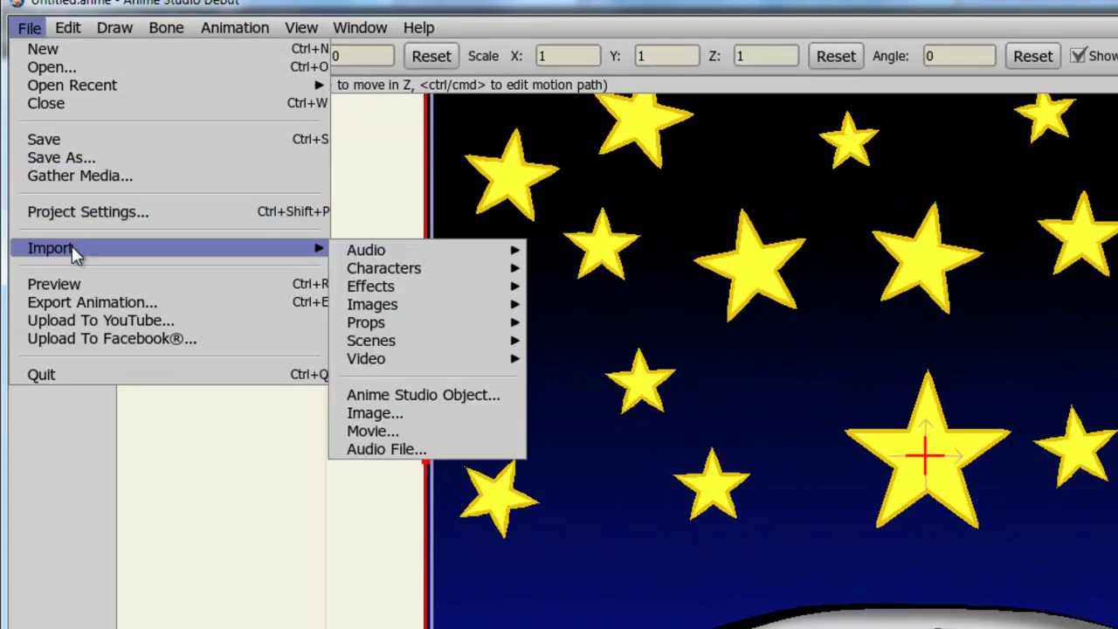
pyautogui.click(395, 452)
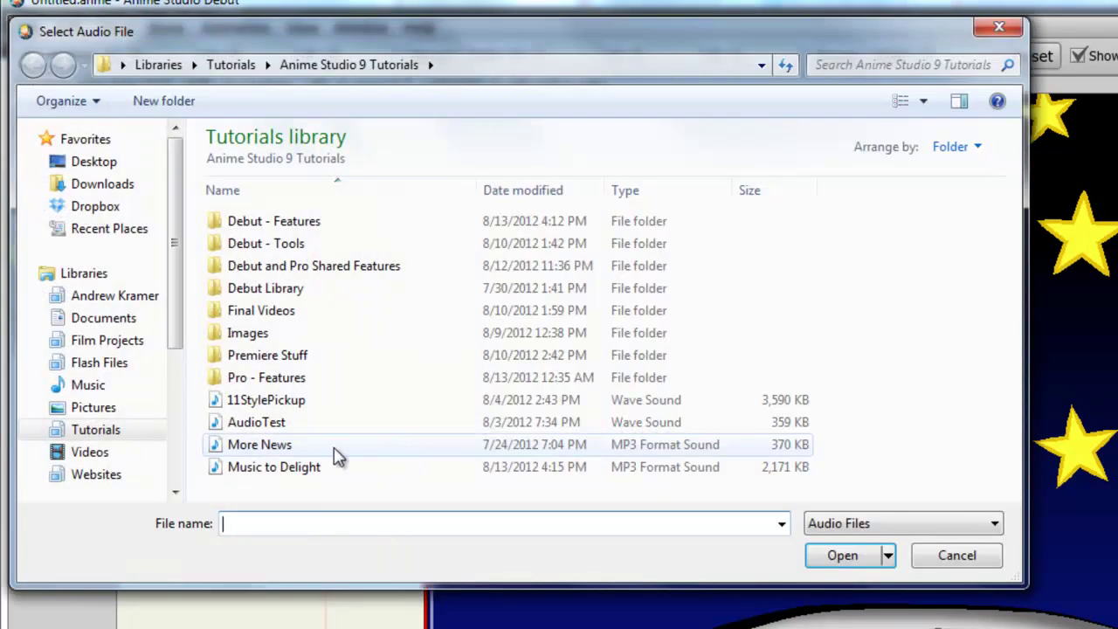
pyautogui.click(294, 472)
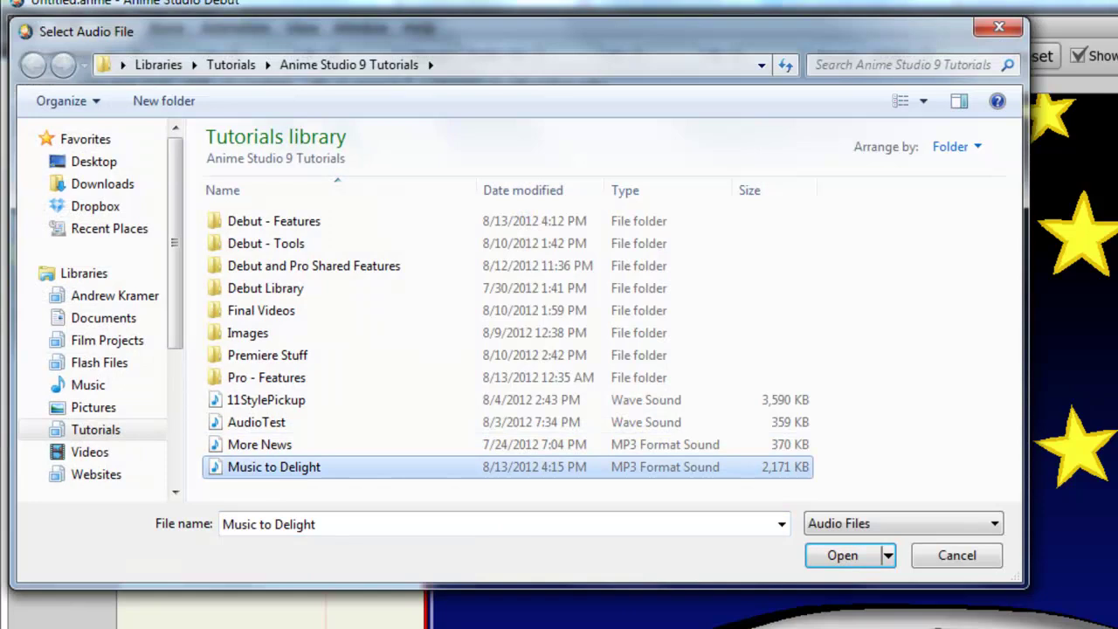
pyautogui.click(836, 554)
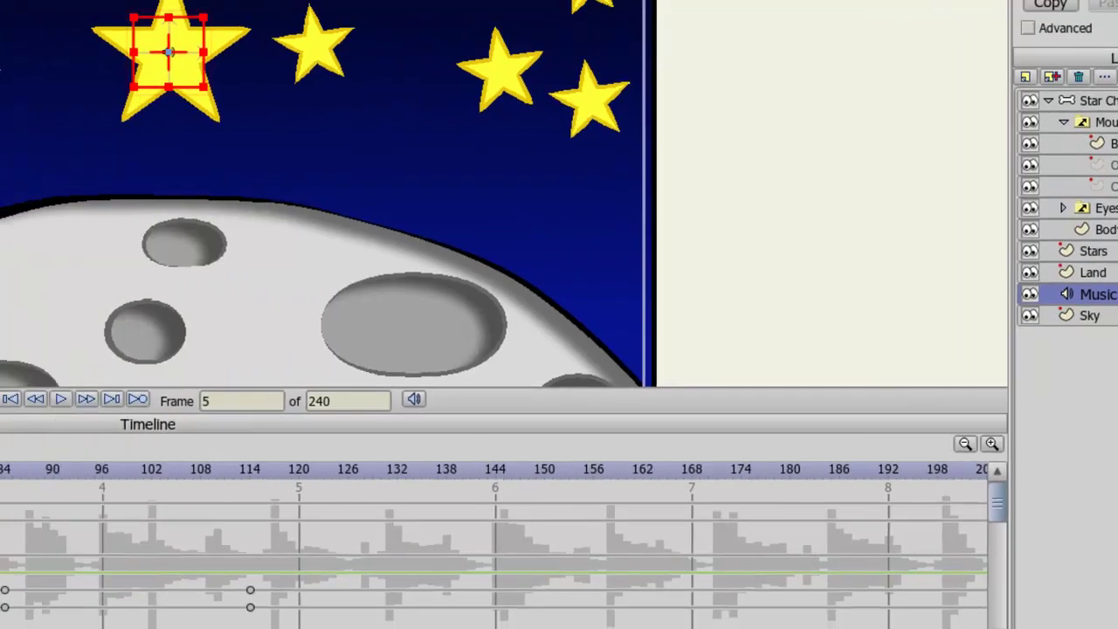
# Scrub through the animation against the music waveform and stop at frame 144
pyautogui.moveTo(42, 469); pyautogui.dragTo(403, 469)
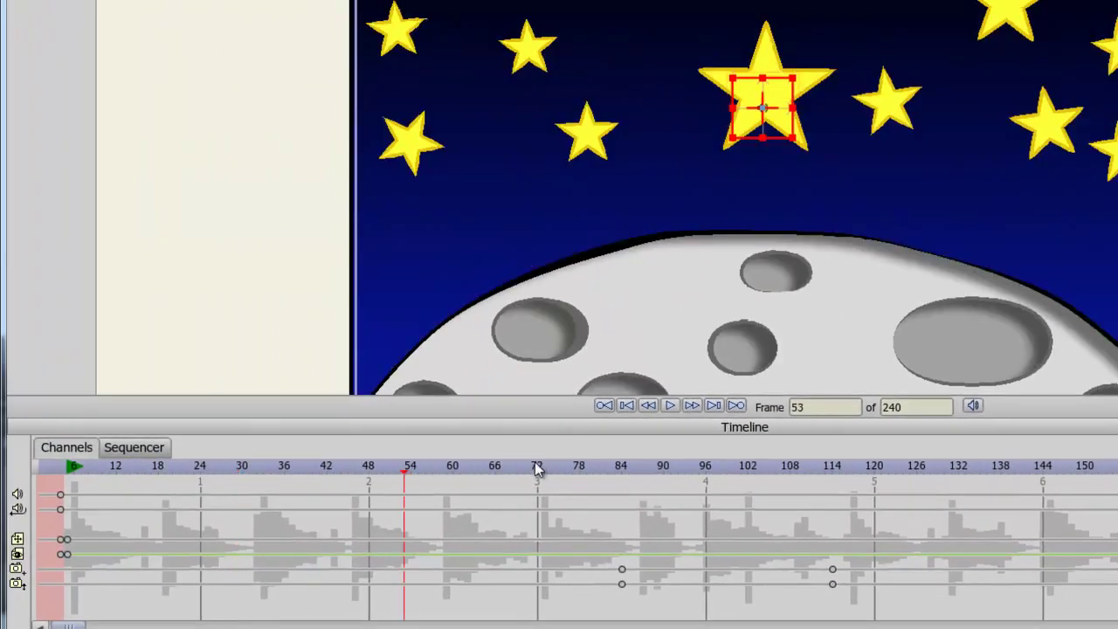
pyautogui.click(537, 468)
pyautogui.click(580, 465)
pyautogui.click(890, 469)
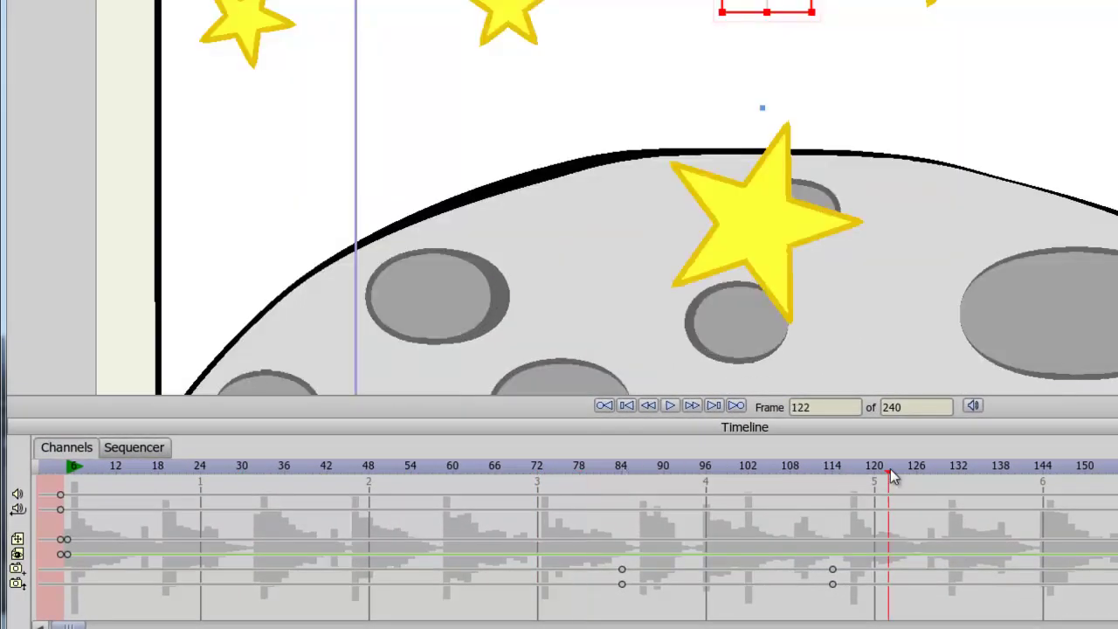
pyautogui.click(1010, 466)
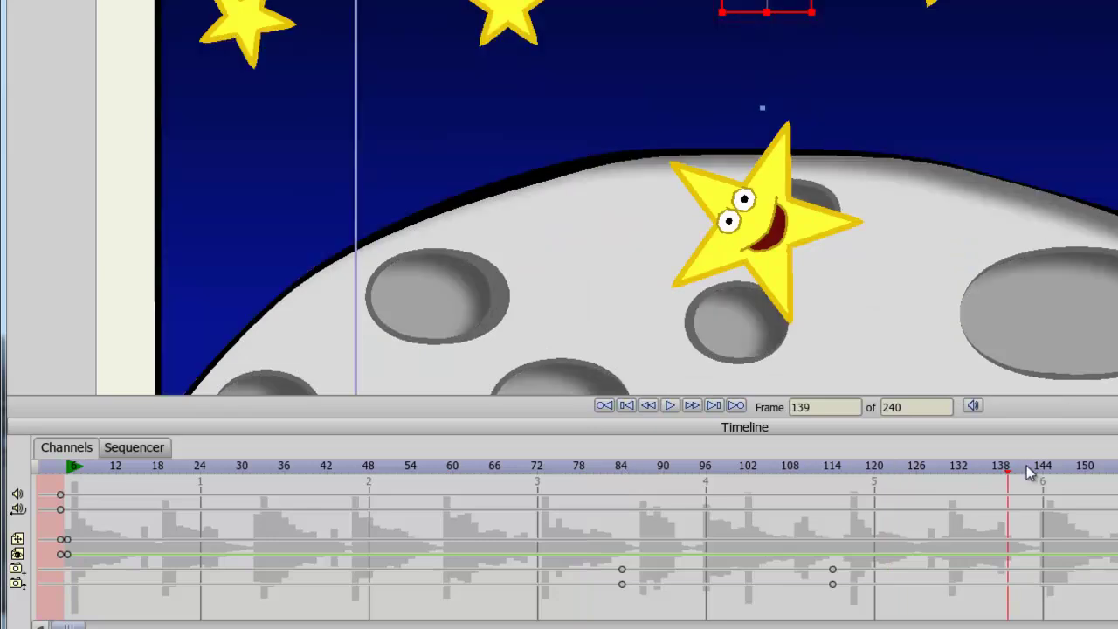
pyautogui.click(1012, 471)
pyautogui.moveTo(1014, 476); pyautogui.dragTo(1044, 476)
# Shift the Music to Delight.mp3 clip in the sequencer so it starts at frame 144, and return to the channel view
pyautogui.click(130, 448)
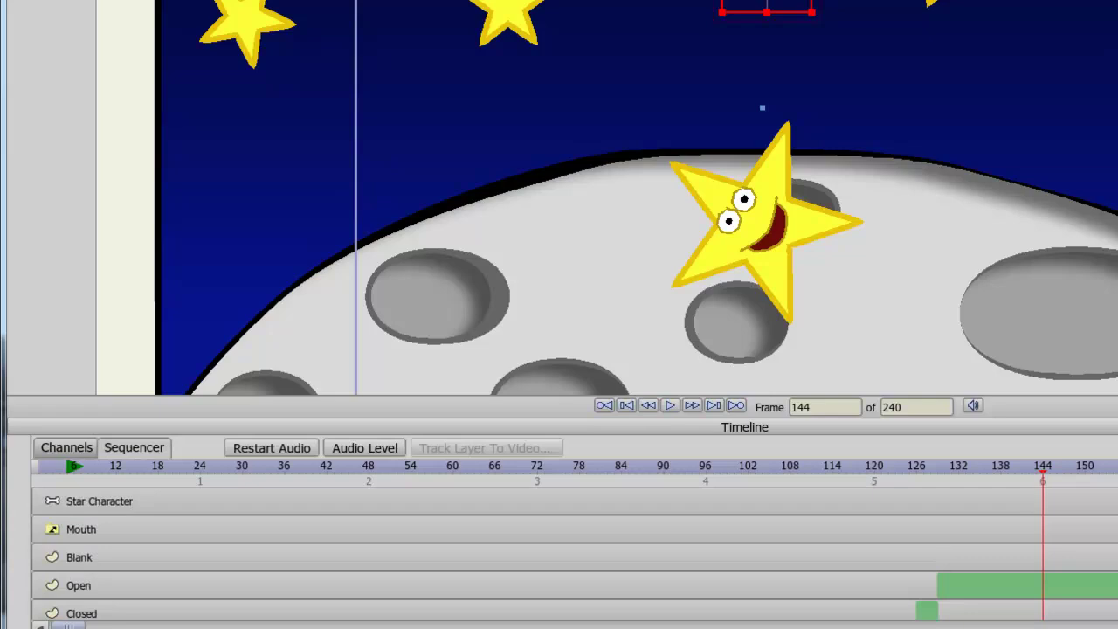
pyautogui.click(84, 530)
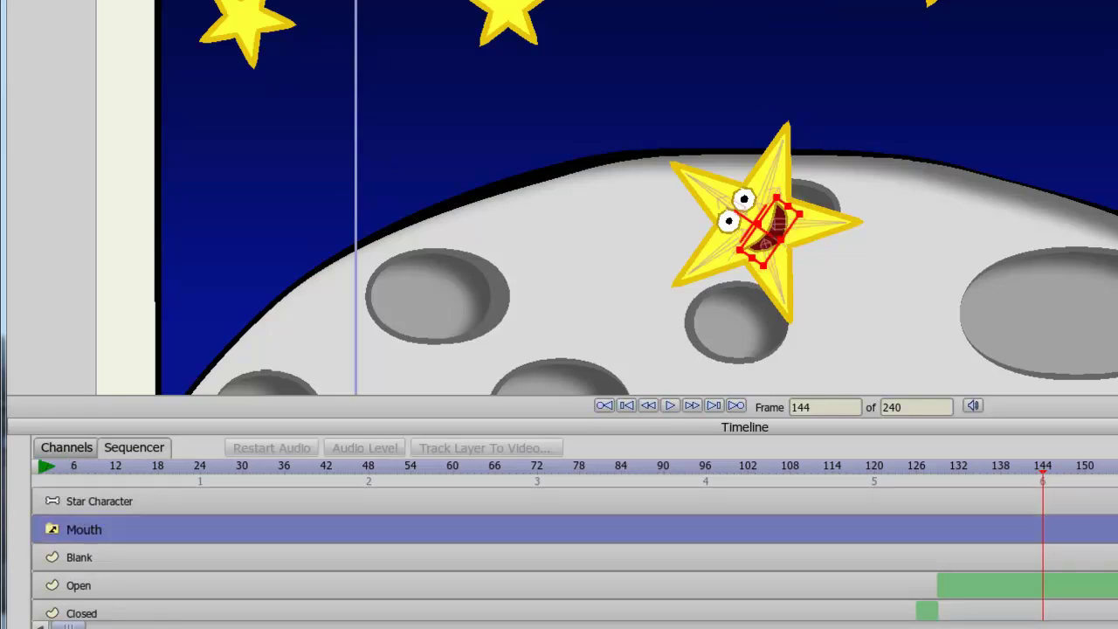
pyautogui.scroll(-6, 575, 558)
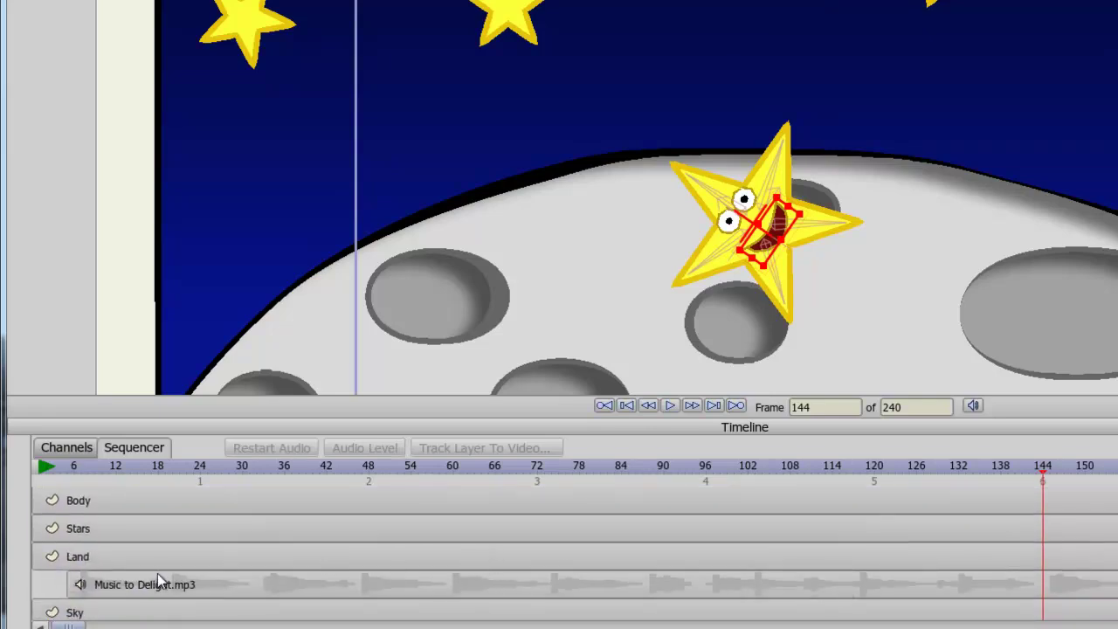
pyautogui.moveTo(85, 583); pyautogui.dragTo(1075, 603)
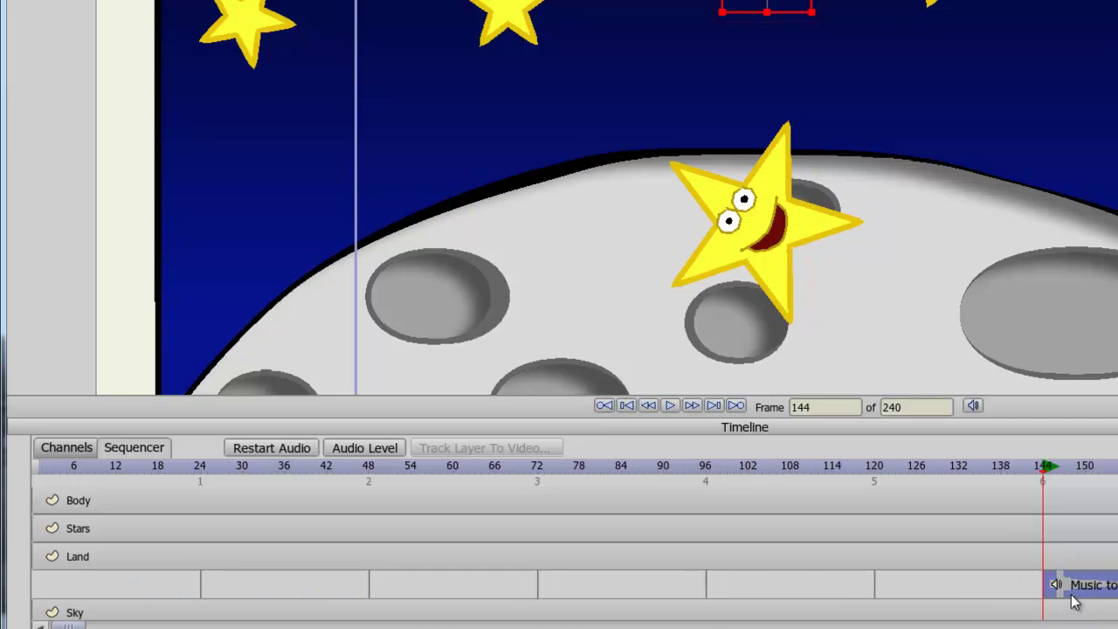
pyautogui.click(66, 453)
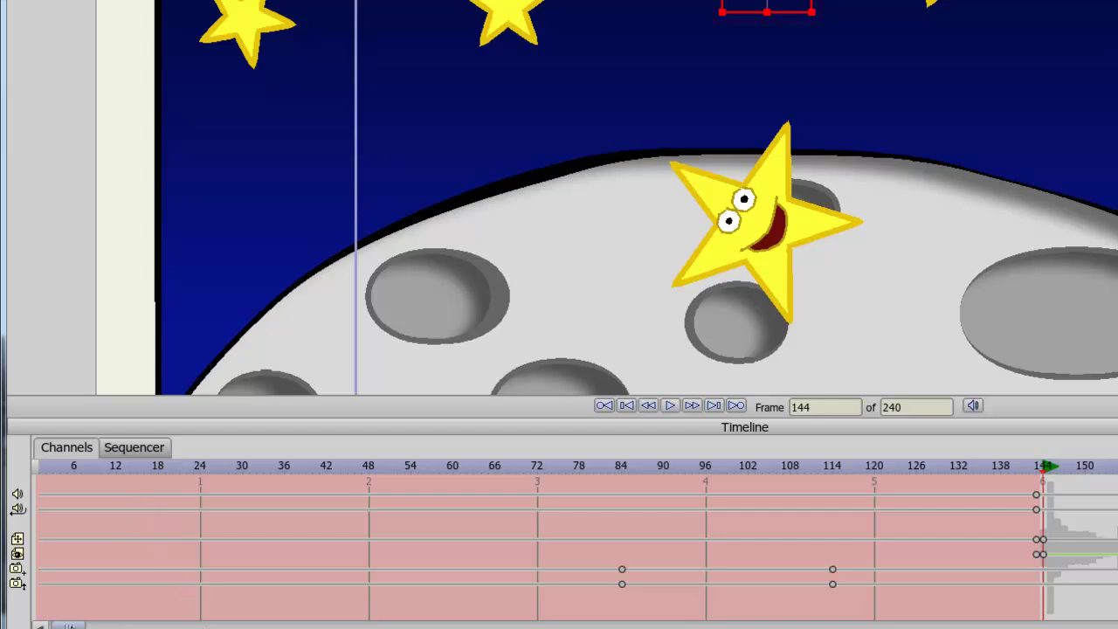
# Return to frame 0 and play the animation to check it with the shifted music
pyautogui.moveTo(66, 625); pyautogui.dragTo(53, 625)
pyautogui.click(41, 470)
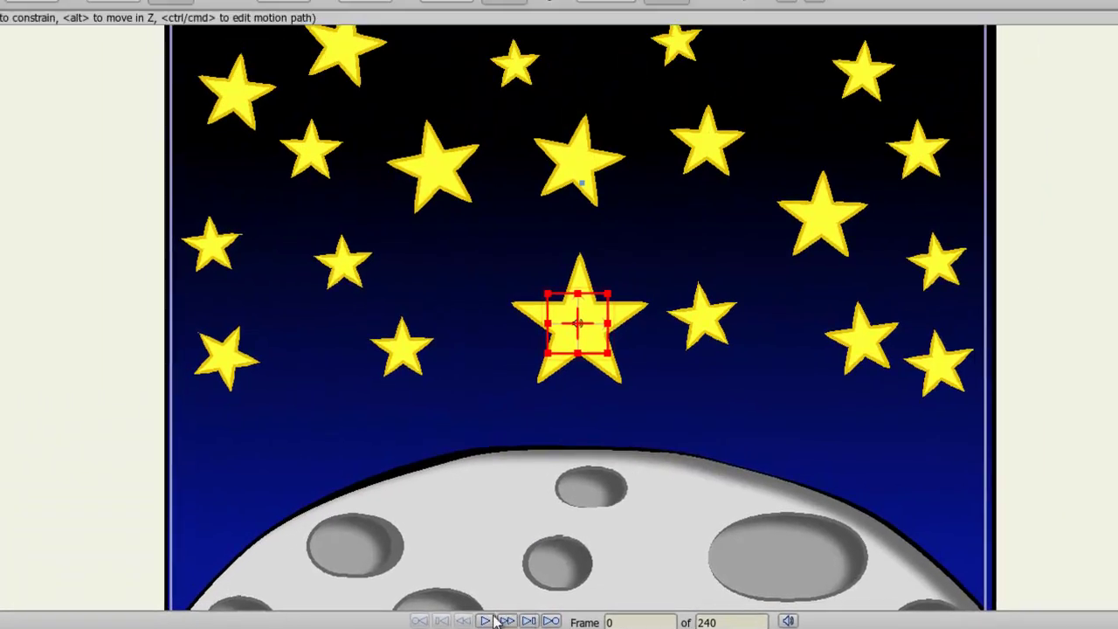
pyautogui.press('space')
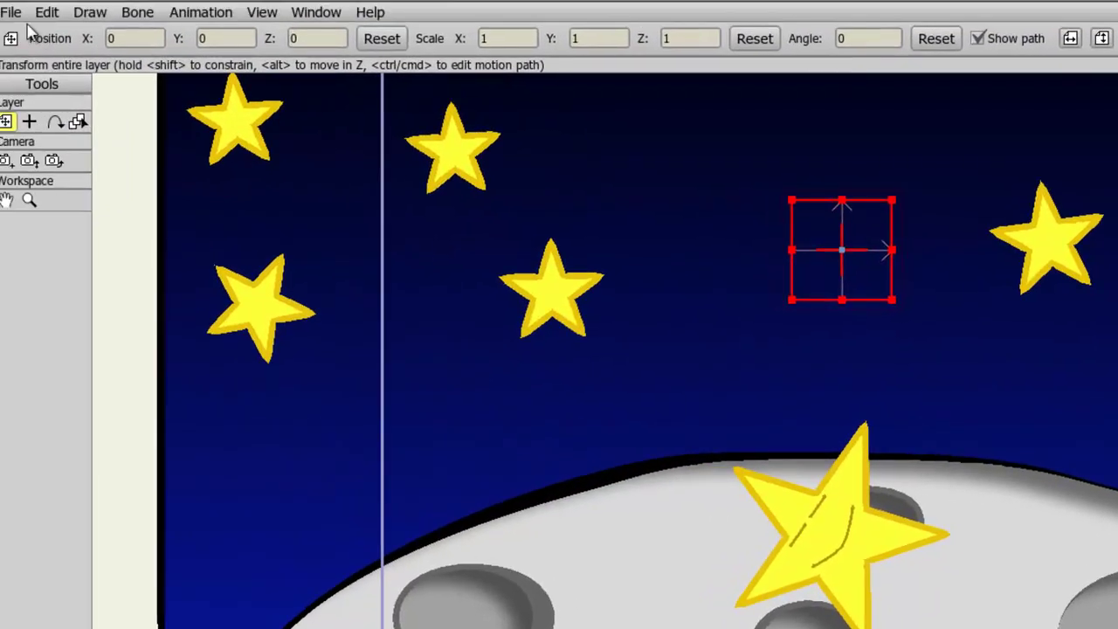
# Export frames 1 to 240 as a QuickTime Movie with layer effects and extra-smooth images, saved under the name Untitled
pyautogui.click(30, 16)
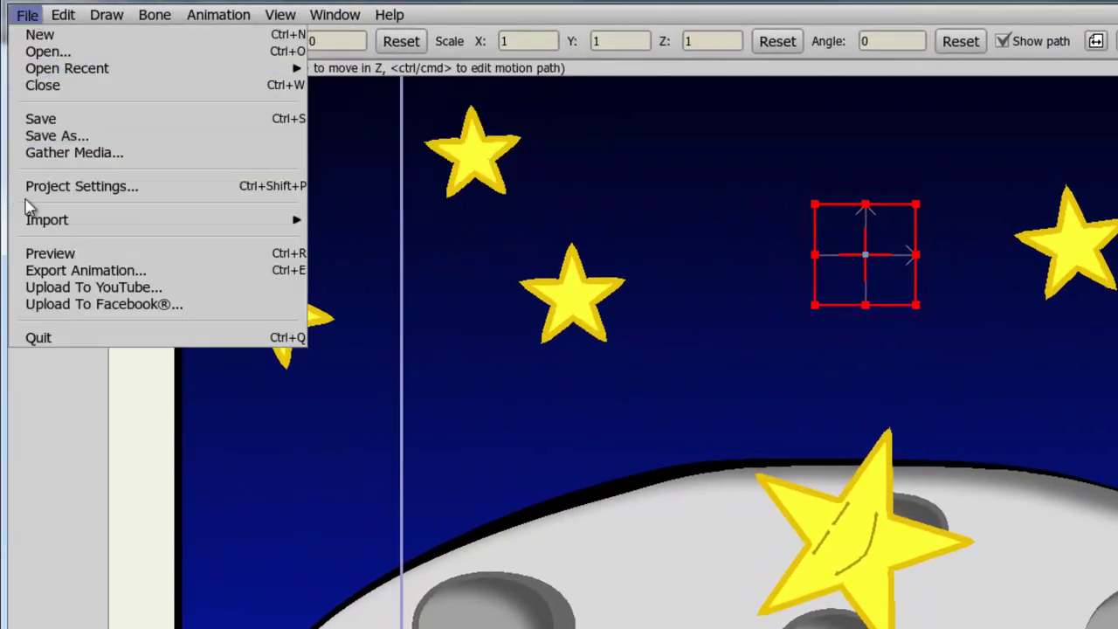
pyautogui.click(35, 271)
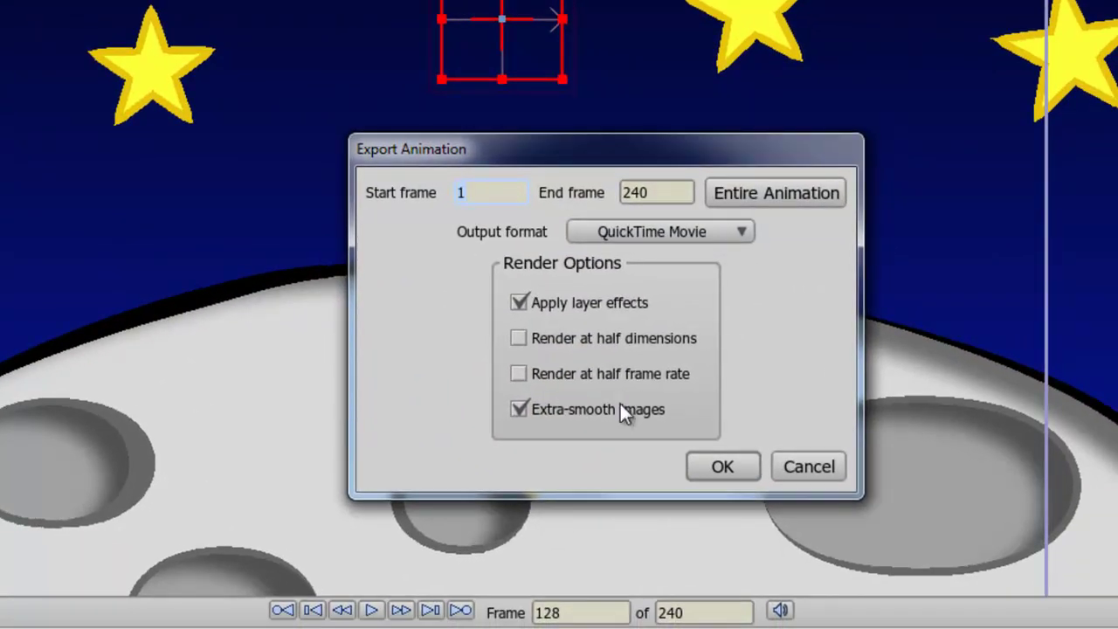
pyautogui.click(741, 232)
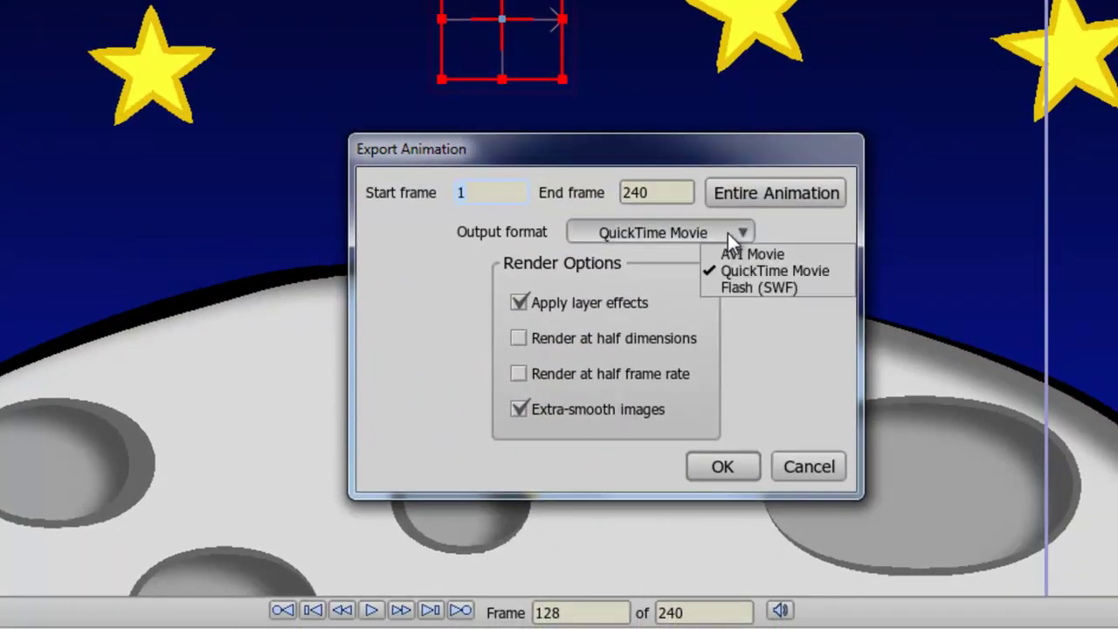
pyautogui.click(780, 331)
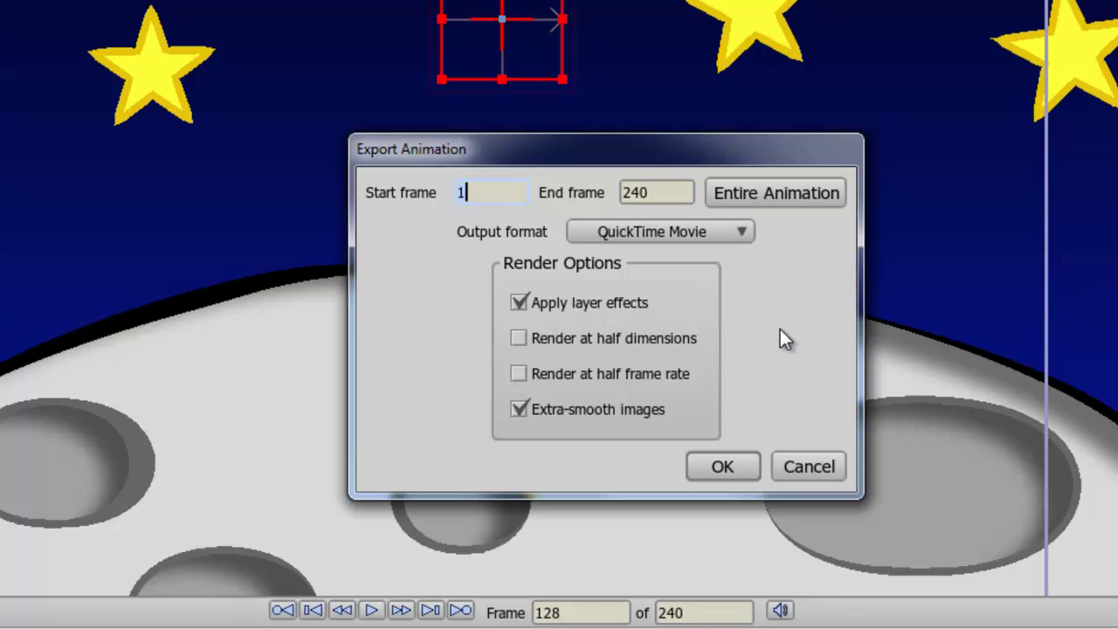
pyautogui.click(729, 466)
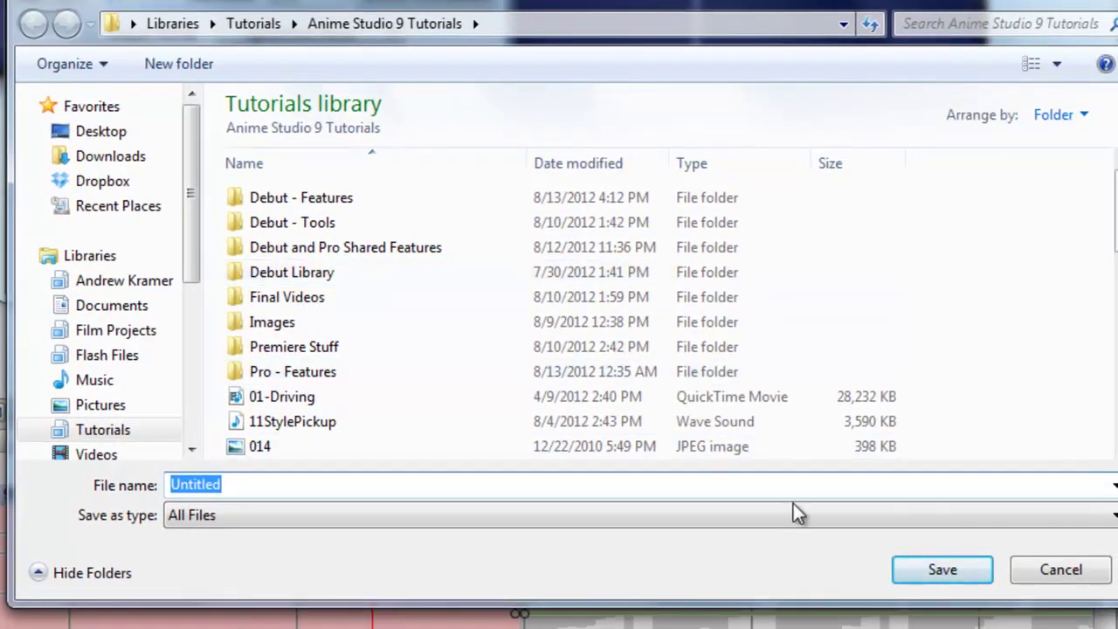
pyautogui.click(964, 572)
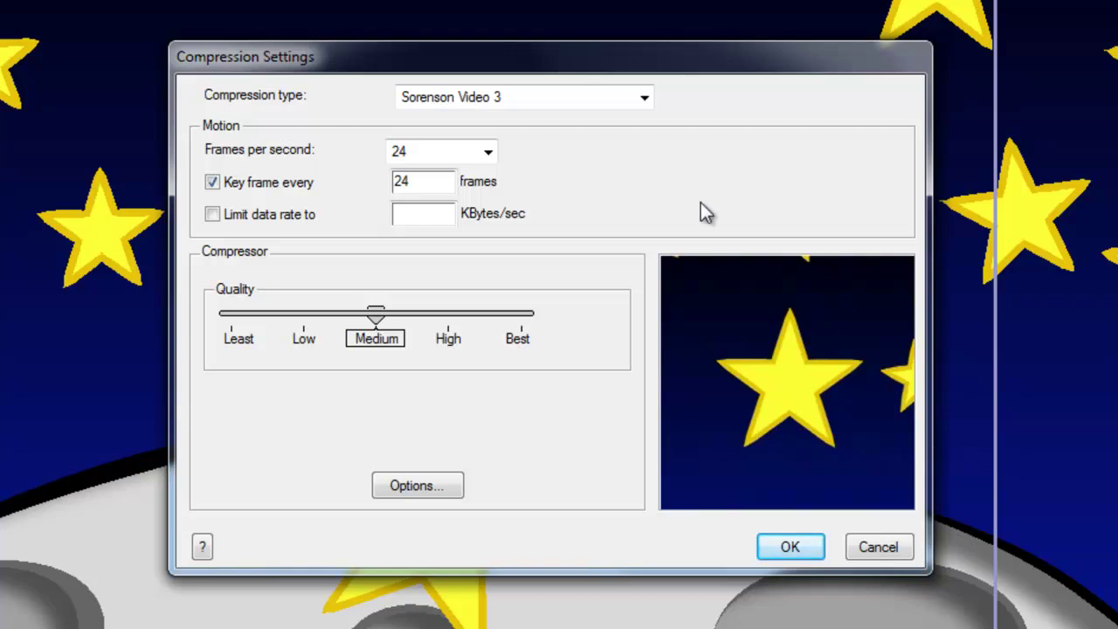
# Set the exported movie's compression type to H.264
pyautogui.click(645, 98)
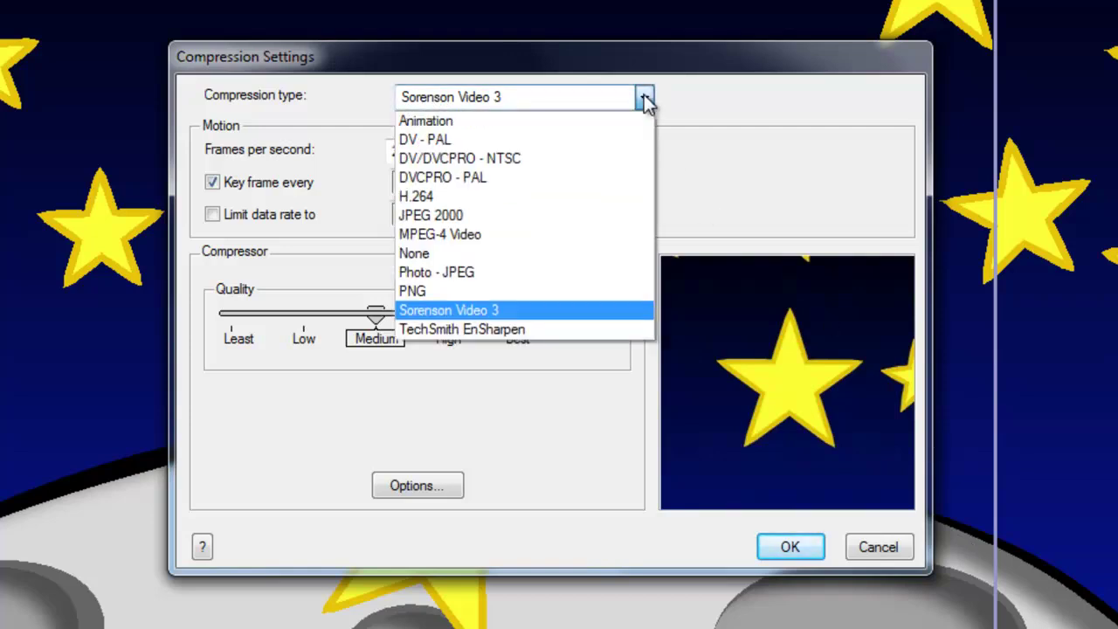
pyautogui.click(579, 195)
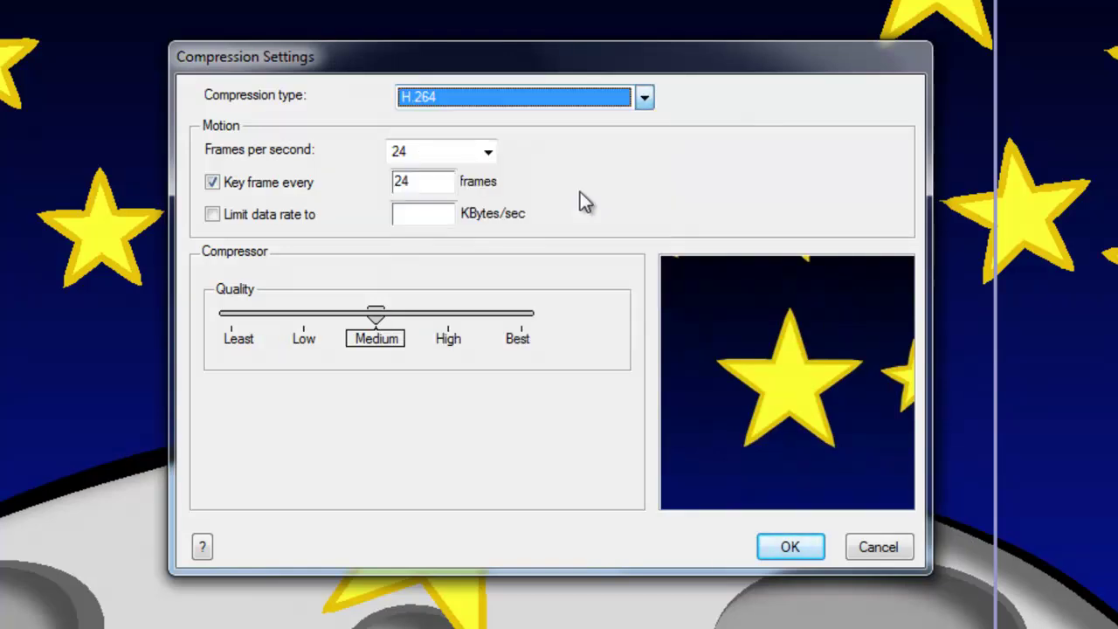